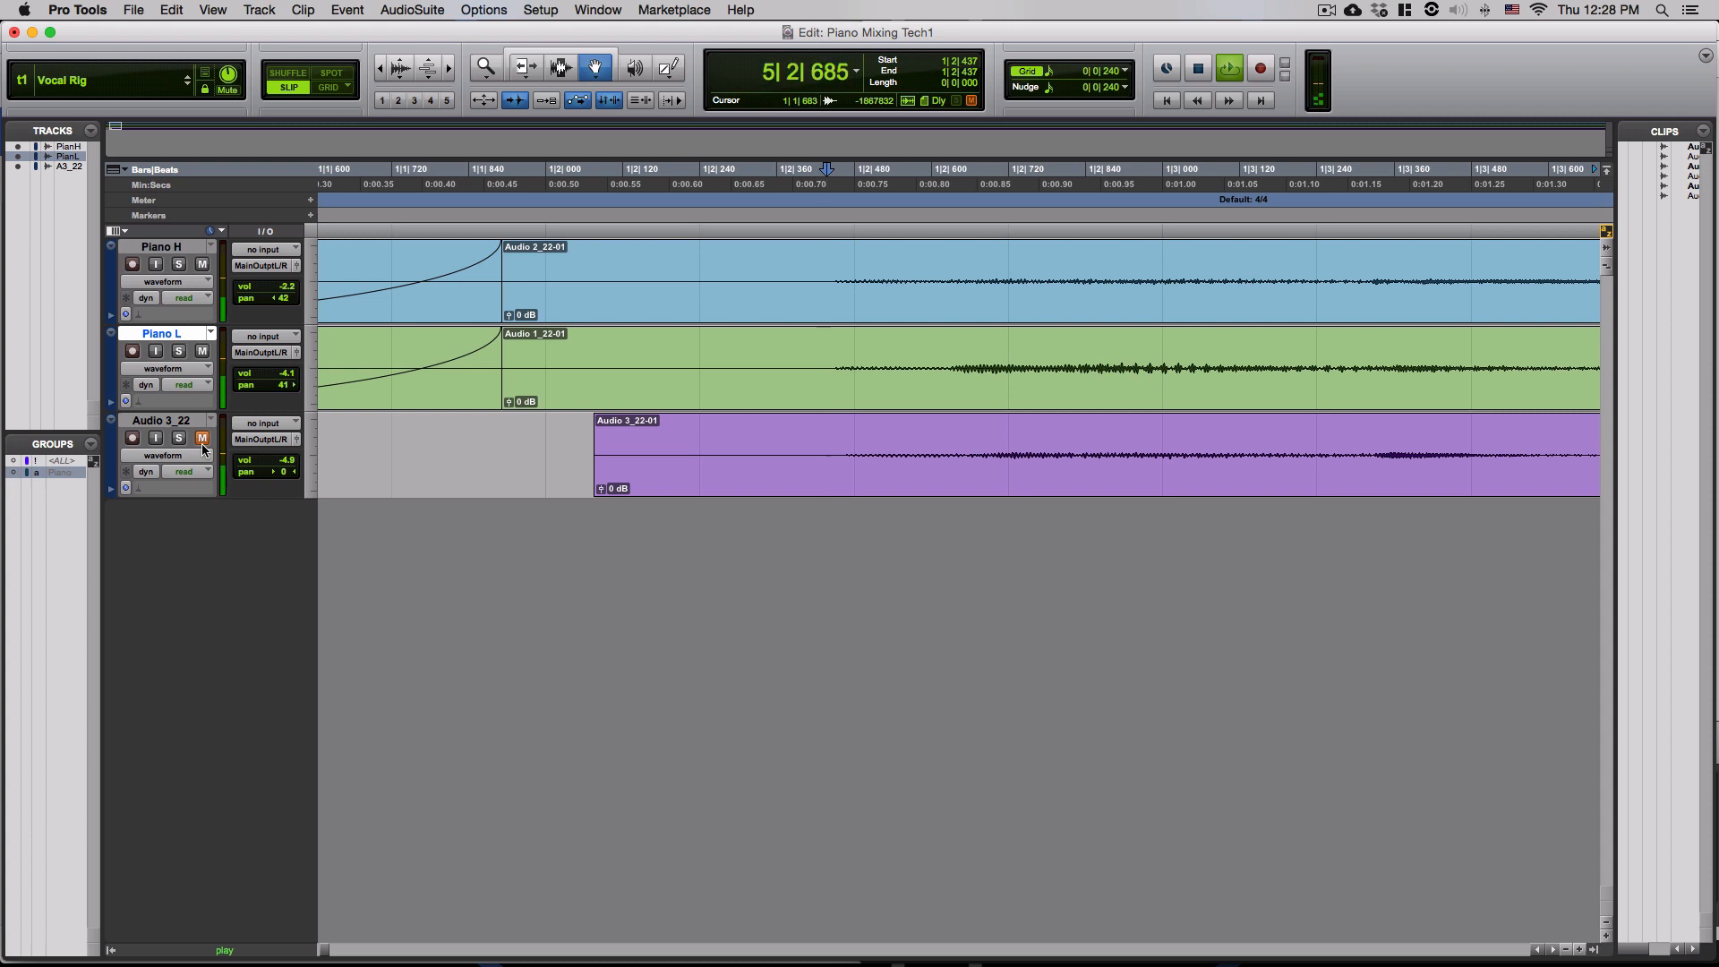
# - Compare the first-note onsets on the three audio tracks up close and restart playback from about 1|2|445
pyautogui.press('super+bracketright')
pyautogui.press('super+bracketright')
pyautogui.press('super+bracketright')
pyautogui.press('super+bracketright')
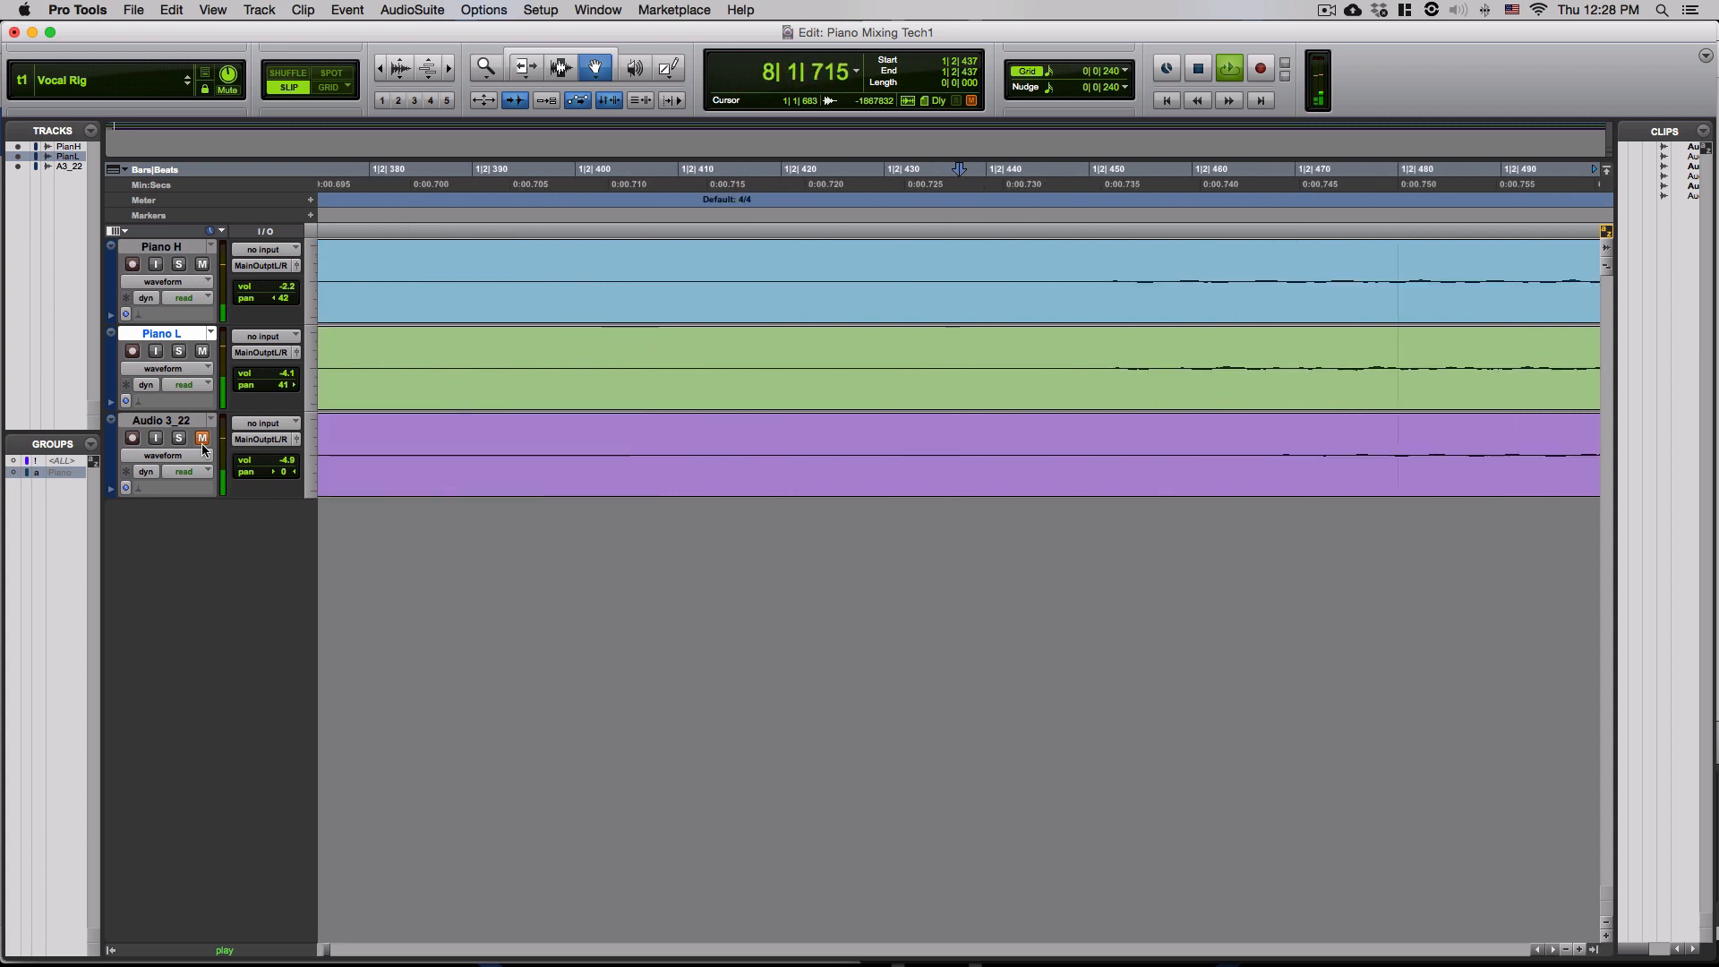
pyautogui.click(1135, 378)
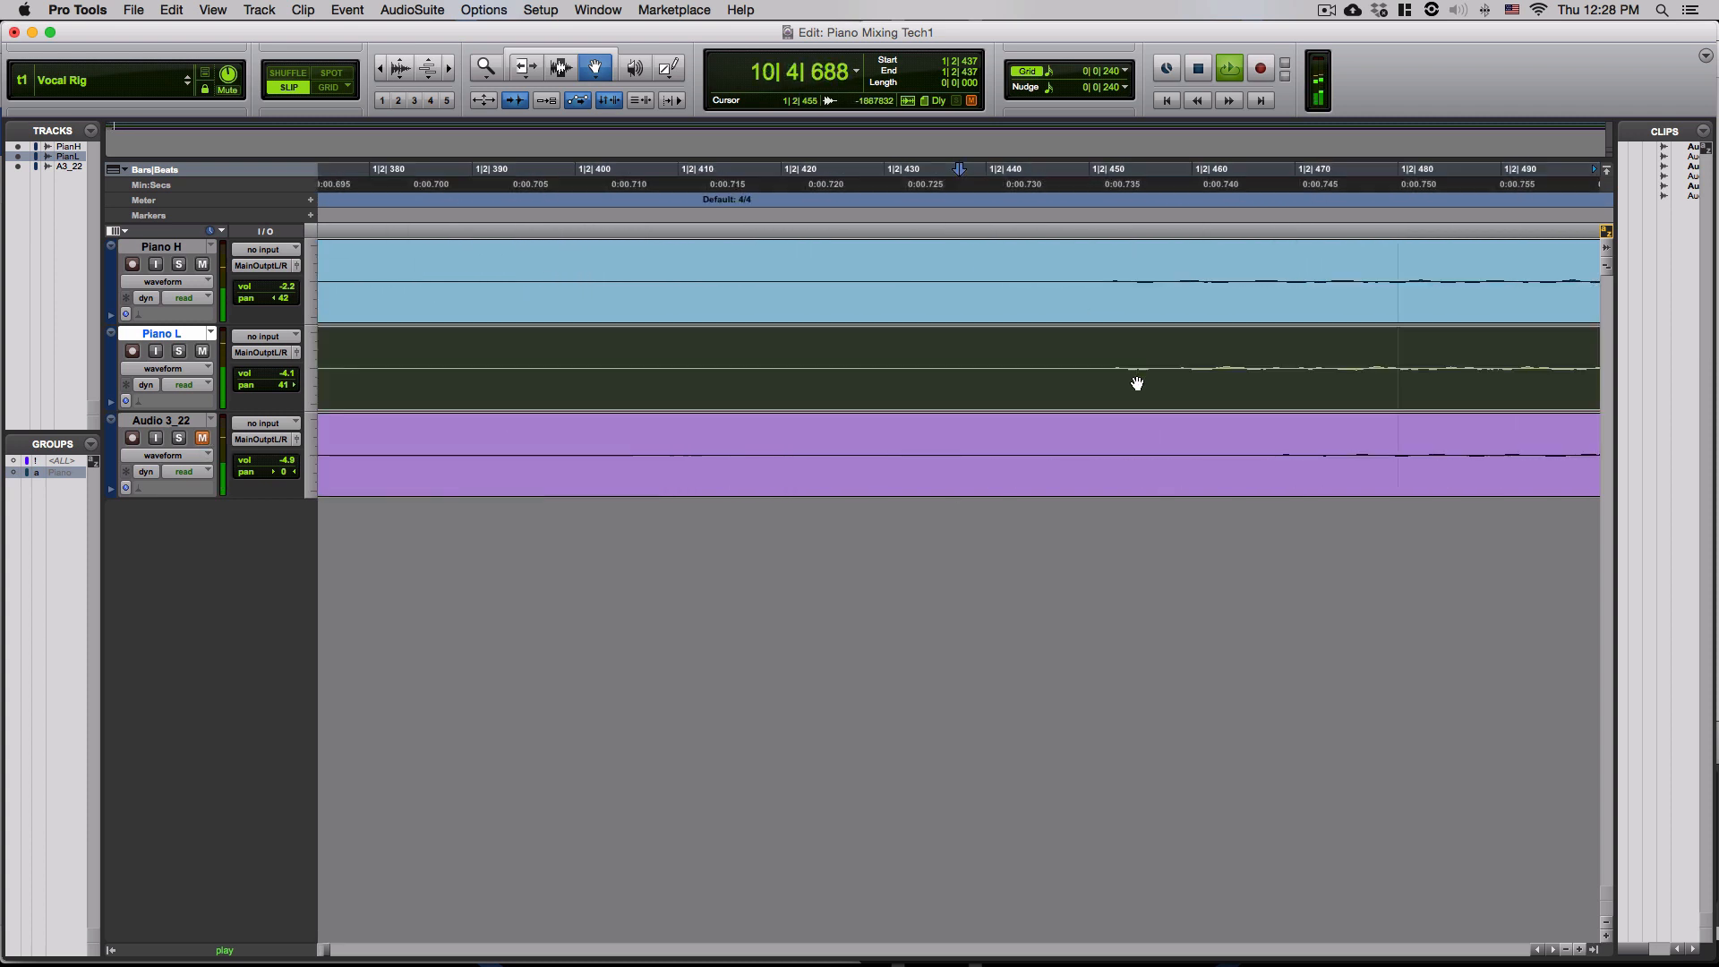
pyautogui.click(1041, 176)
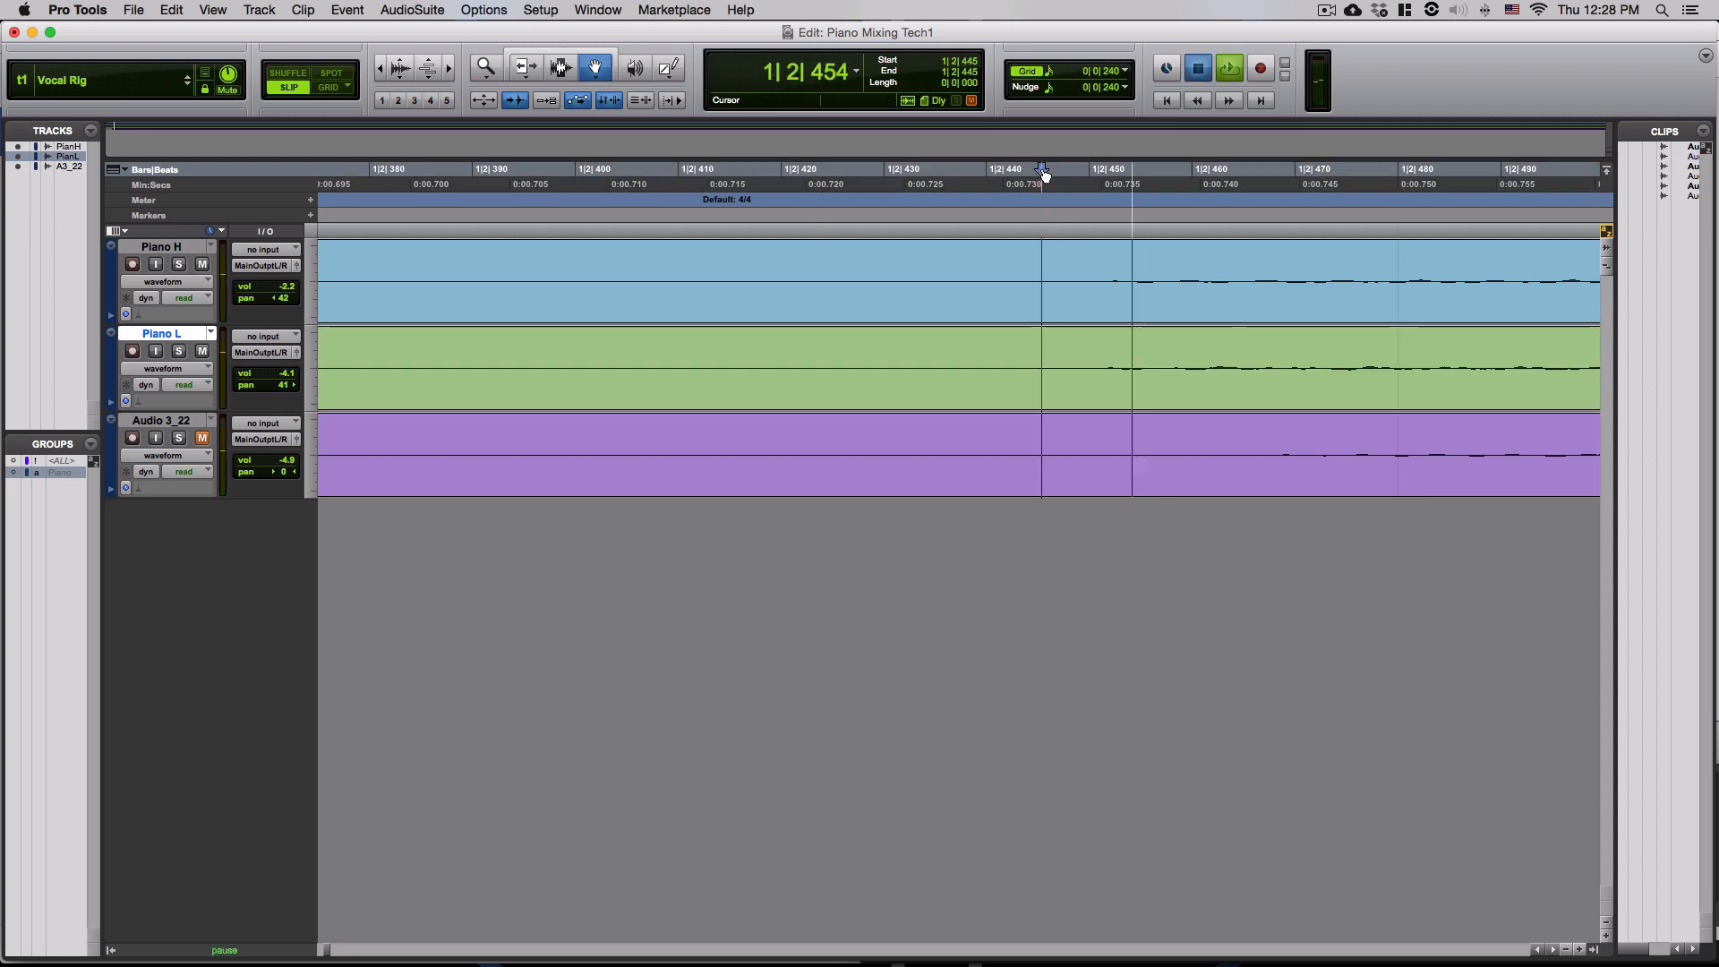
pyautogui.press('super+bracketleft')
pyautogui.press('super+bracketleft')
pyautogui.press('super+bracketleft')
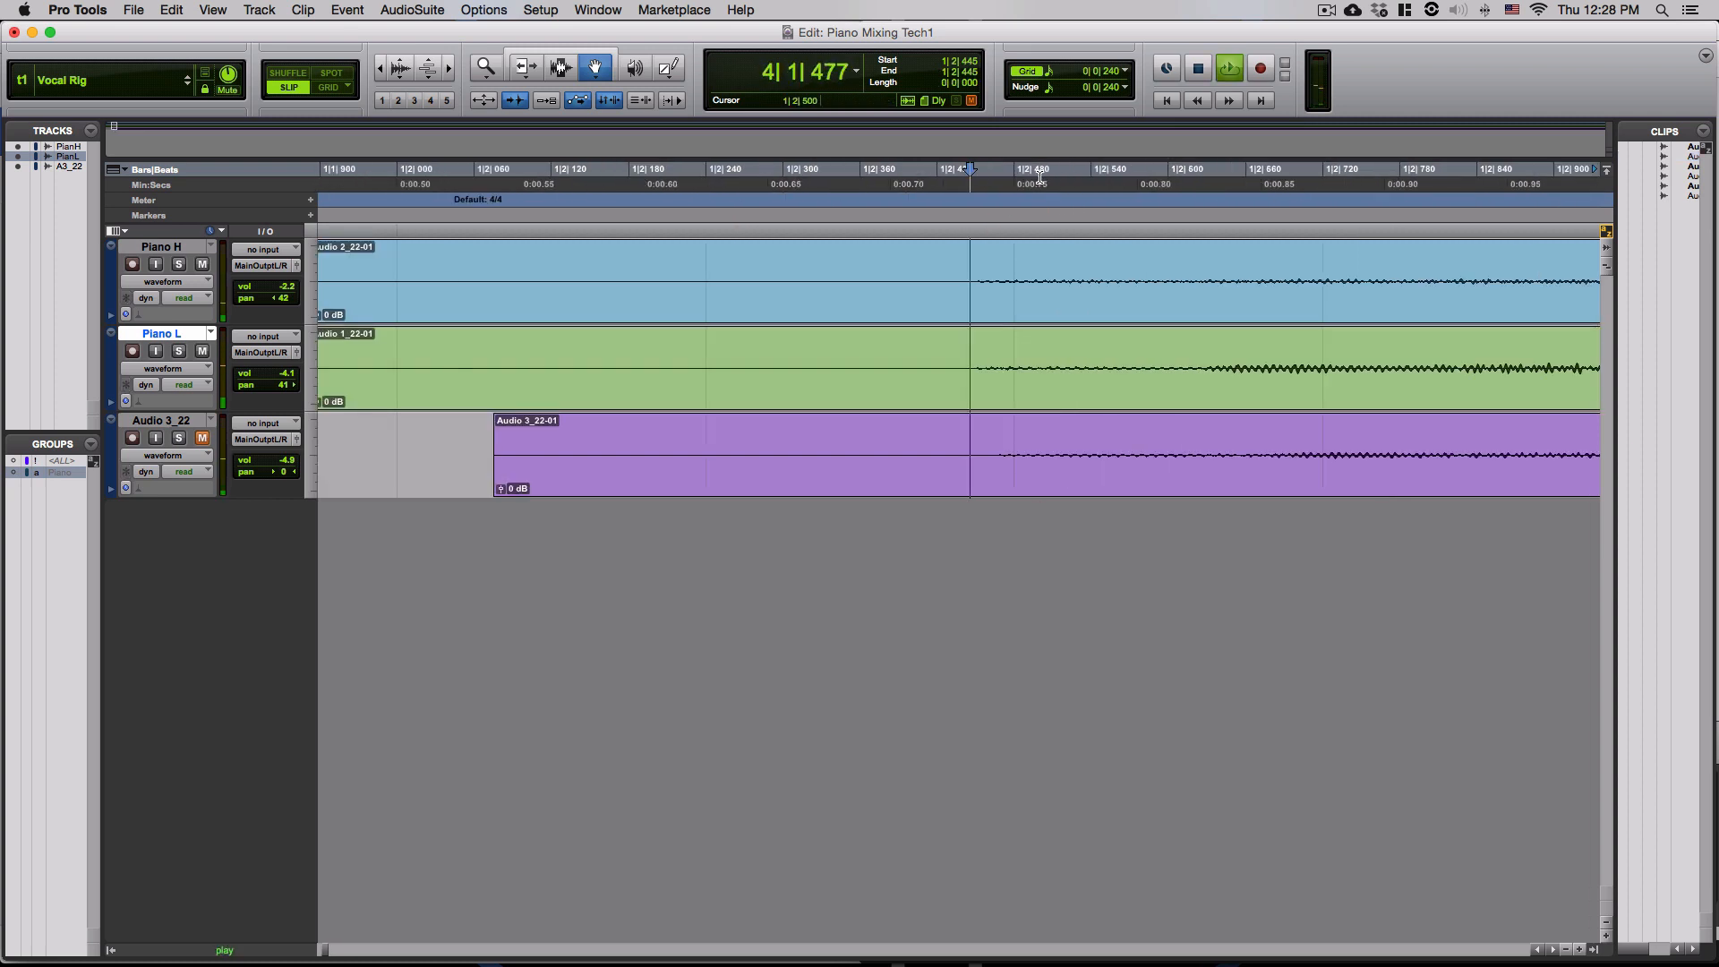
# - Restart playback from about 1|2|602 and view the starts of the three audio clips
pyautogui.press('space')
pyautogui.press('super+a')
pyautogui.press('space')
pyautogui.click(1171, 176)
pyautogui.press('super+bracketleft')
pyautogui.press('super+bracketleft')
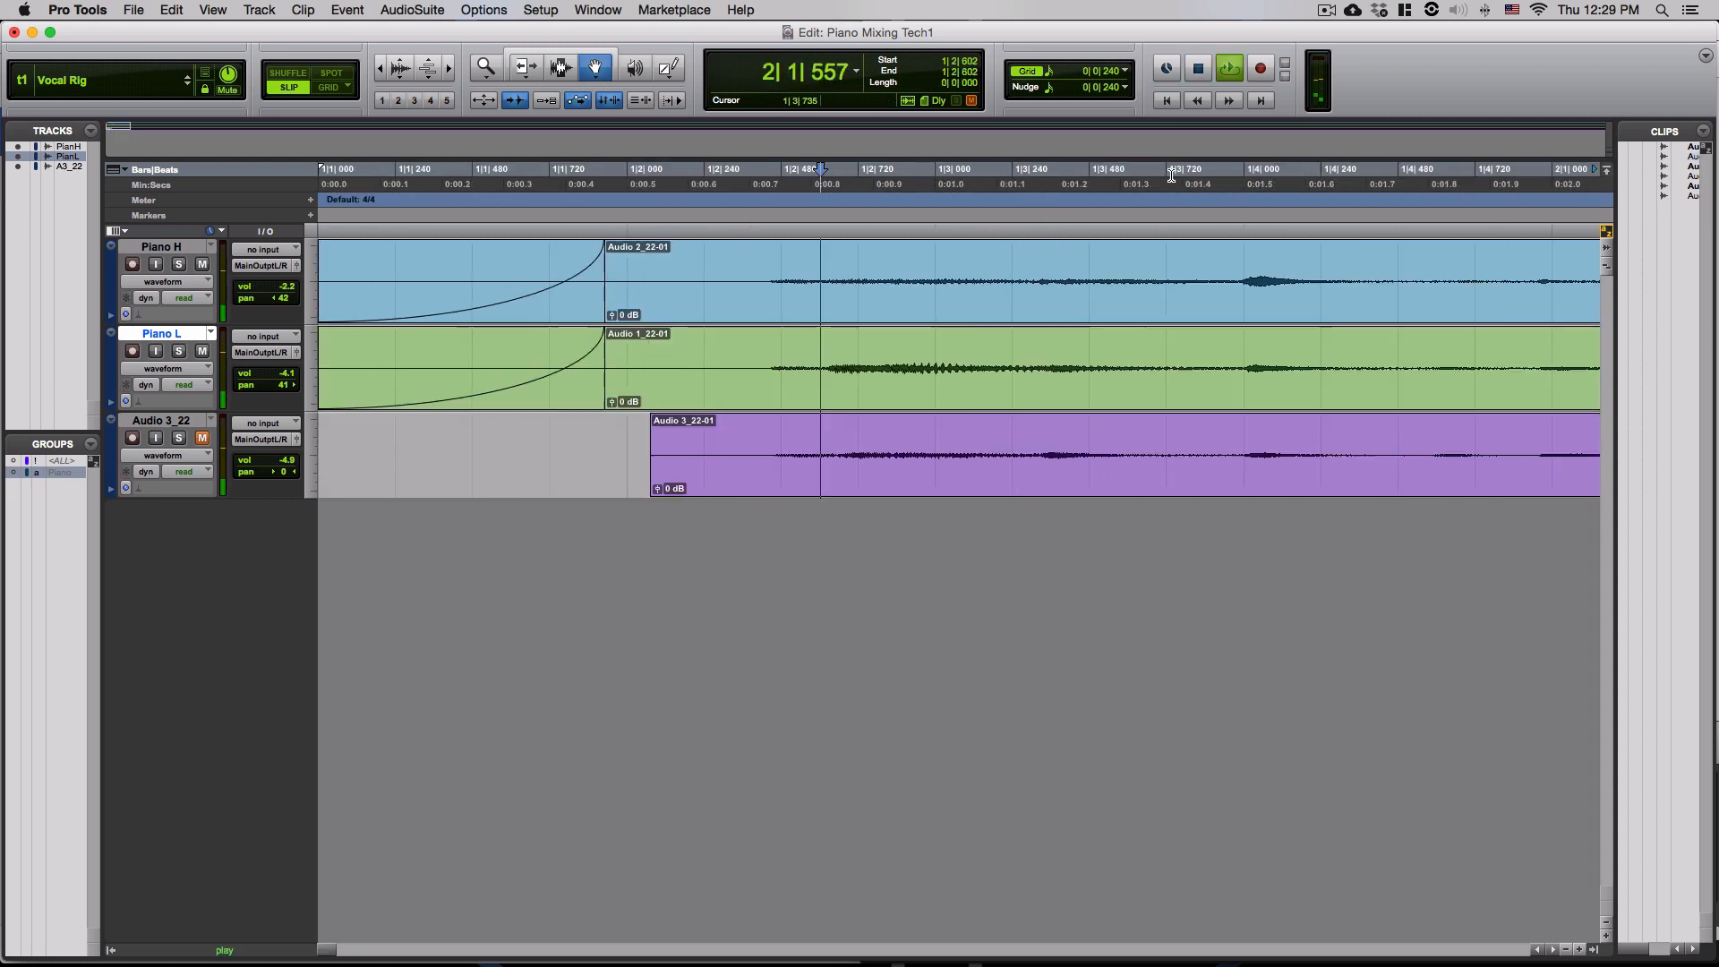
pyautogui.press('super+bracketright')
pyautogui.press('super+bracketright')
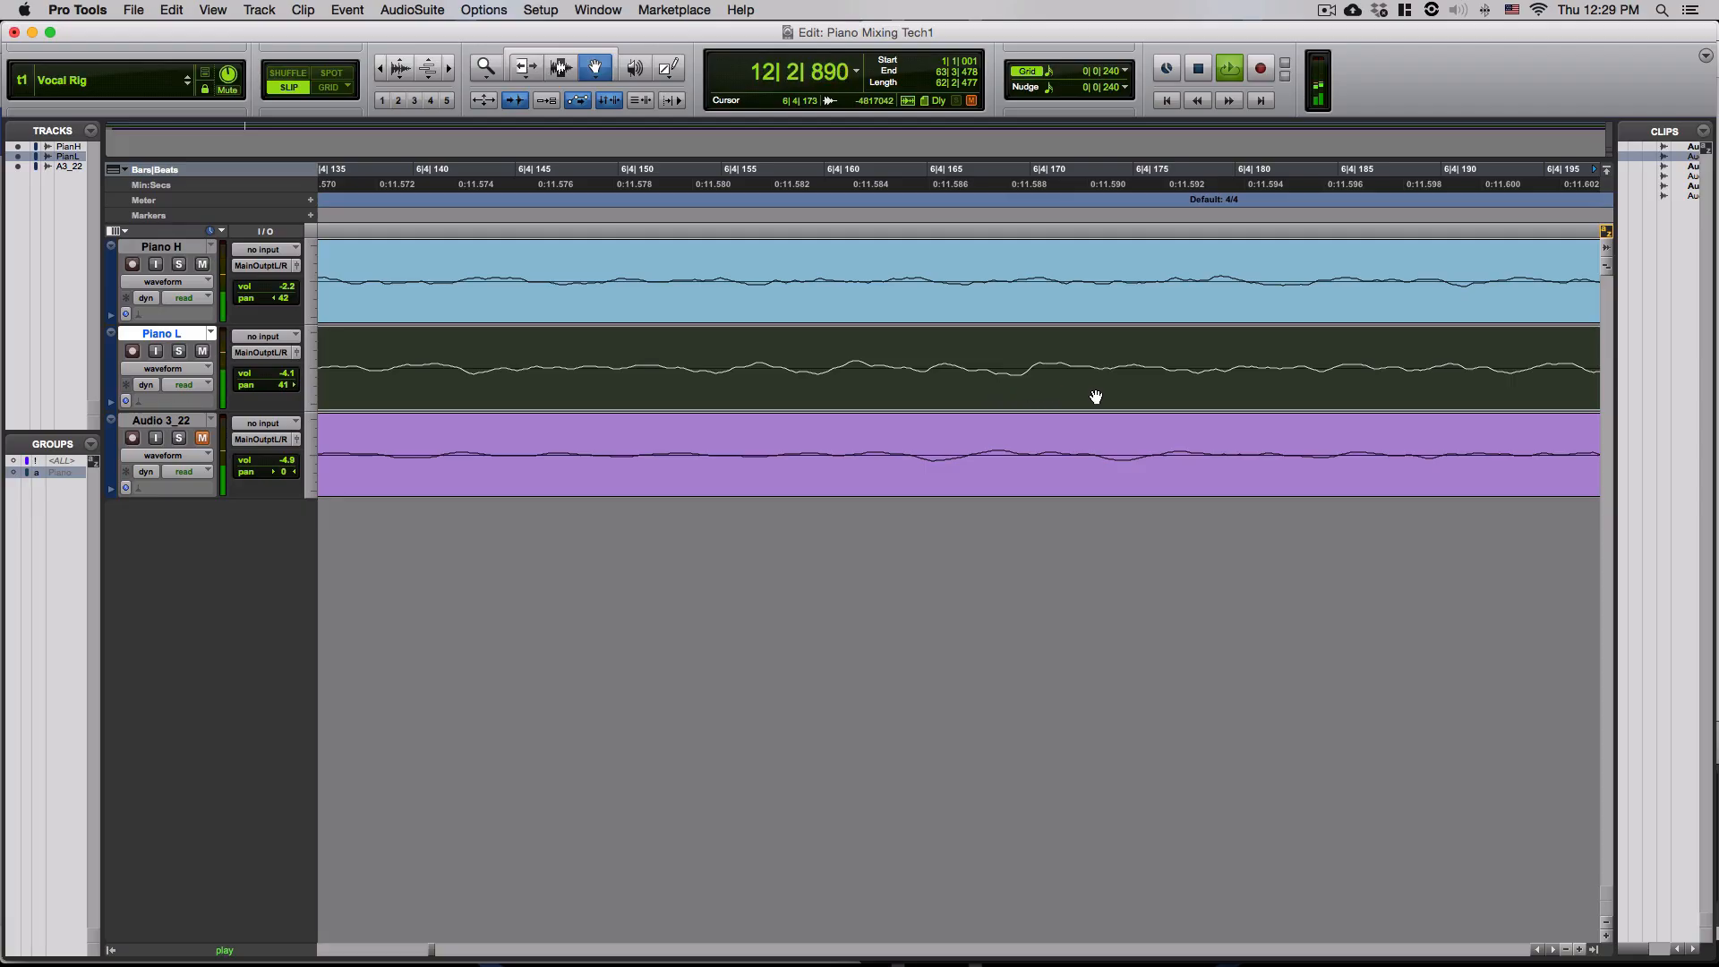
# - View the first 17 bars of the piano tracks and play them from about 1|2|377
pyautogui.press('r')
pyautogui.press('r')
pyautogui.press('r')
pyautogui.press('r')
pyautogui.press('r')
pyautogui.press('r')
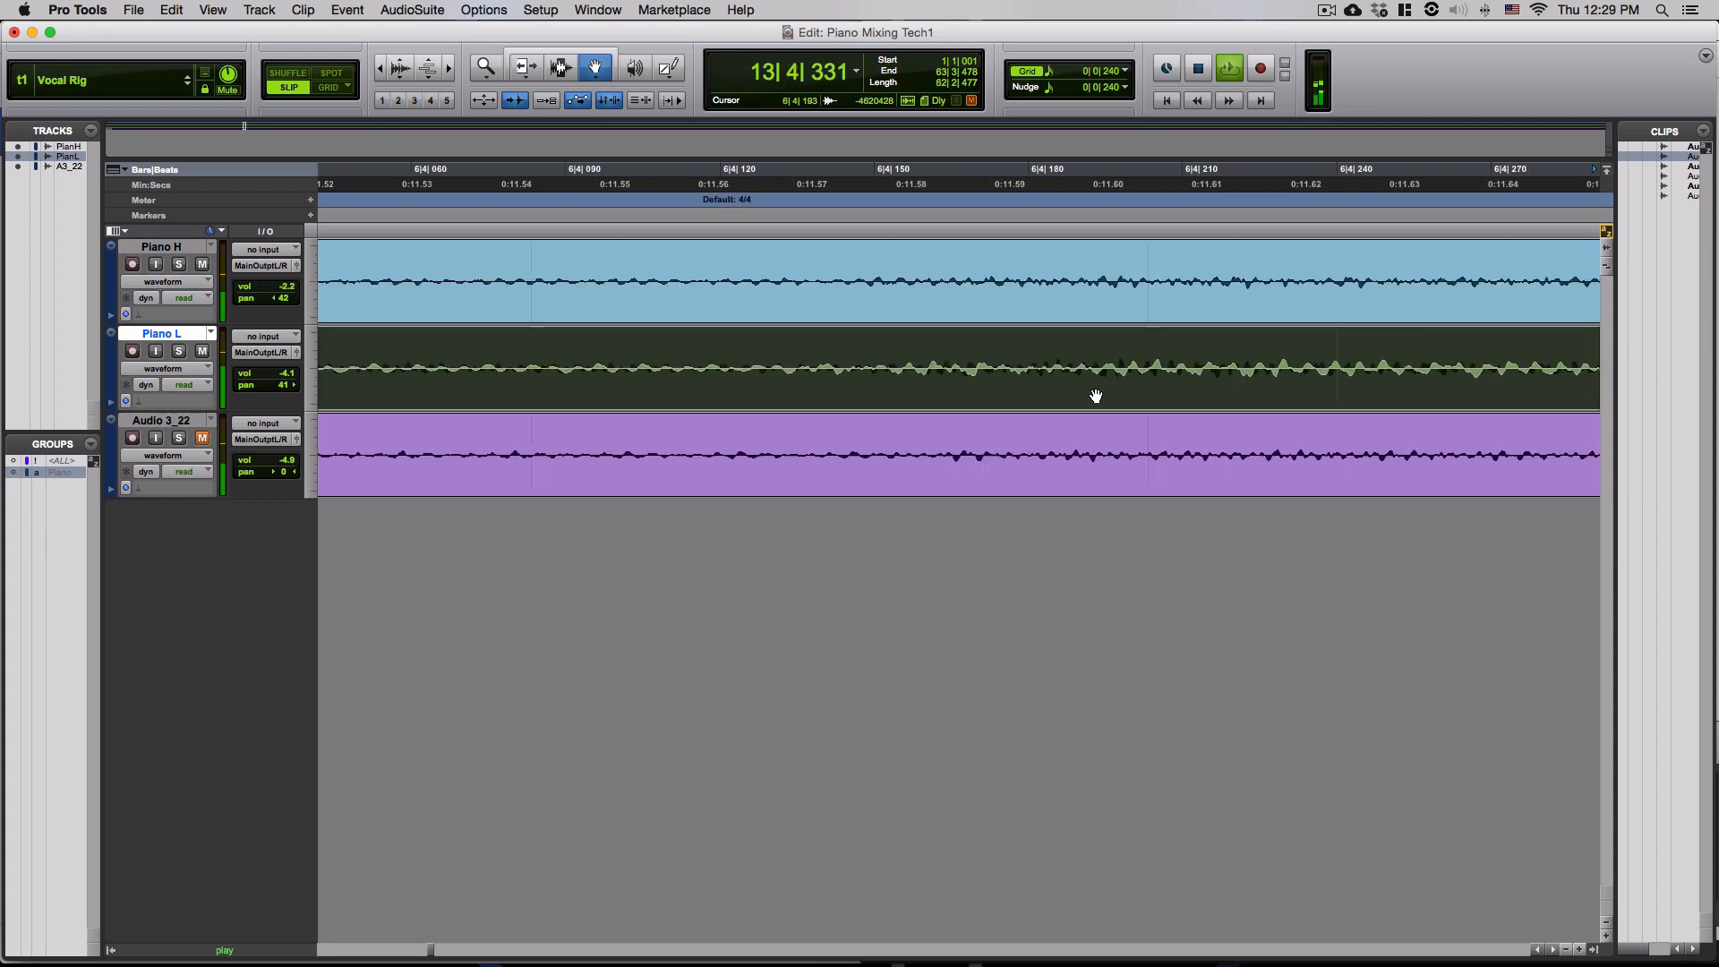
pyautogui.press('r')
pyautogui.press('r')
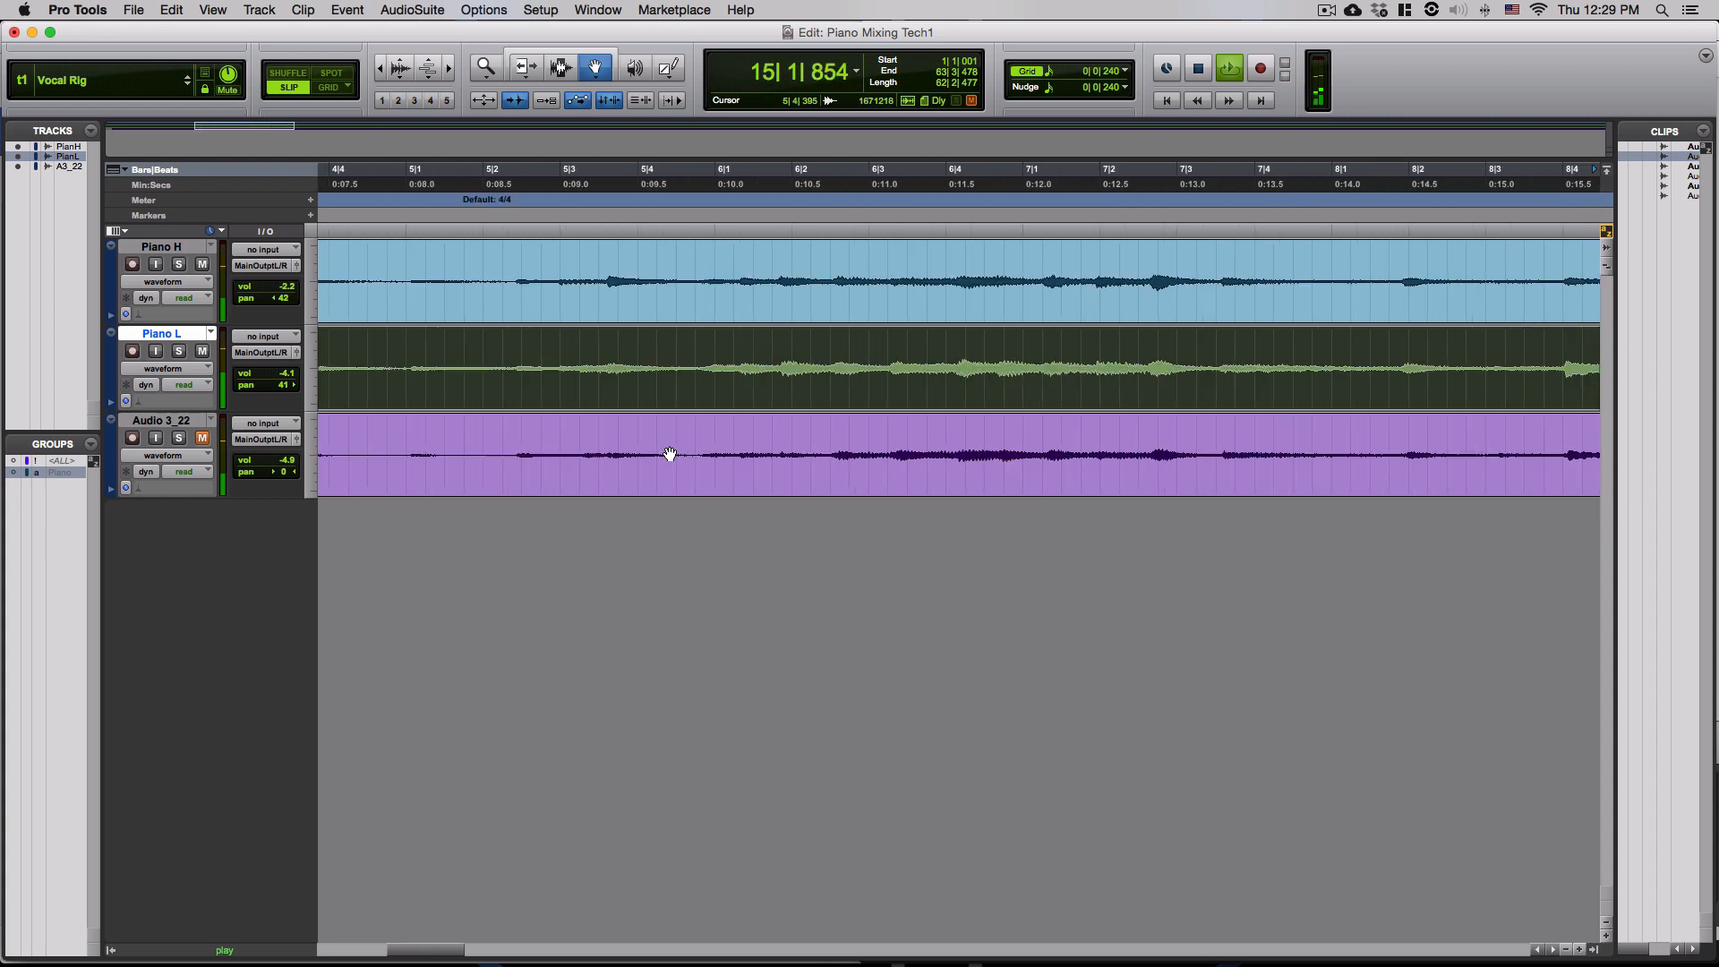
pyautogui.press('r')
pyautogui.press('r')
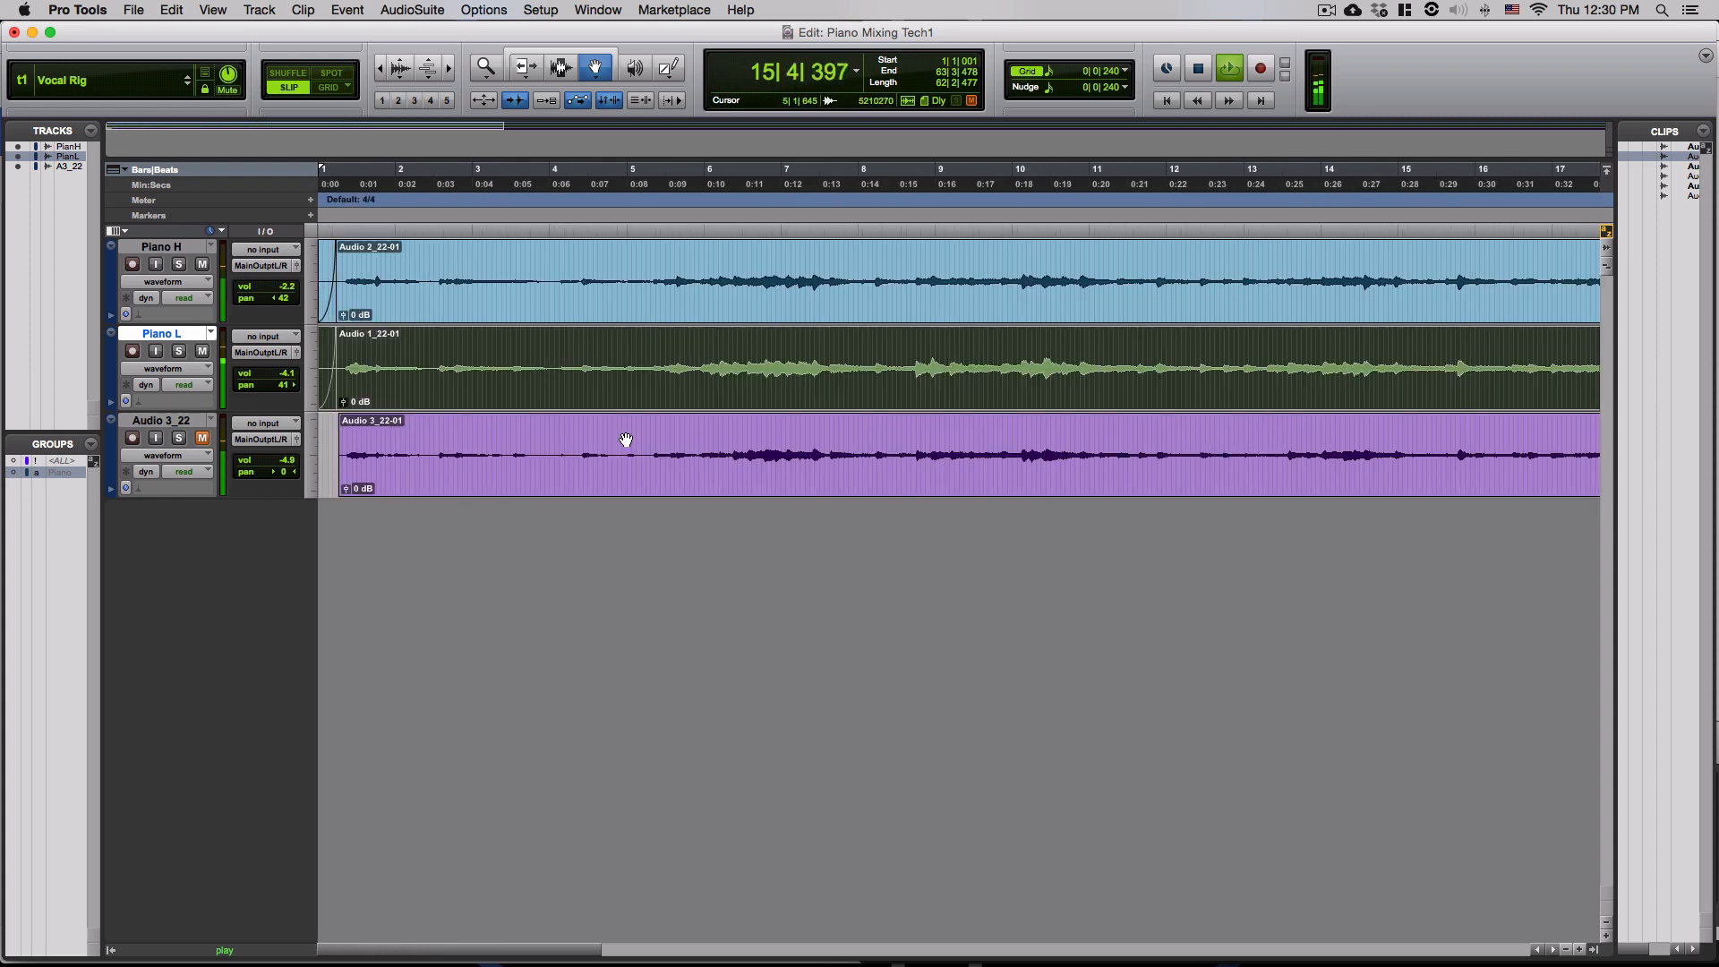
pyautogui.click(348, 192)
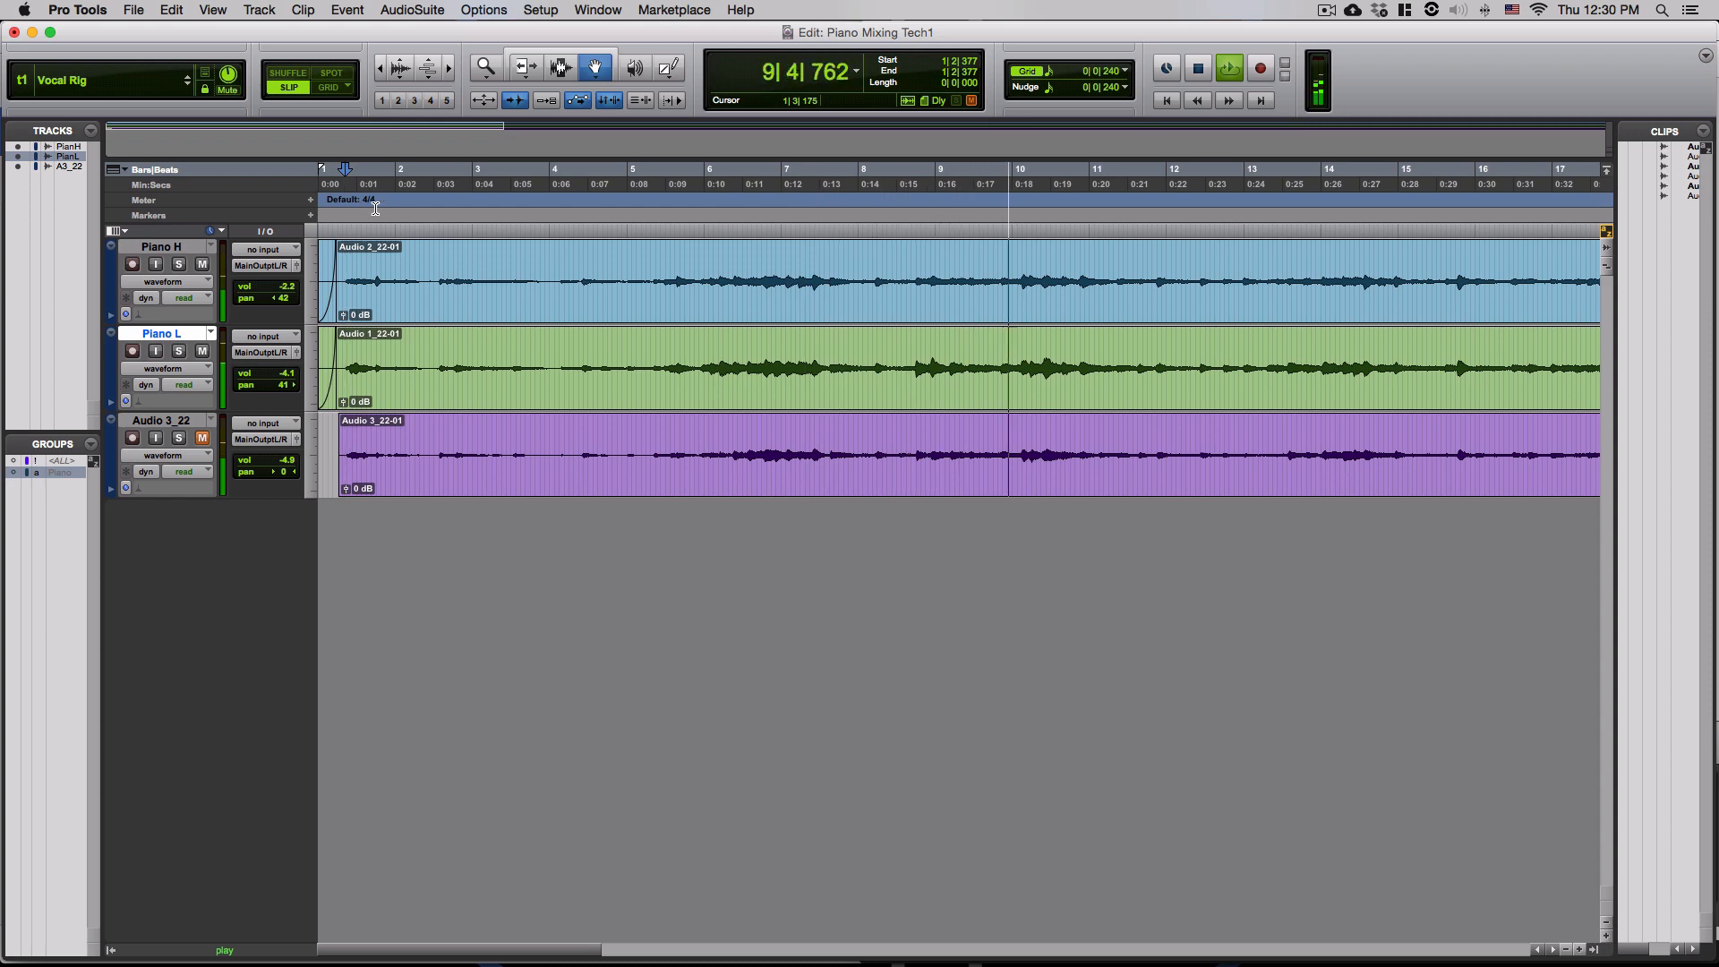
# - Examine the time offset between the first-note onsets of Piano H, Piano L and Audio 3_22 at close range
pyautogui.press('t')
pyautogui.press('t')
pyautogui.press('t')
pyautogui.press('t')
pyautogui.press('t')
pyautogui.press('t')
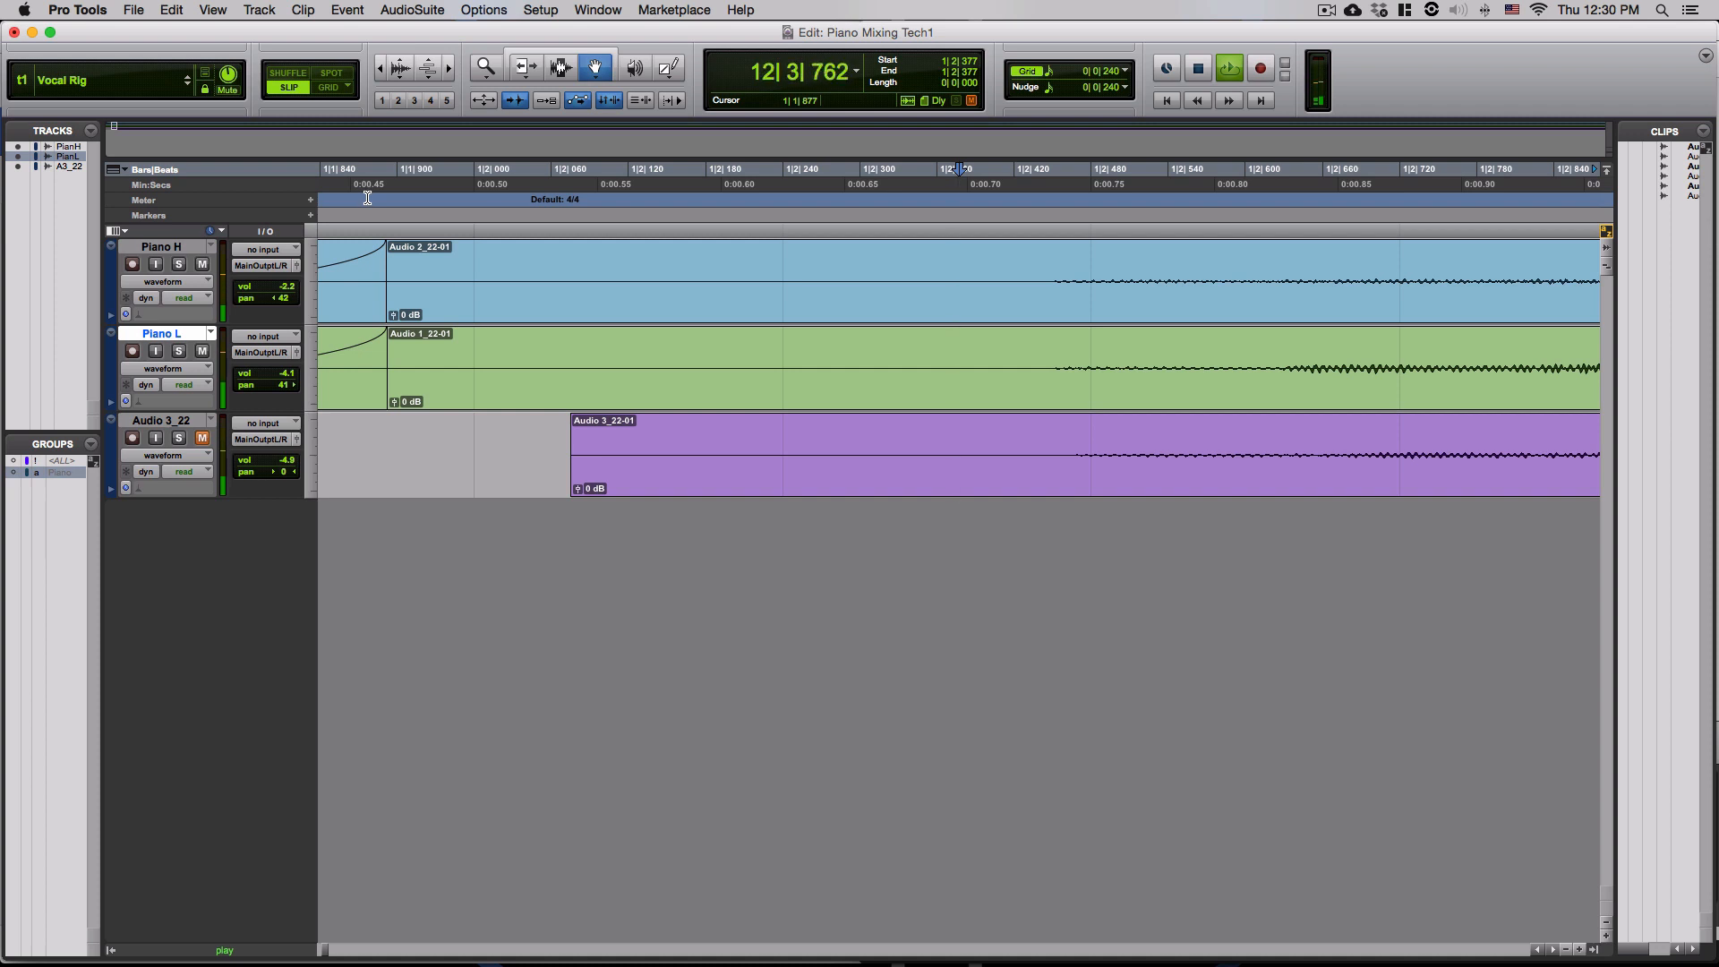
pyautogui.press('t')
pyautogui.press('t')
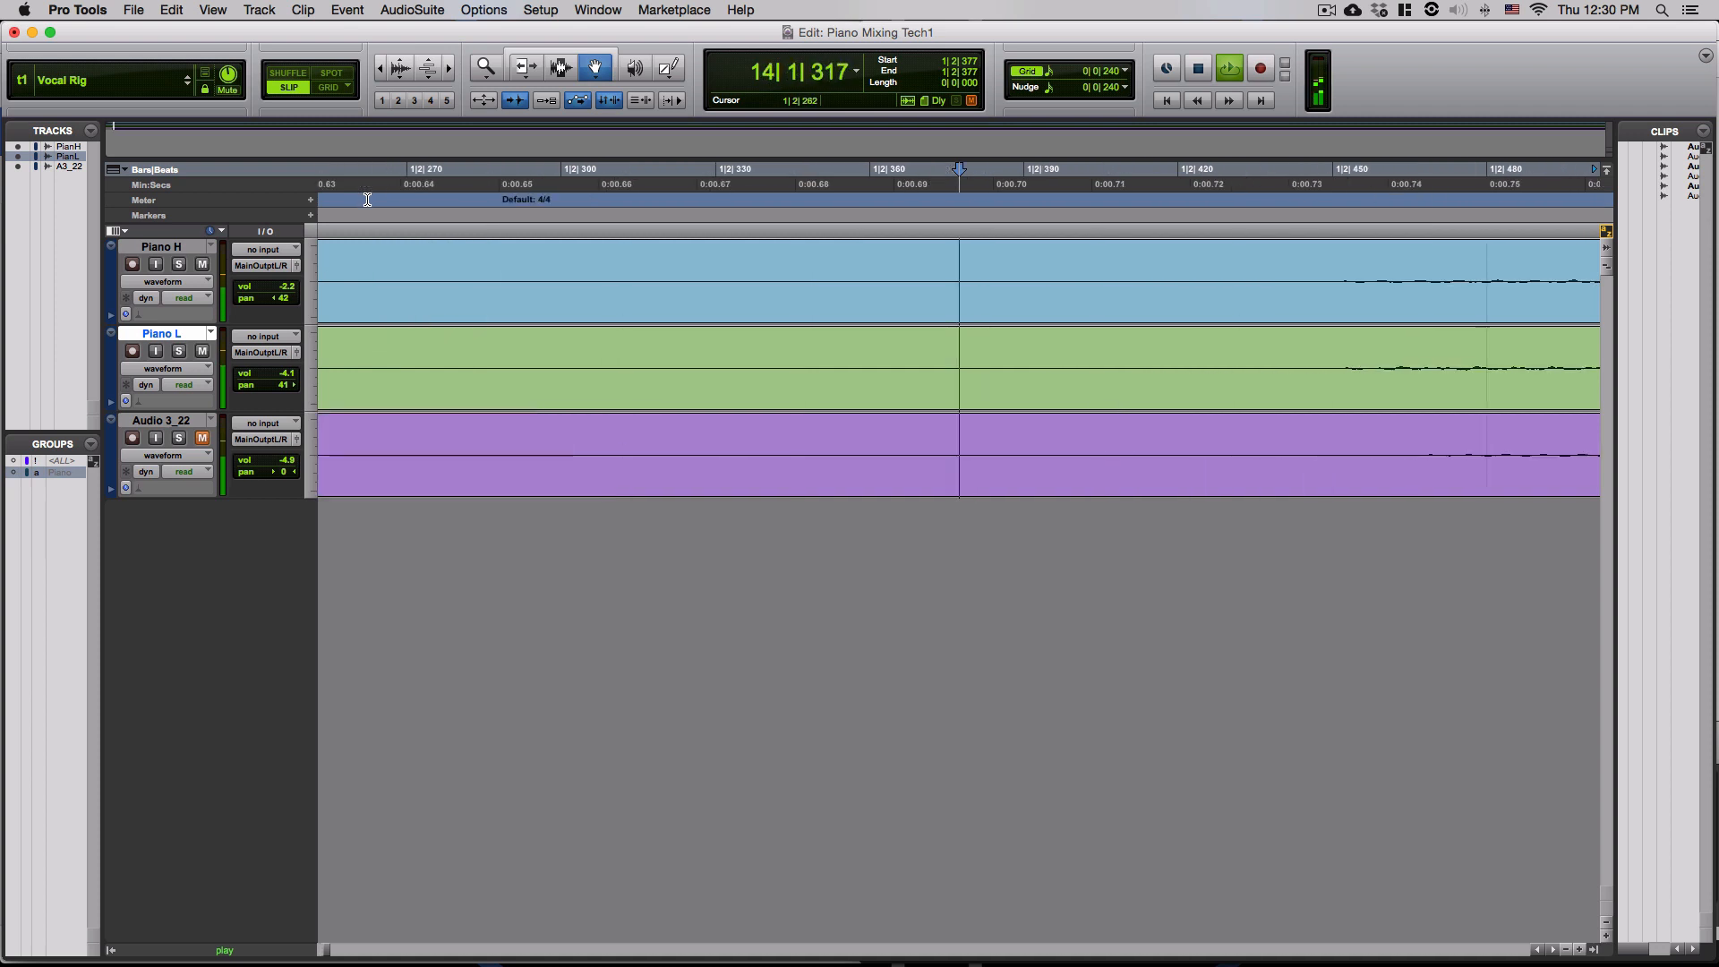
pyautogui.click(1553, 950)
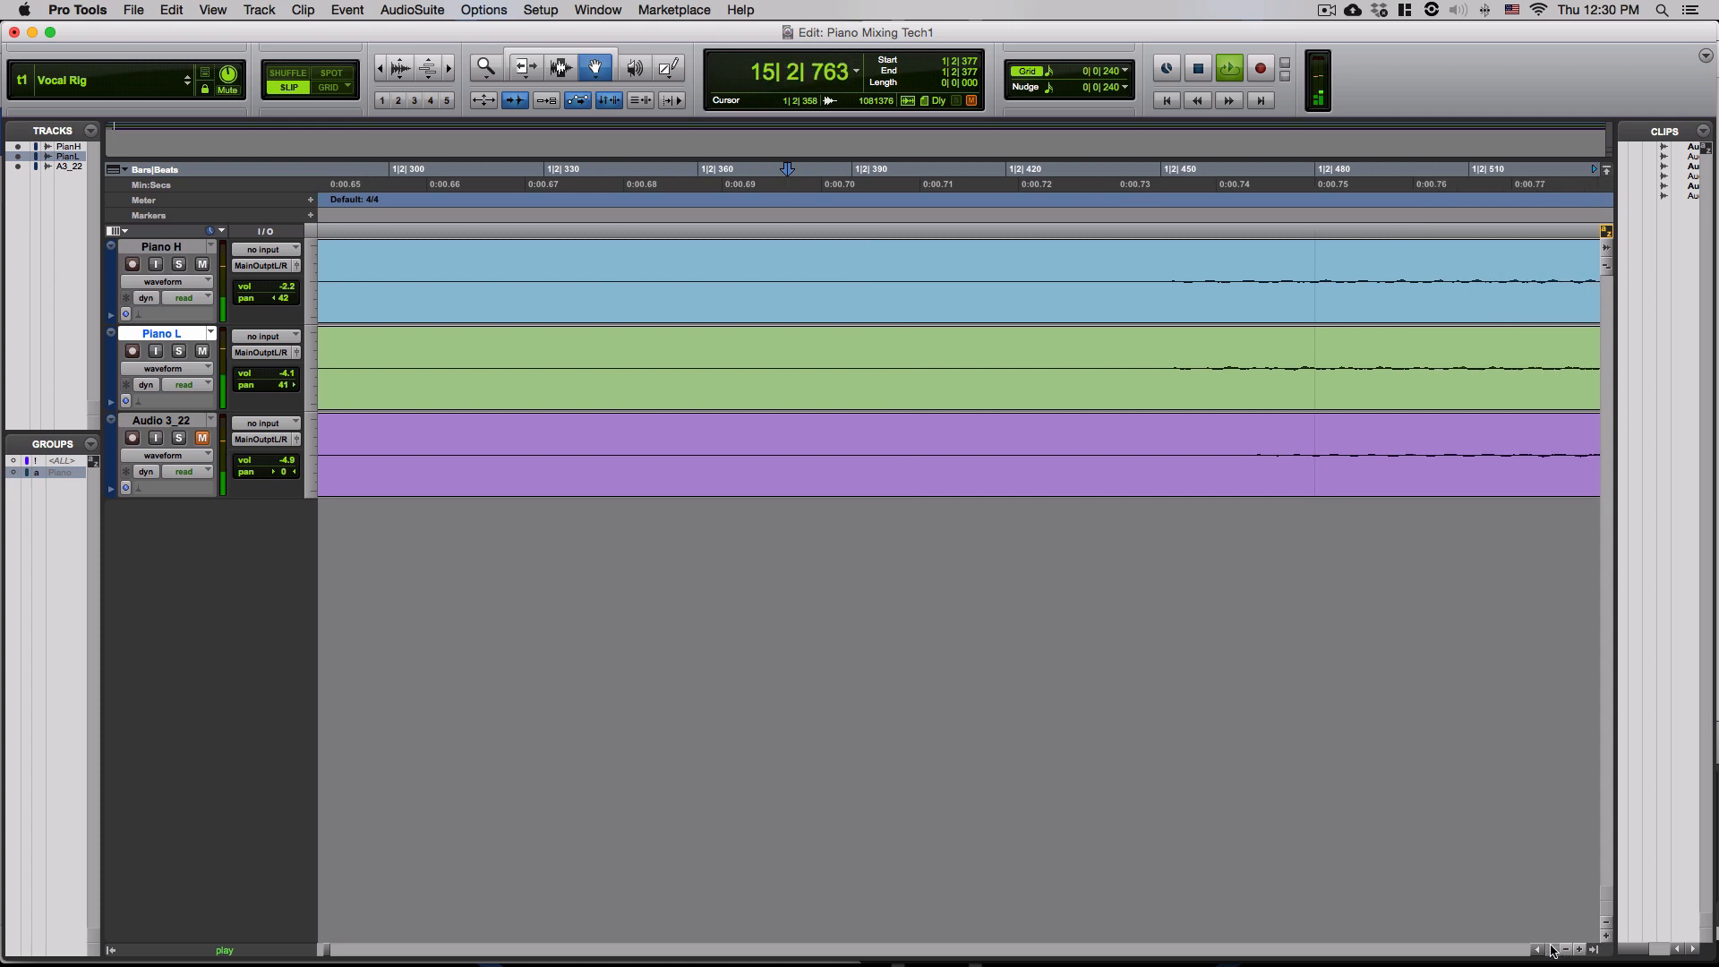
pyautogui.press('t')
pyautogui.press('t')
pyautogui.press('r')
pyautogui.press('r')
pyautogui.press('r')
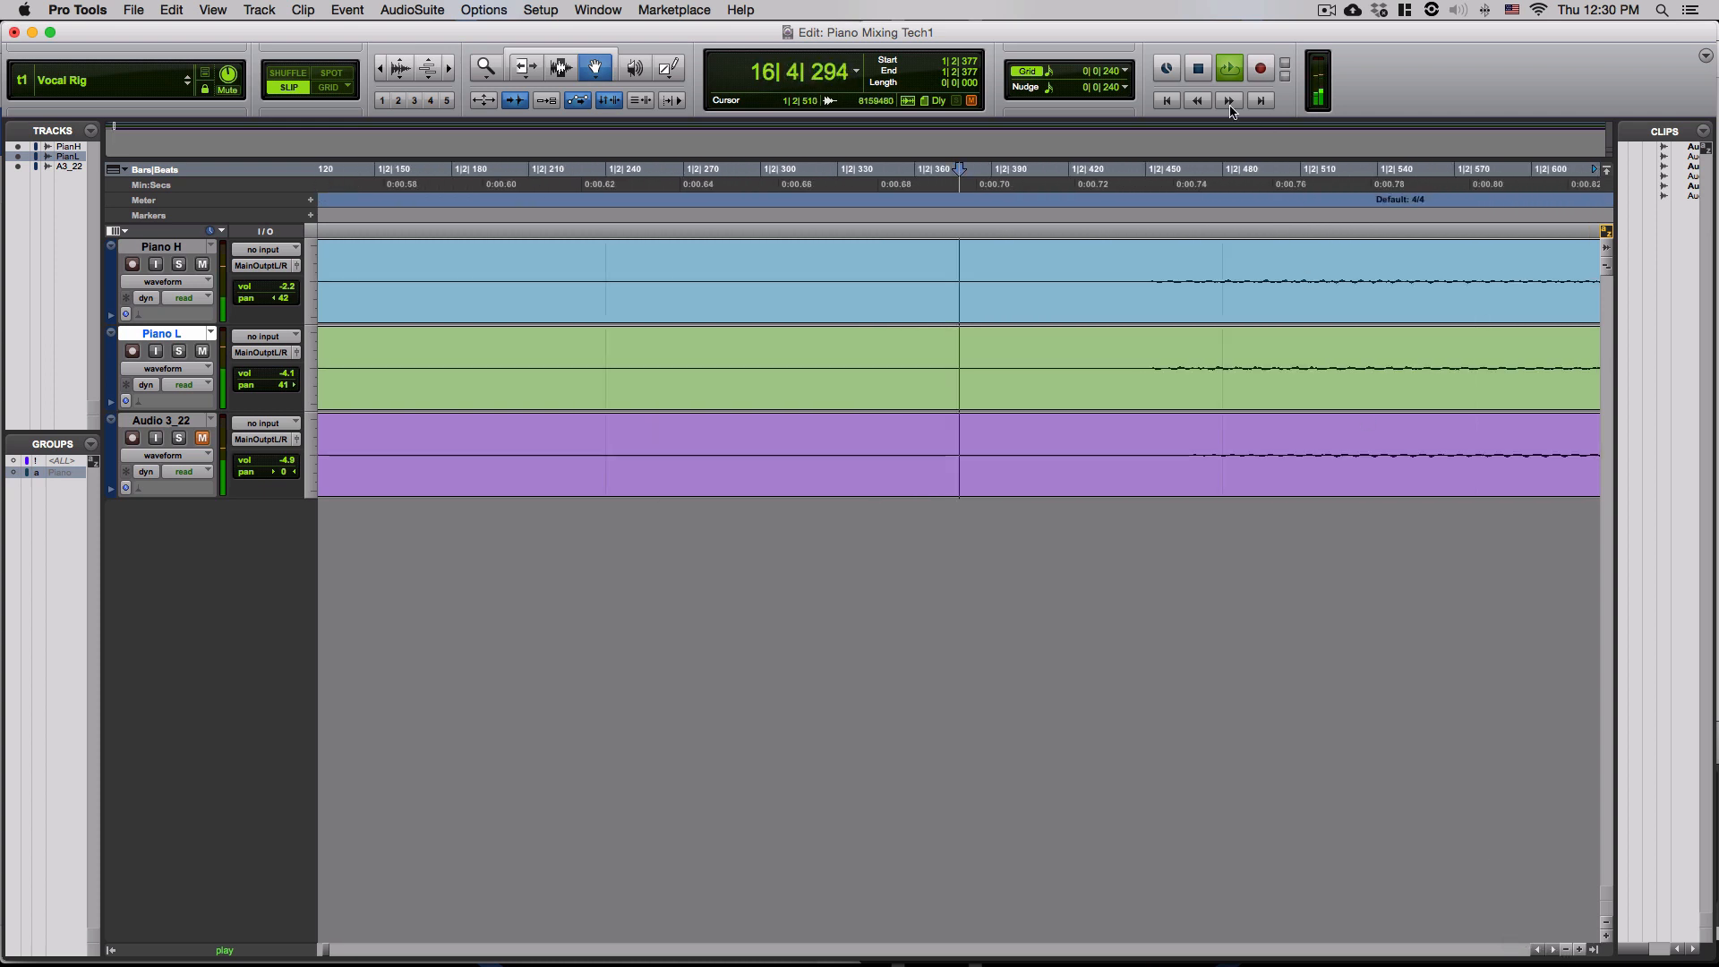
# - Play from about 1|2|471 and compare the first-note waveforms of the three tracks around that point
pyautogui.click(1200, 181)
pyautogui.press('t')
pyautogui.press('t')
pyautogui.press('t')
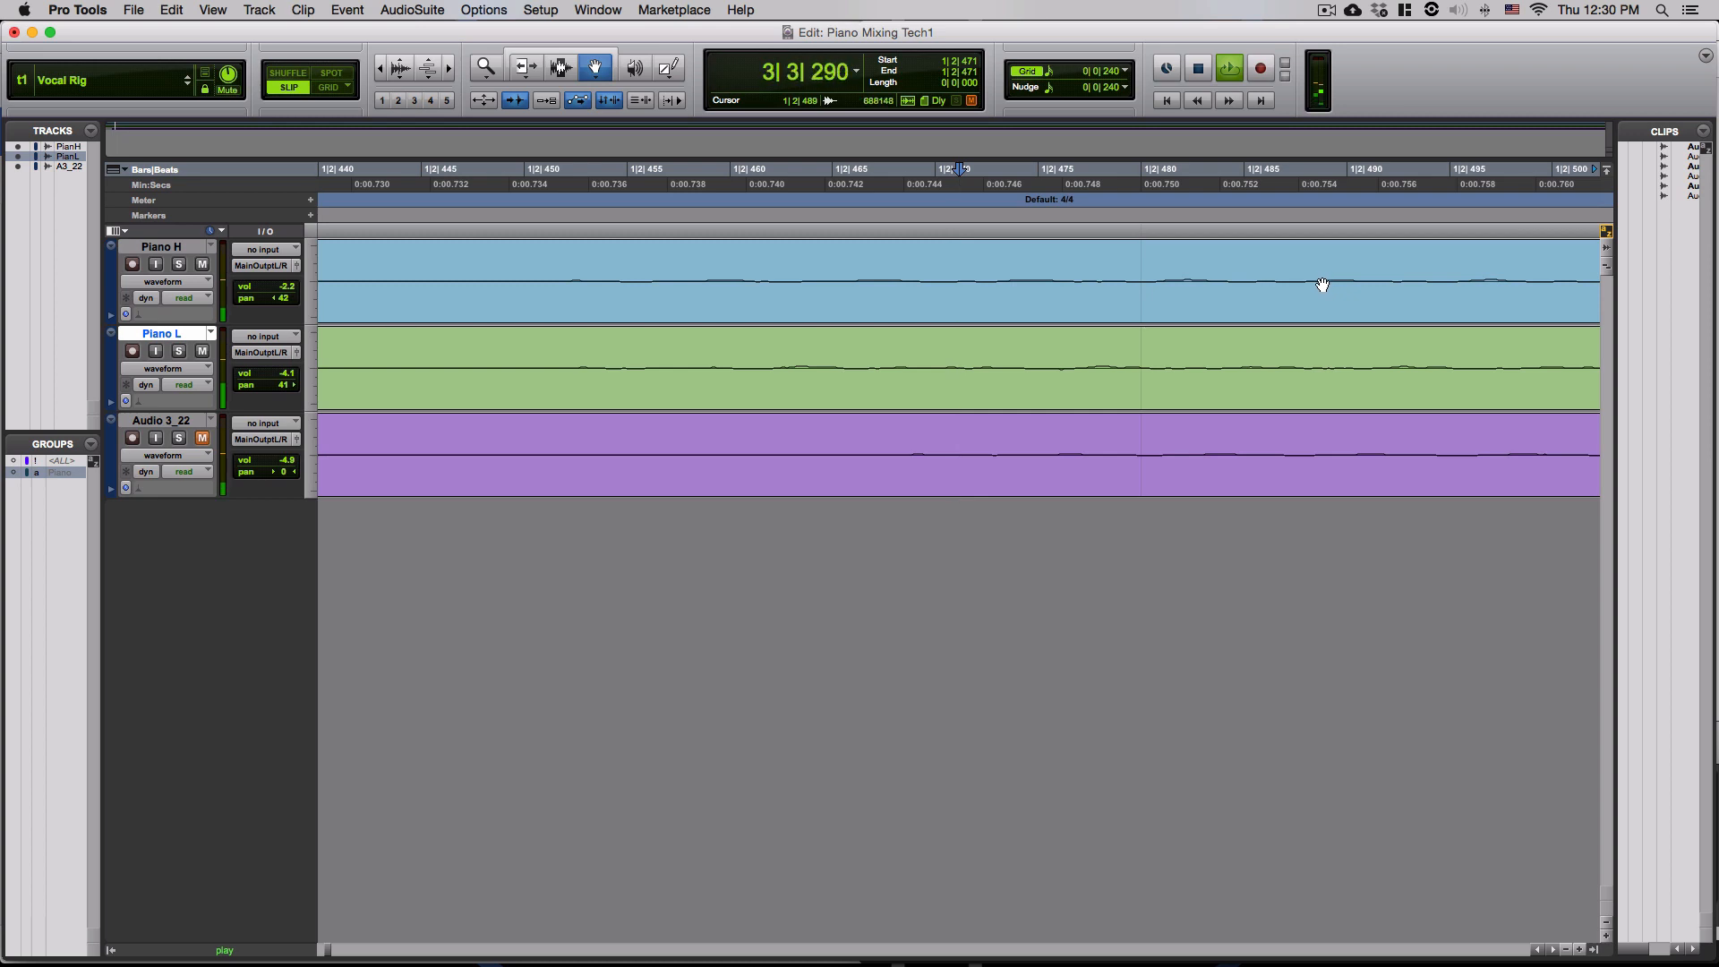
pyautogui.press('r')
pyautogui.press('r')
pyautogui.press('r')
pyautogui.press('r')
pyautogui.press('r')
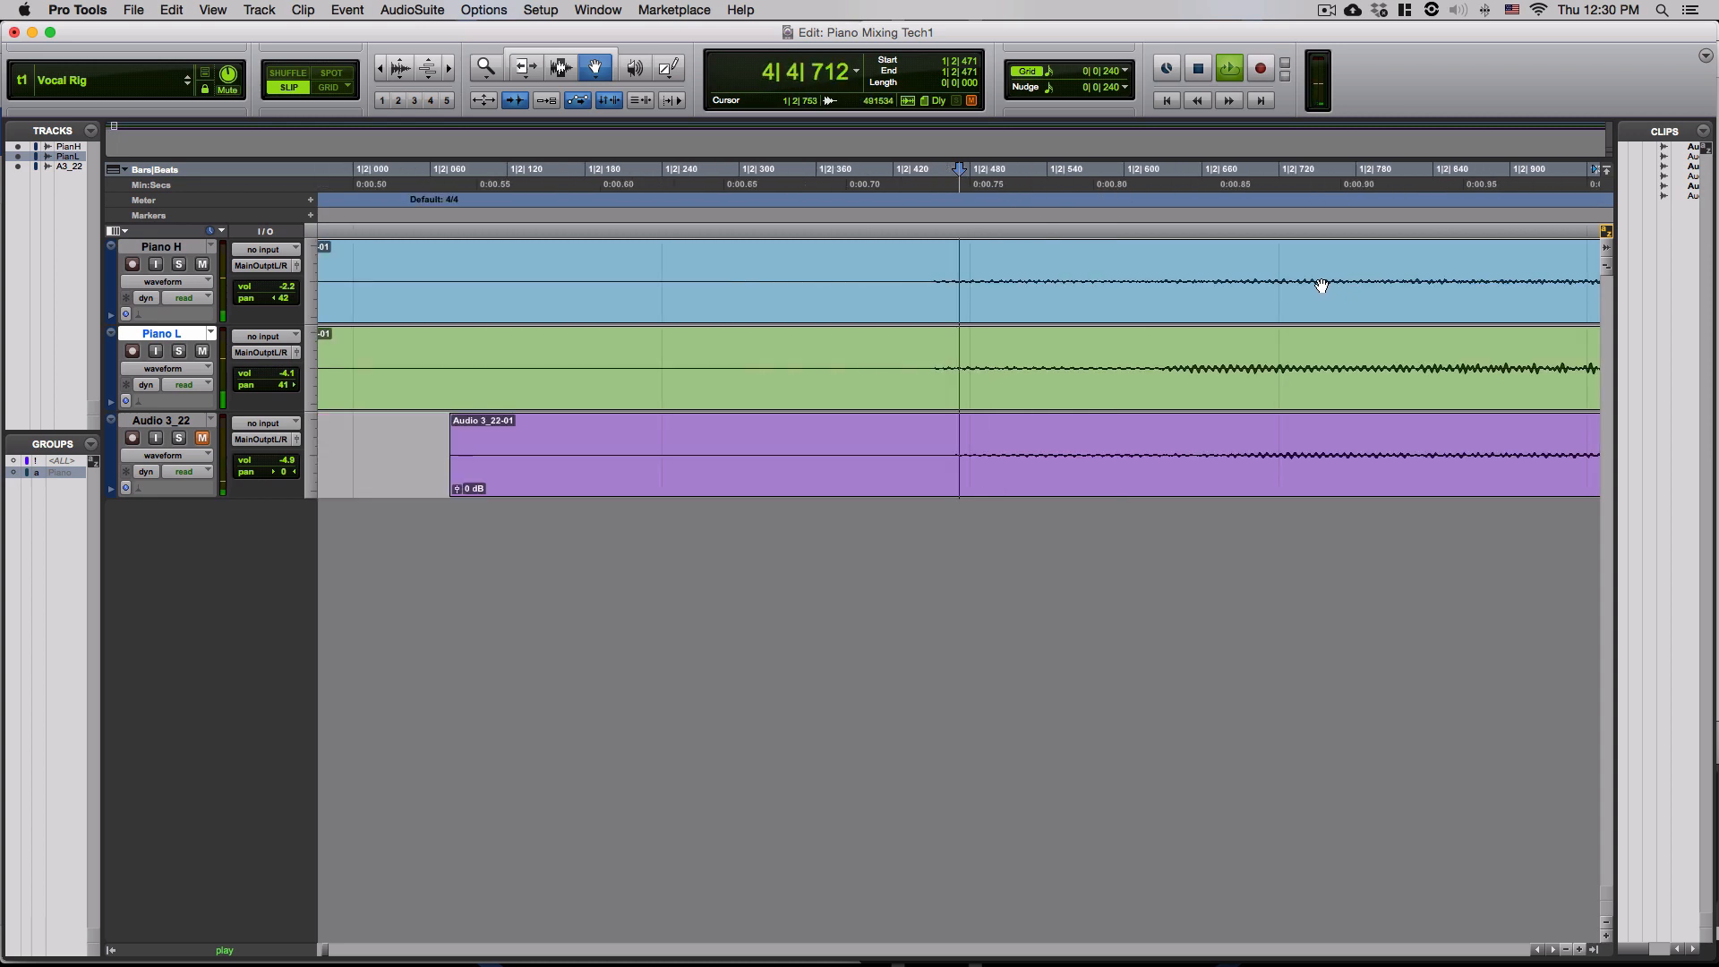
pyautogui.press('space')
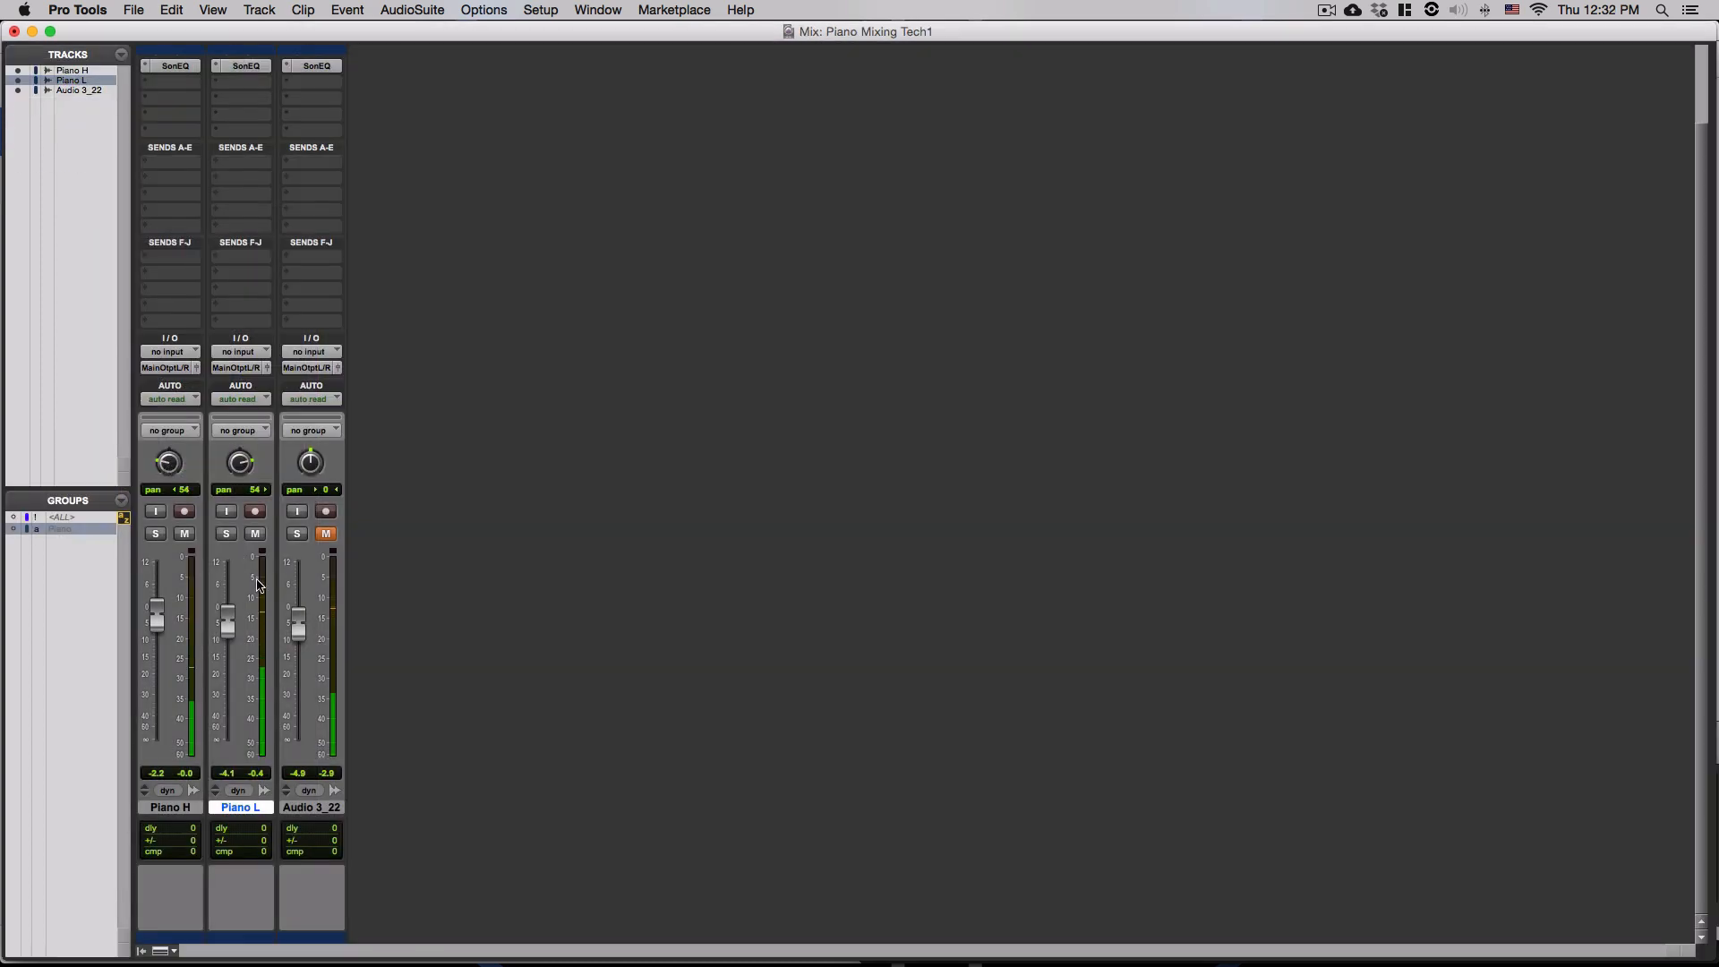
# - Solo Piano L and, in its SonEQ, set the low frequency to 100 Hz and raise the low attenuation
pyautogui.click(238, 67)
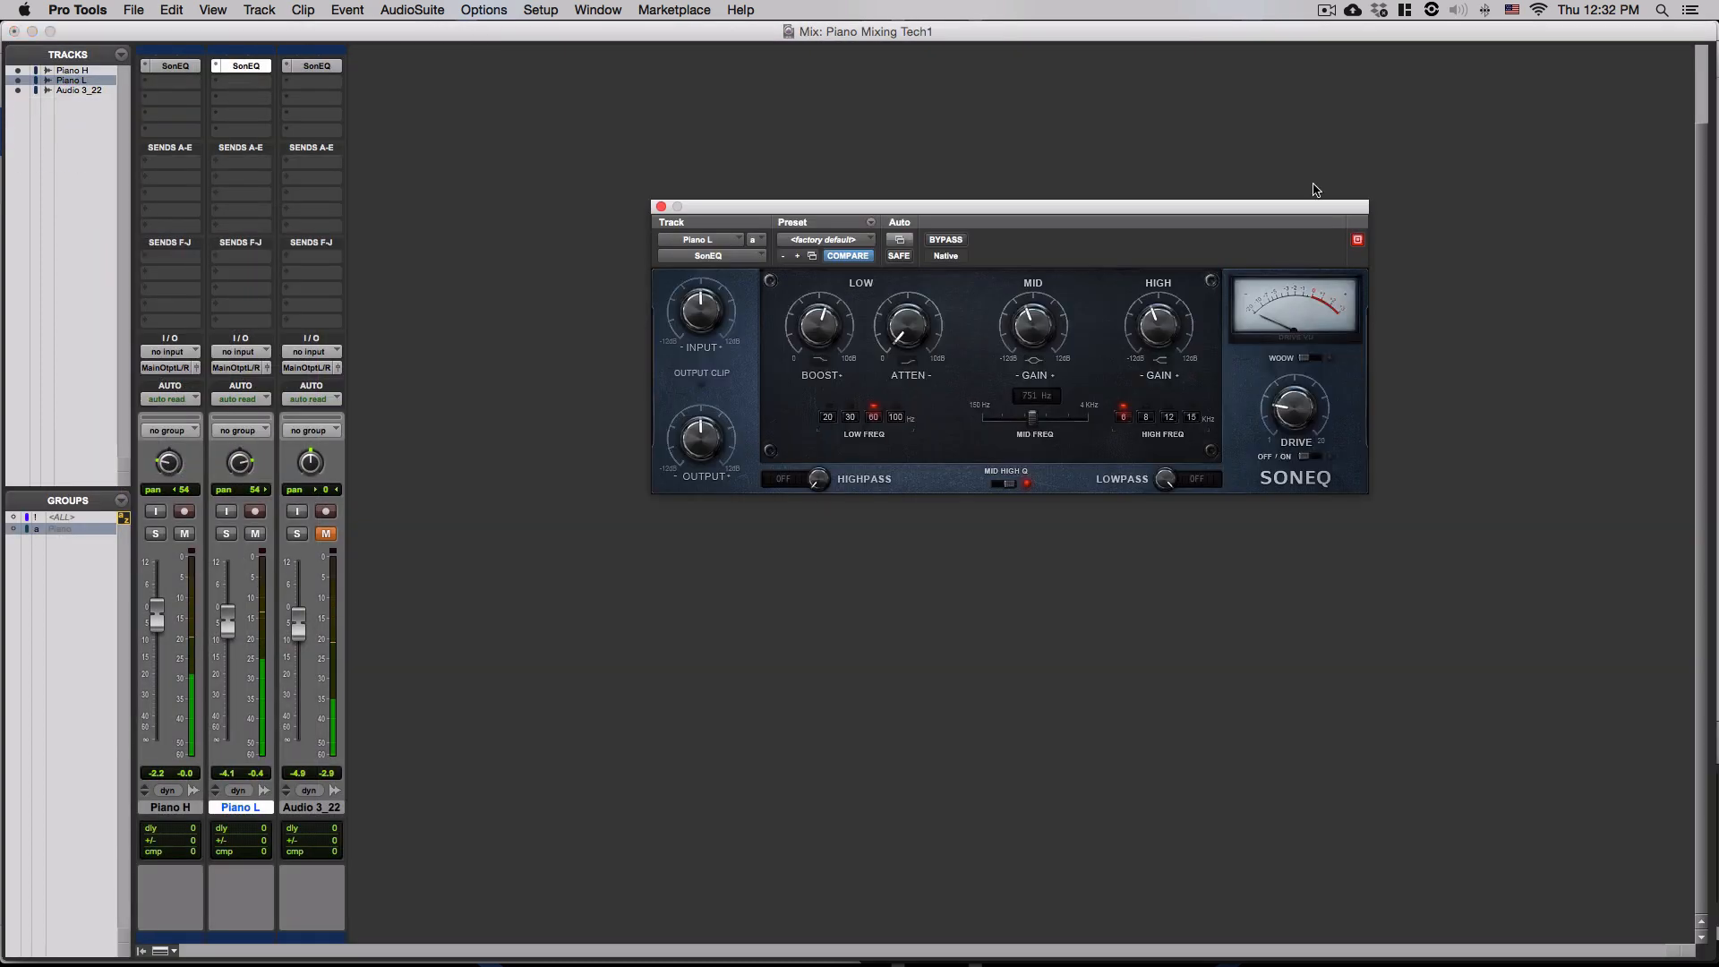
pyautogui.click(226, 533)
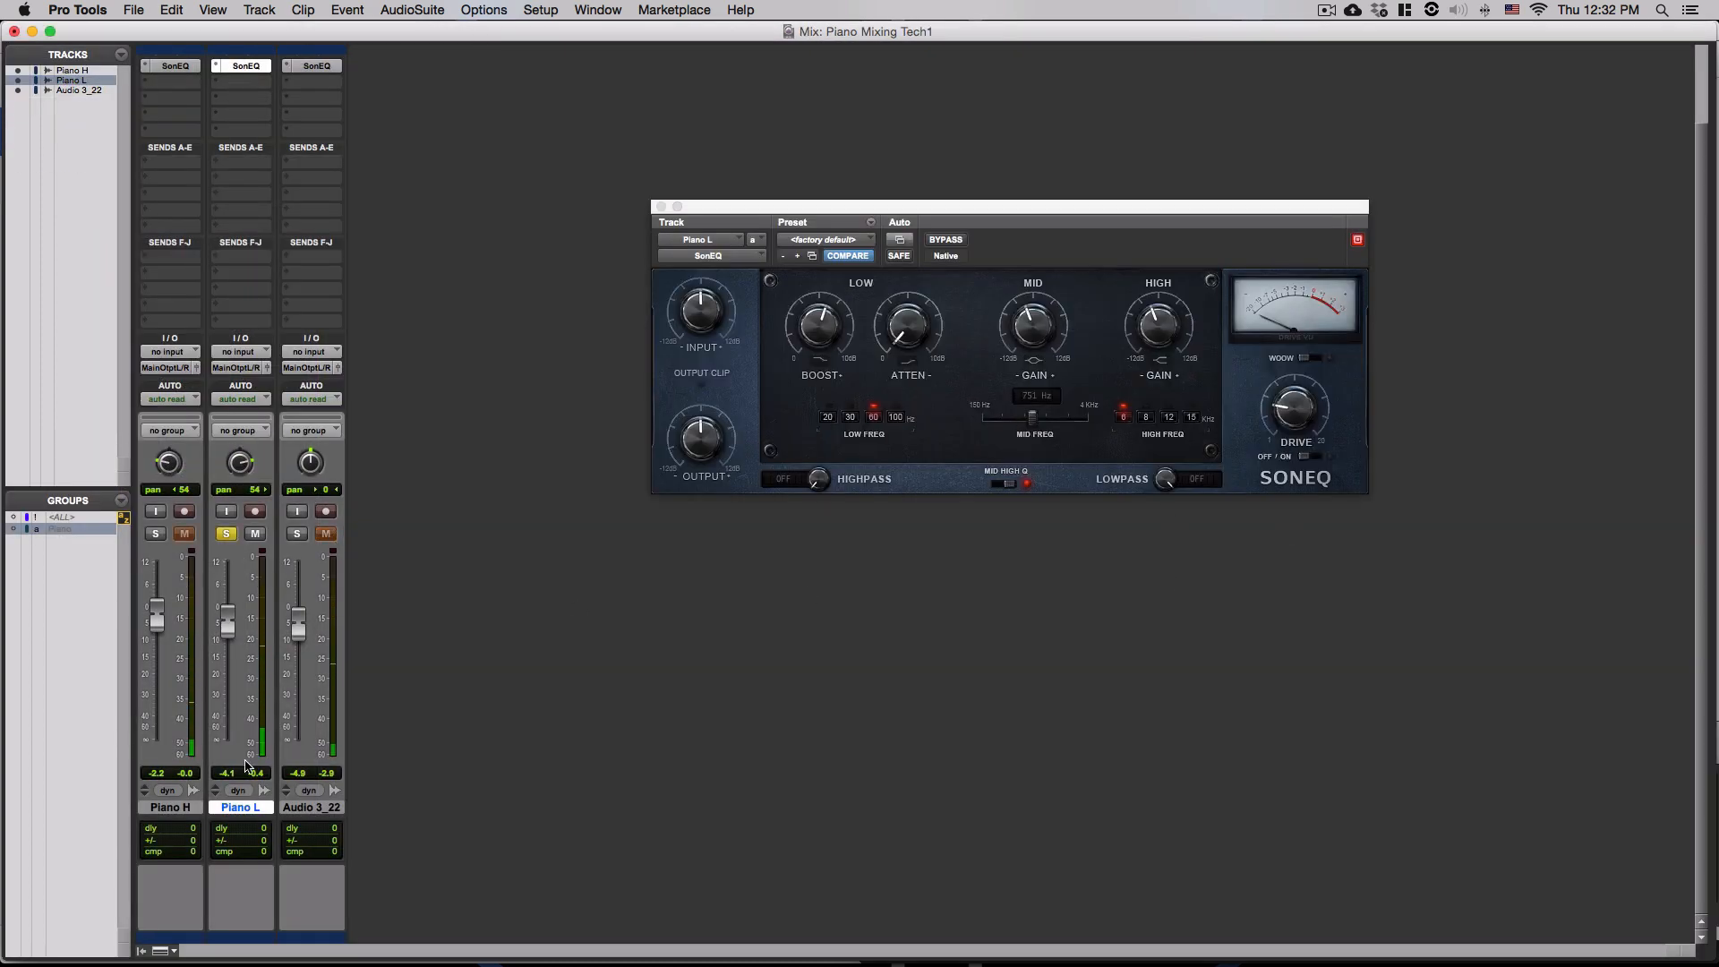
pyautogui.click(865, 399)
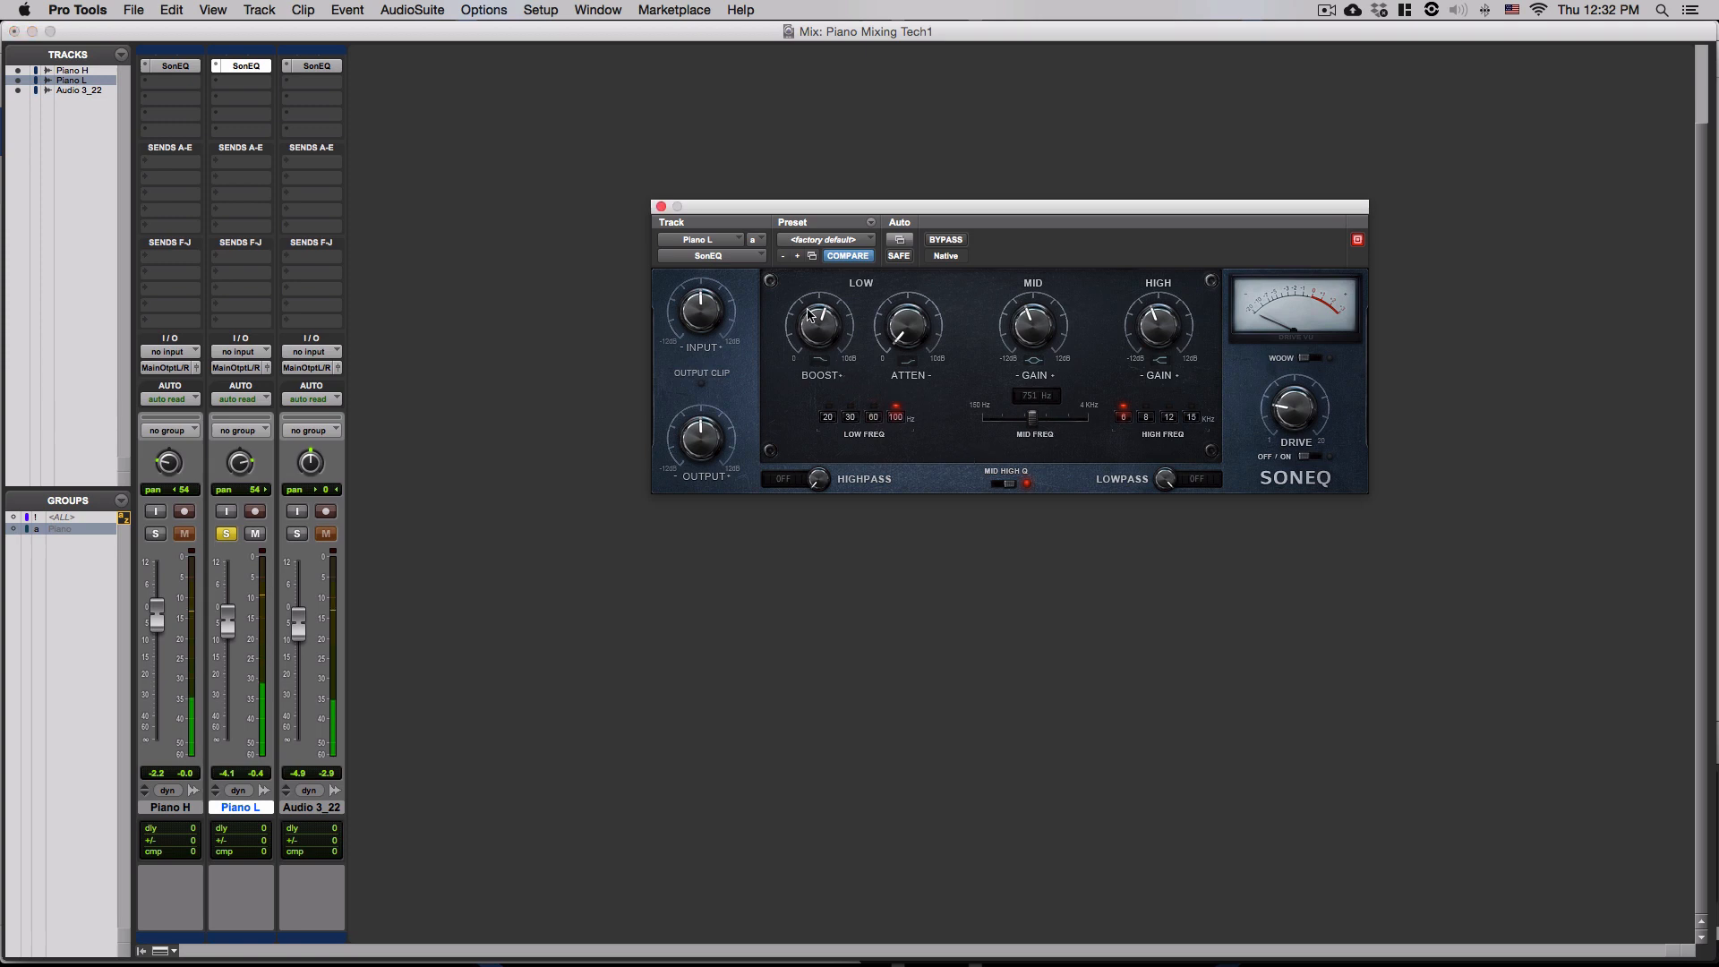
pyautogui.moveTo(932, 337); pyautogui.dragTo(887, 275)
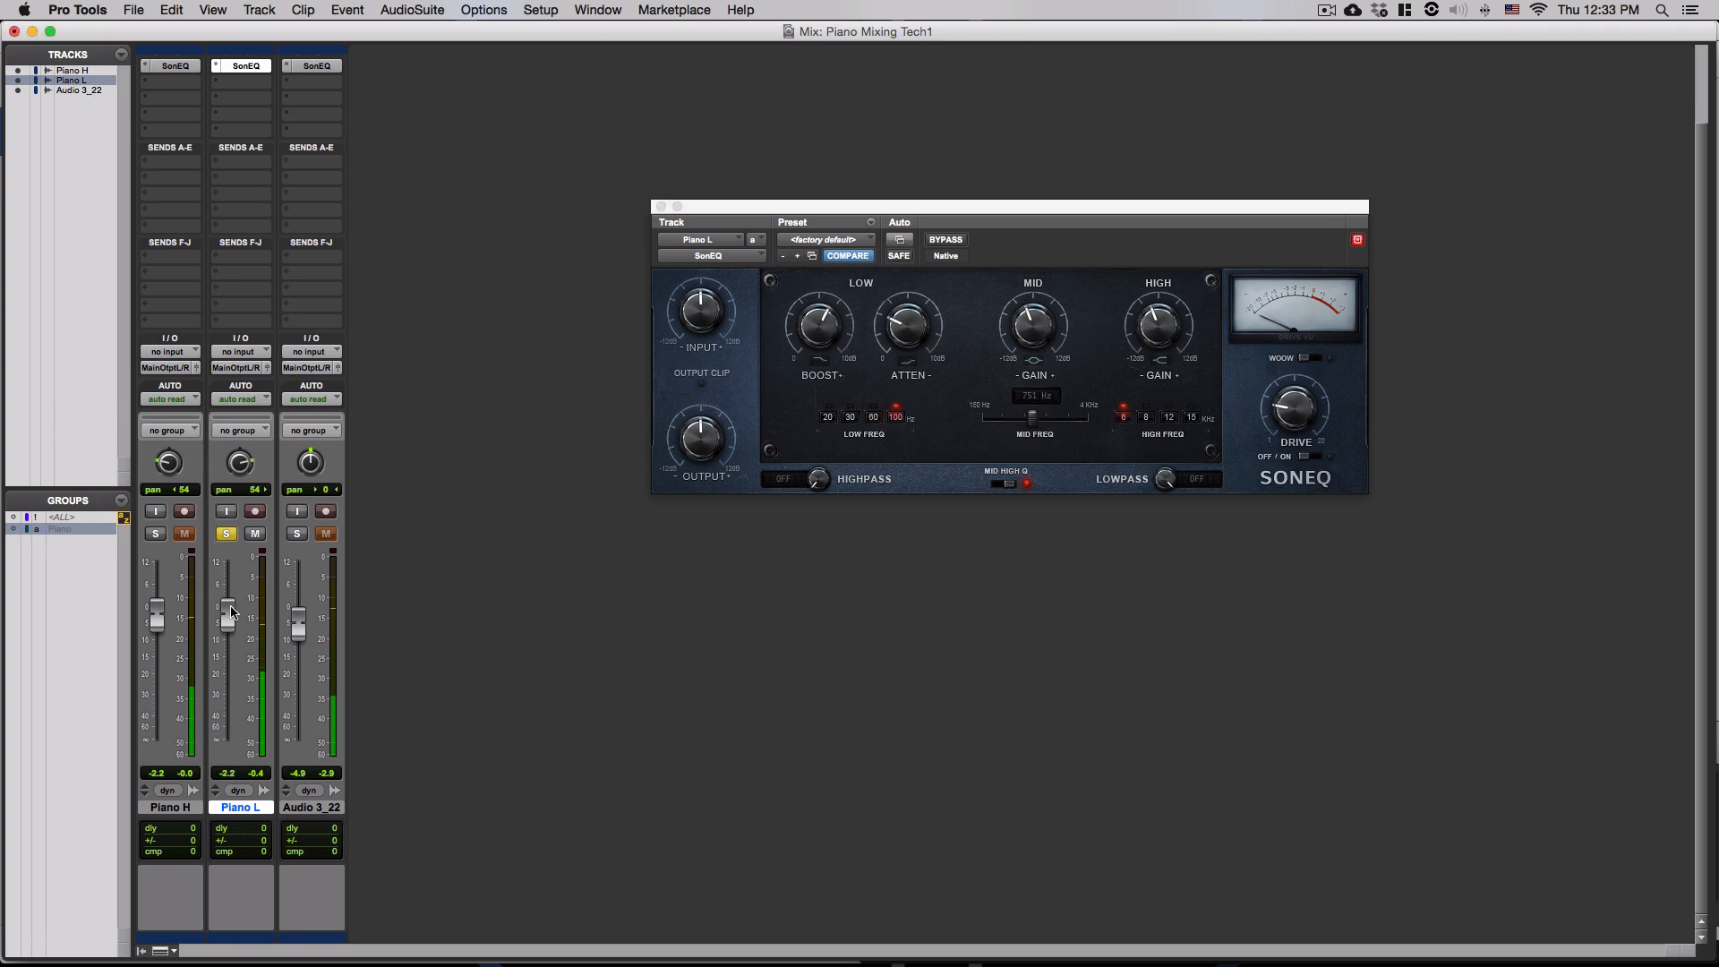
# - Compare the sound of Piano L with its SonEQ bypassed and active
pyautogui.click(946, 241)
pyautogui.click(947, 242)
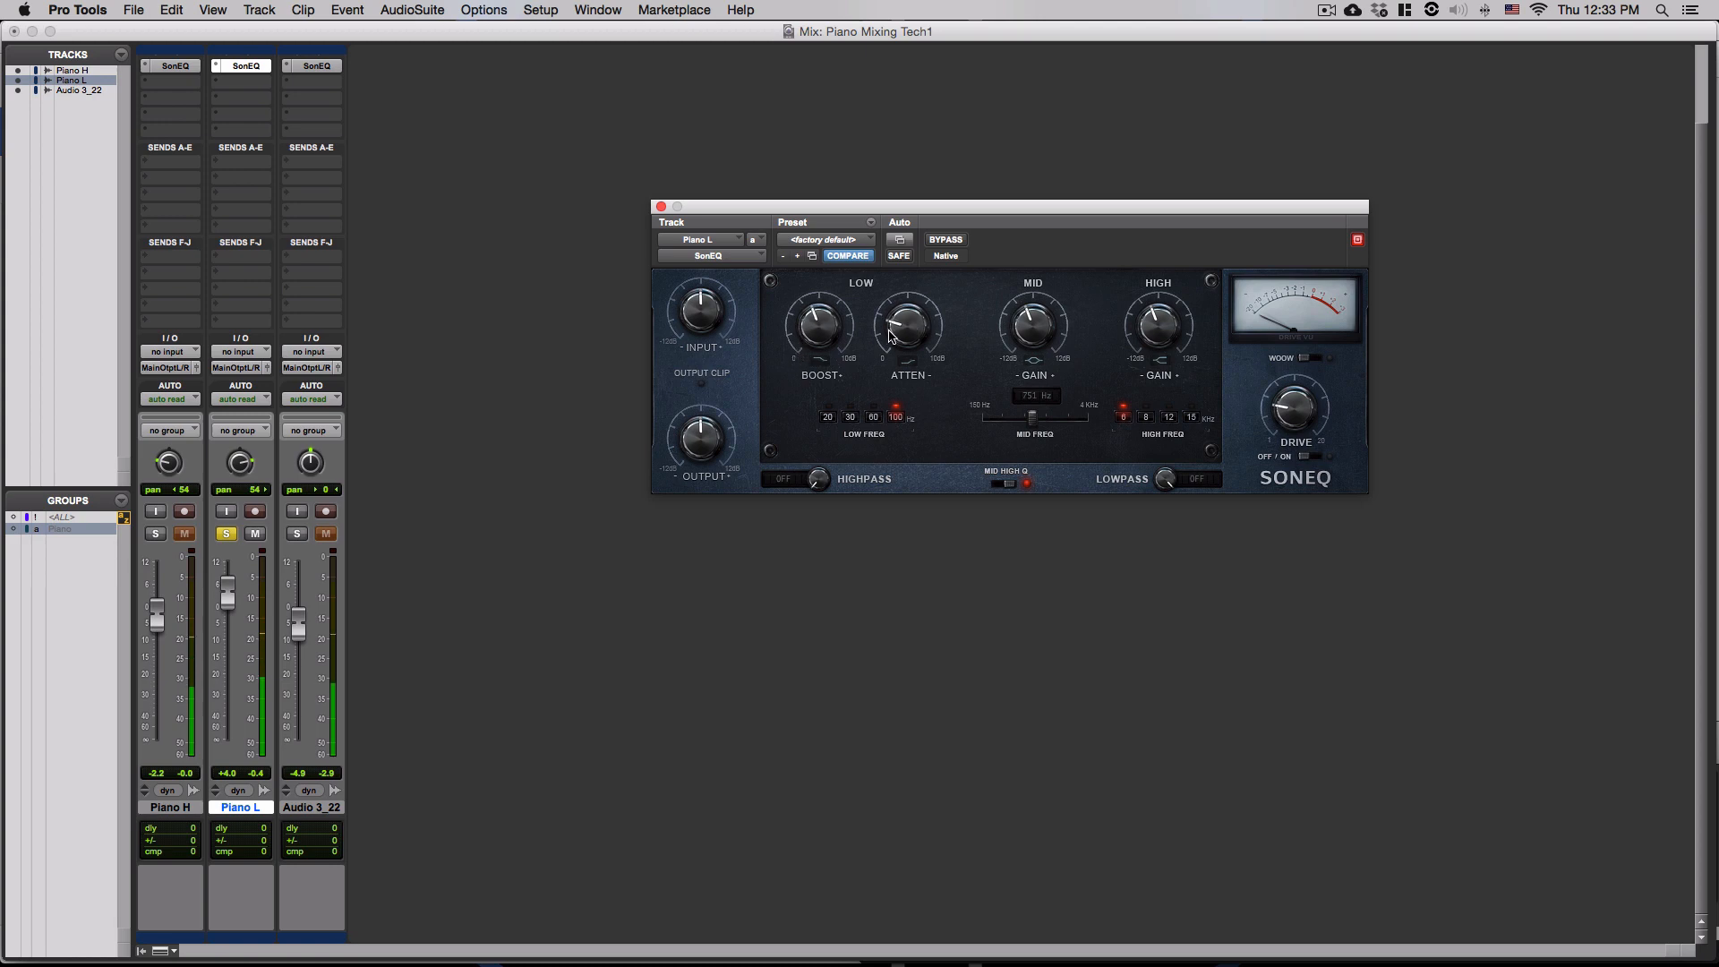
pyautogui.click(945, 240)
pyautogui.click(945, 240)
pyautogui.click(947, 242)
pyautogui.click(947, 241)
pyautogui.click(947, 242)
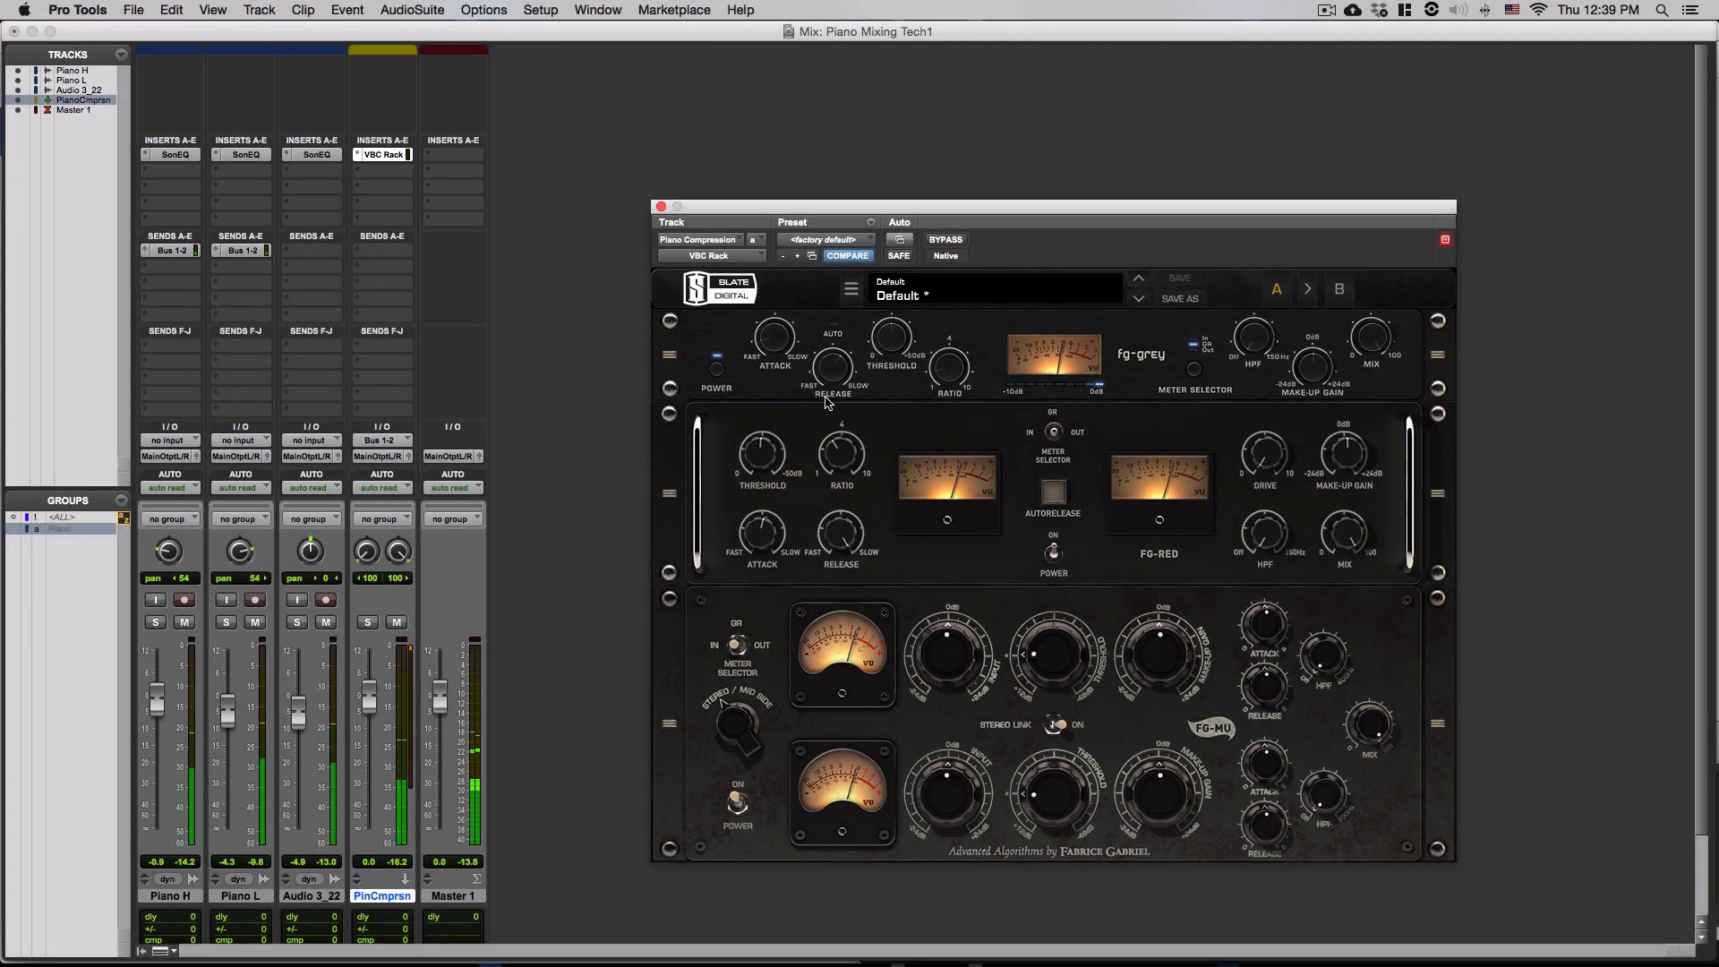
# - Adjust the FG-Red compressor's attack, release and ratio in the VBC Rack and toggle the FG-MU module's power
pyautogui.moveTo(741, 551); pyautogui.dragTo(827, 525)
pyautogui.moveTo(843, 451); pyautogui.dragTo(759, 471)
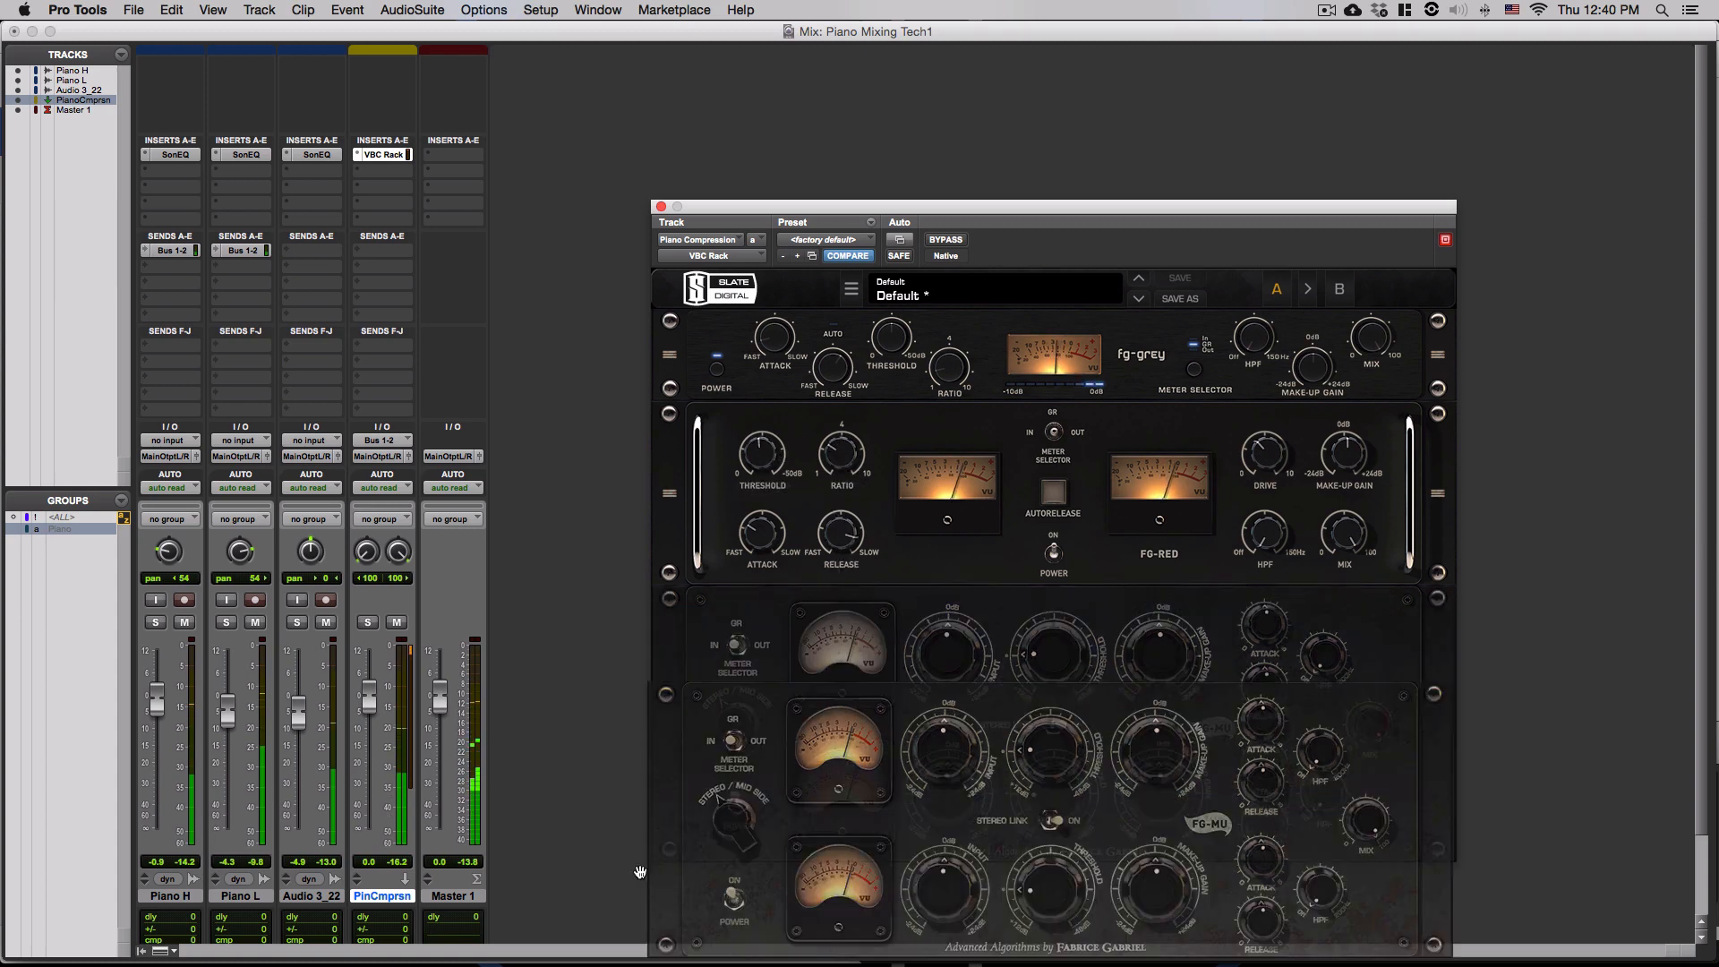
pyautogui.click(738, 802)
# - Compare the mix with the VBC Rack bypassed and active, and with the Piano Compression track muted and unmuted
pyautogui.click(946, 240)
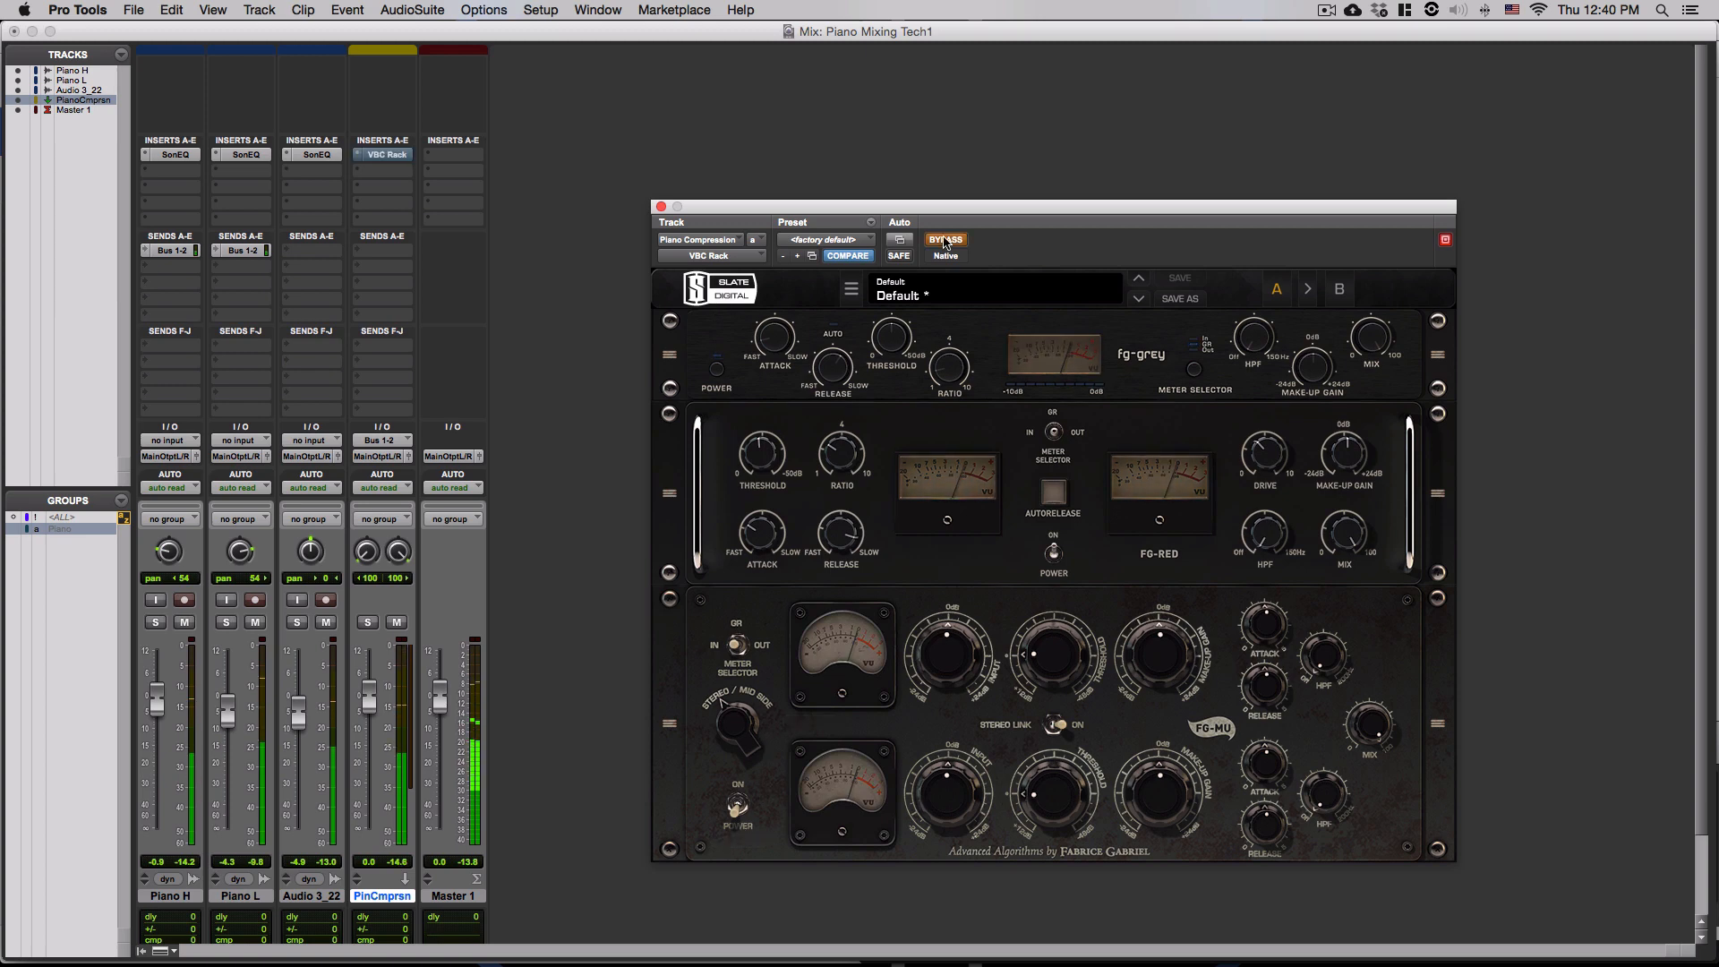
pyautogui.click(947, 240)
pyautogui.click(660, 207)
pyautogui.scroll(-5, 662, 595)
pyautogui.click(395, 535)
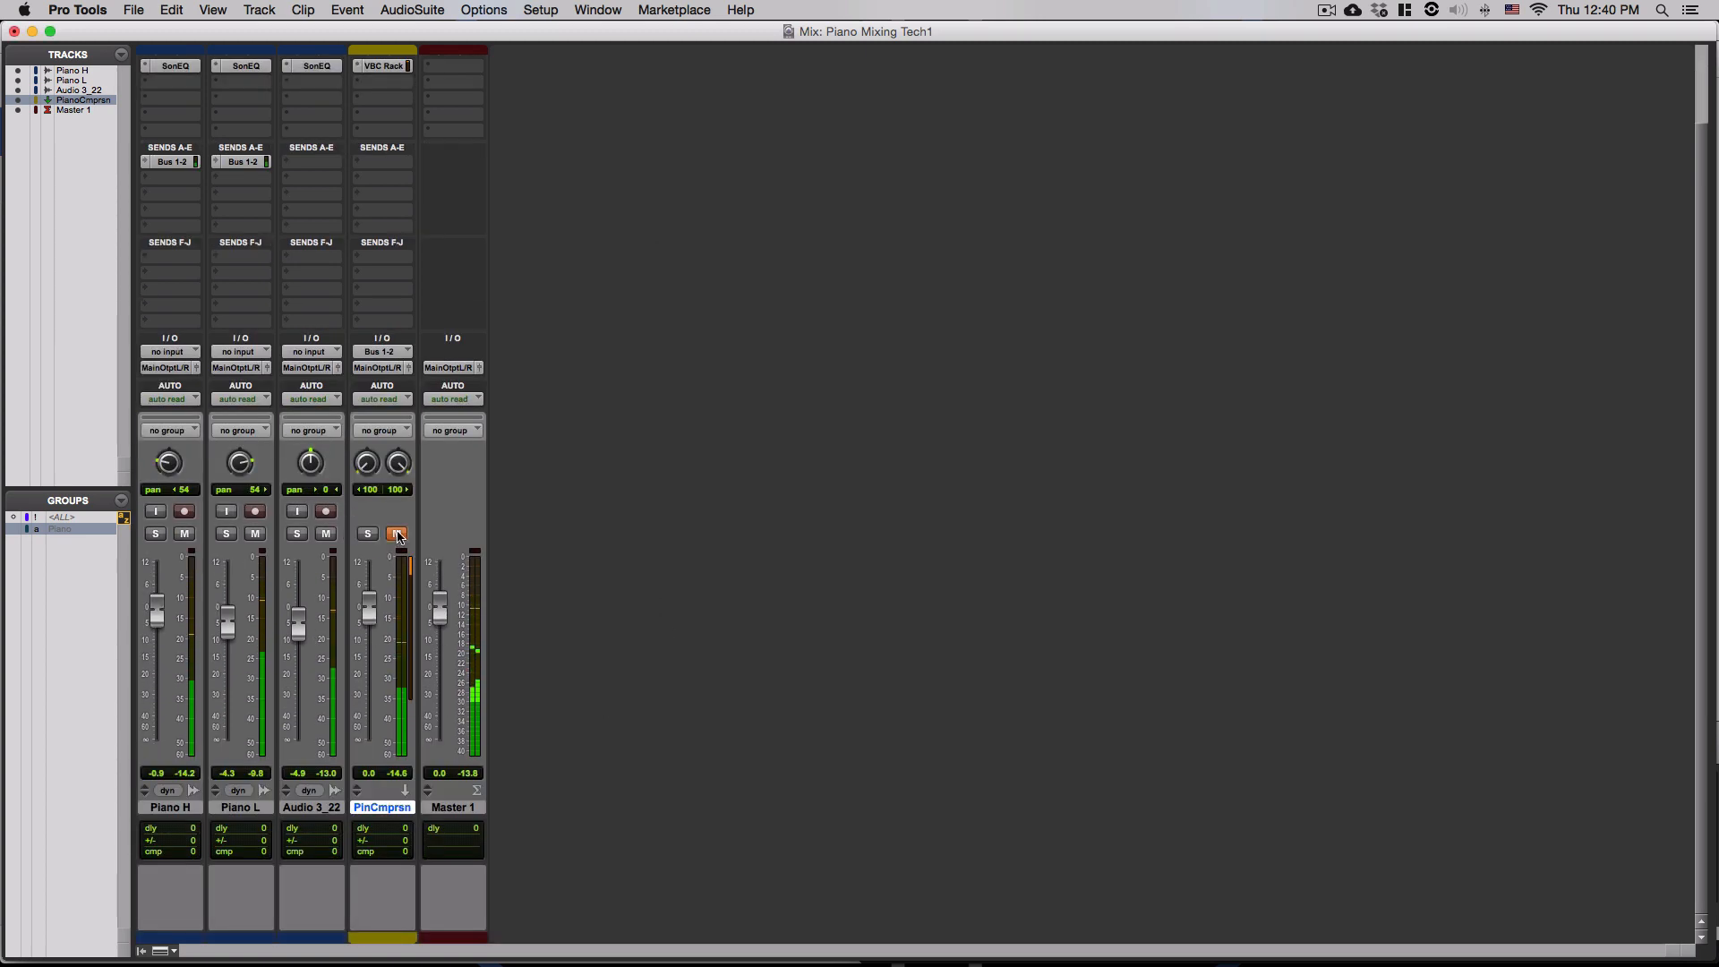
pyautogui.click(394, 535)
# - Bring both pan controls of the Piano Compression track inward to narrow its stereo width
pyautogui.moveTo(399, 466); pyautogui.dragTo(736, 443)
pyautogui.moveTo(372, 464); pyautogui.dragTo(356, 436)
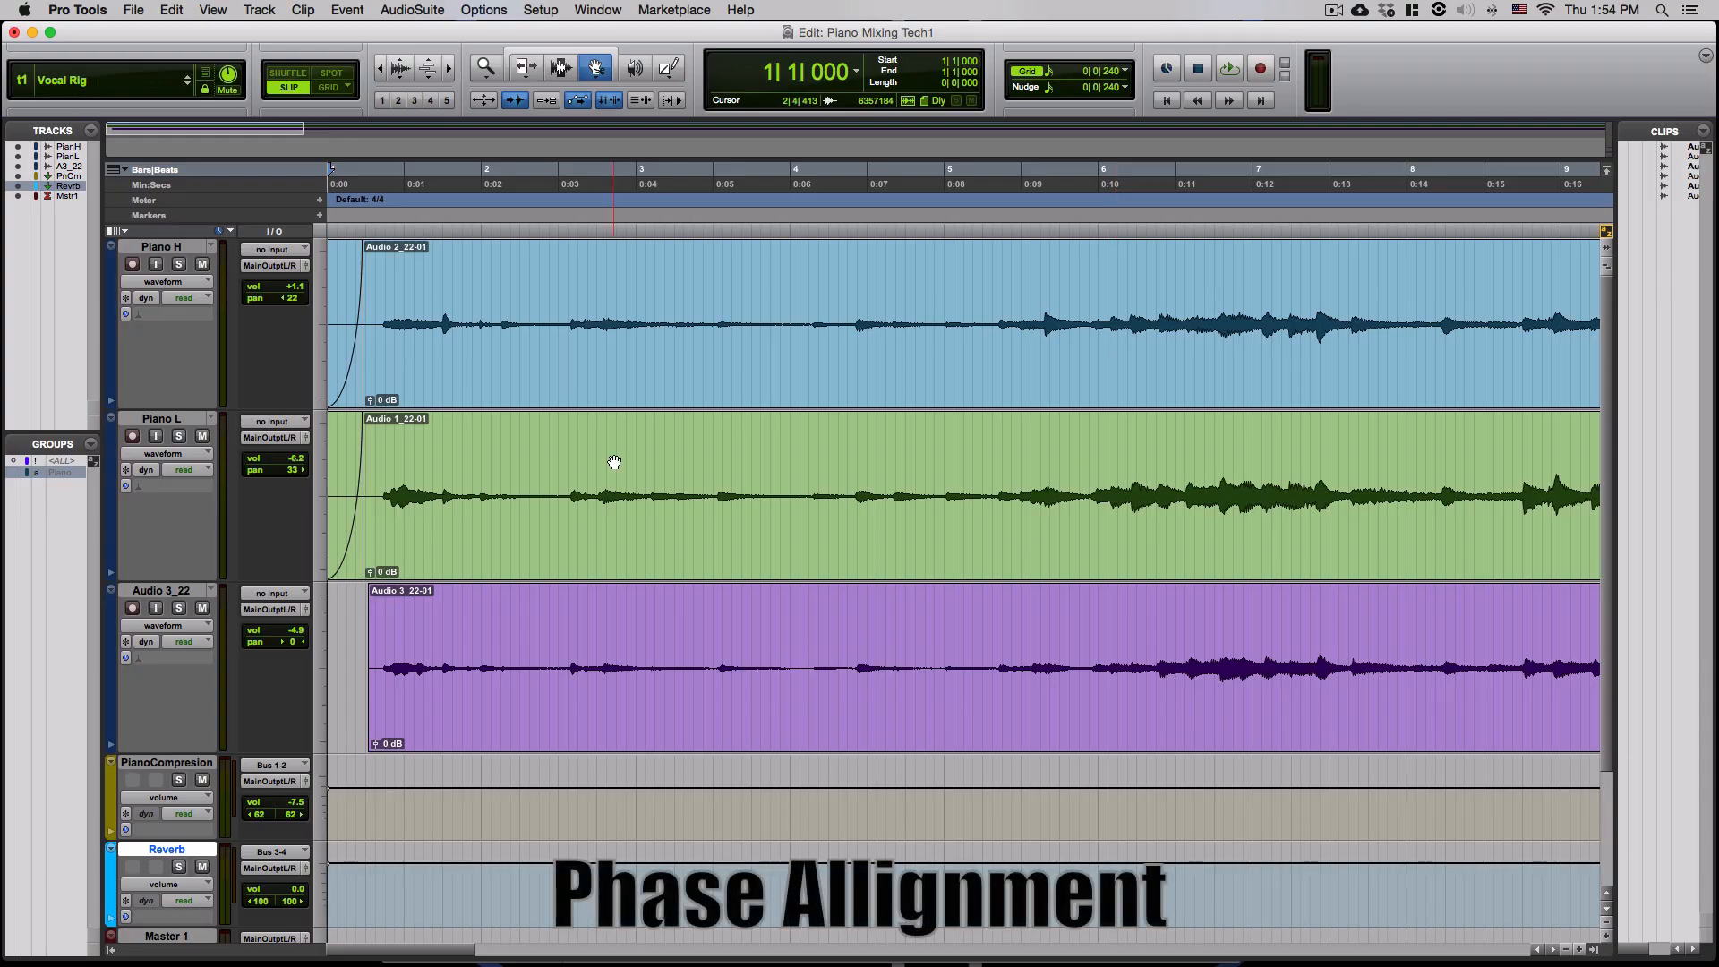
# - Examine how the starts of the Piano H, Piano L and Audio 3_22 clips line up in time
pyautogui.press('t')
pyautogui.press('t')
pyautogui.press('t')
pyautogui.press('t')
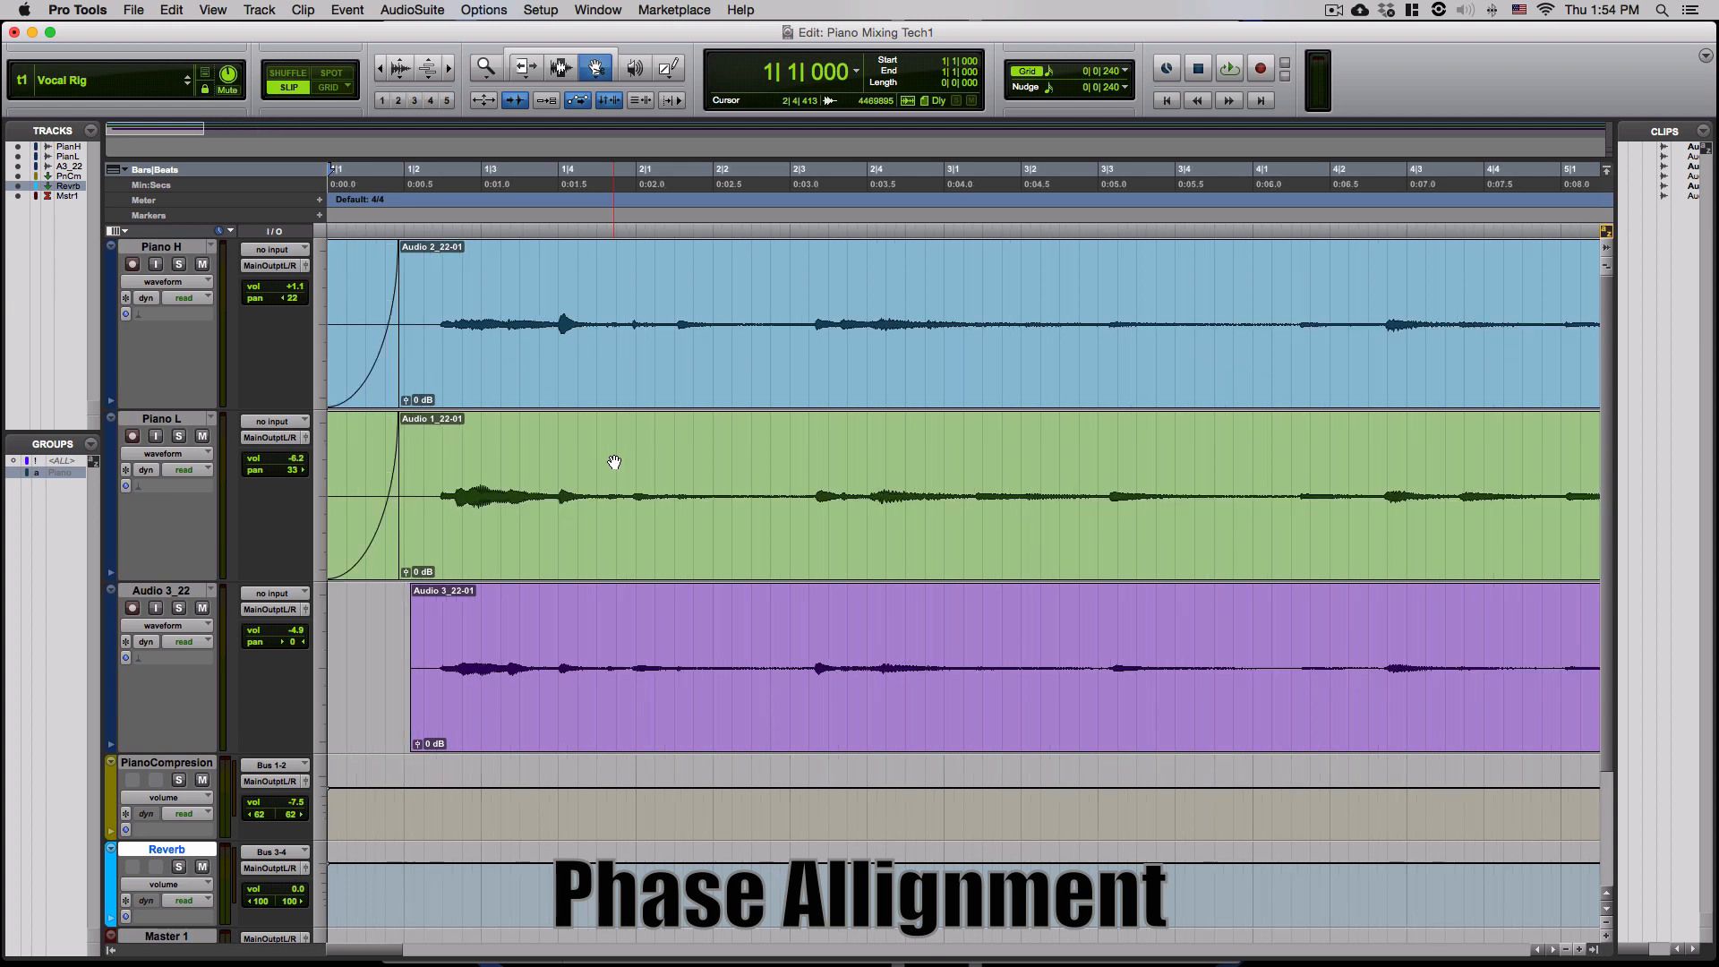
pyautogui.press('r')
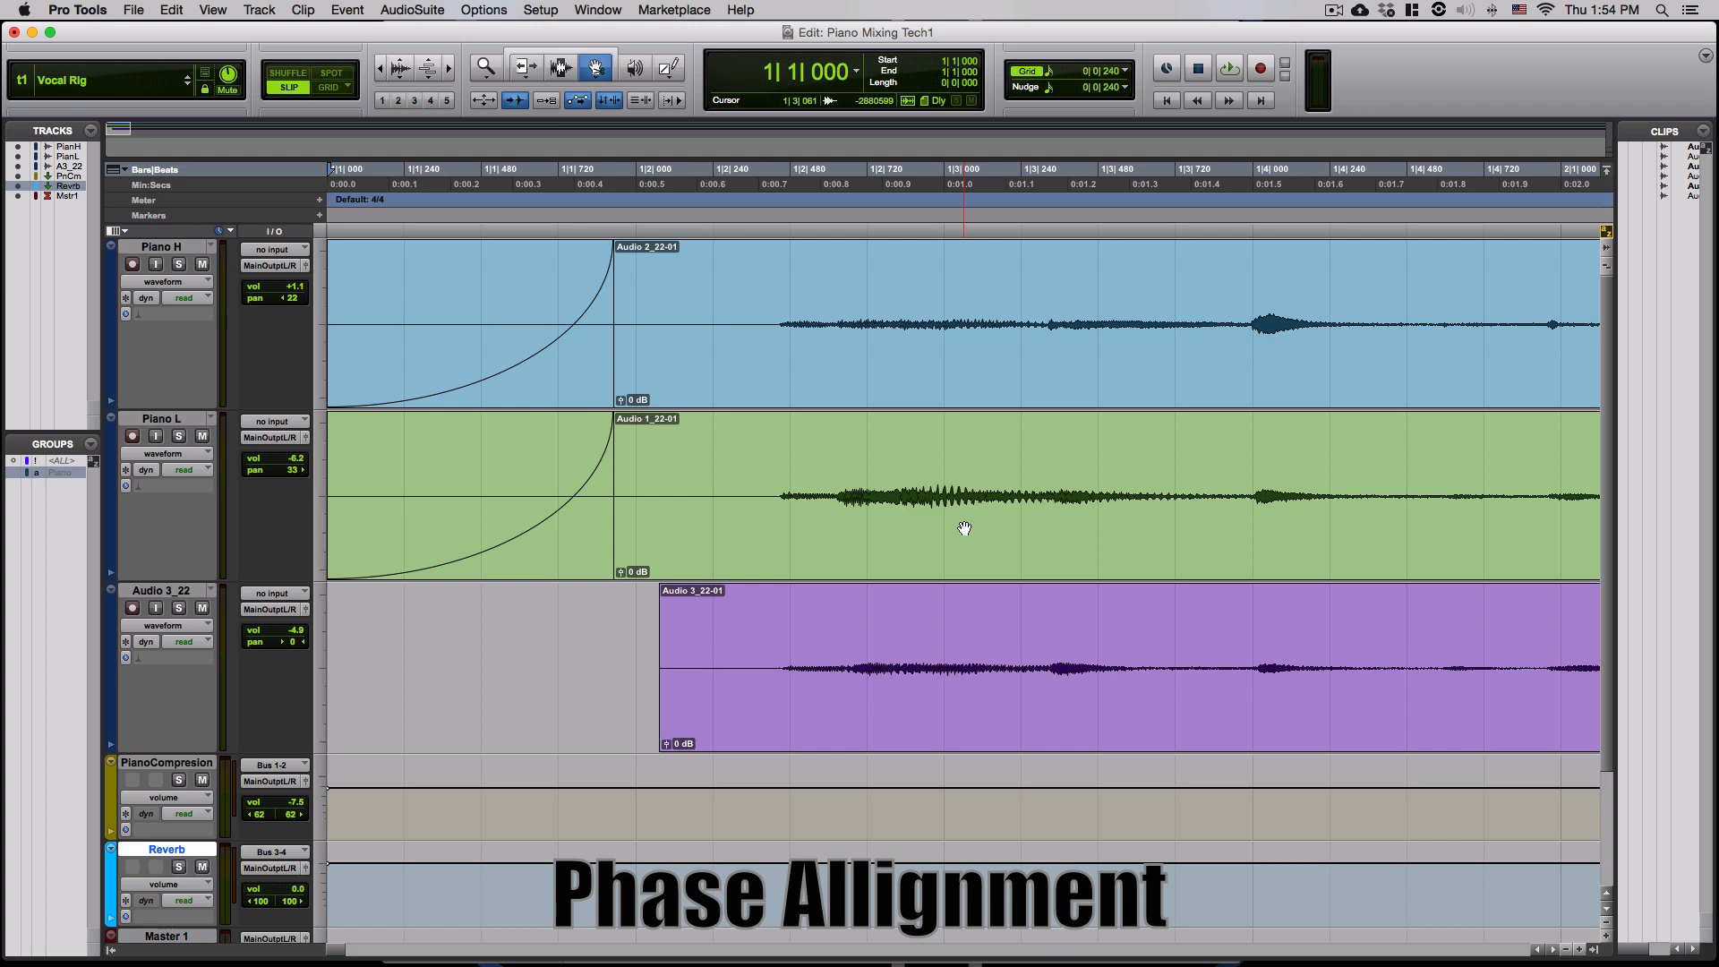
pyautogui.press('super+bracketright')
pyautogui.press('super+bracketright')
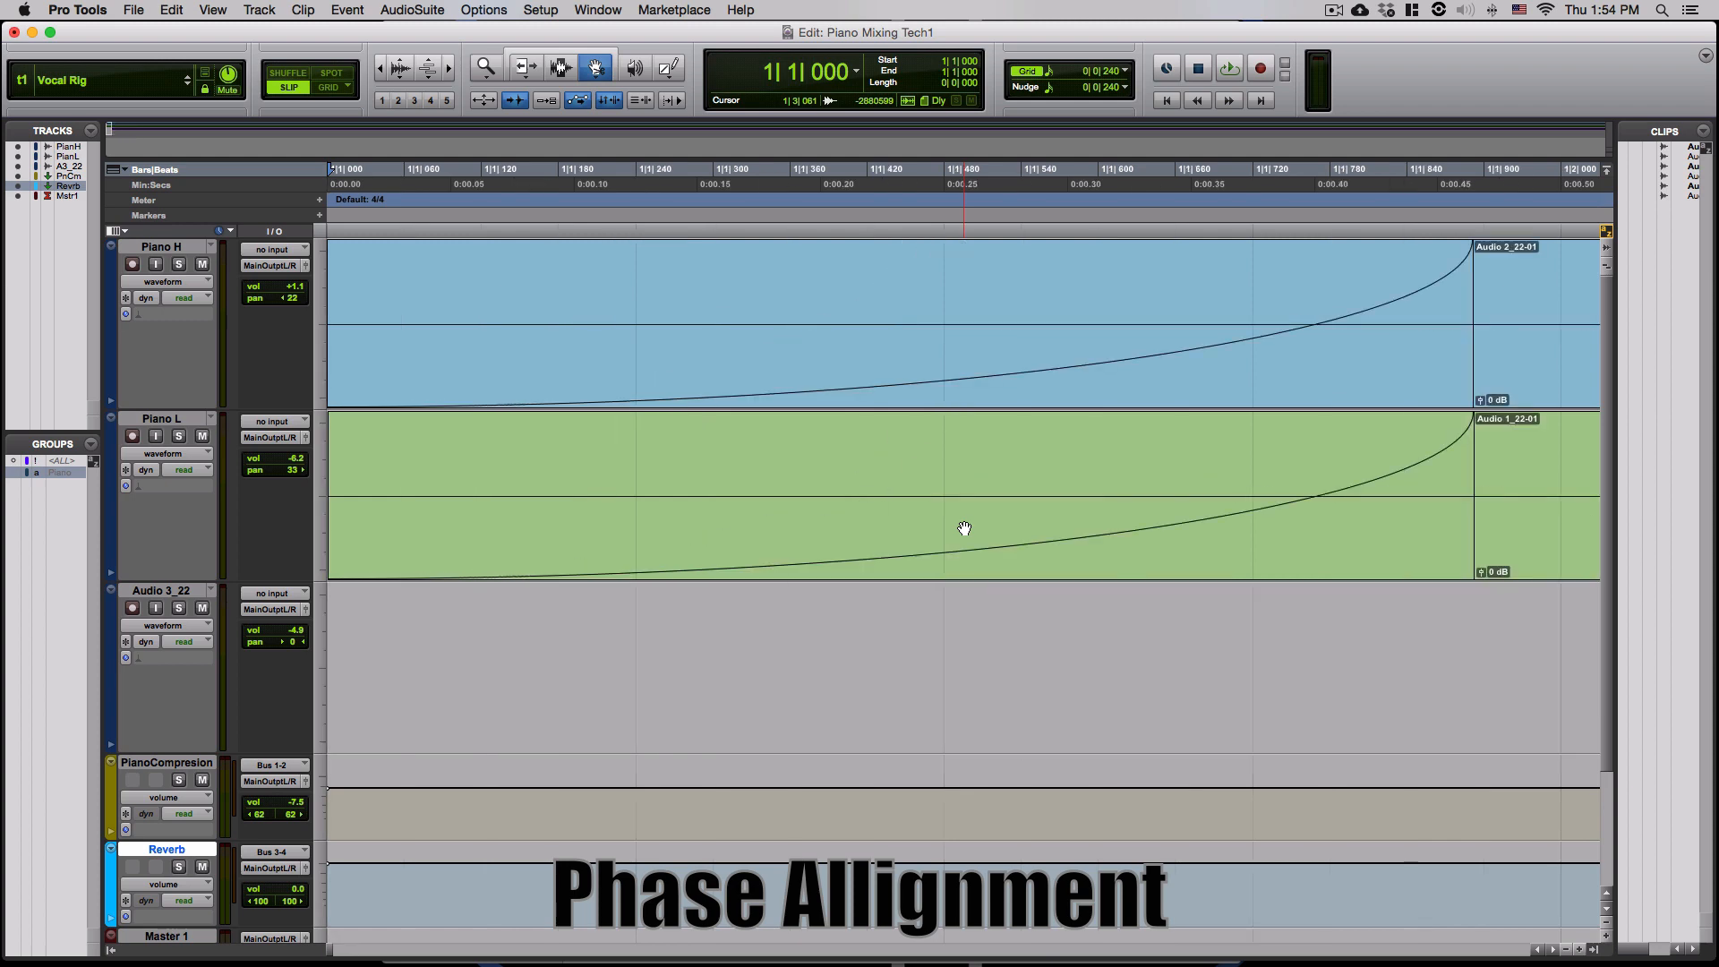
pyautogui.press('super+bracketleft')
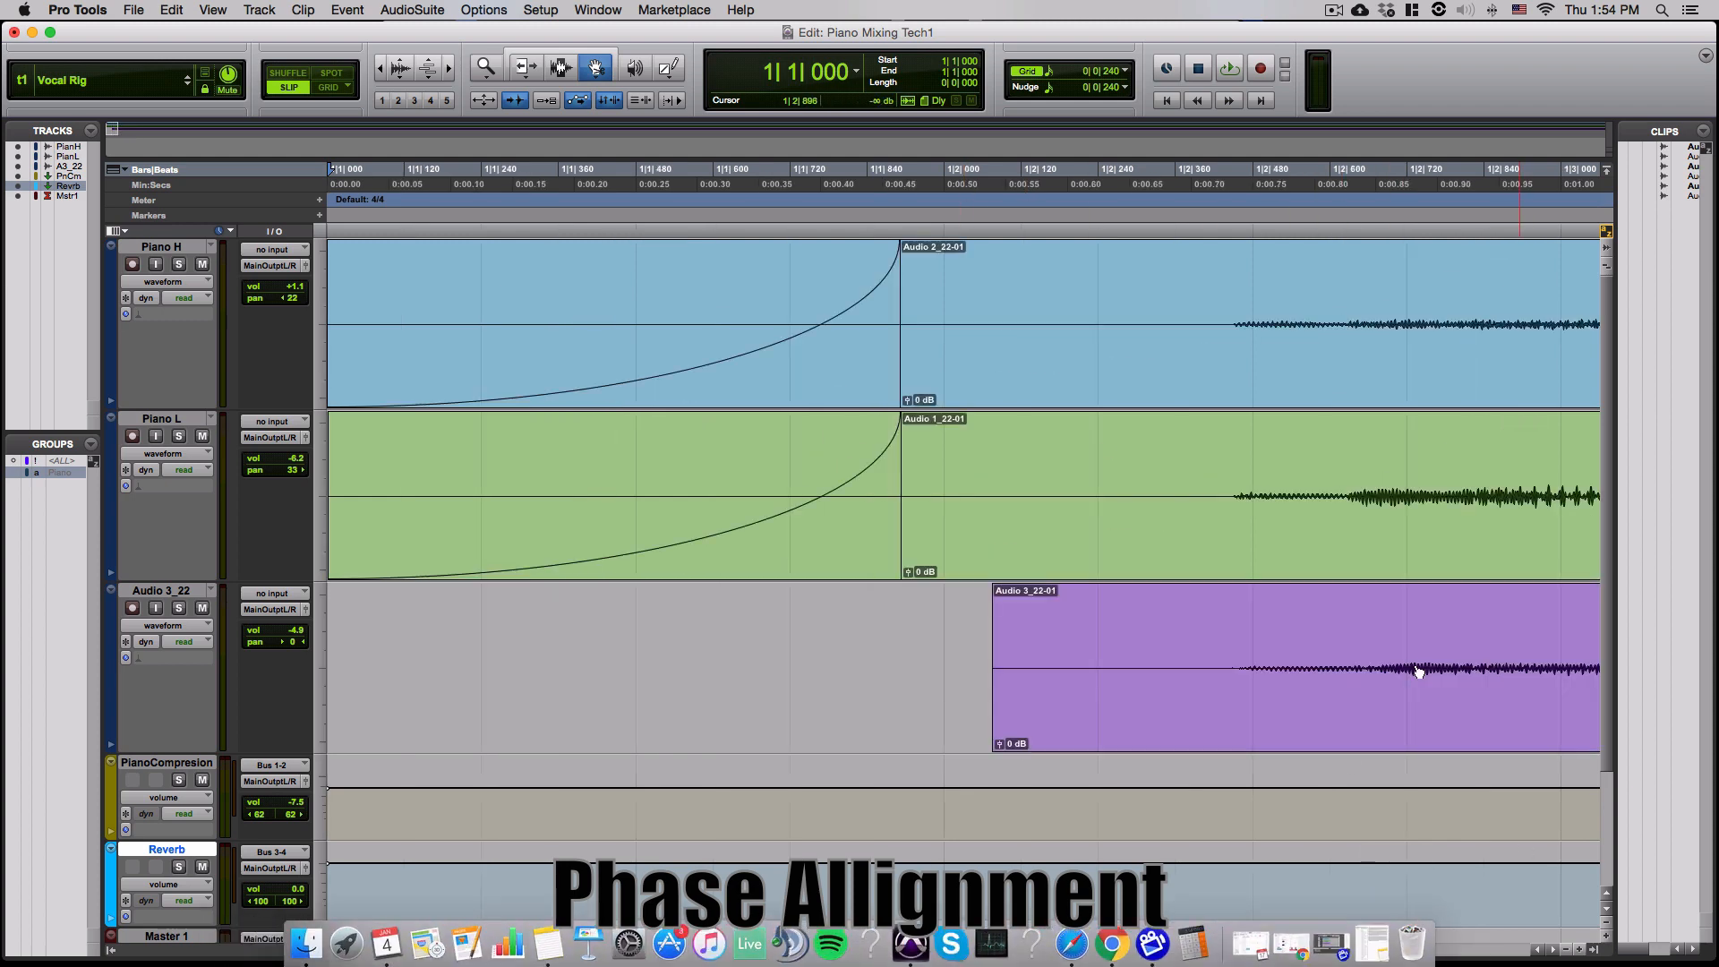
pyautogui.click(1553, 950)
pyautogui.click(1554, 950)
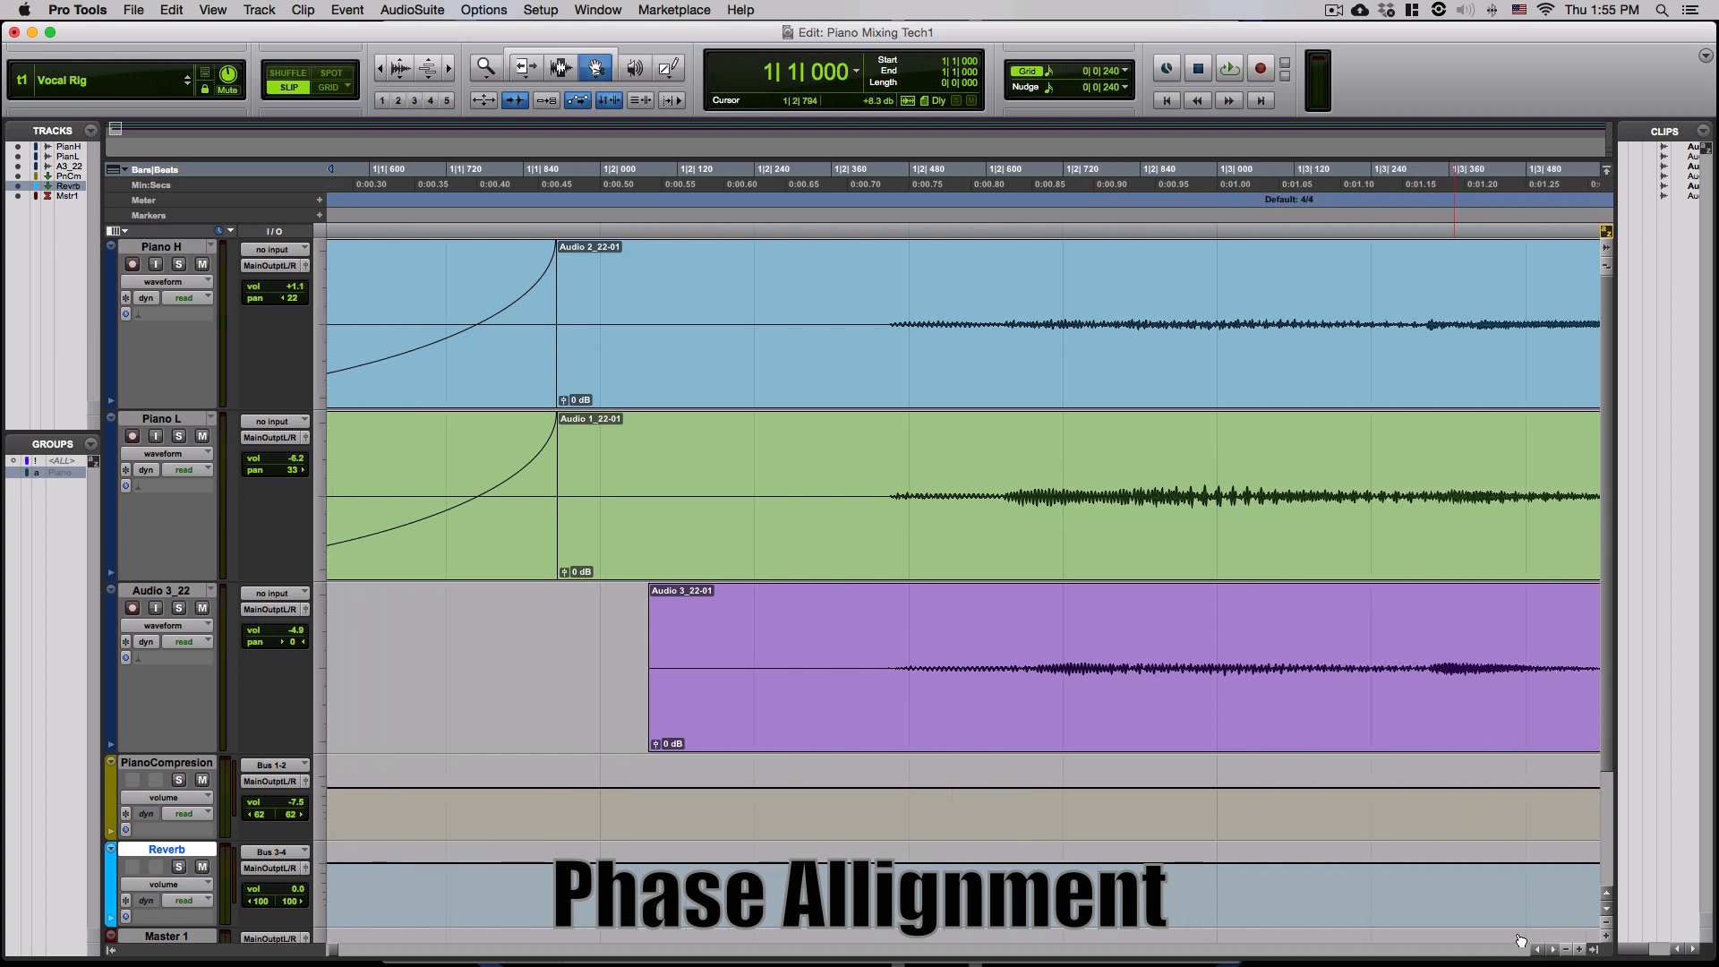
# - Inspect the phase alignment of the first-note waveforms around 1|2|450 across the three audio tracks
pyautogui.press('super+bracketright')
pyautogui.press('super+bracketright')
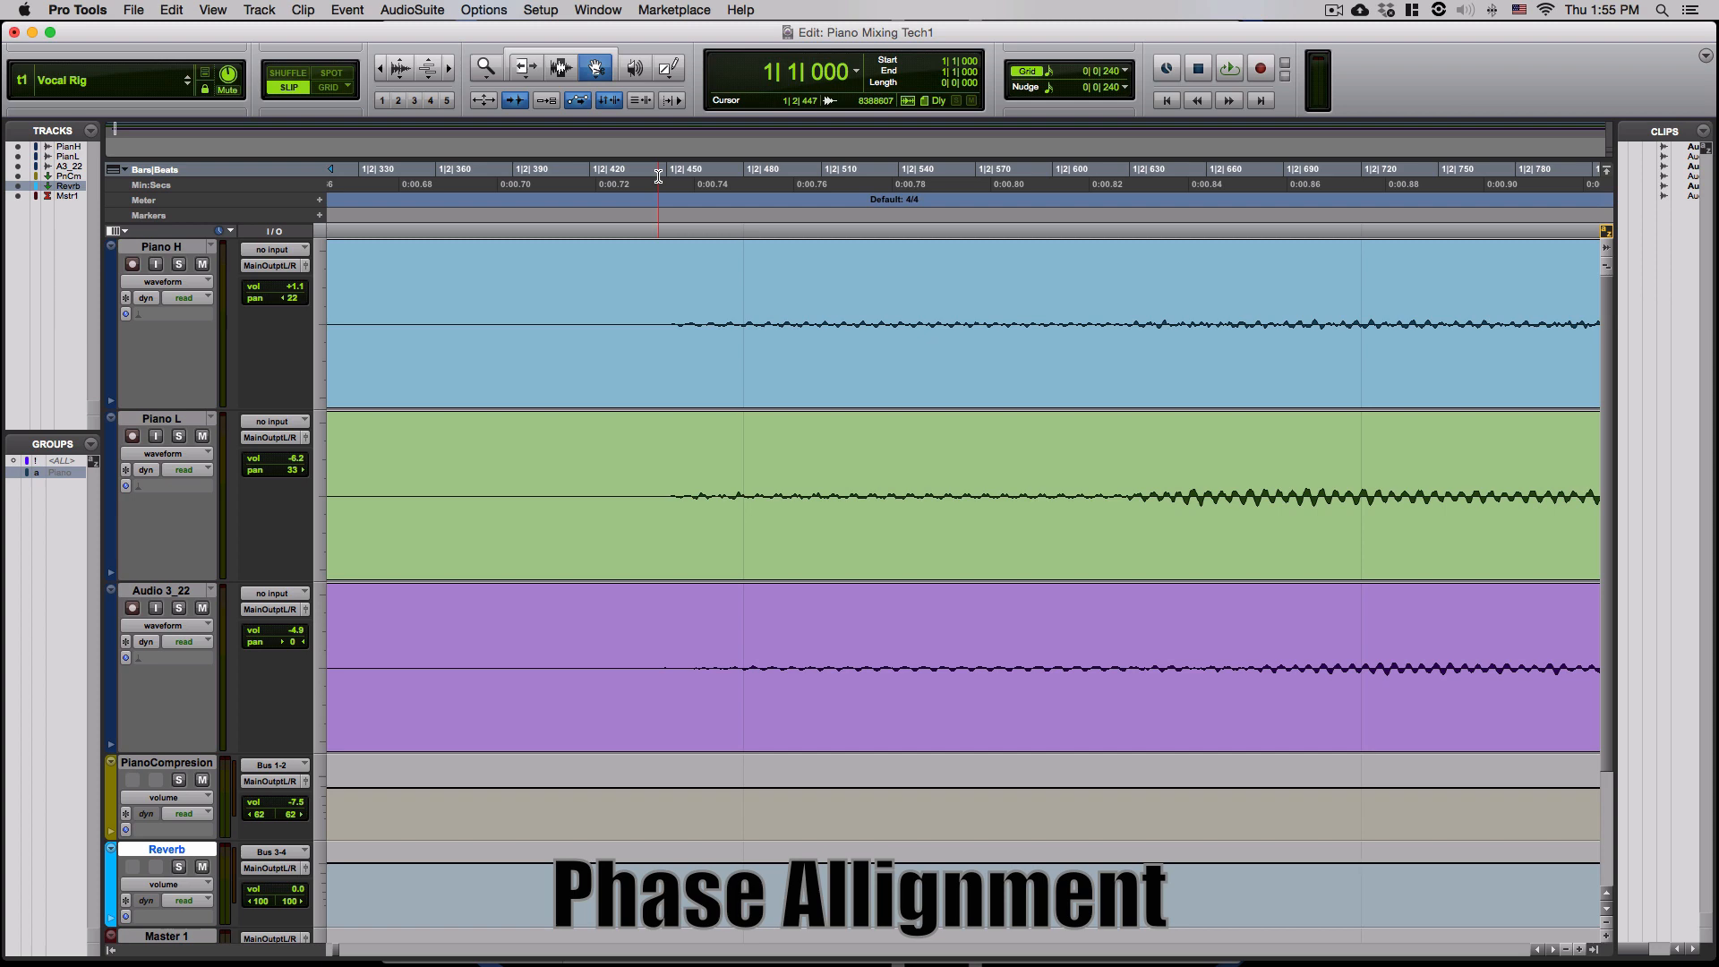
pyautogui.press('t')
pyautogui.press('t')
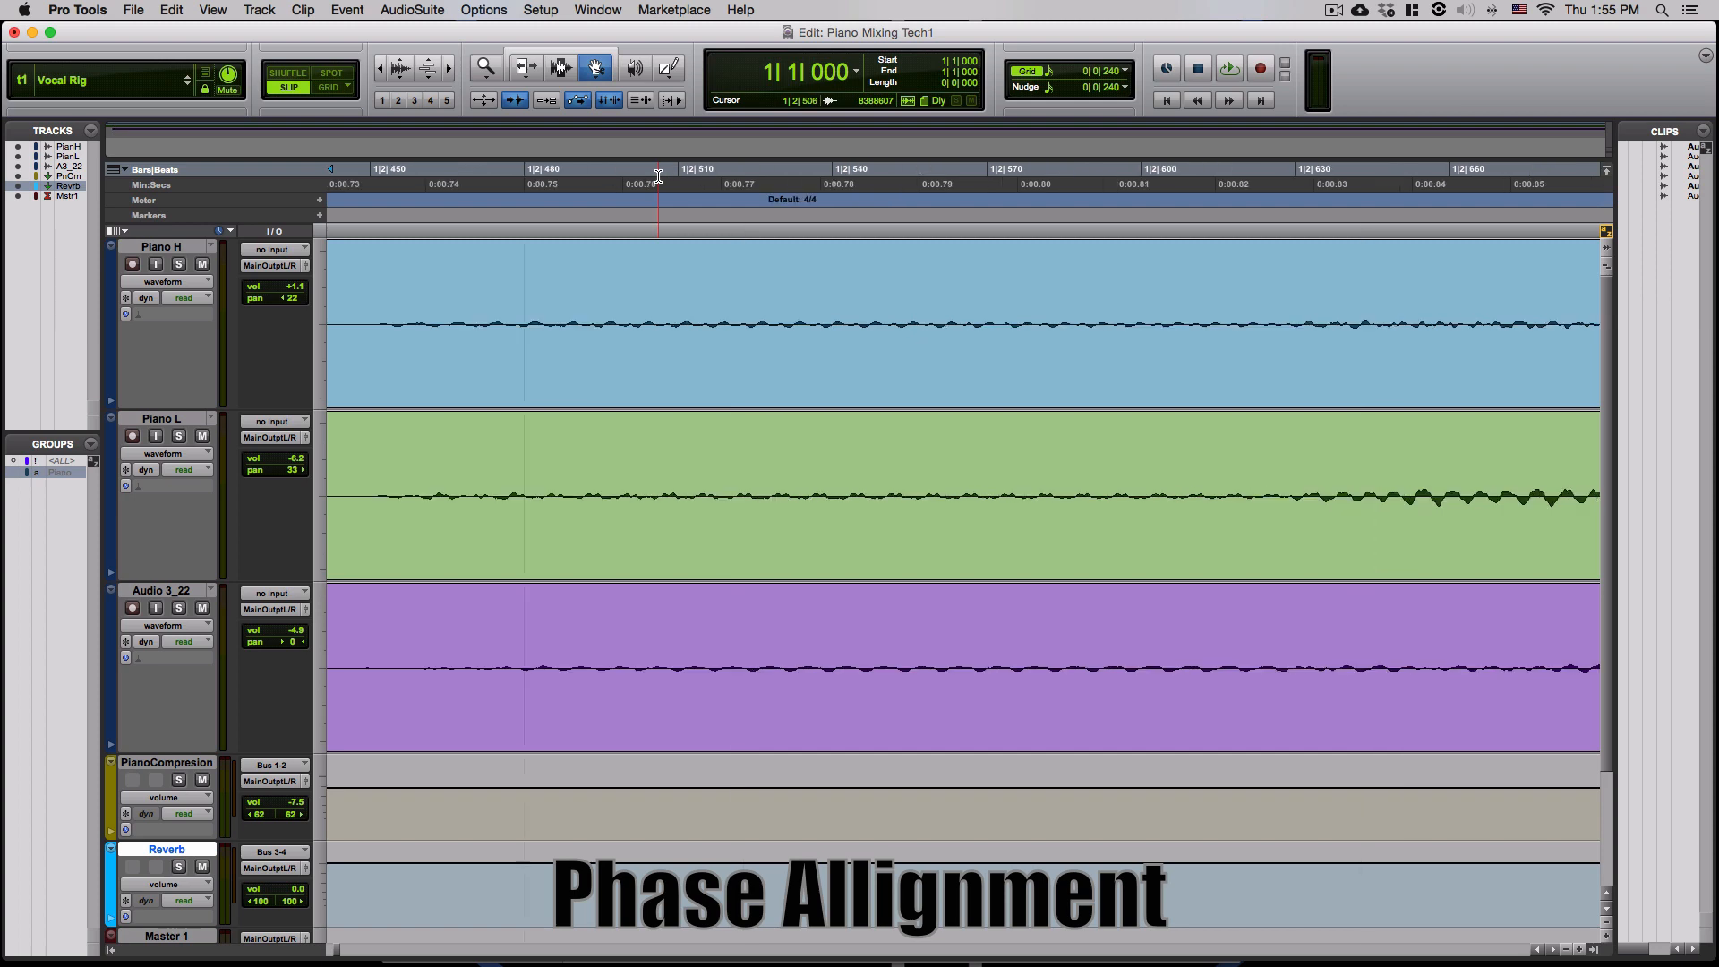
pyautogui.press('r')
pyautogui.press('r')
pyautogui.press('r')
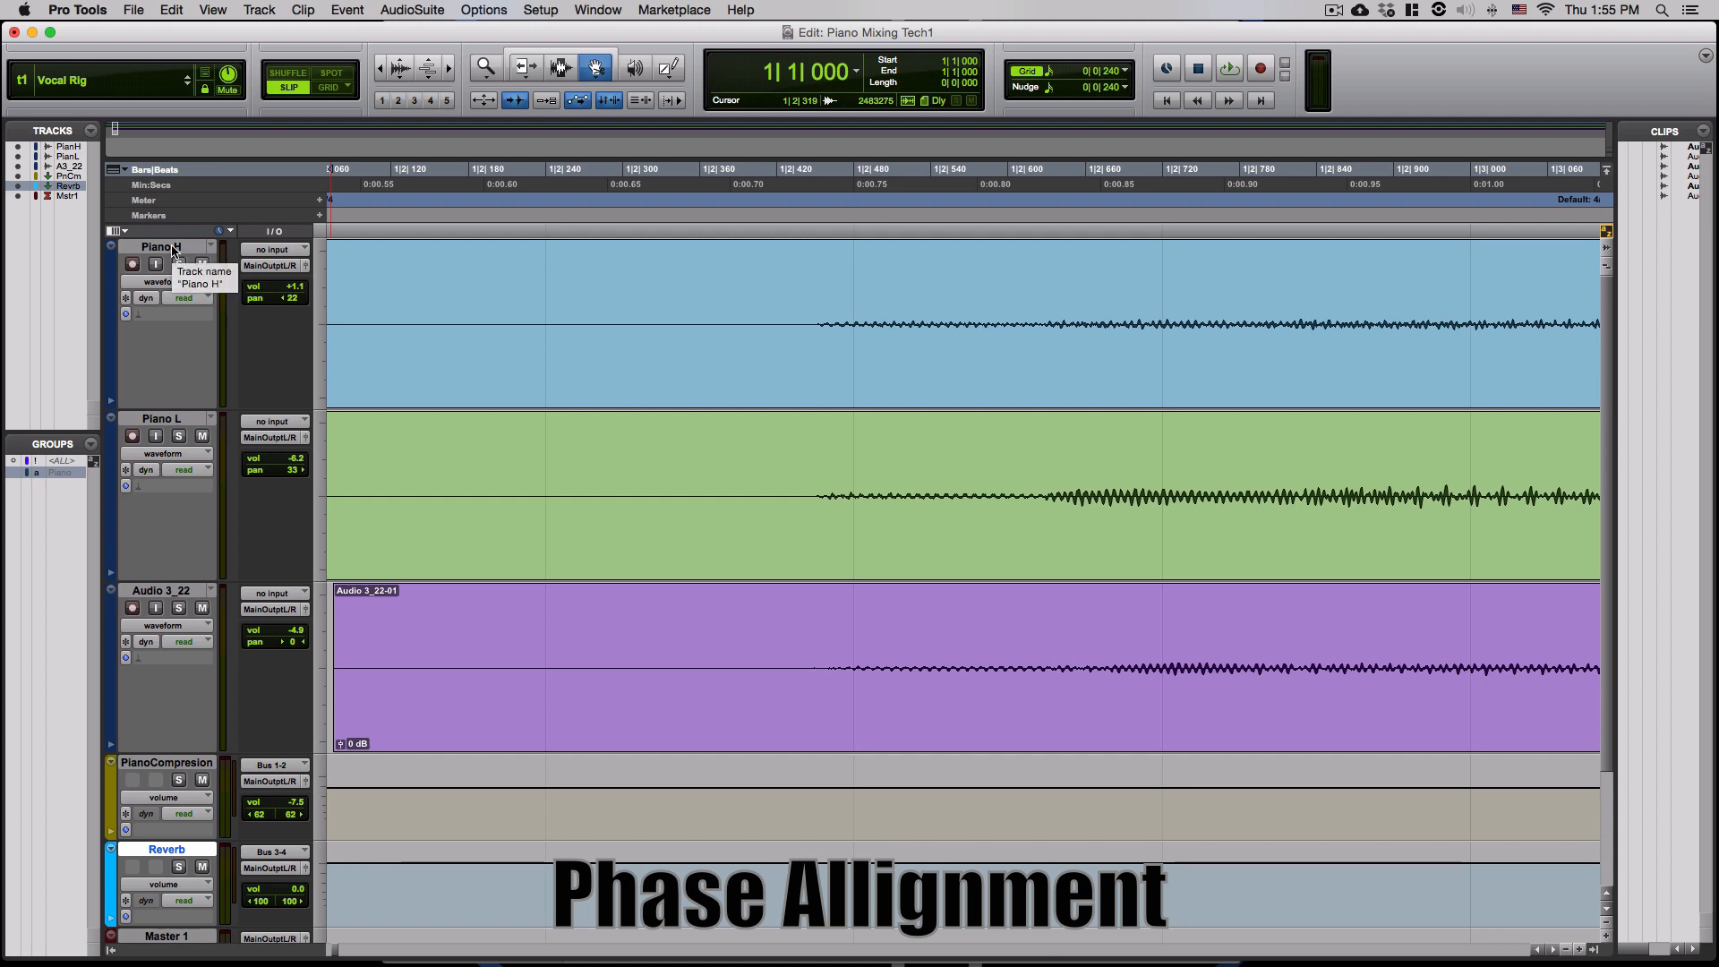
# - Examine the first-note waveforms between about 1|2|450 and 1|2|660 for phase differences across Piano H, Piano L and Audio 3_22
pyautogui.press('t')
pyautogui.press('t')
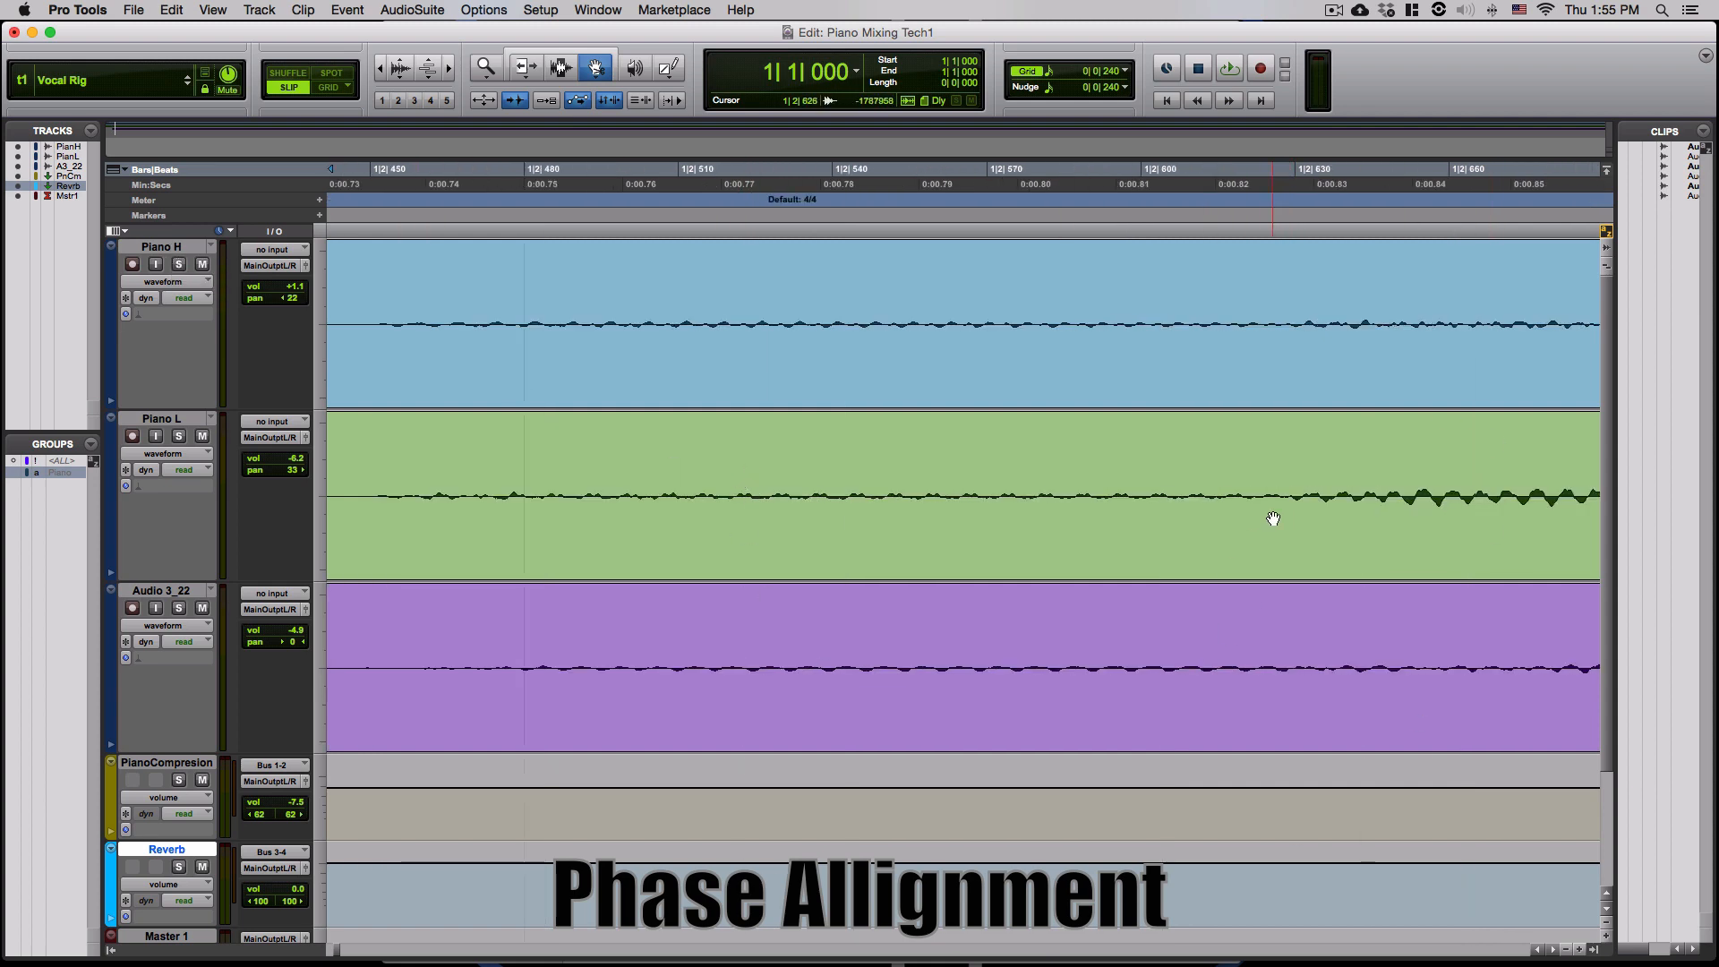
pyautogui.press('r')
pyautogui.click(903, 468)
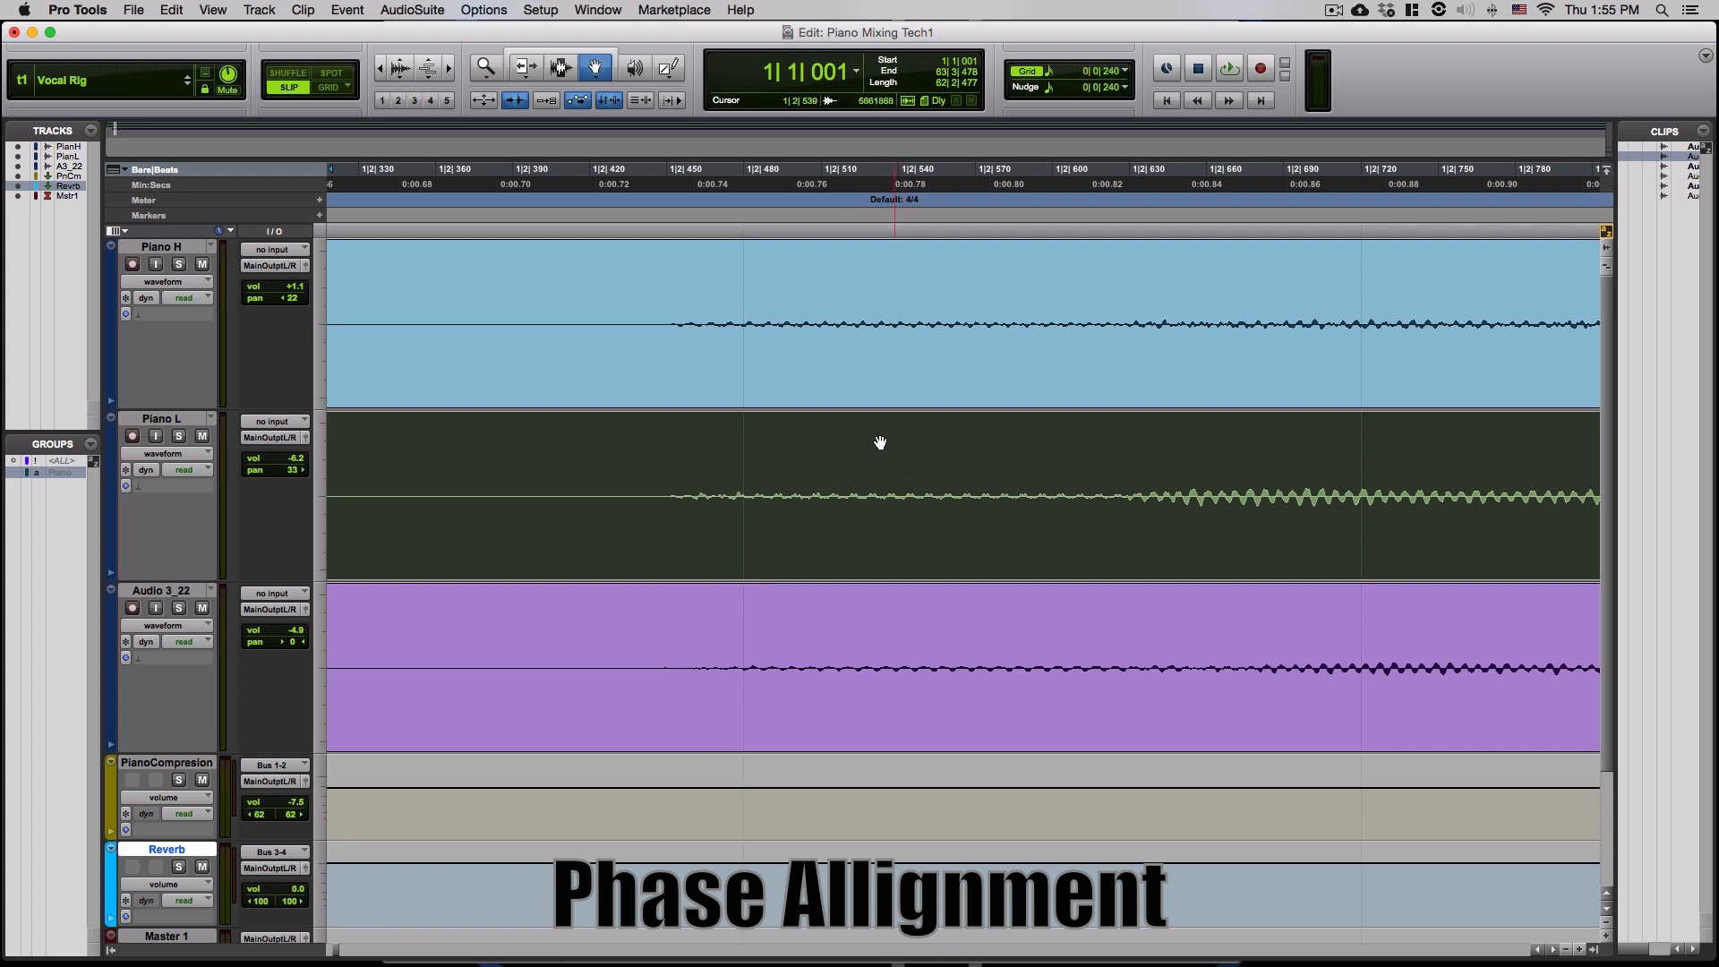
pyautogui.press('t')
pyautogui.press('t')
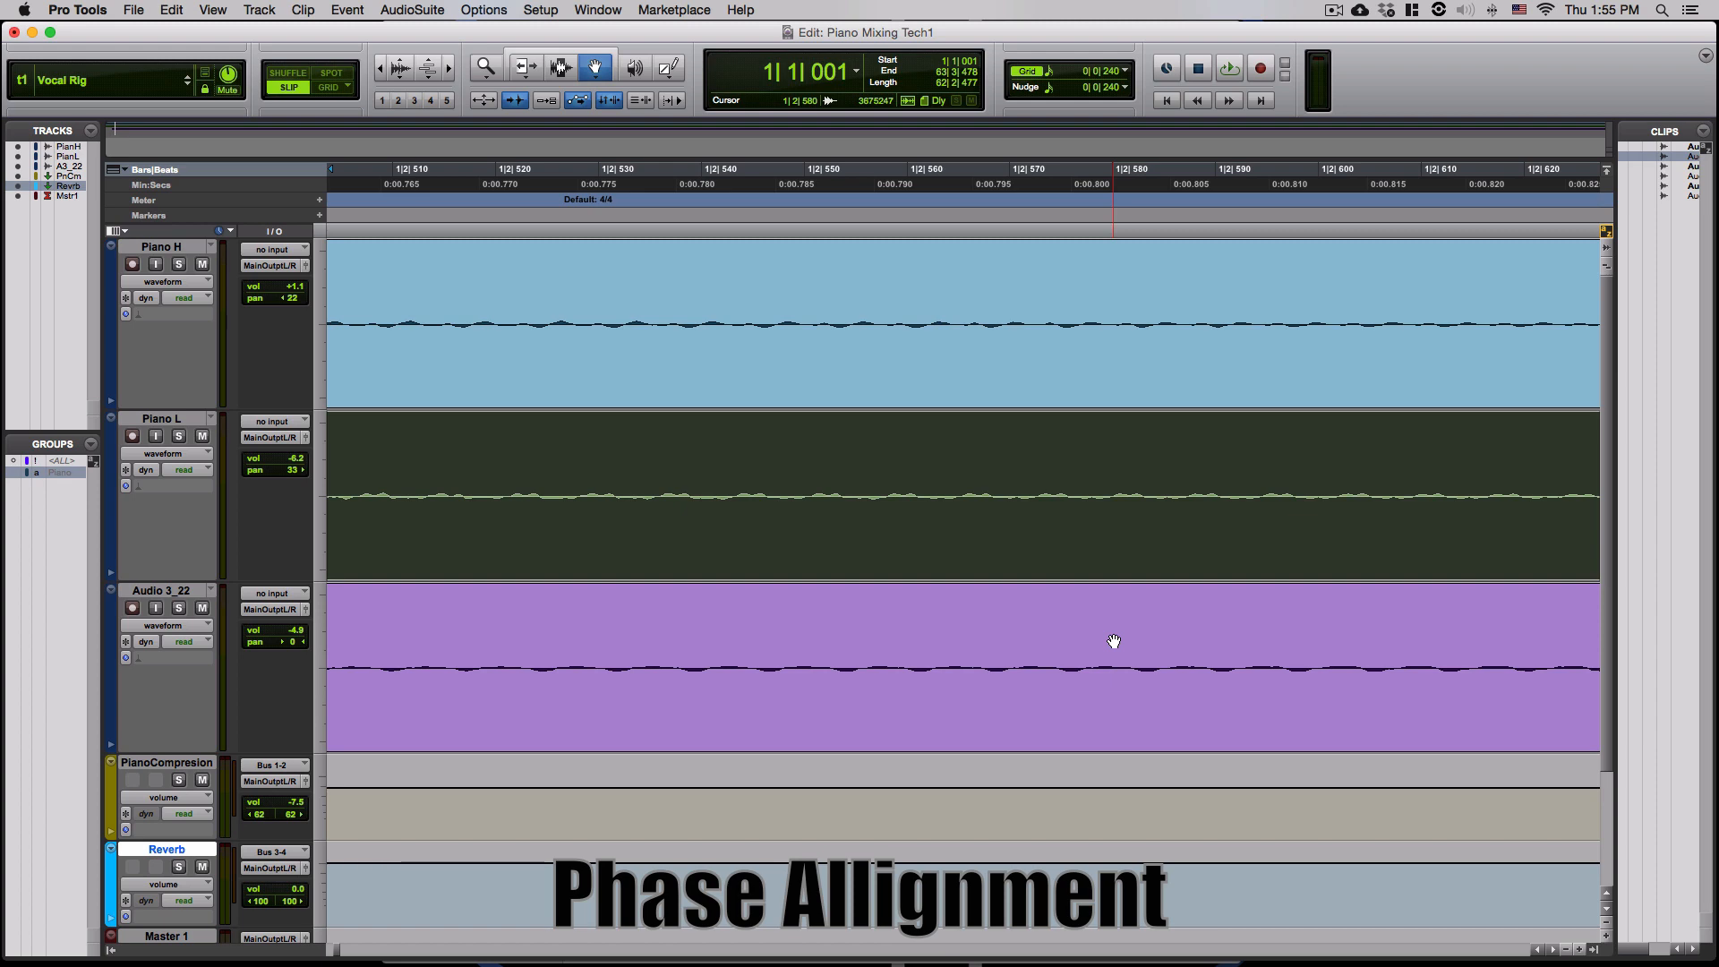
pyautogui.press('r')
pyautogui.press('r')
pyautogui.press('r')
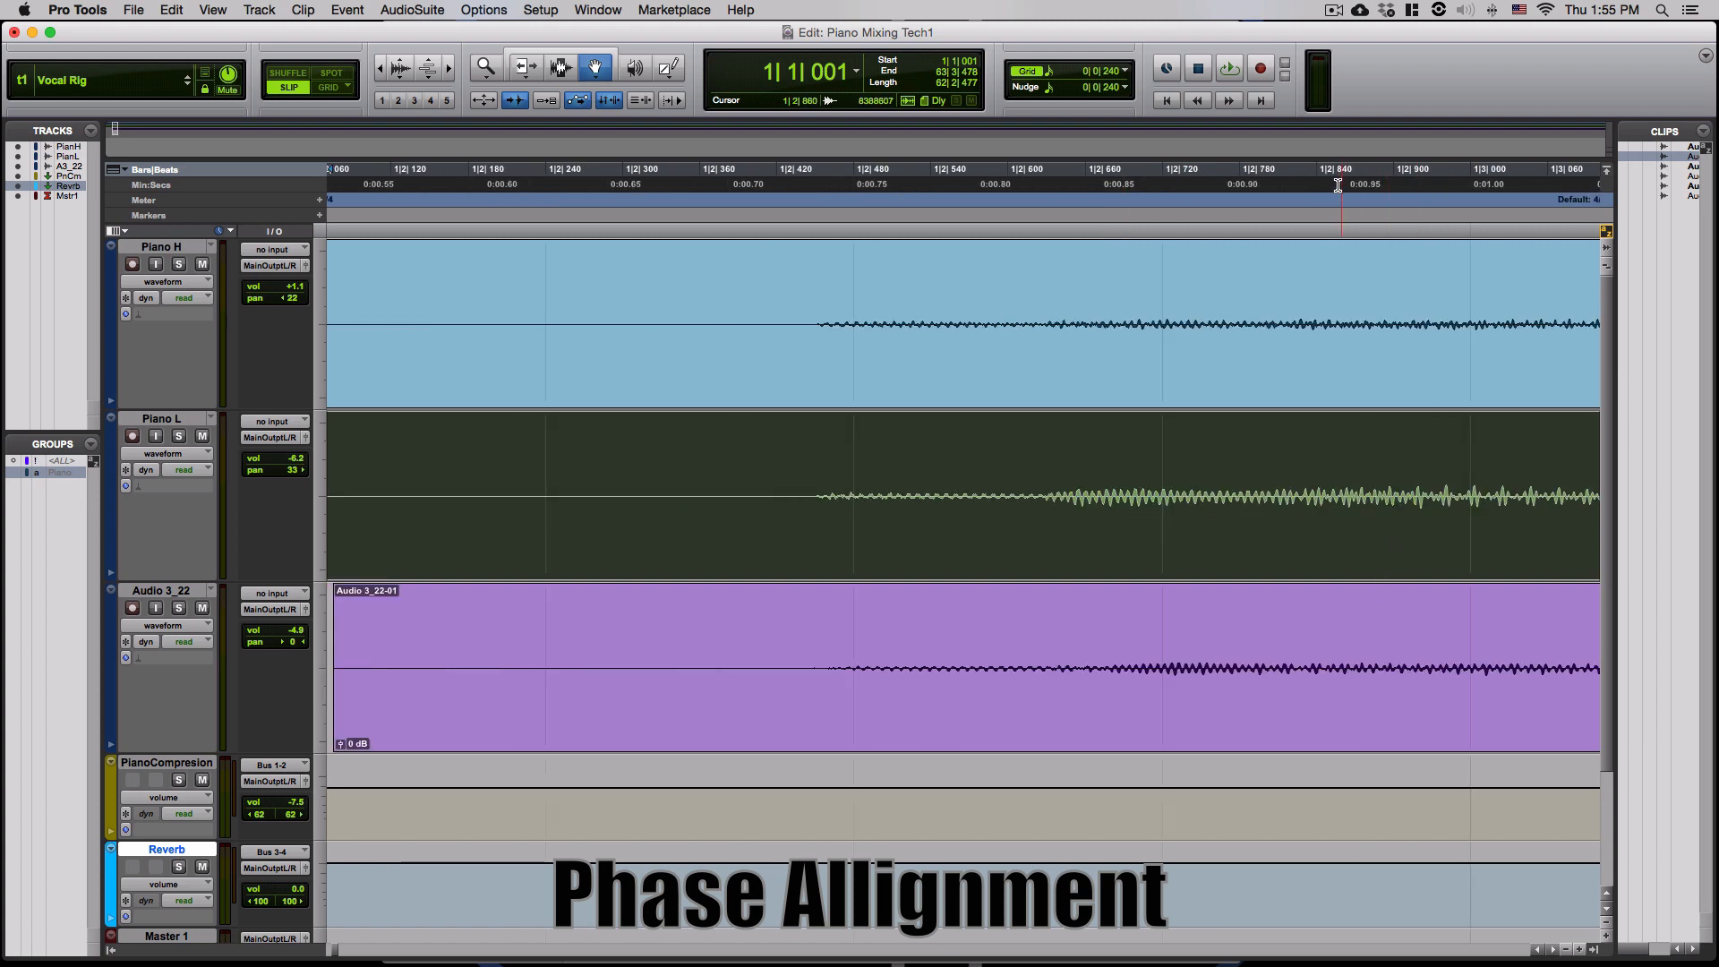
# - Place the edit cursor at 1|2|857 and compare the waveform cycles of the three piano tracks there
pyautogui.click(1338, 186)
pyautogui.press('t')
pyautogui.press('t')
pyautogui.press('t')
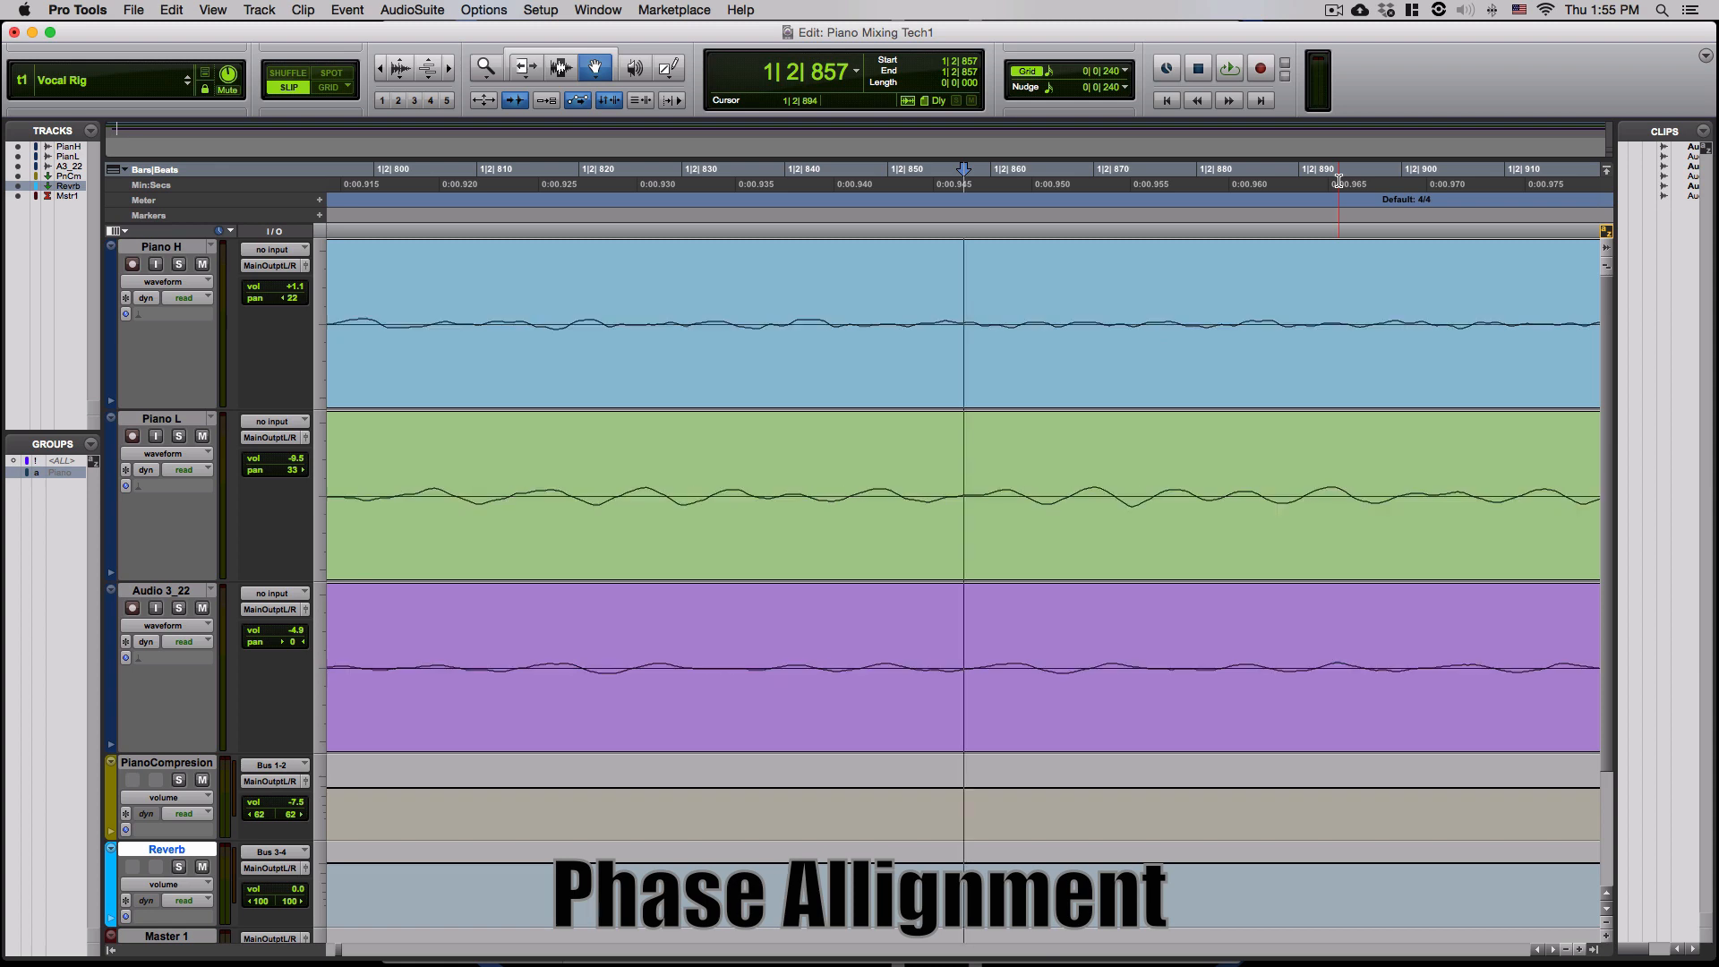
pyautogui.press('t')
pyautogui.press('t')
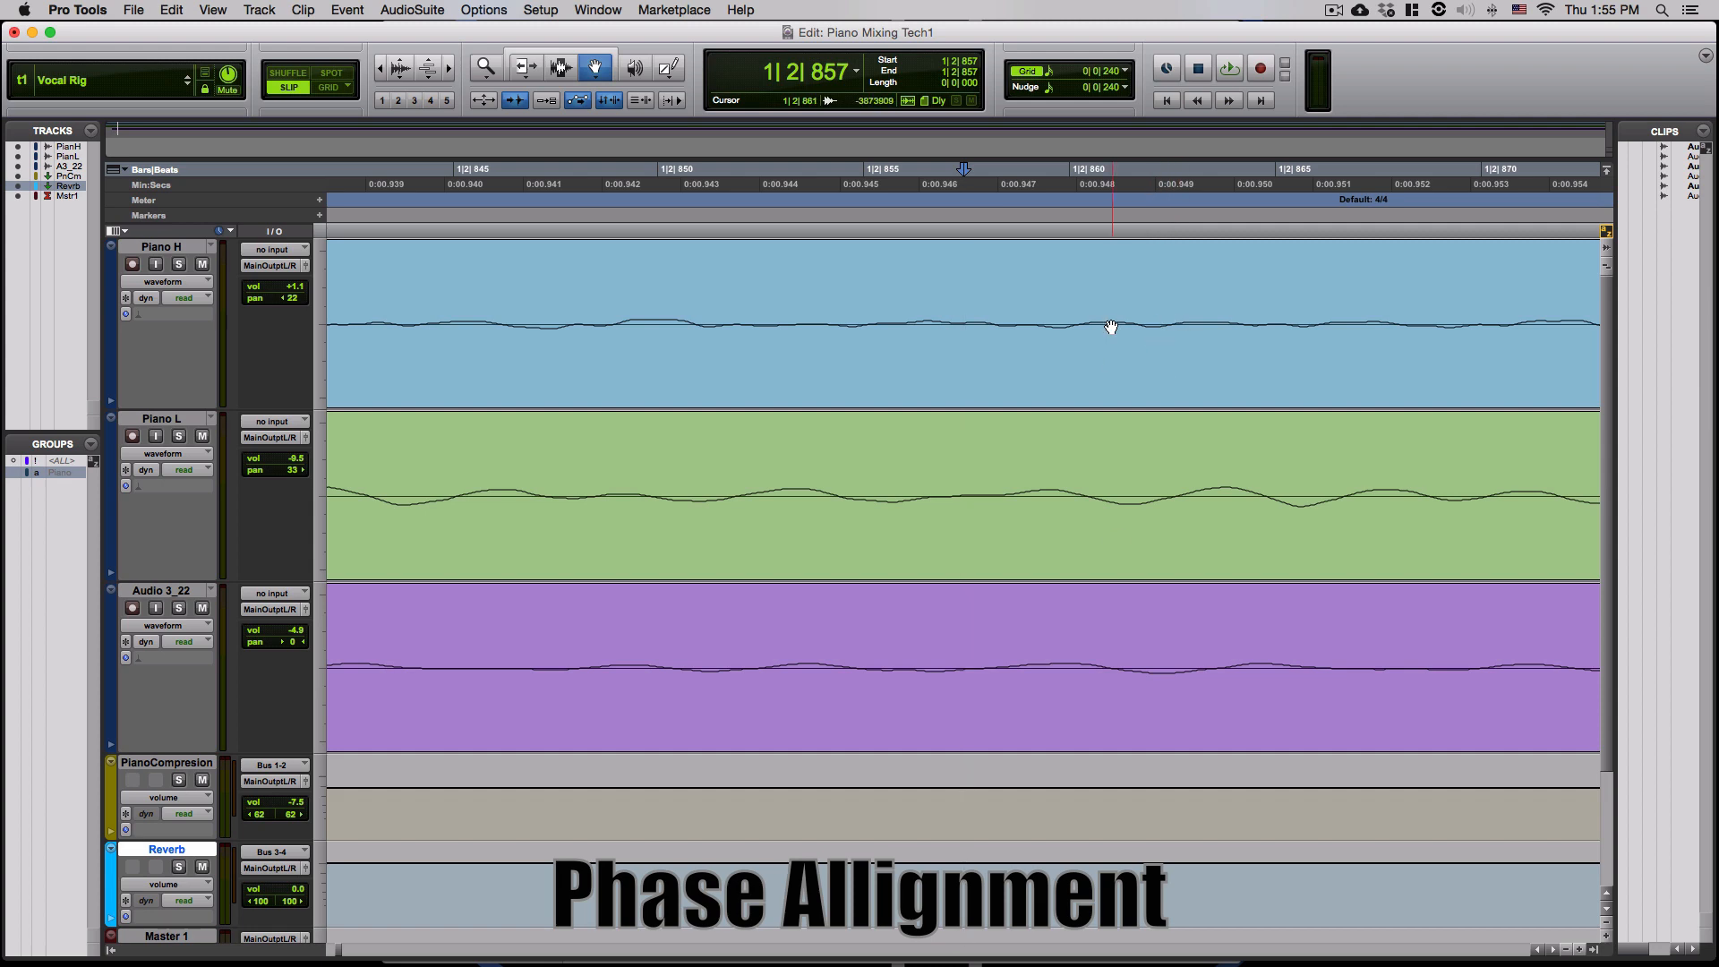
pyautogui.press('r')
pyautogui.press('r')
pyautogui.press('r')
pyautogui.press('r')
pyautogui.press('r')
pyautogui.press('r')
pyautogui.press('r')
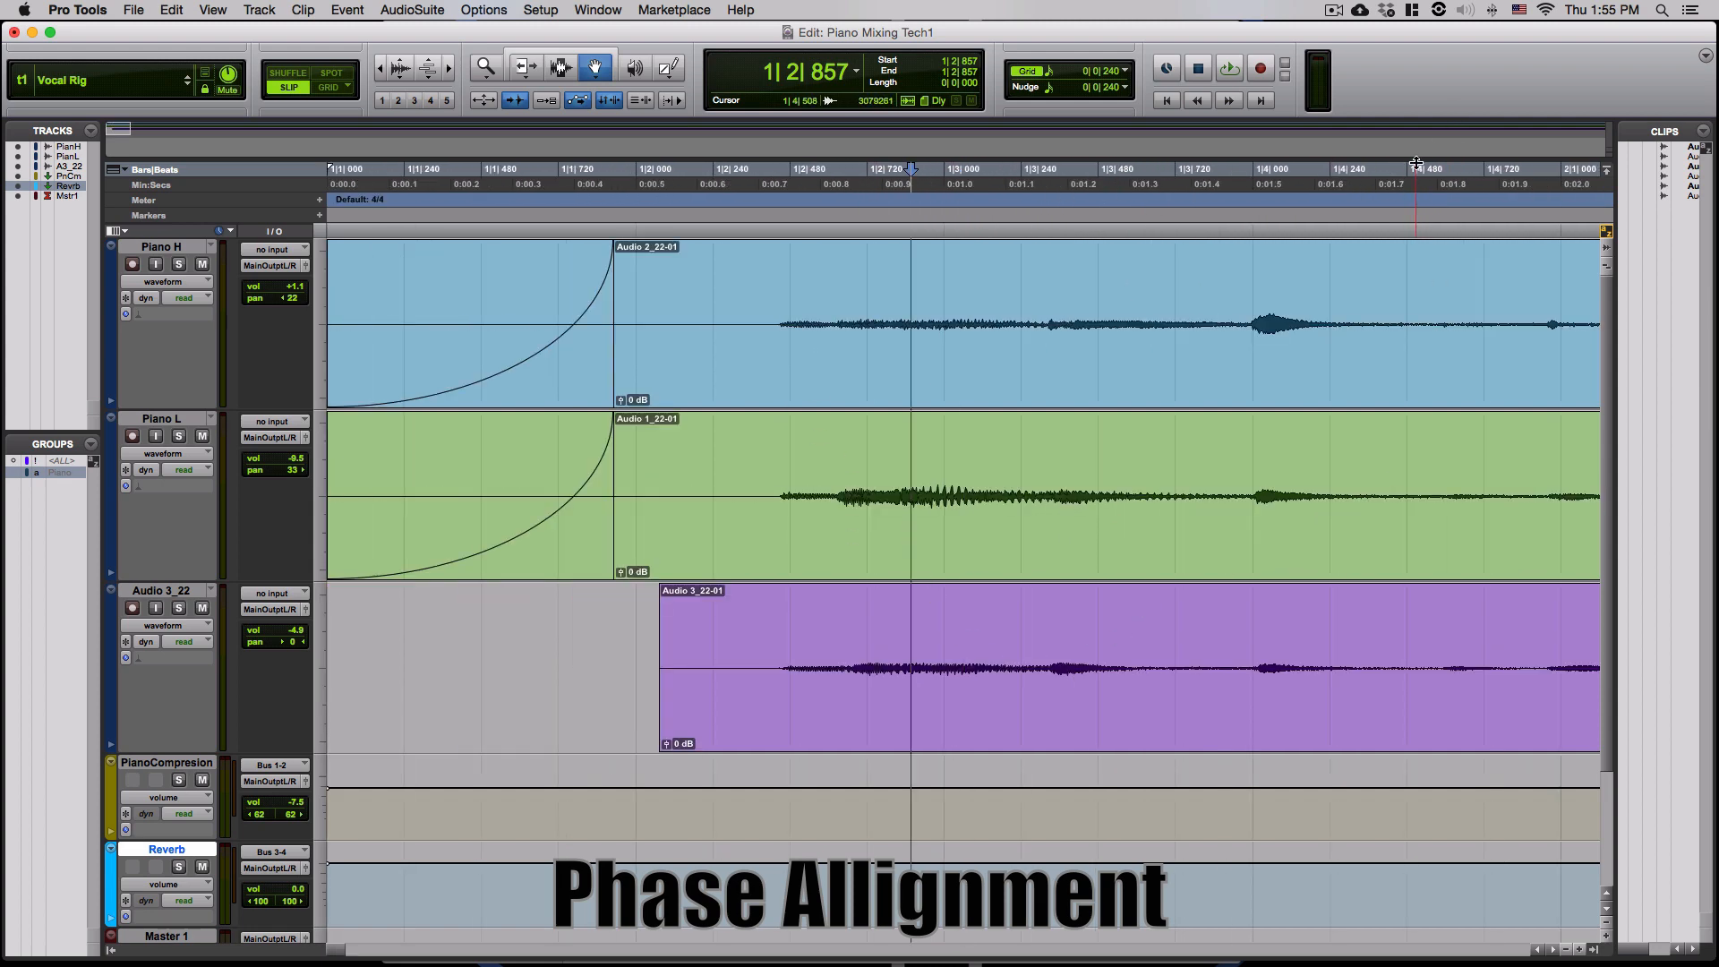
# - Place the edit cursor at 1|4|511, check the waveforms' phase there and survey the opening bars of the three tracks
pyautogui.click(1415, 168)
pyautogui.press('t')
pyautogui.press('t')
pyautogui.press('t')
pyautogui.press('t')
pyautogui.press('r')
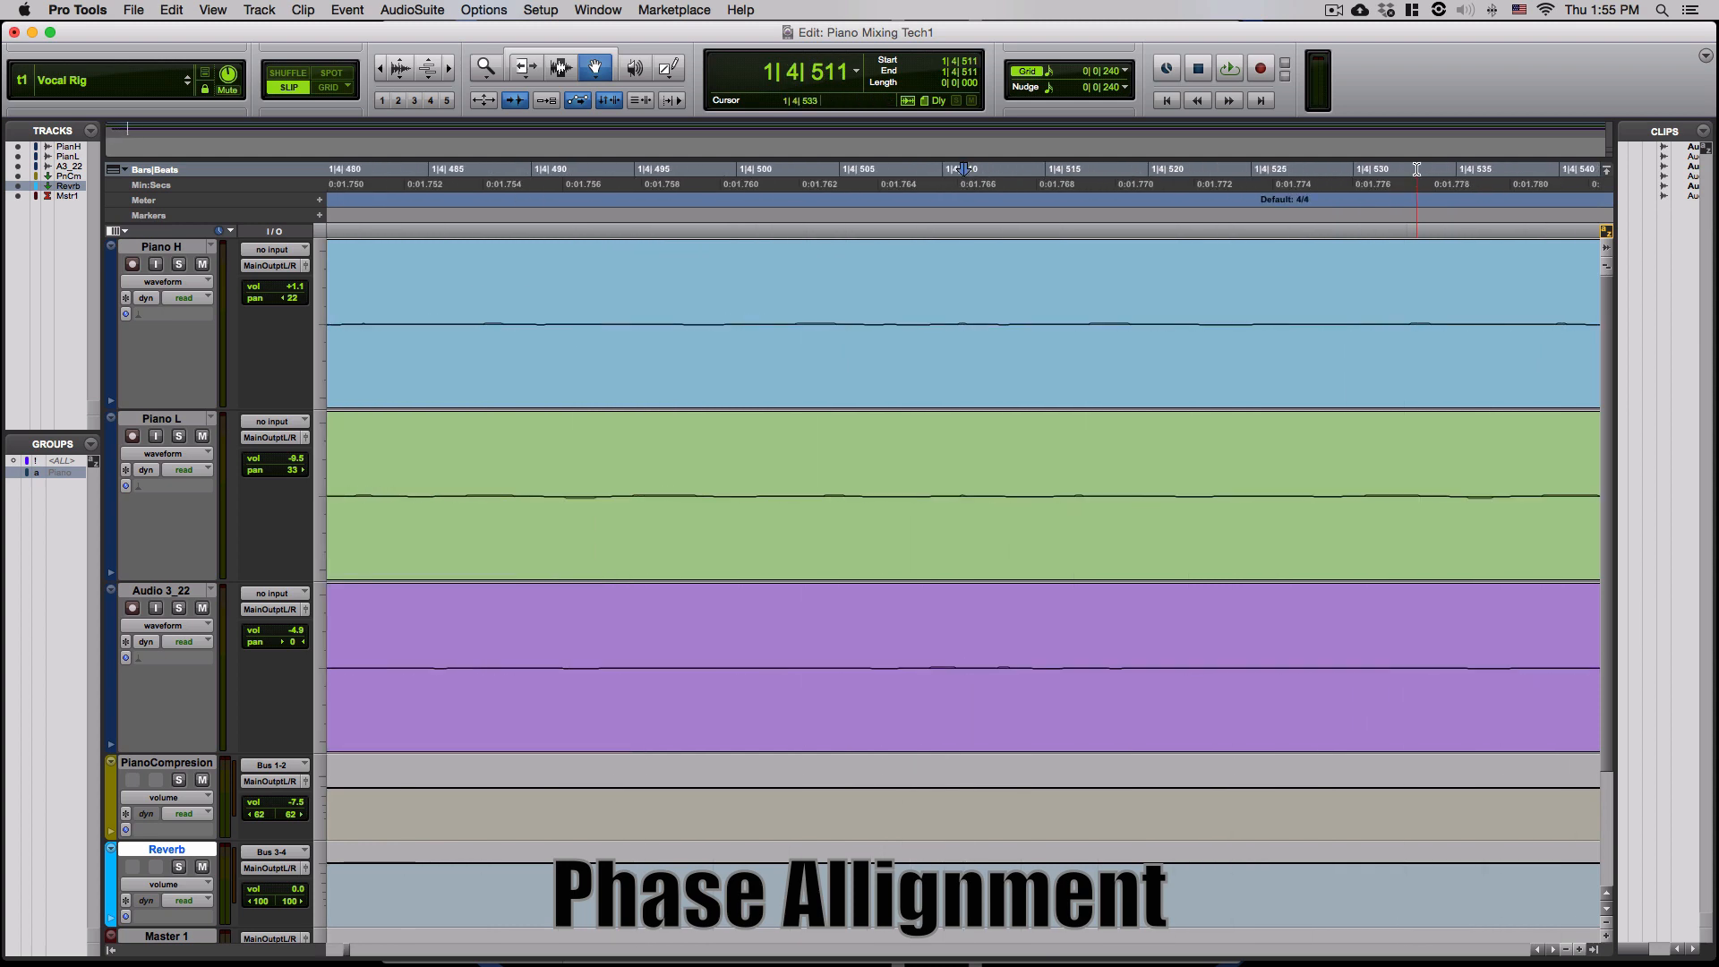
pyautogui.press('r')
pyautogui.press('r')
pyautogui.press('r')
pyautogui.press('r')
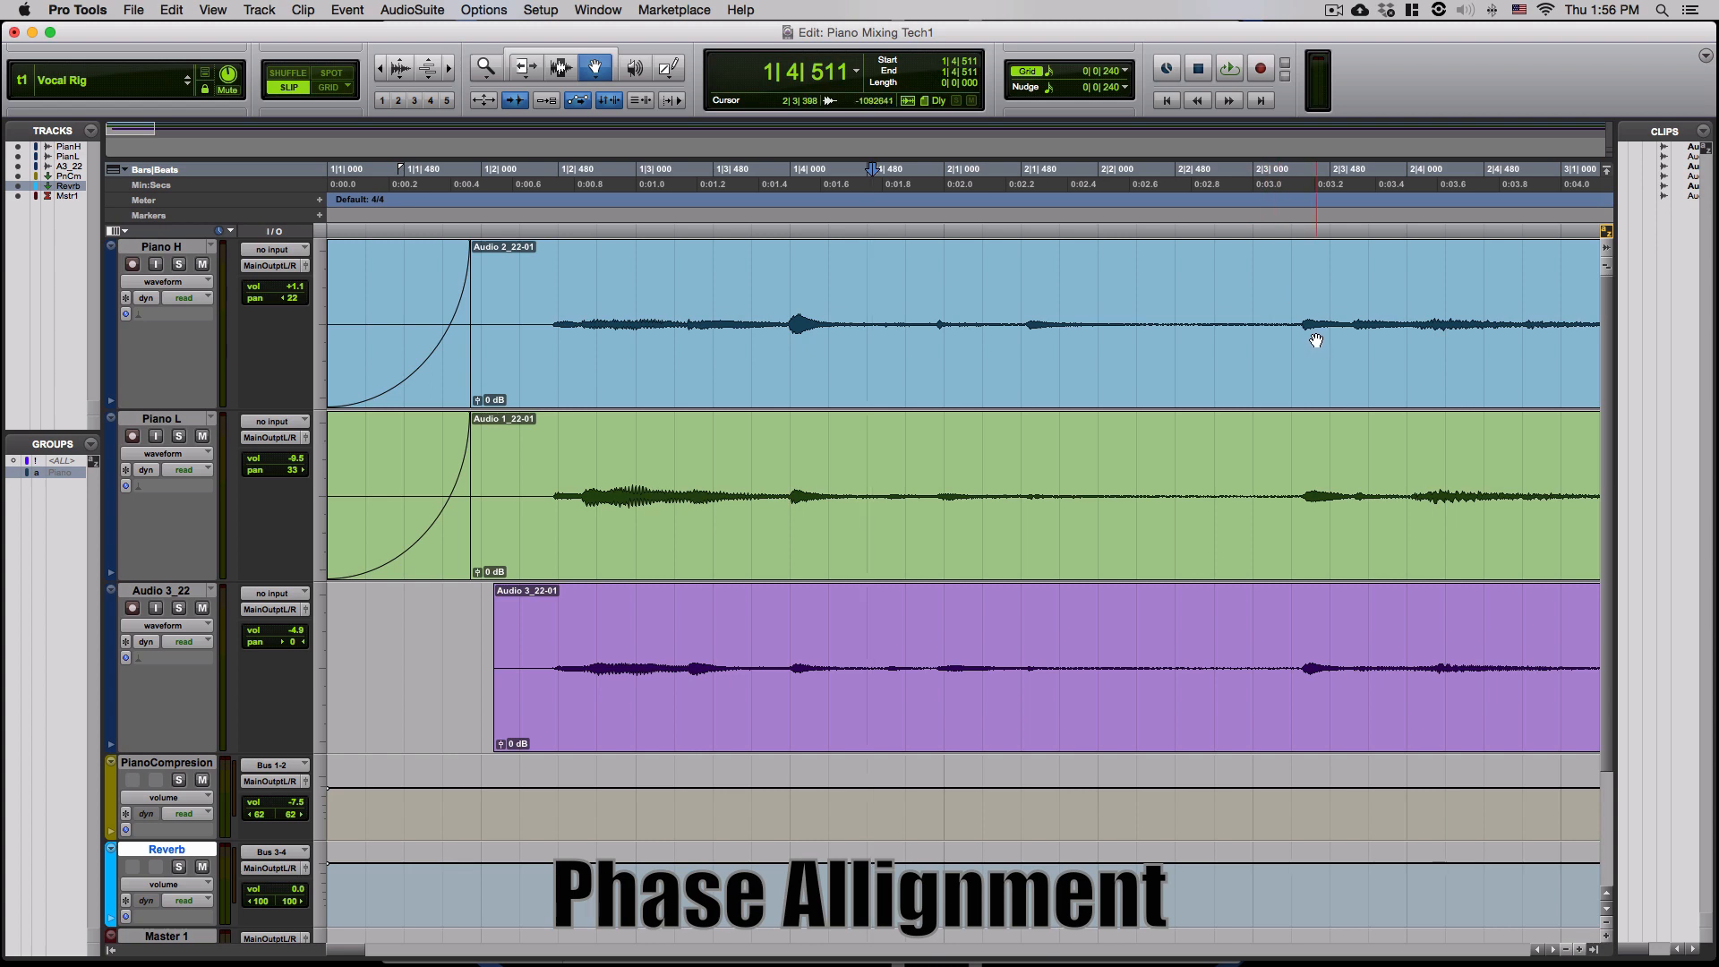
pyautogui.press('r')
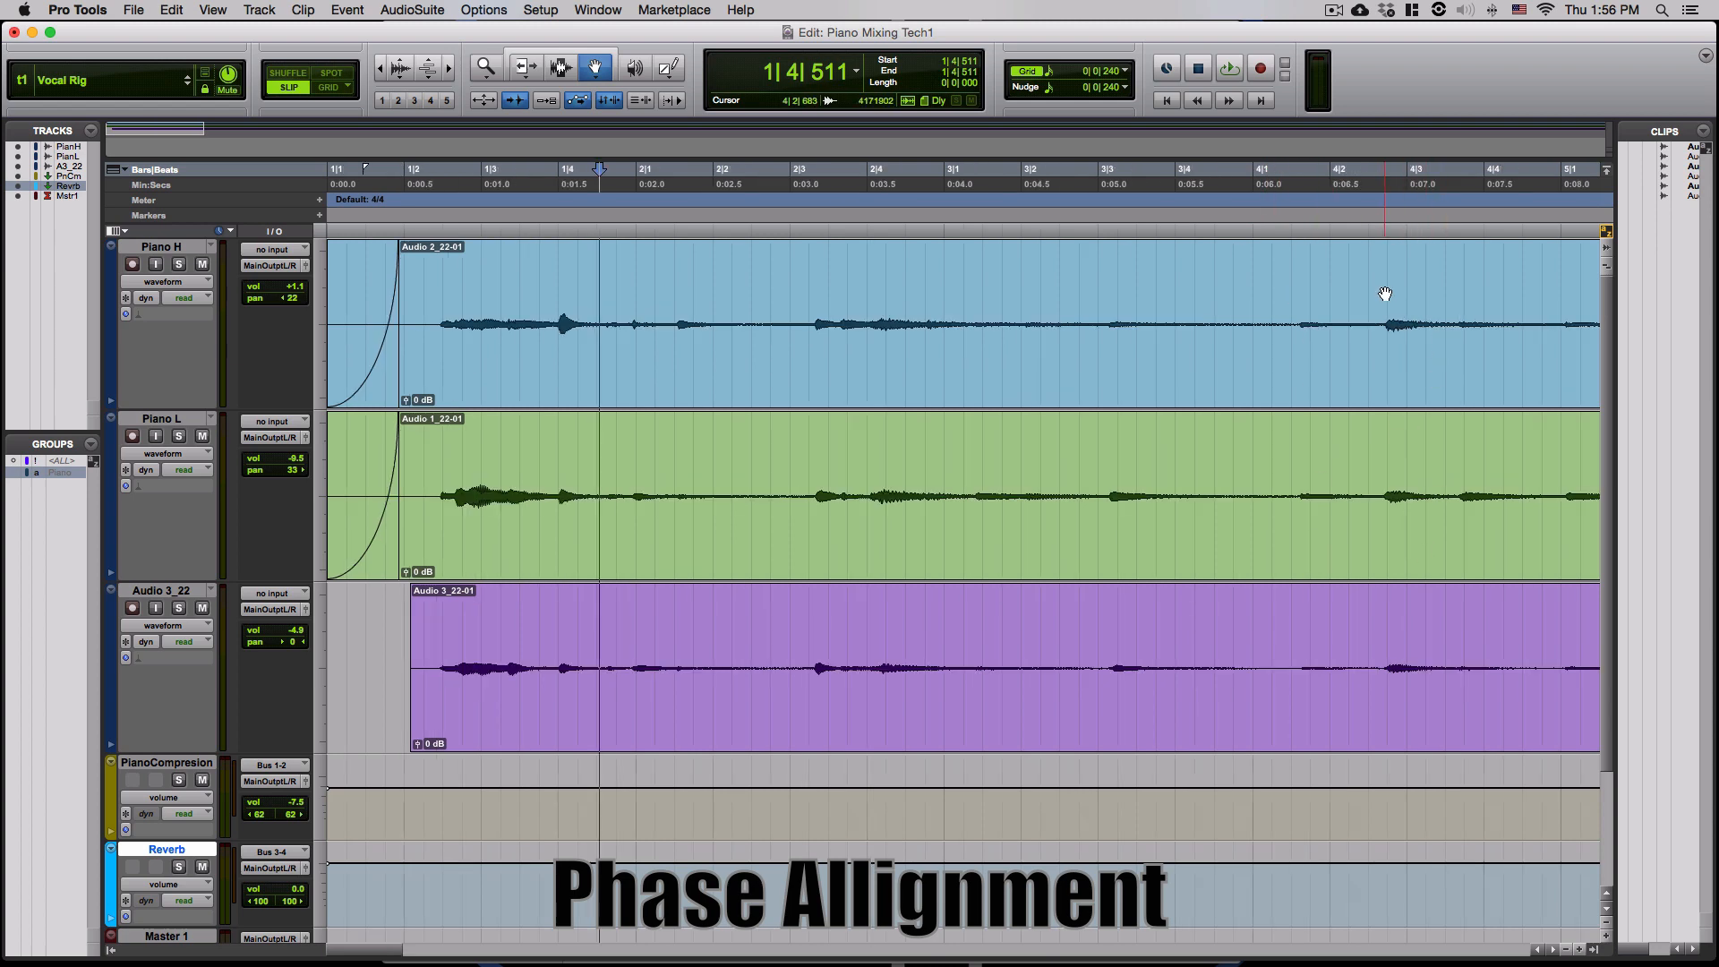
pyautogui.press('r')
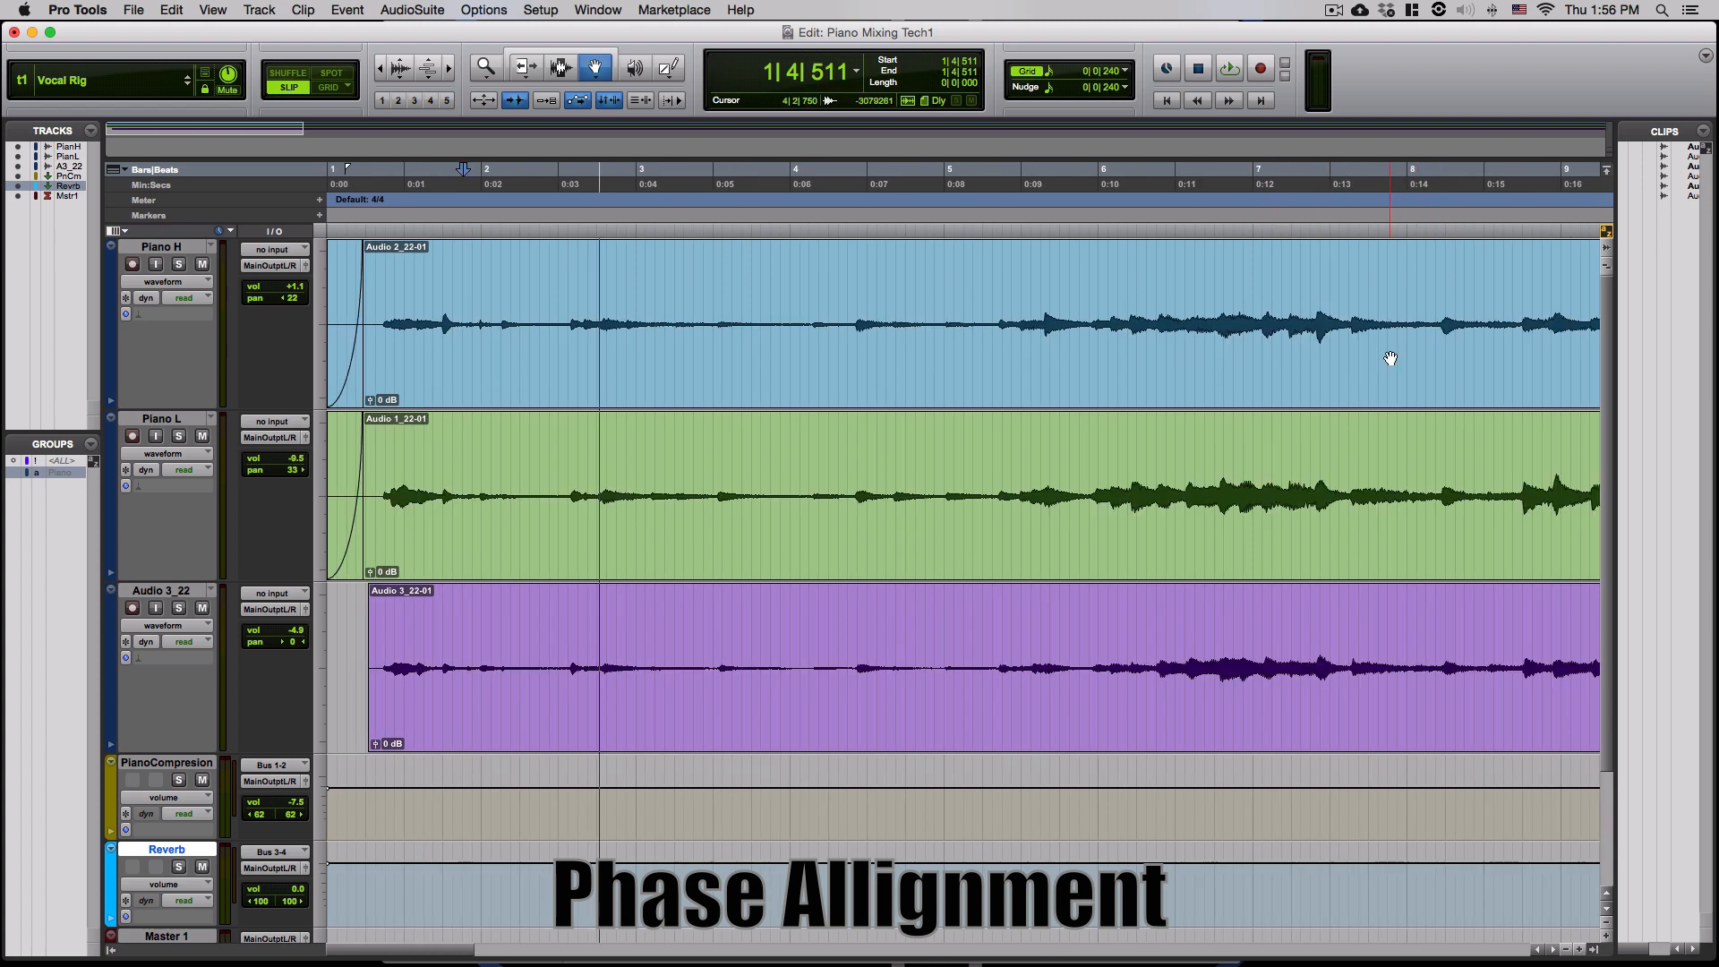
# - Place the edit cursor at 8|1|828 and examine the note onset's phase alignment across the three piano tracks
pyautogui.click(1443, 182)
pyautogui.press('t')
pyautogui.press('t')
pyautogui.press('t')
pyautogui.press('t')
pyautogui.press('t')
pyautogui.press('t')
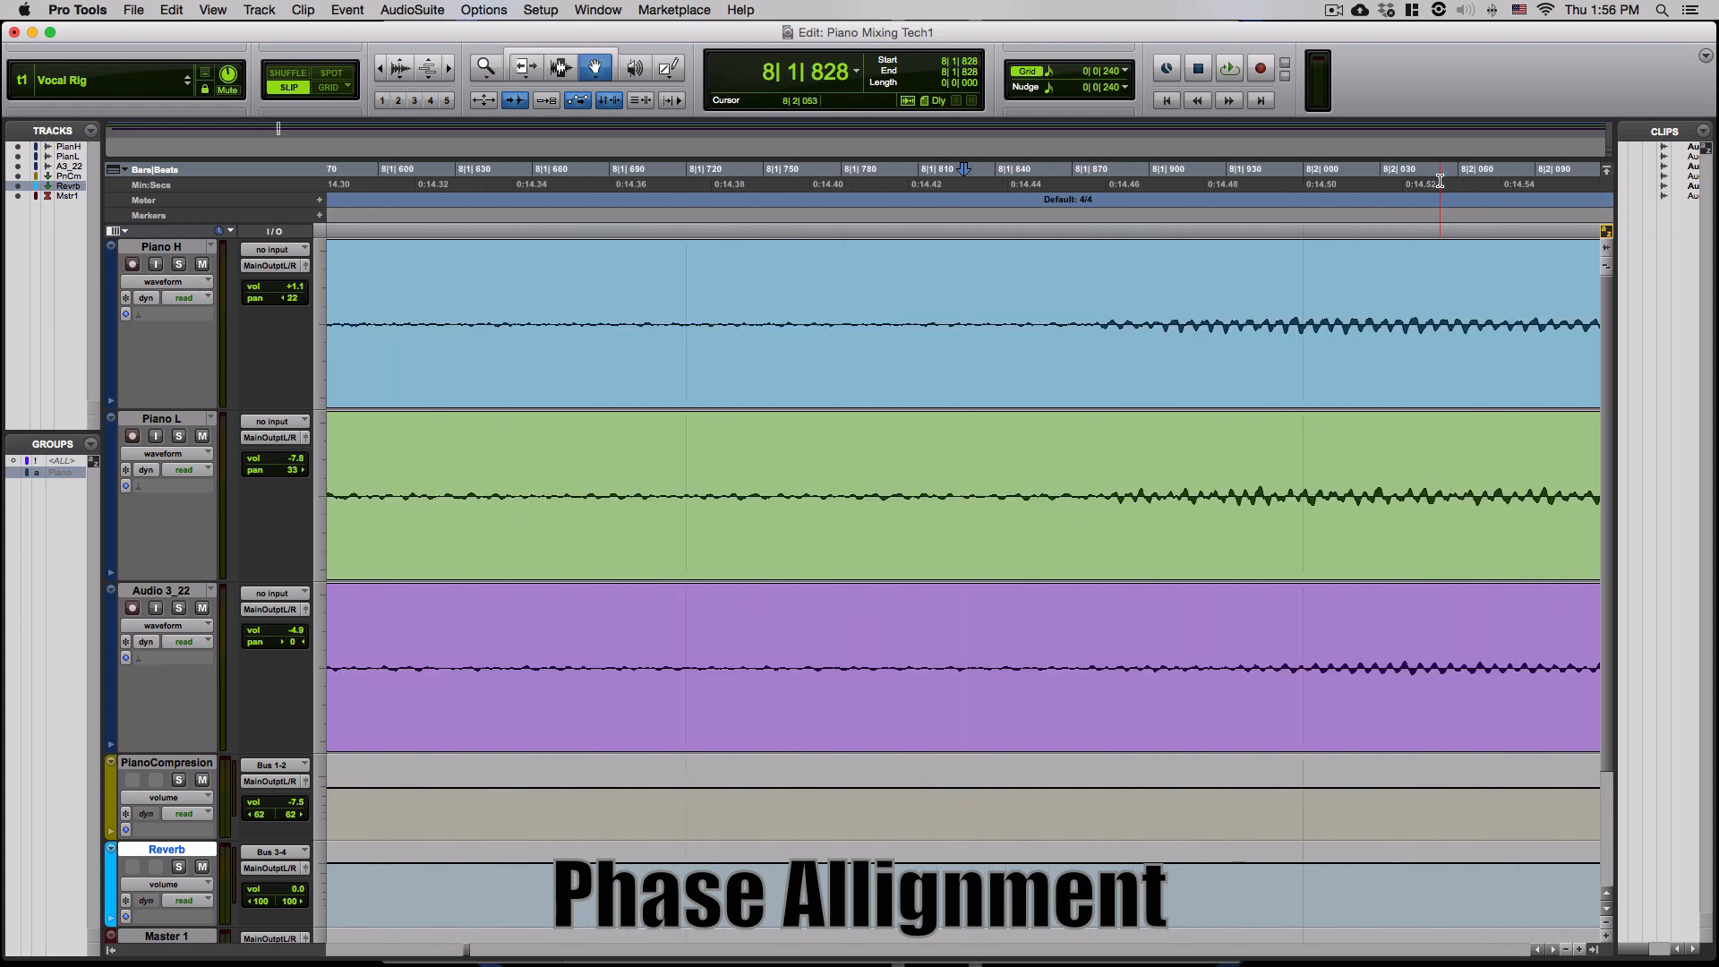
pyautogui.press('r')
pyautogui.press('r')
pyautogui.press('r')
pyautogui.press('r')
pyautogui.press('r')
pyautogui.press('r')
pyautogui.press('r')
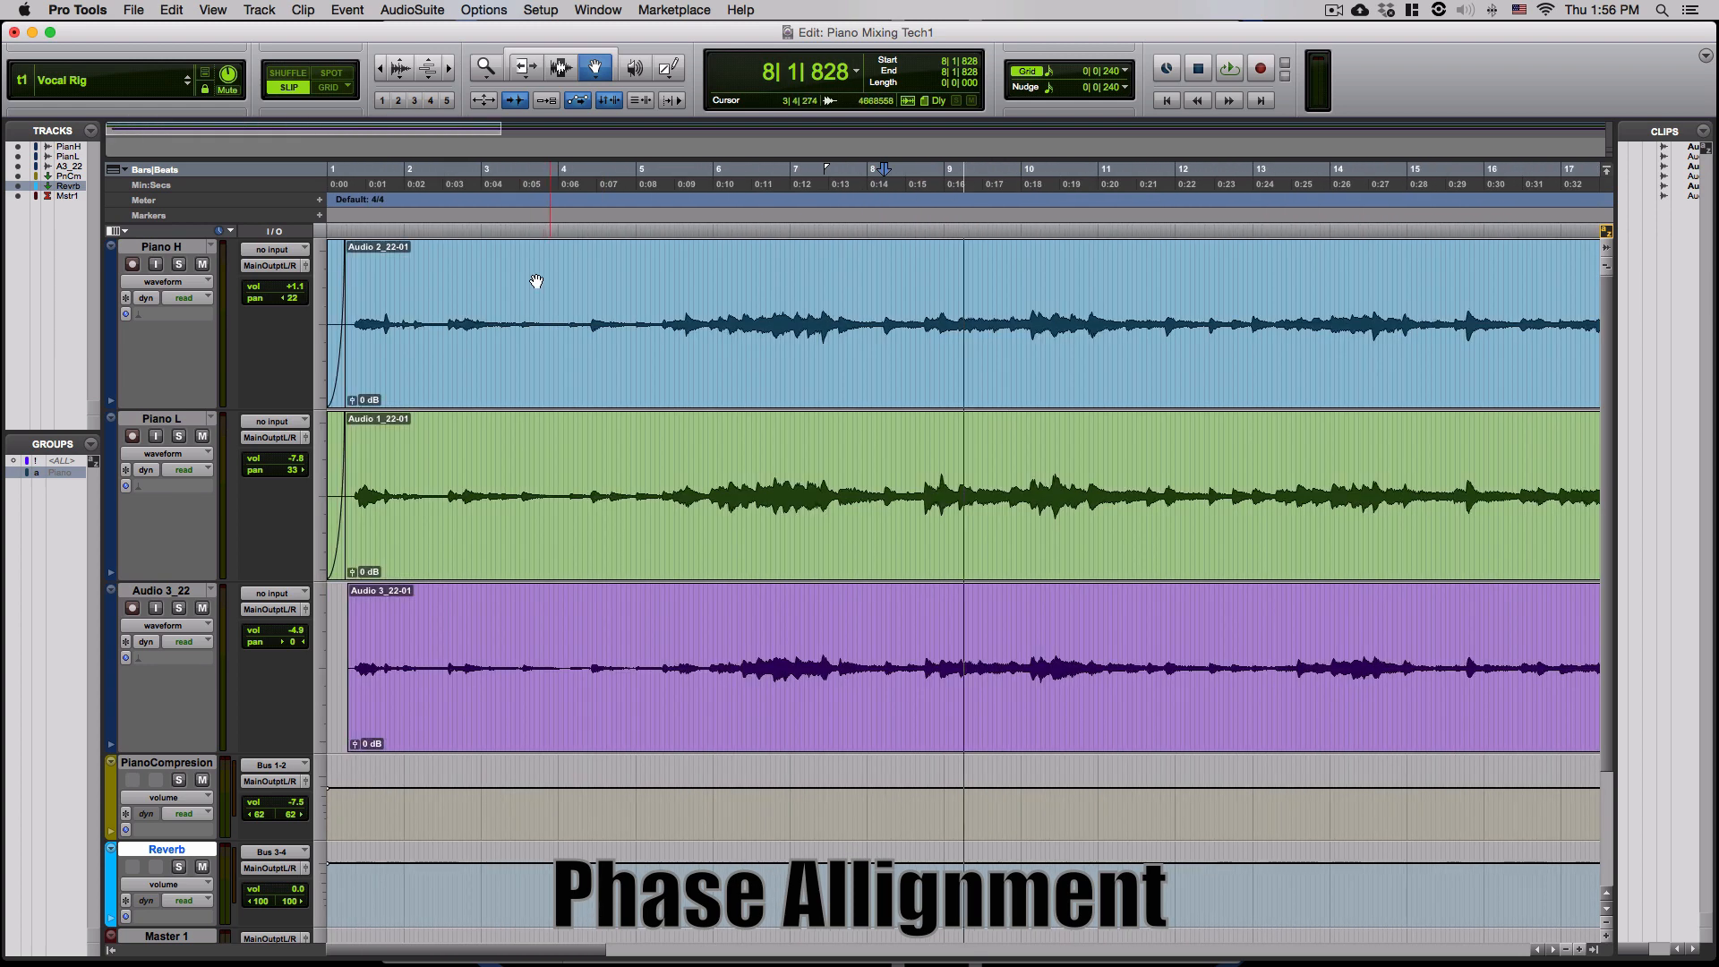
# - Play the three piano tracks from 1|2|021 and stop after about two bars
pyautogui.click(347, 170)
pyautogui.press('space')
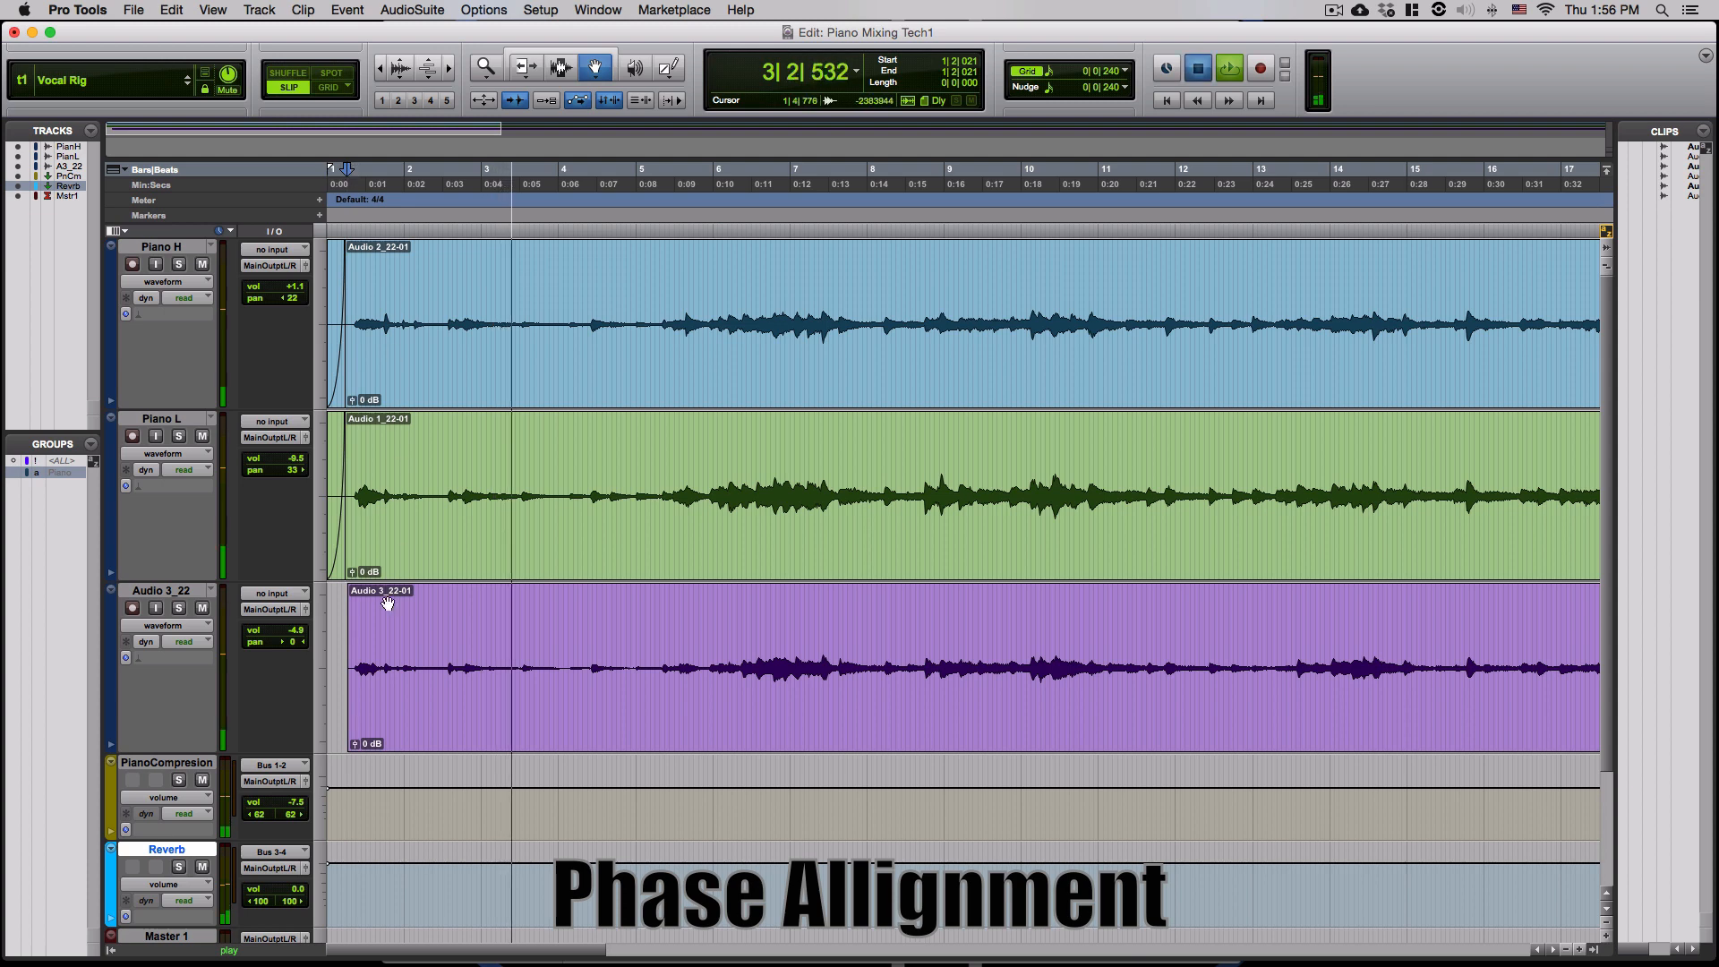
pyautogui.press('space')
# - Compare the first-note onset of Piano L with Audio 3_22 in close-up around 1|2|419
pyautogui.scroll(-3, 384, 556)
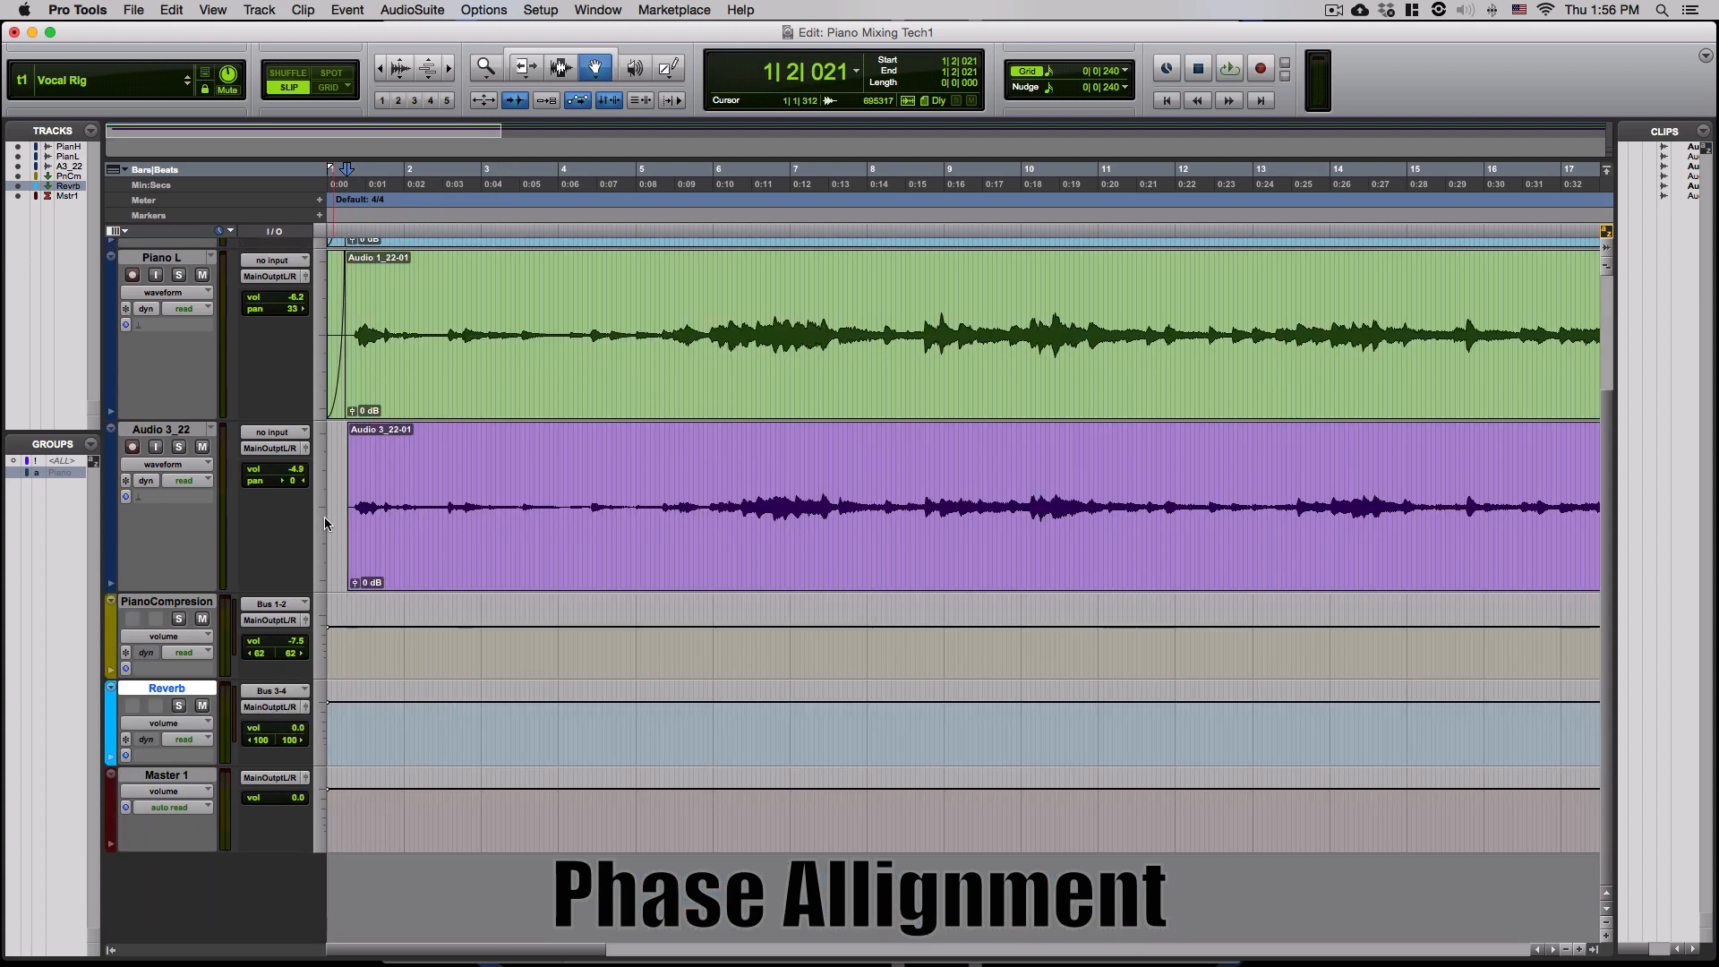
pyautogui.press('t')
pyautogui.press('t')
pyautogui.press('t')
pyautogui.press('t')
pyautogui.press('t')
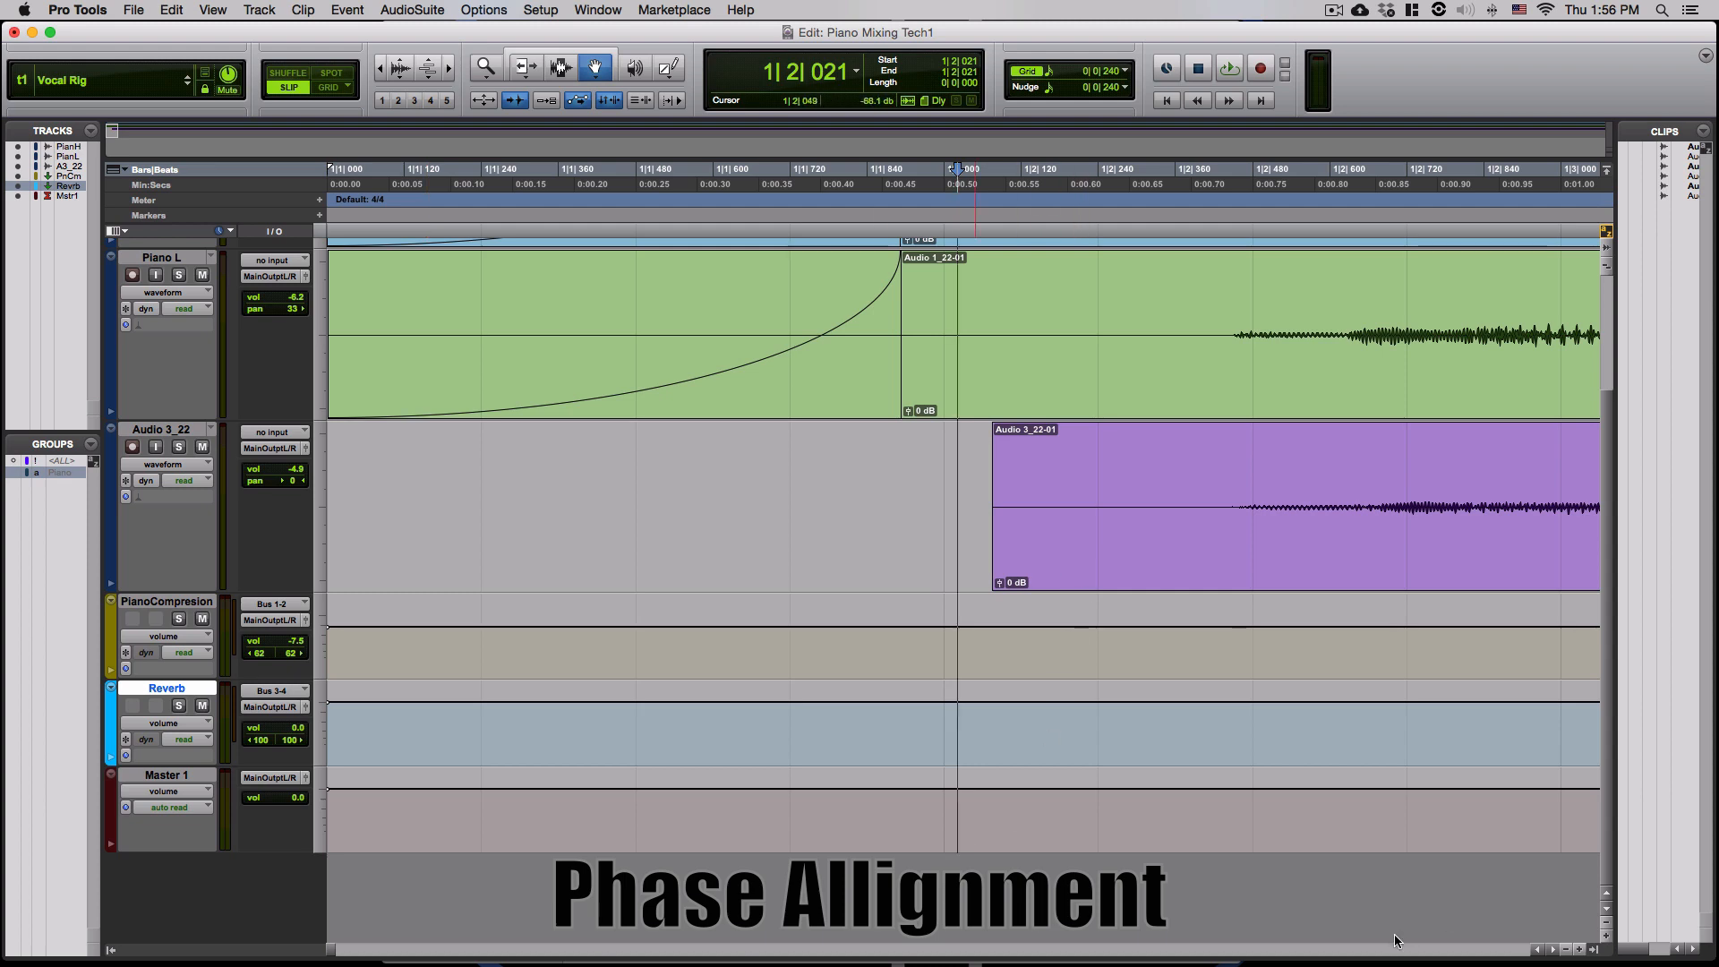
pyautogui.click(1212, 170)
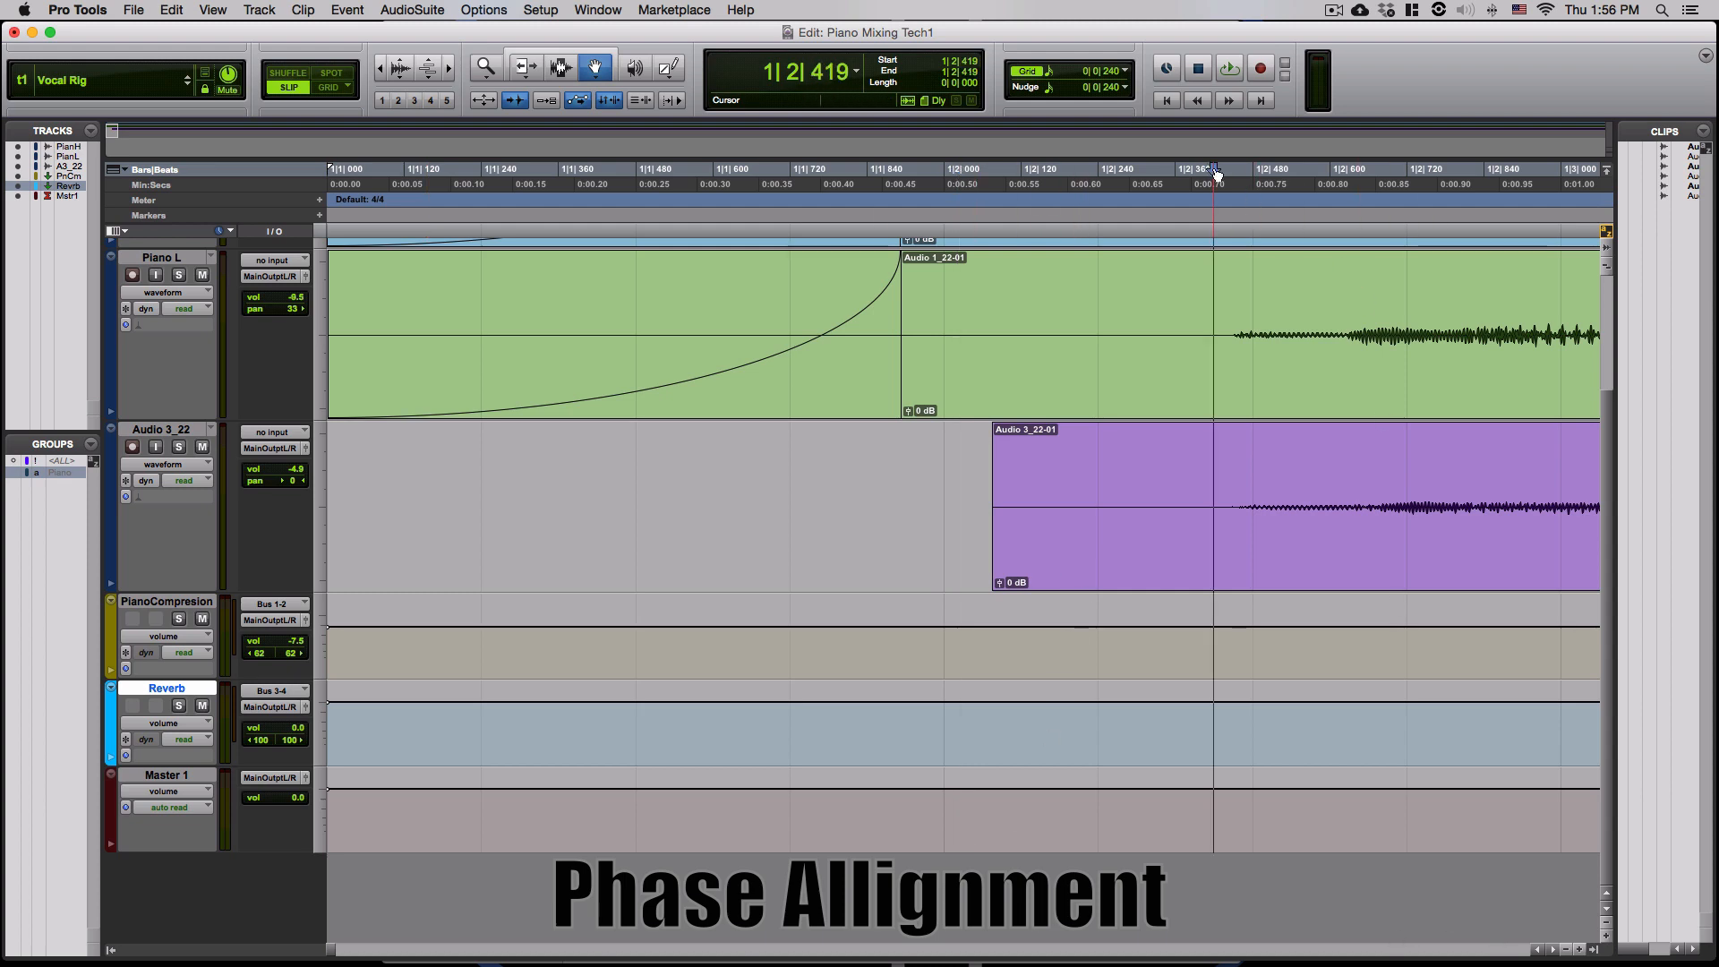
pyautogui.press('t')
pyautogui.press('t')
pyautogui.press('t')
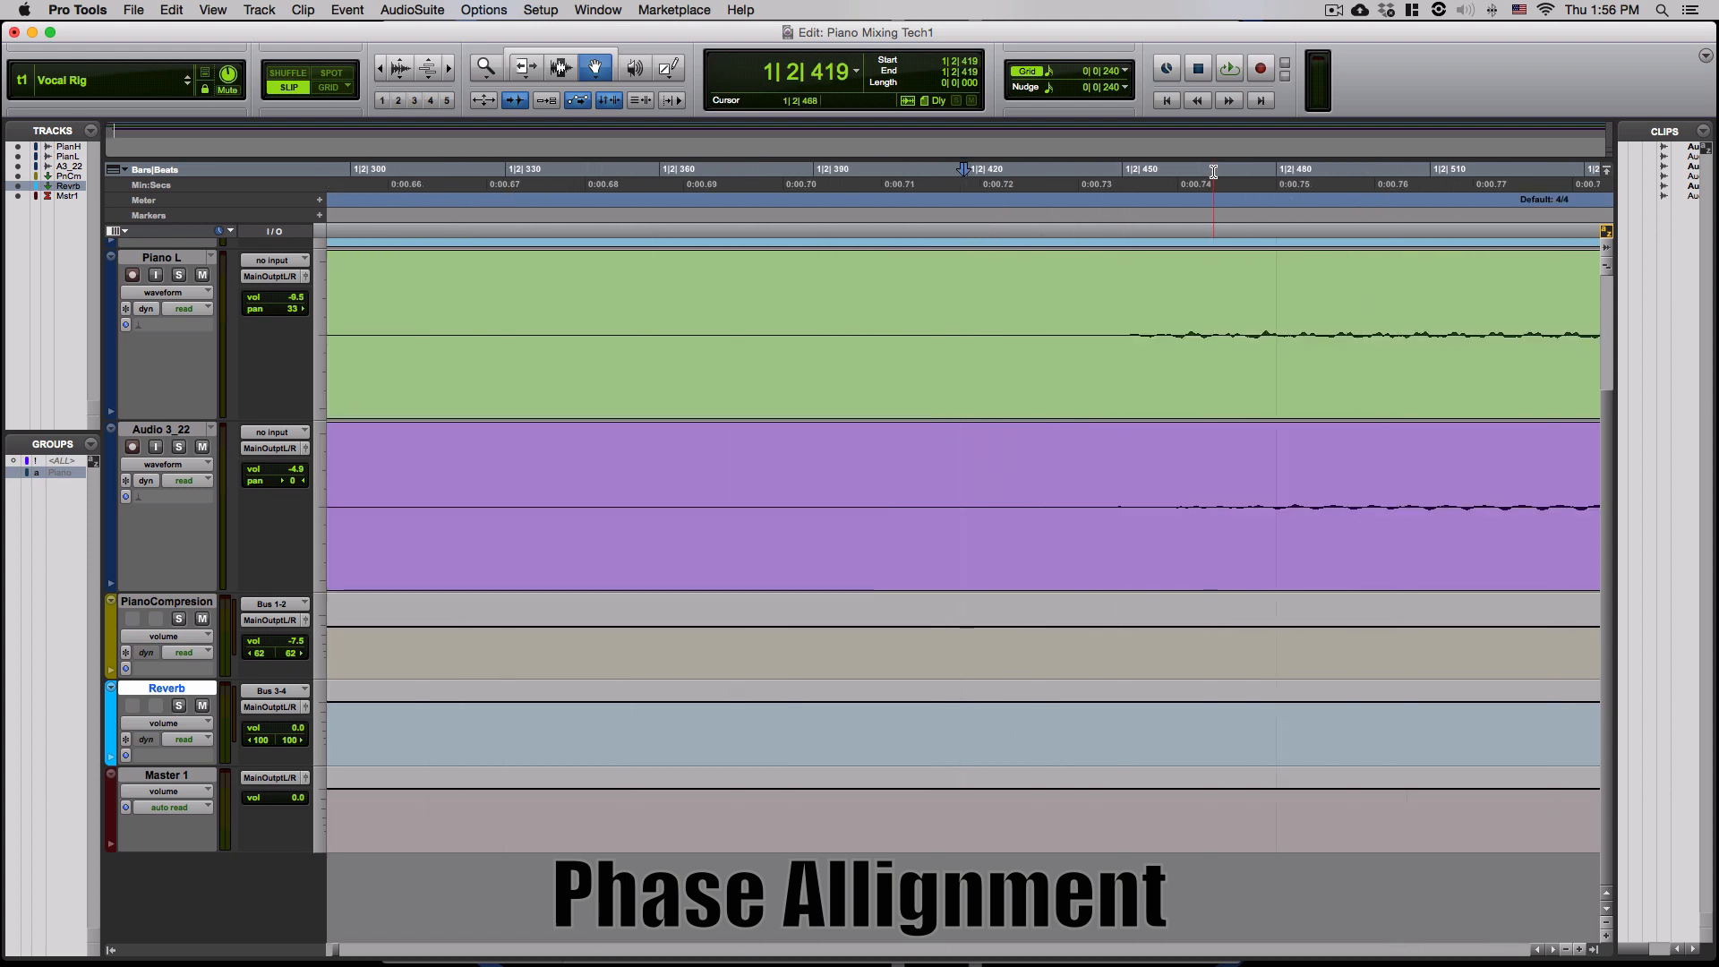
pyautogui.press('r')
pyautogui.press('r')
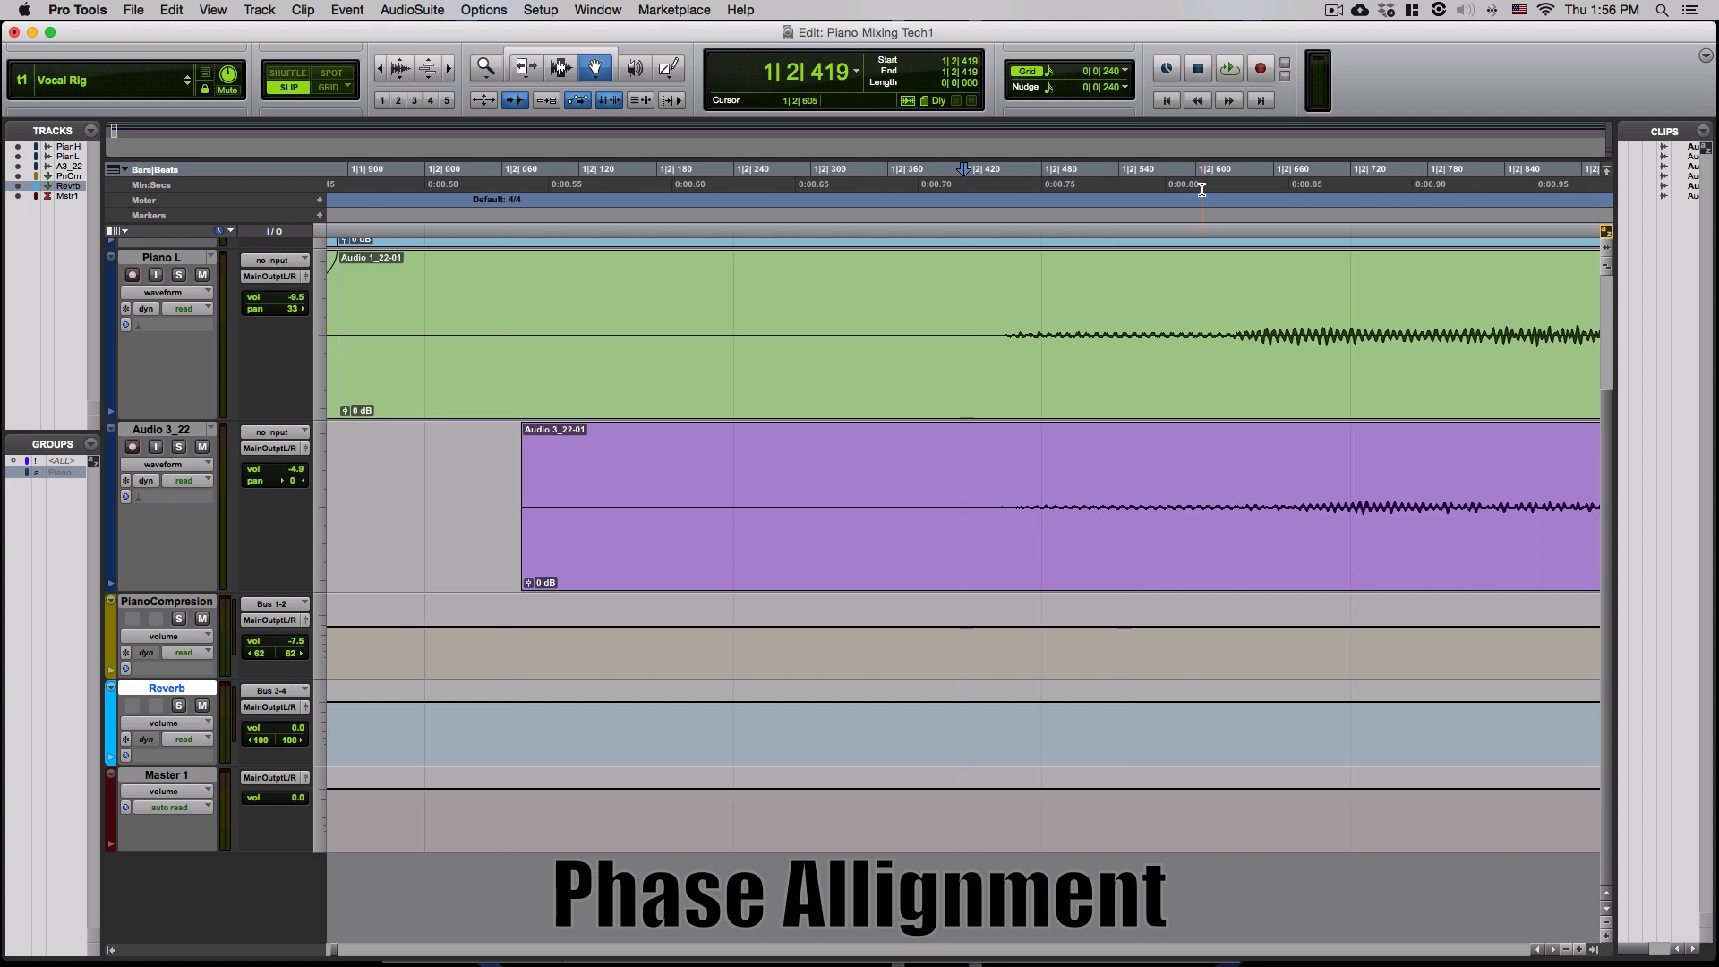
pyautogui.press('r')
pyautogui.press('r')
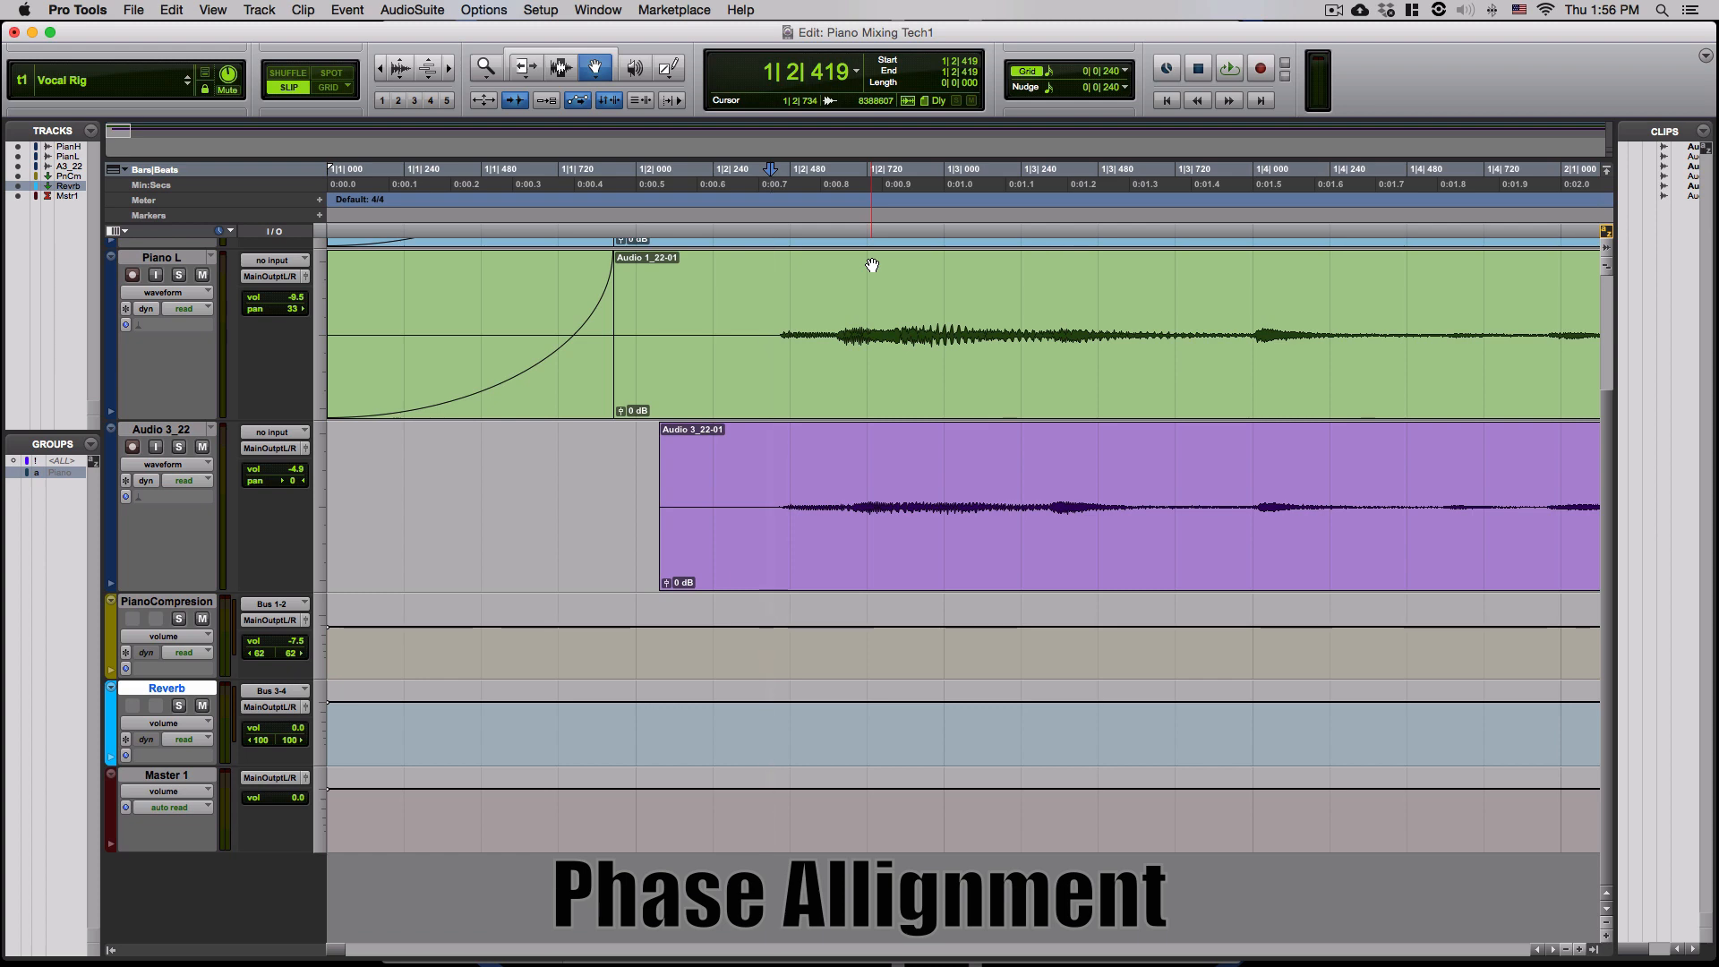
pyautogui.press('r')
pyautogui.scroll(3, 872, 269)
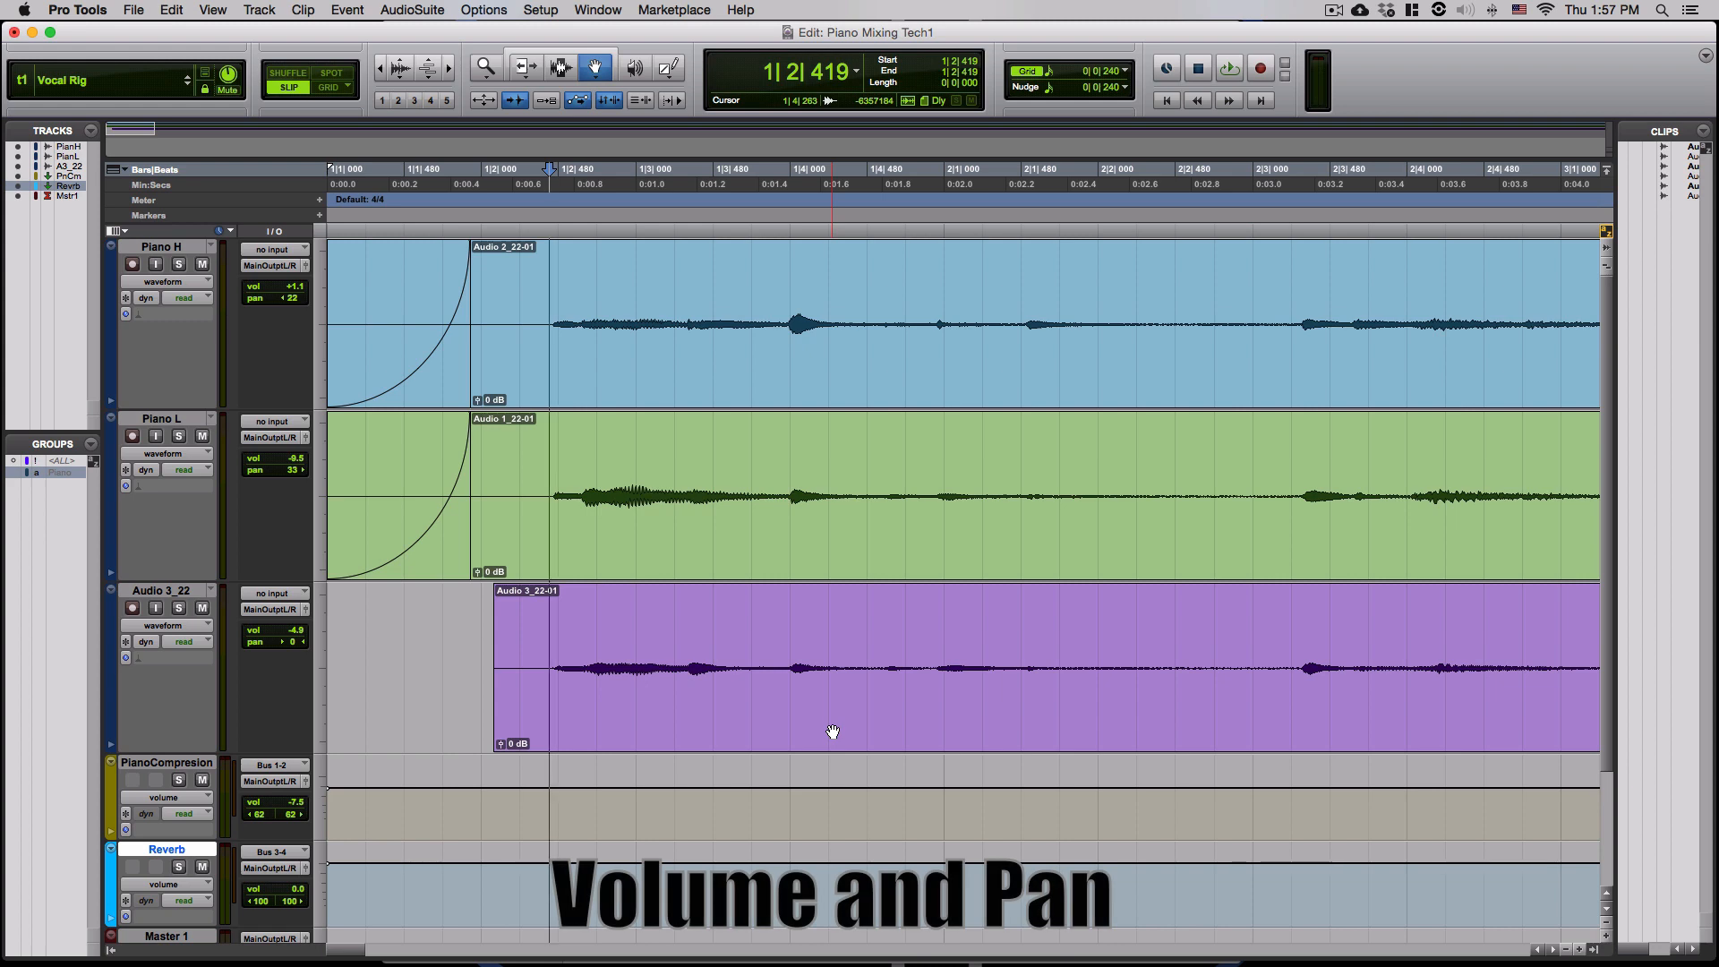
# - Show the mixer, solo the Piano H track and open its SonEQ equalizer, placing the plug-in window clear of the channel strips
pyautogui.press('super+equal')
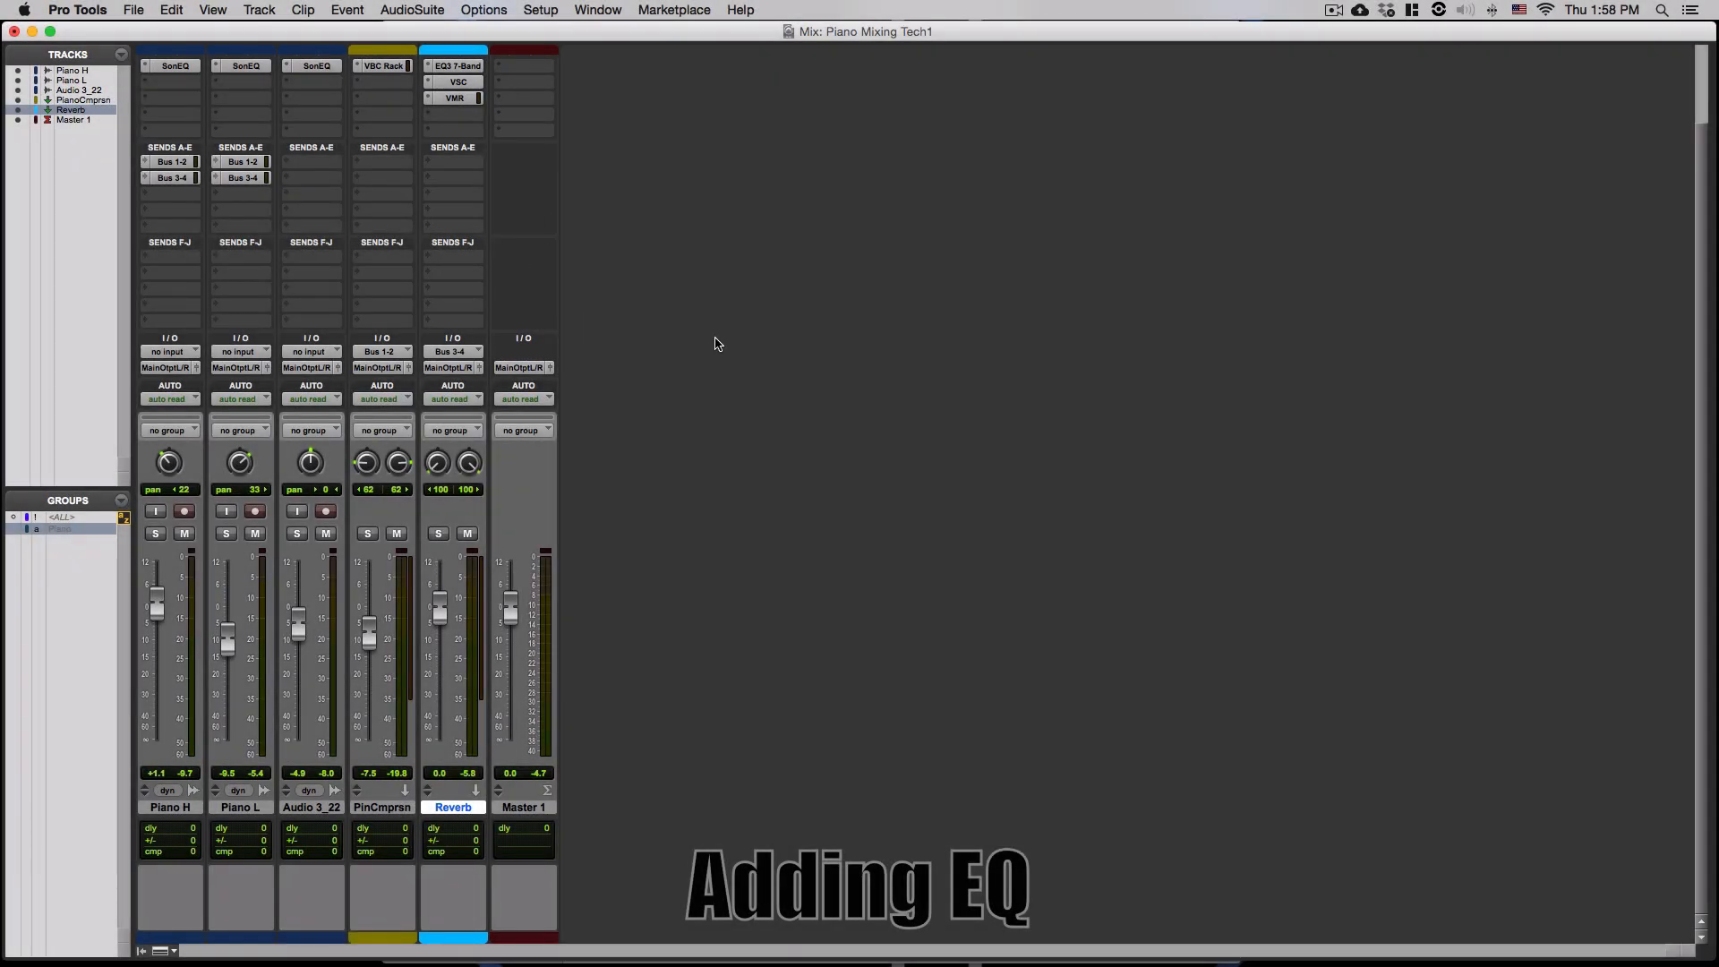
pyautogui.scroll(3, 714, 331)
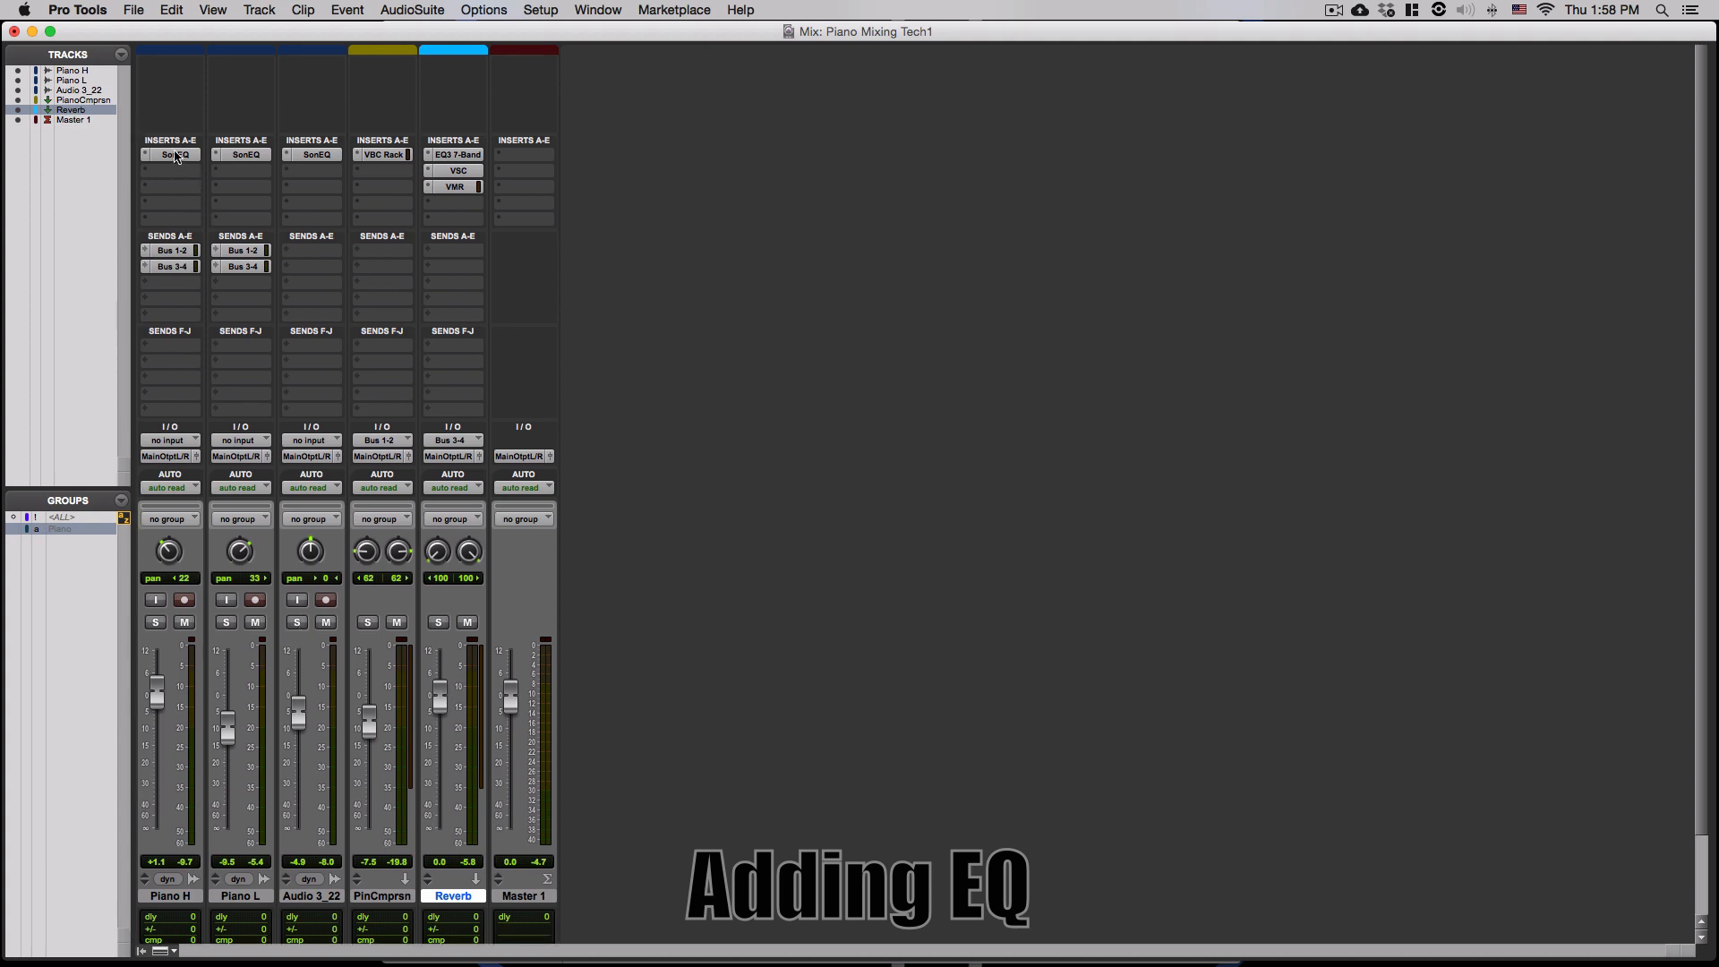
pyautogui.click(155, 622)
pyautogui.click(175, 155)
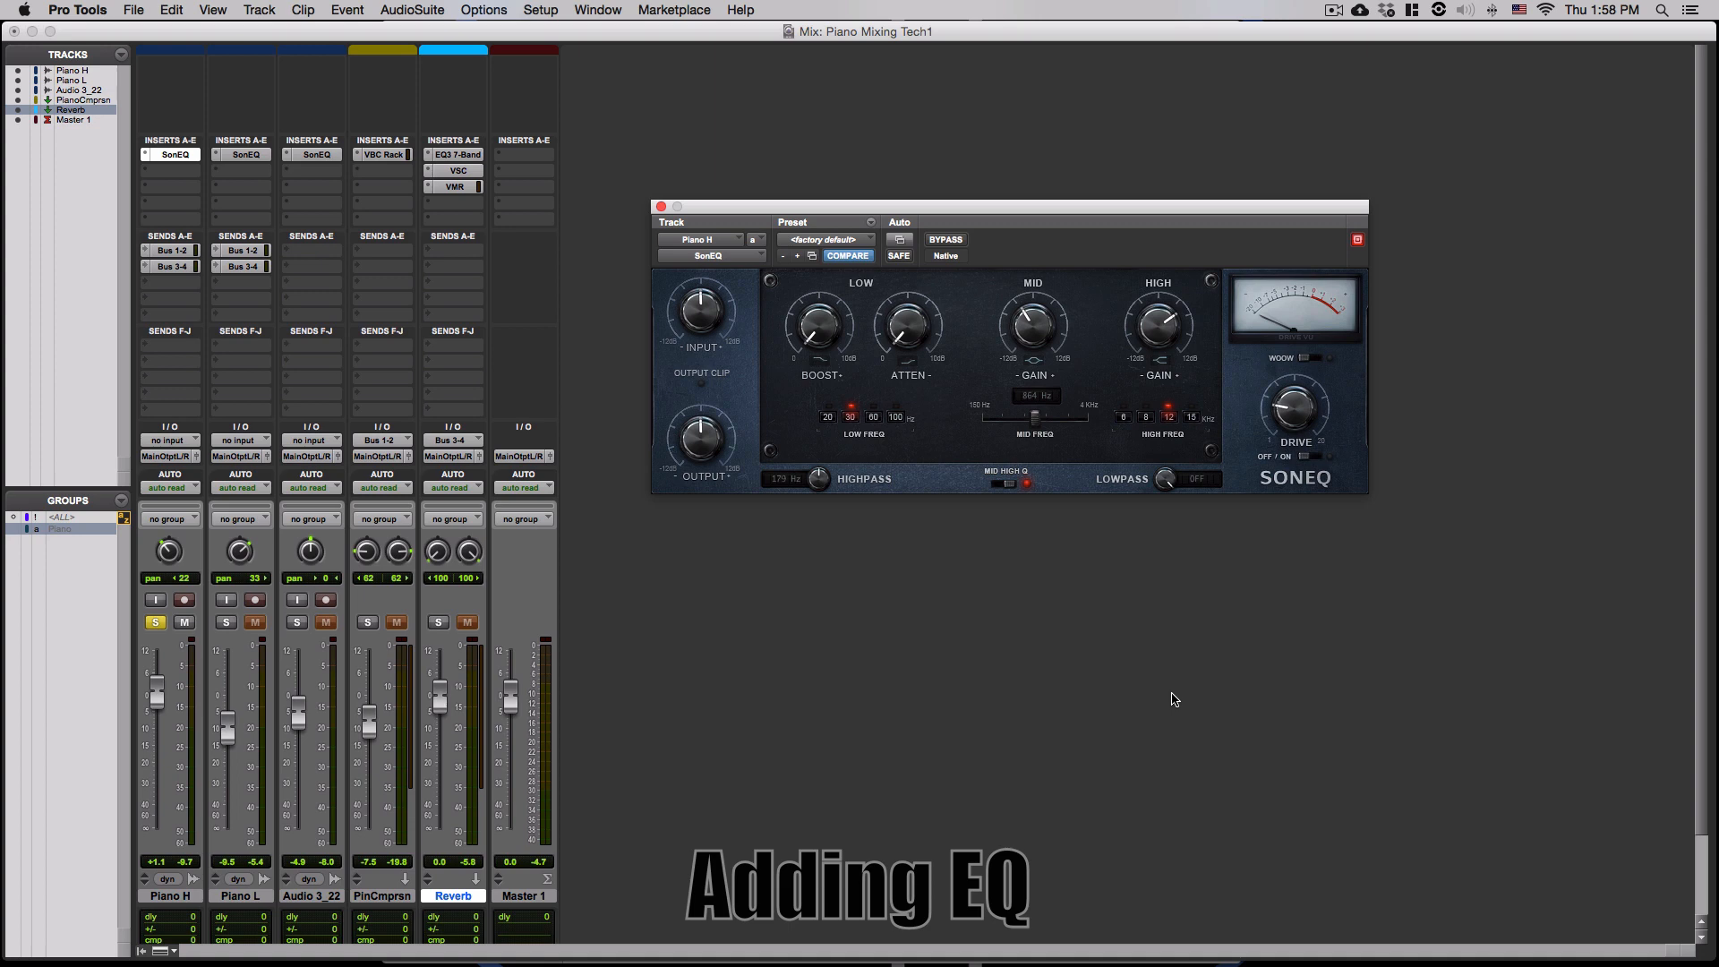
pyautogui.moveTo(1131, 218); pyautogui.dragTo(1101, 304)
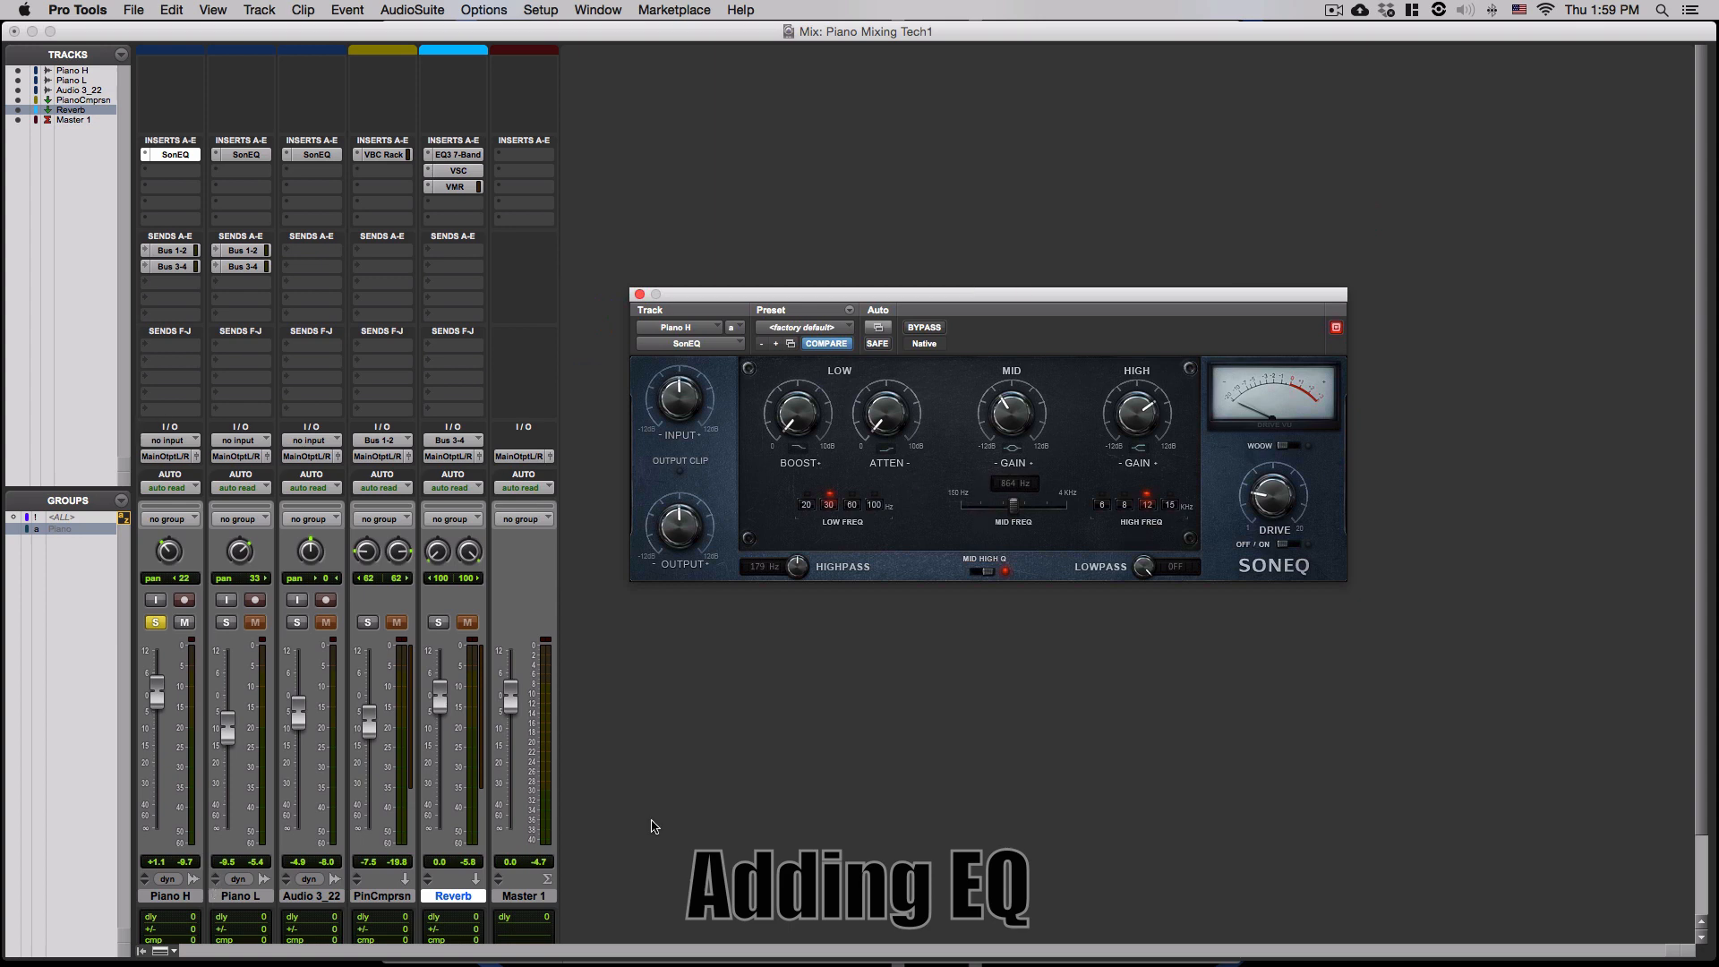
# - Play Piano H with its SonEQ alternately active and bypassed, ending with it active, and close the plug-in and unsolo the track
pyautogui.scroll(-2, 650, 826)
pyautogui.press('space')
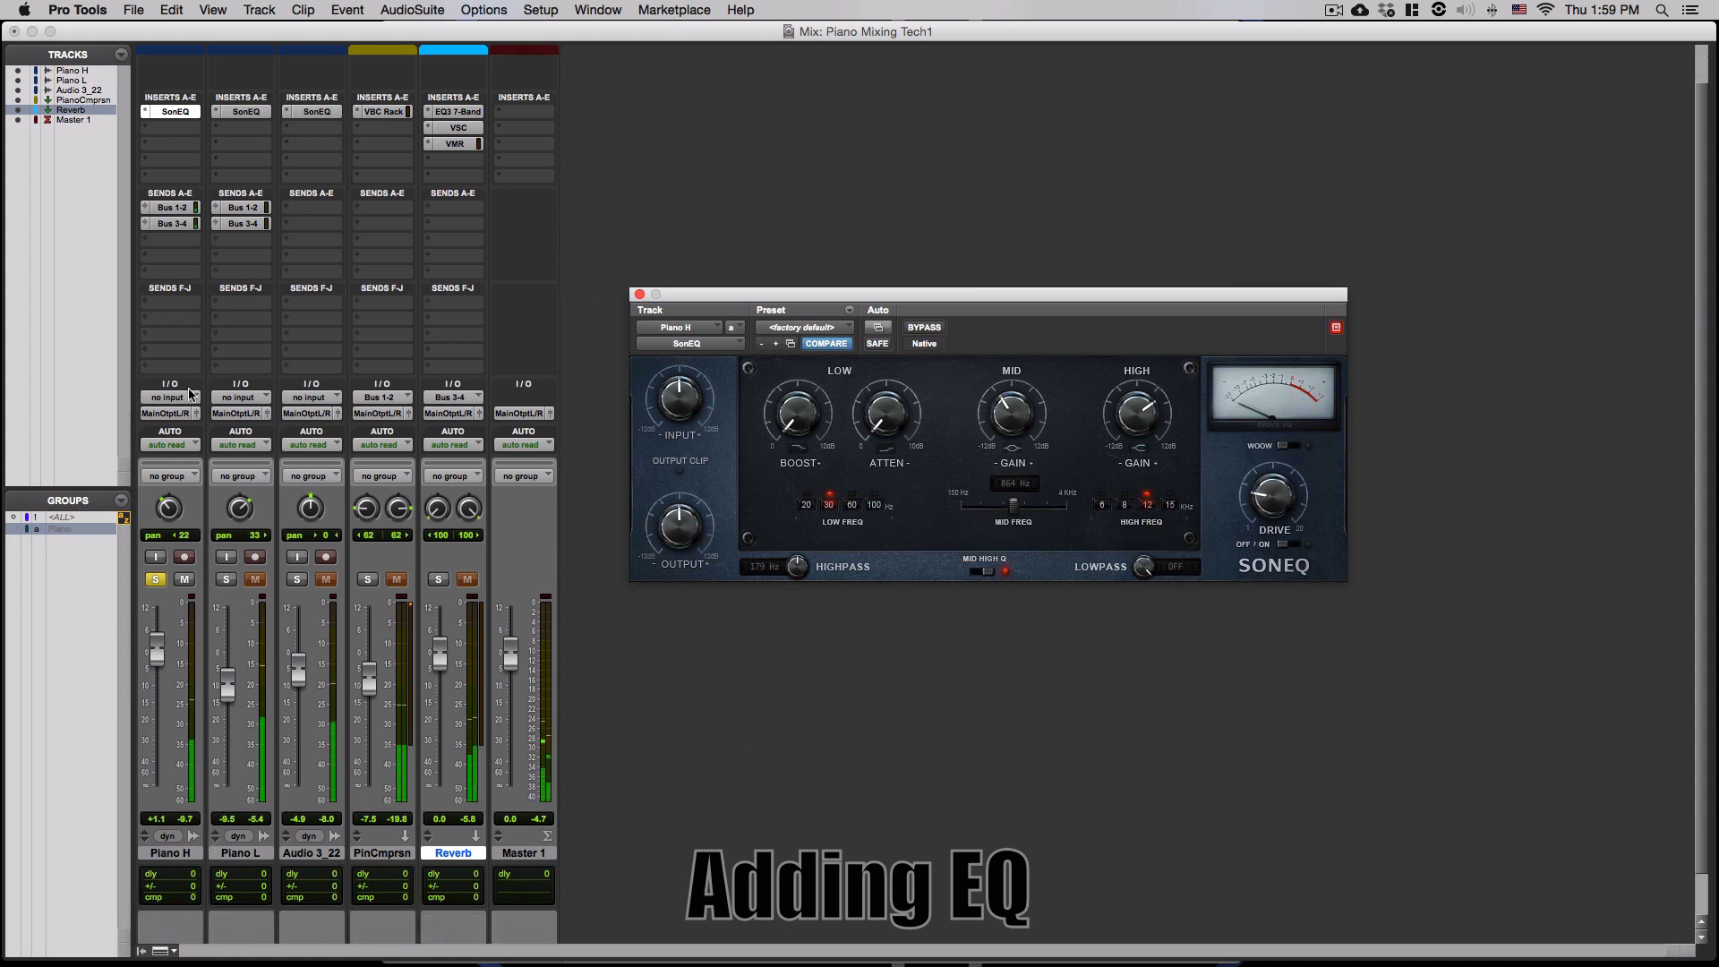
pyautogui.click(923, 327)
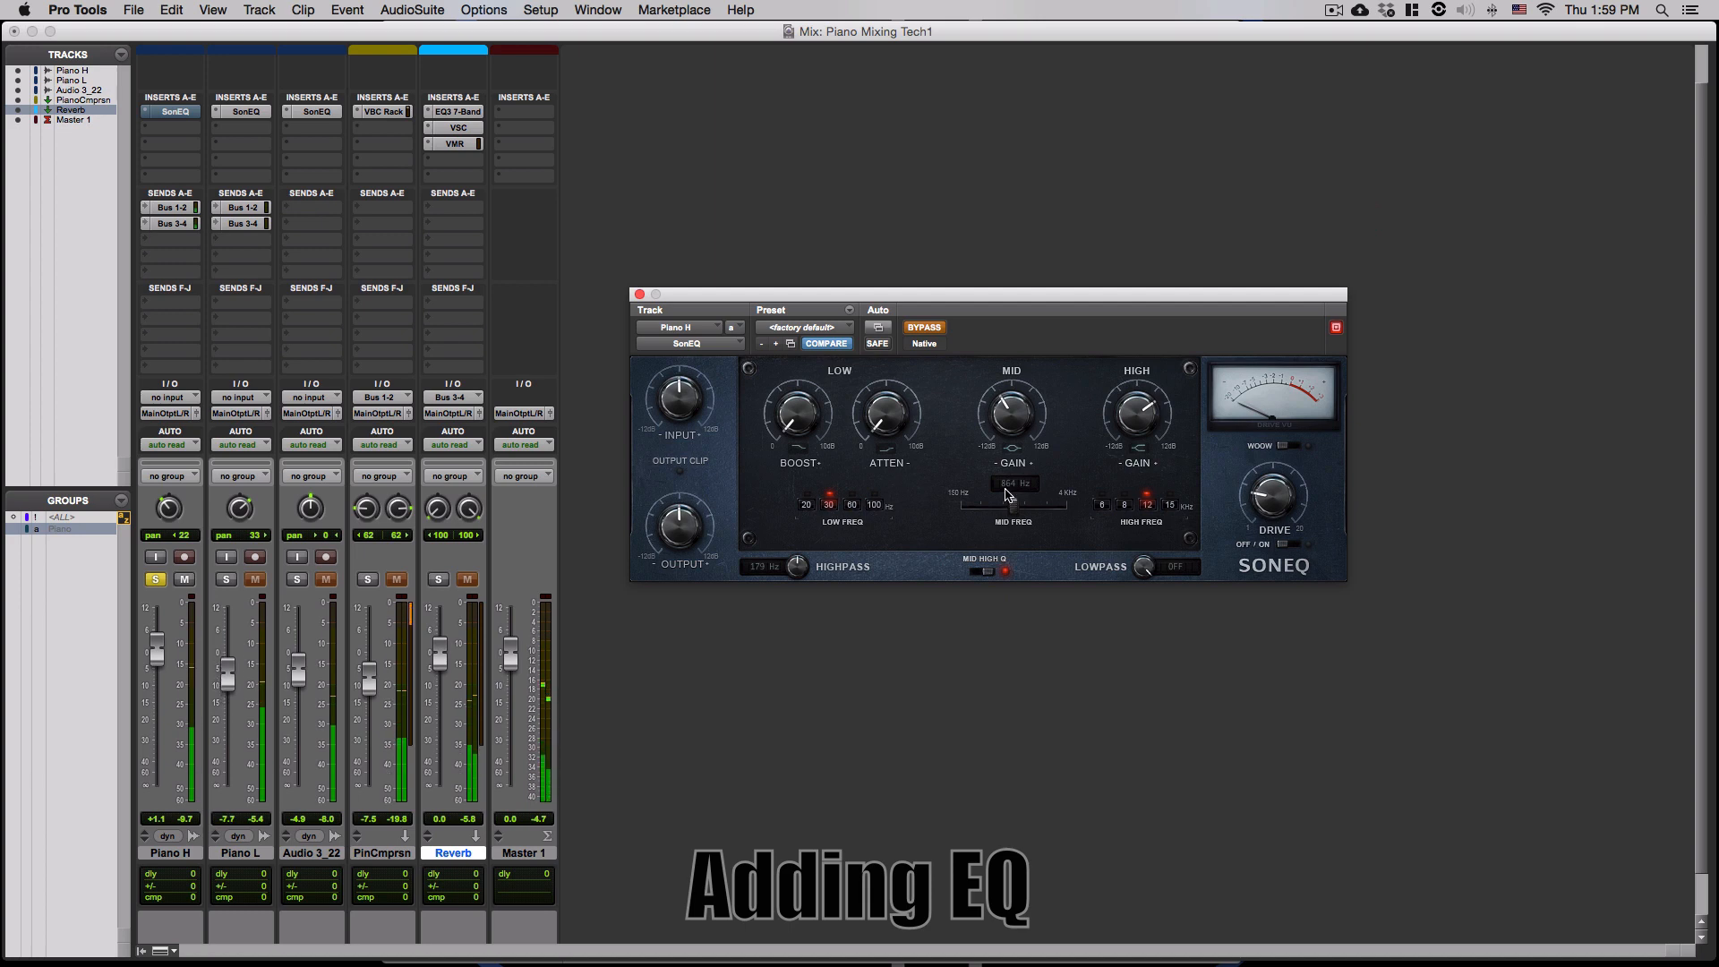
pyautogui.click(925, 327)
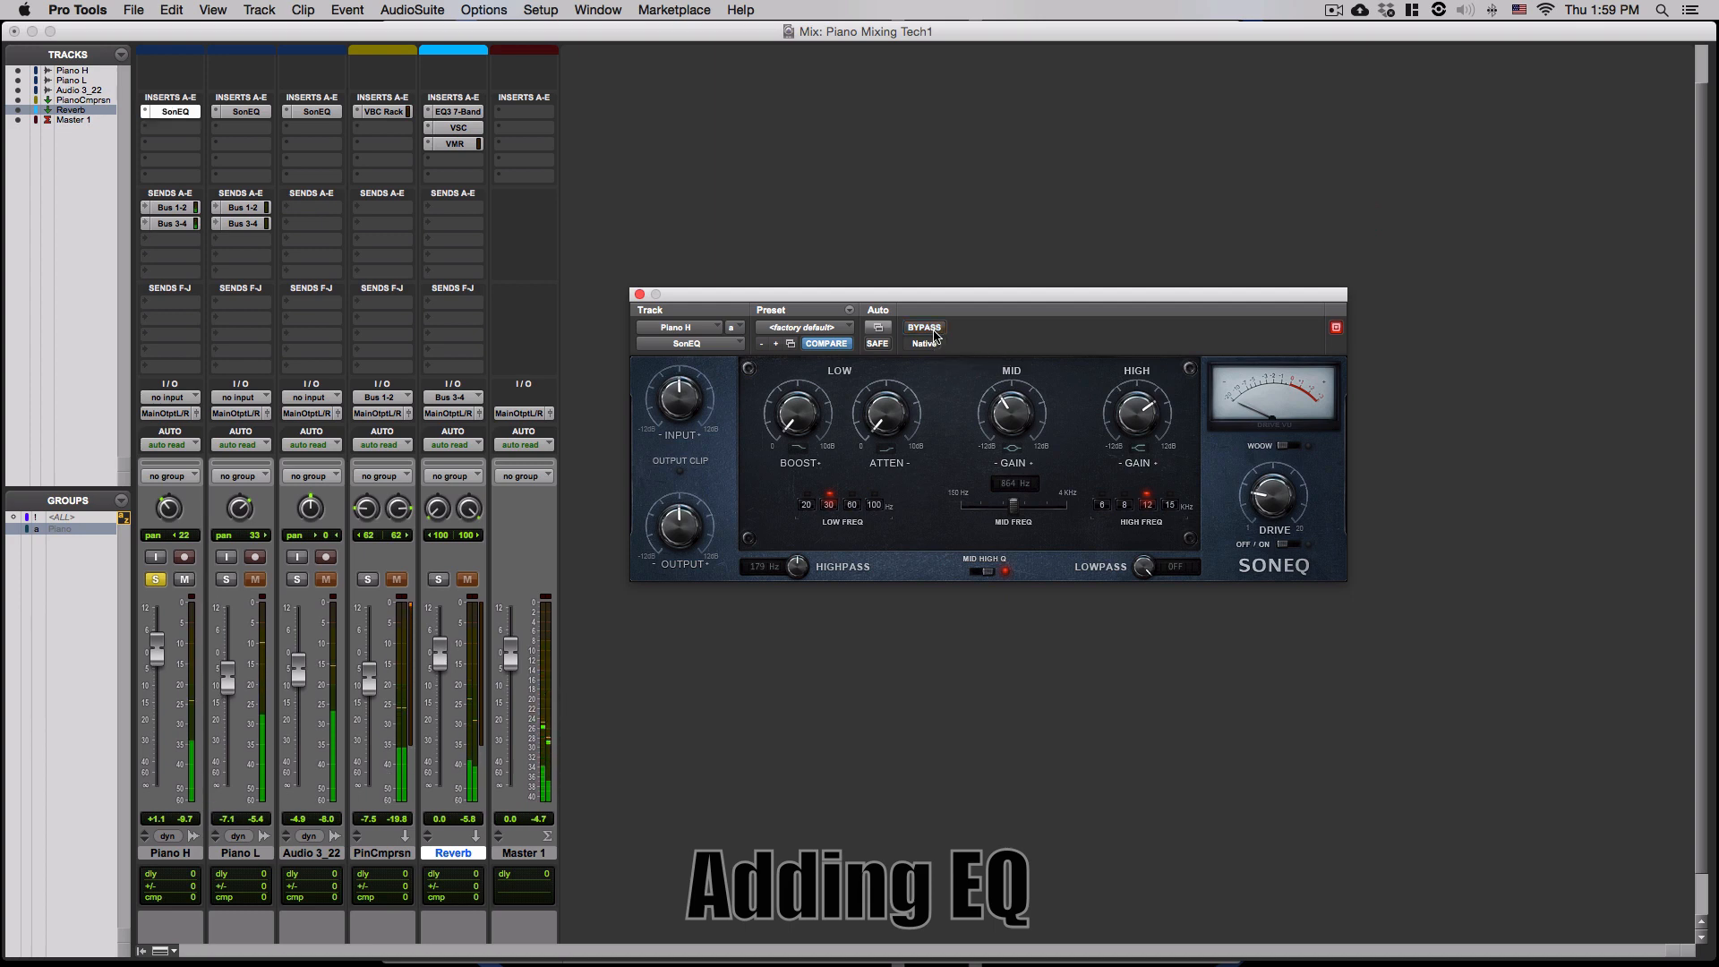
pyautogui.click(925, 329)
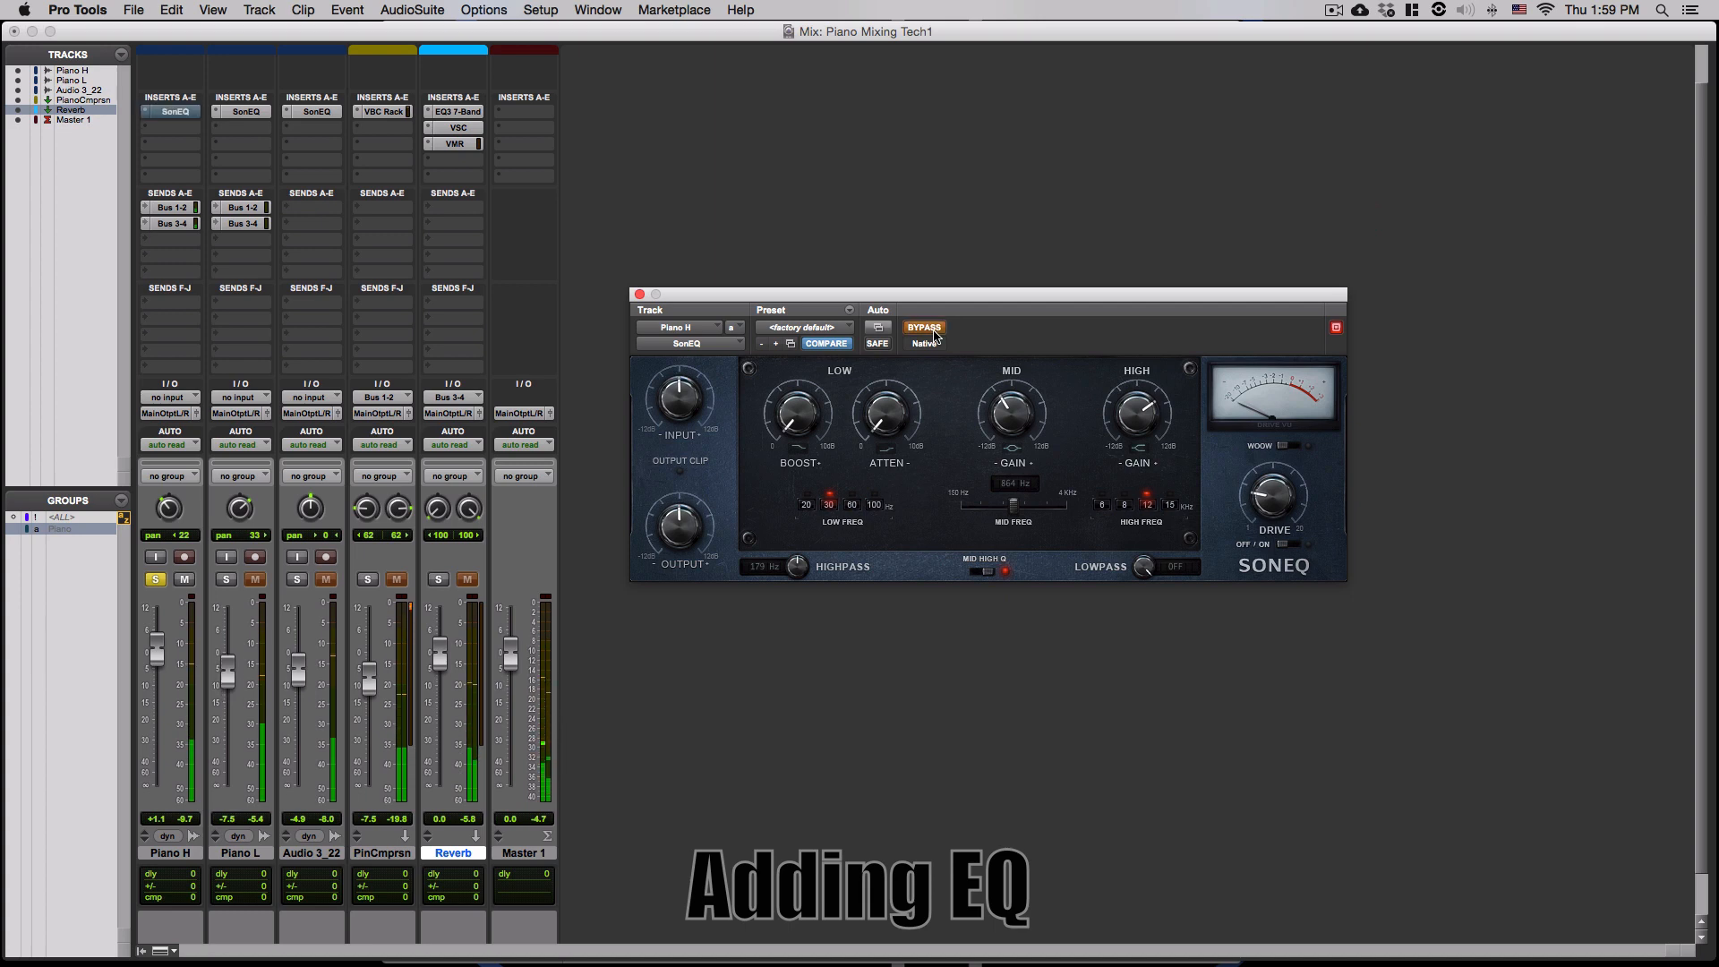
pyautogui.click(936, 336)
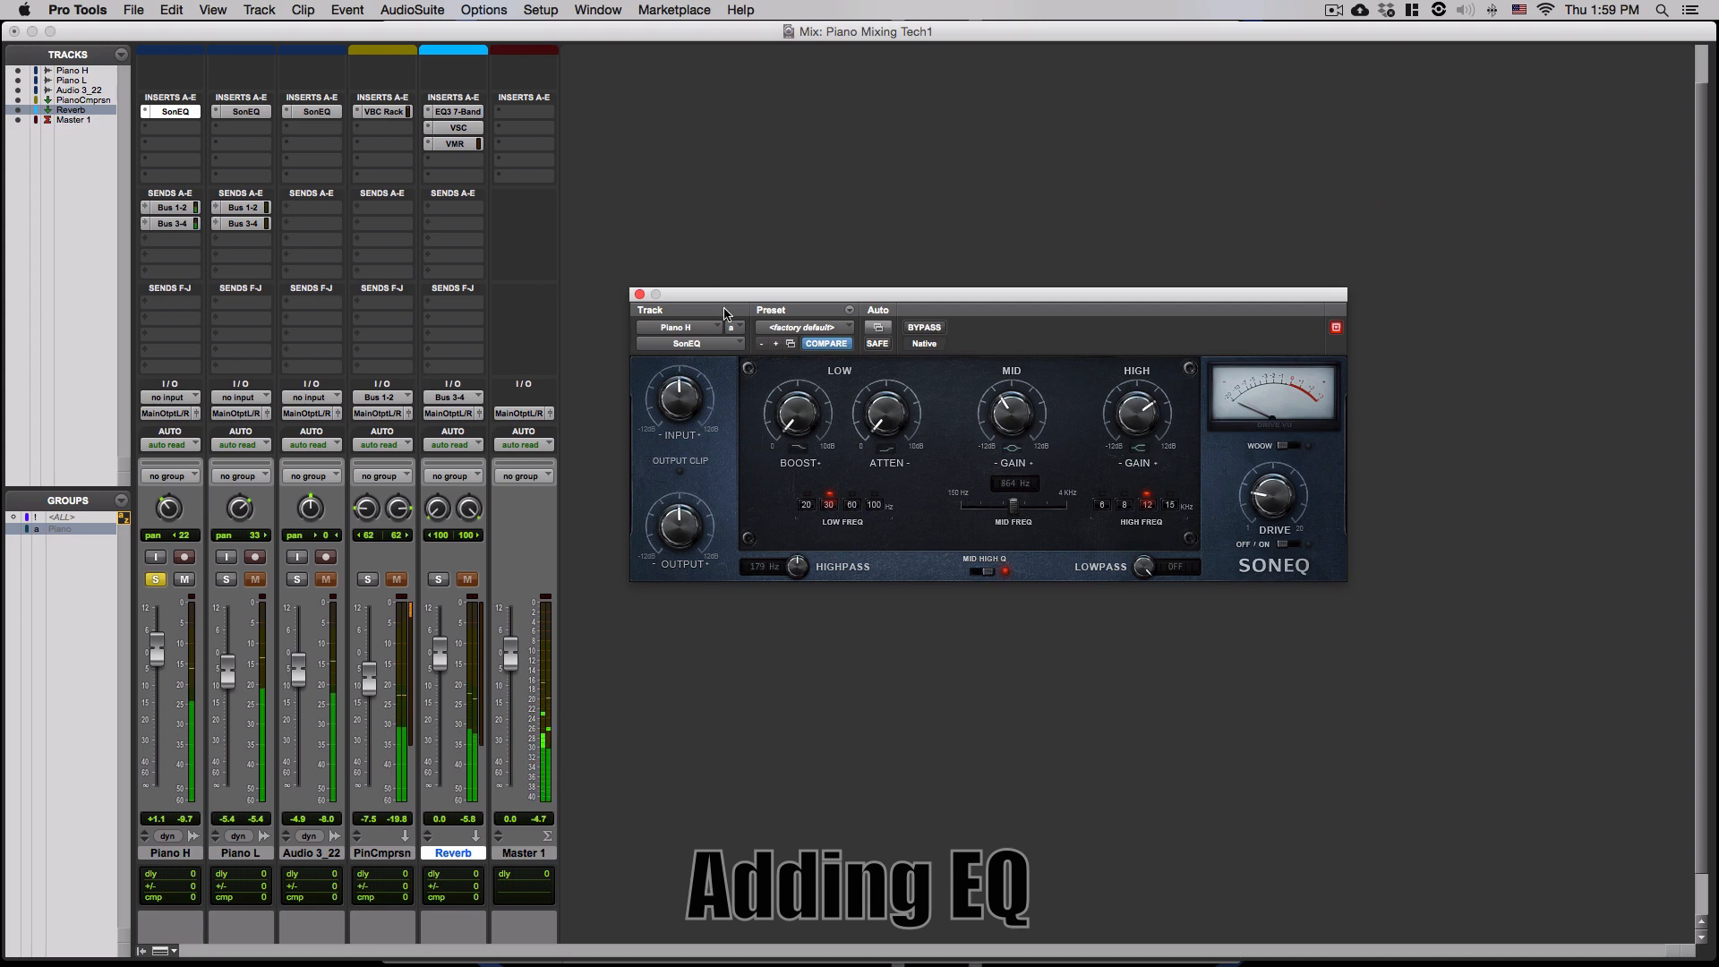
pyautogui.click(934, 328)
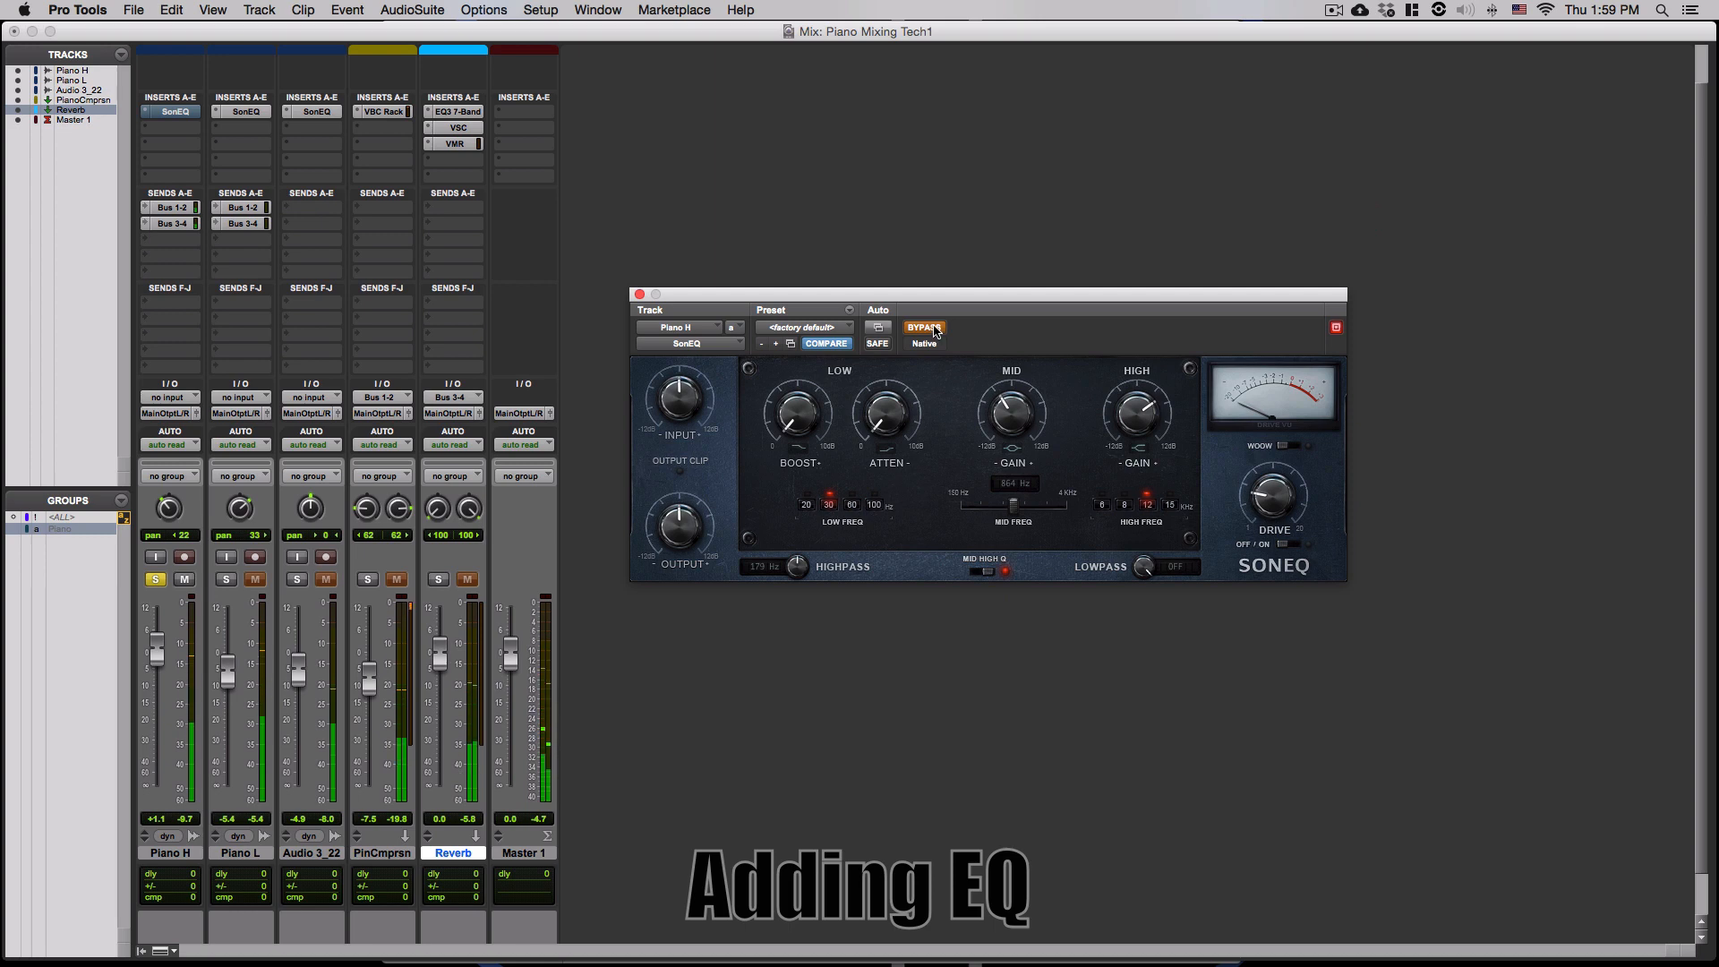
pyautogui.click(934, 329)
pyautogui.click(641, 295)
pyautogui.click(155, 580)
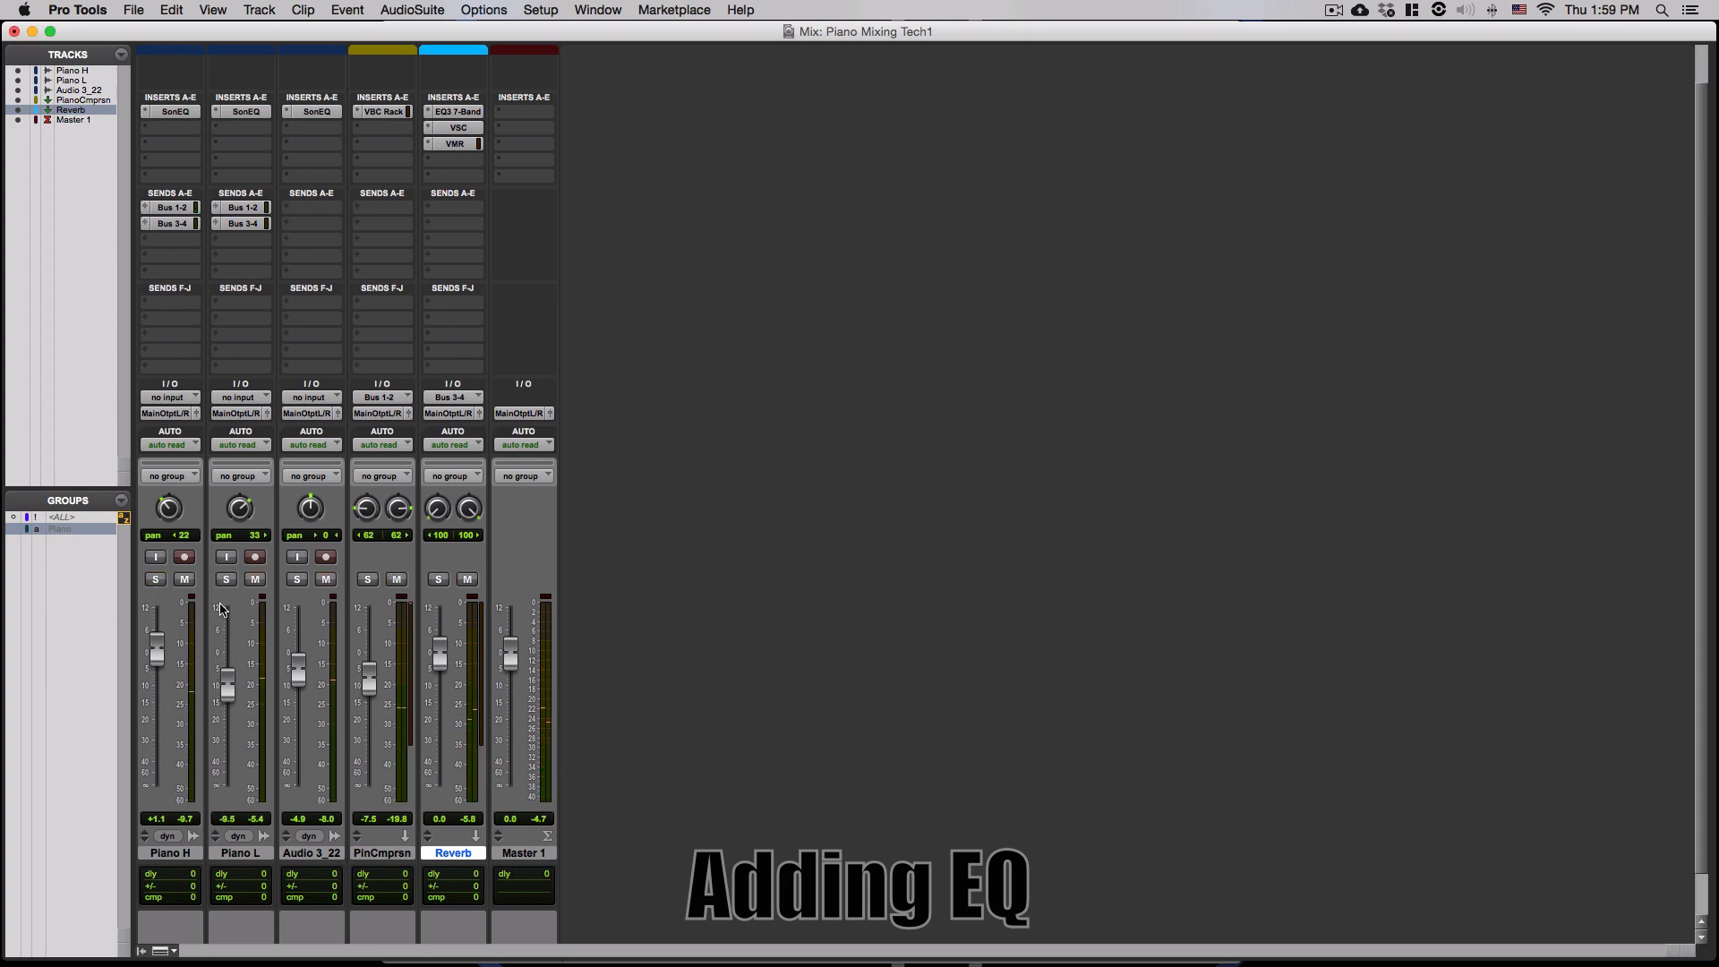
# - Solo the Piano L track, open its SonEQ equalizer and bypass it
pyautogui.click(227, 579)
pyautogui.click(244, 111)
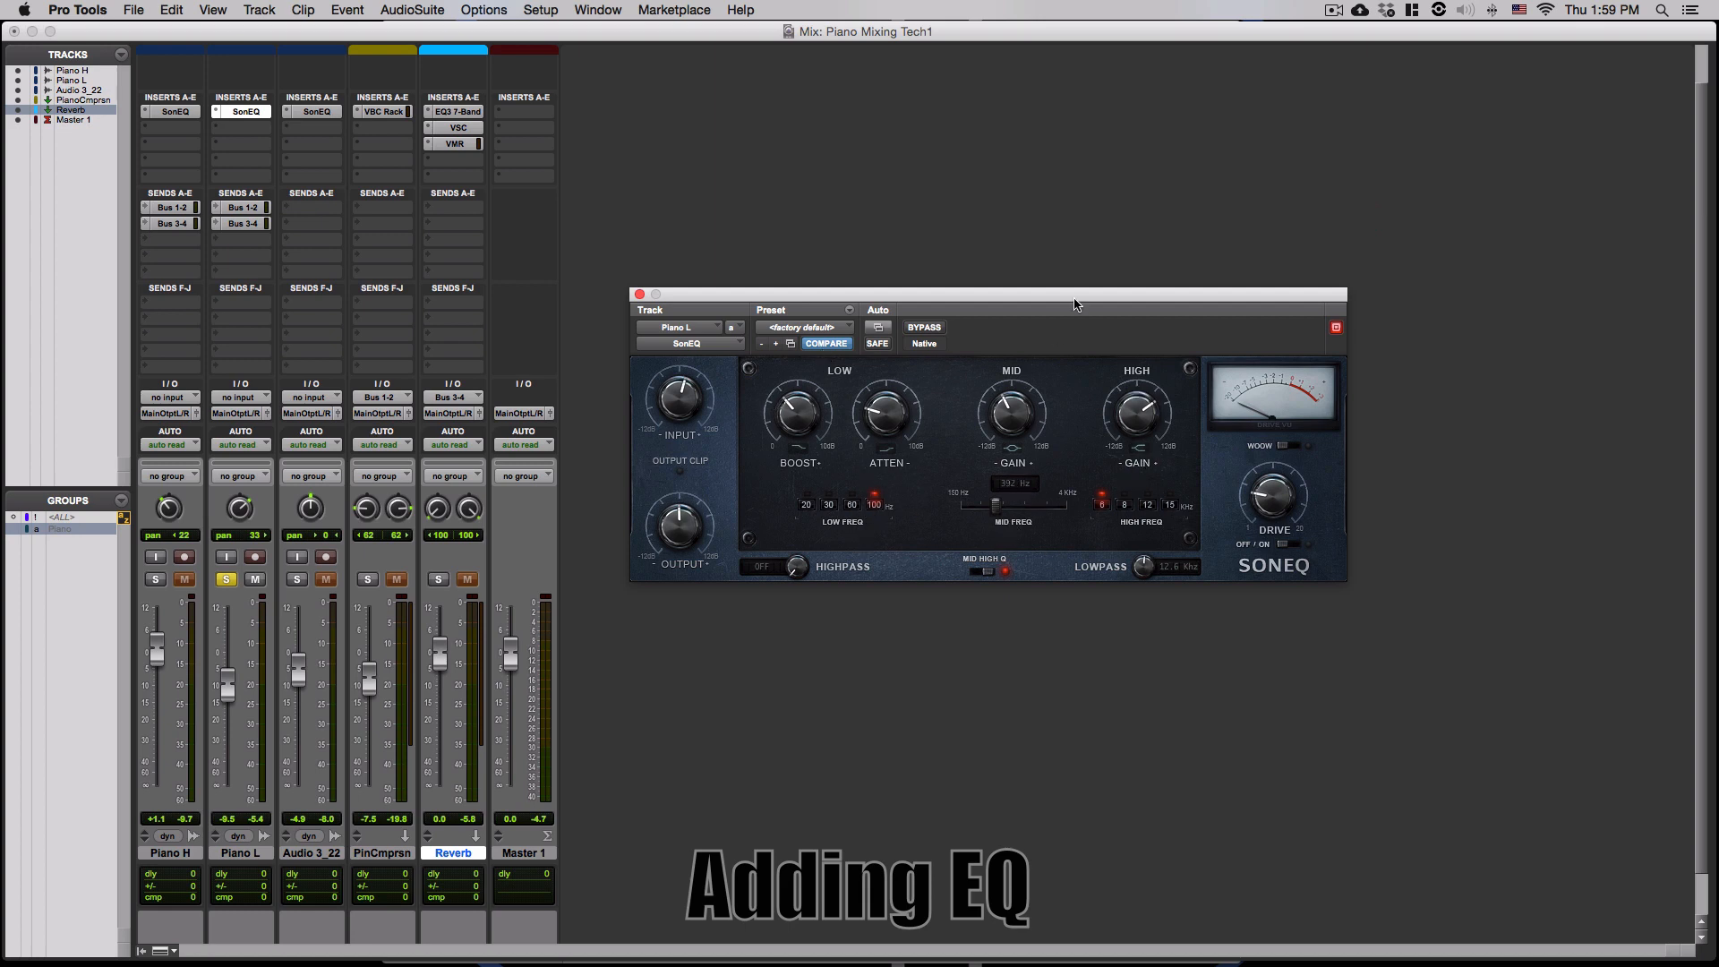
pyautogui.click(924, 328)
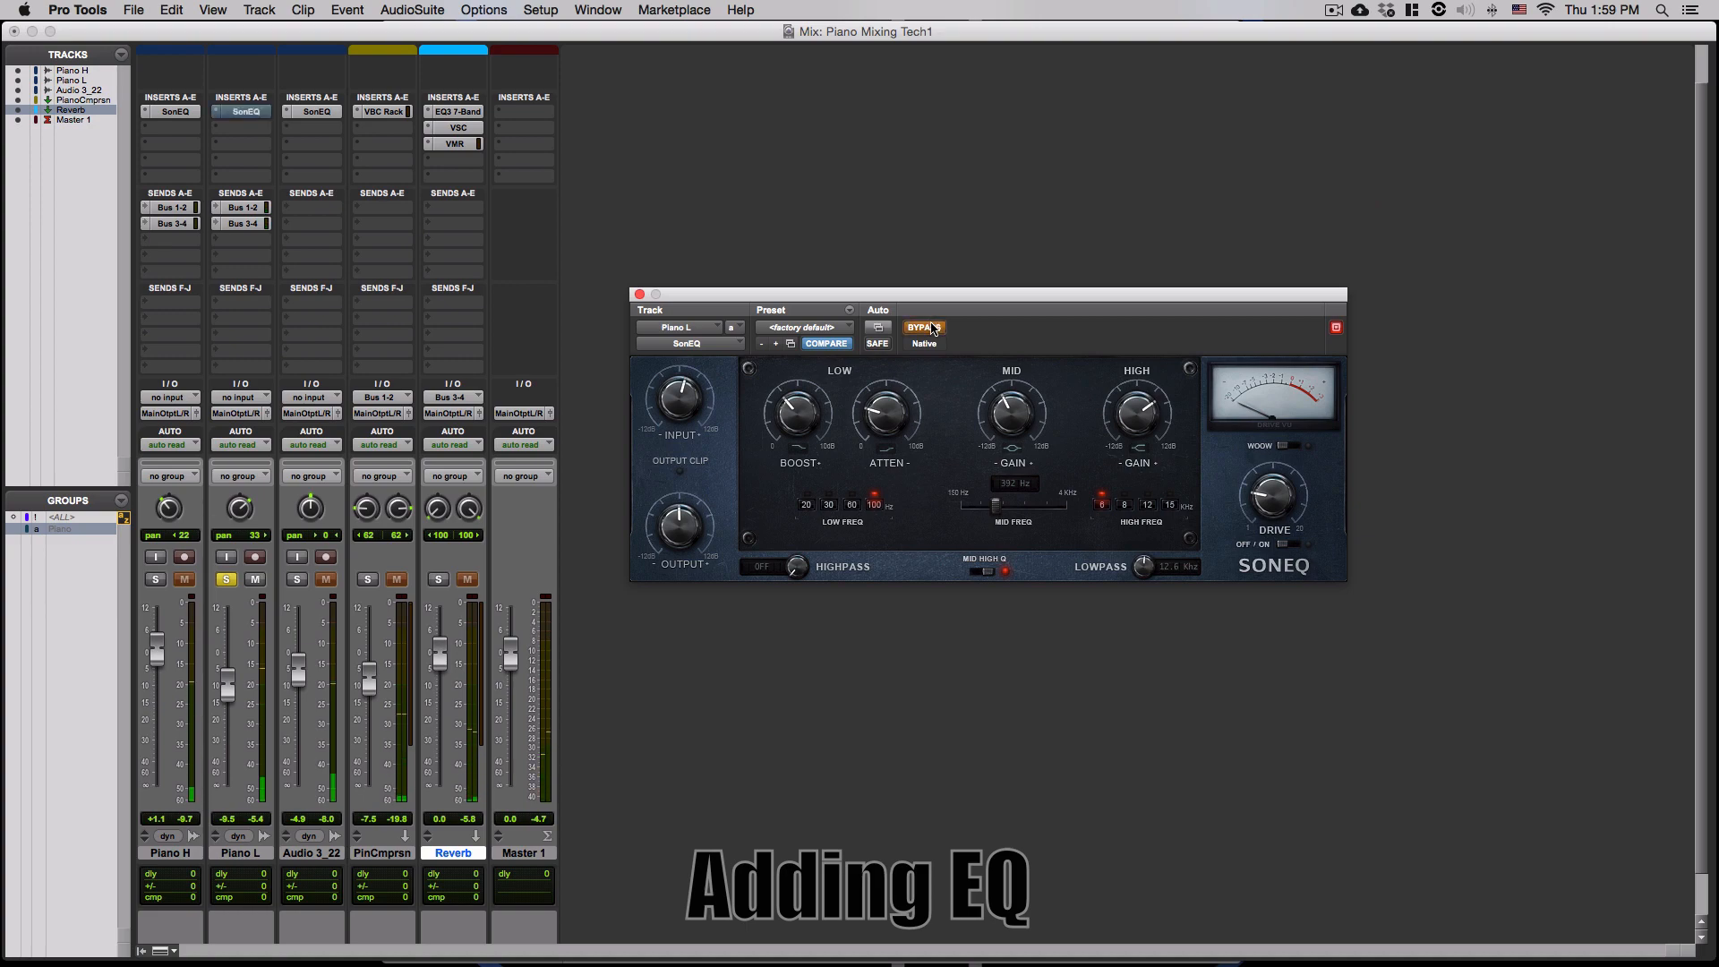
# - Show the edit window, start playback, zoom the timeline out and continue playing from about 14|4|699
pyautogui.press('super+equal')
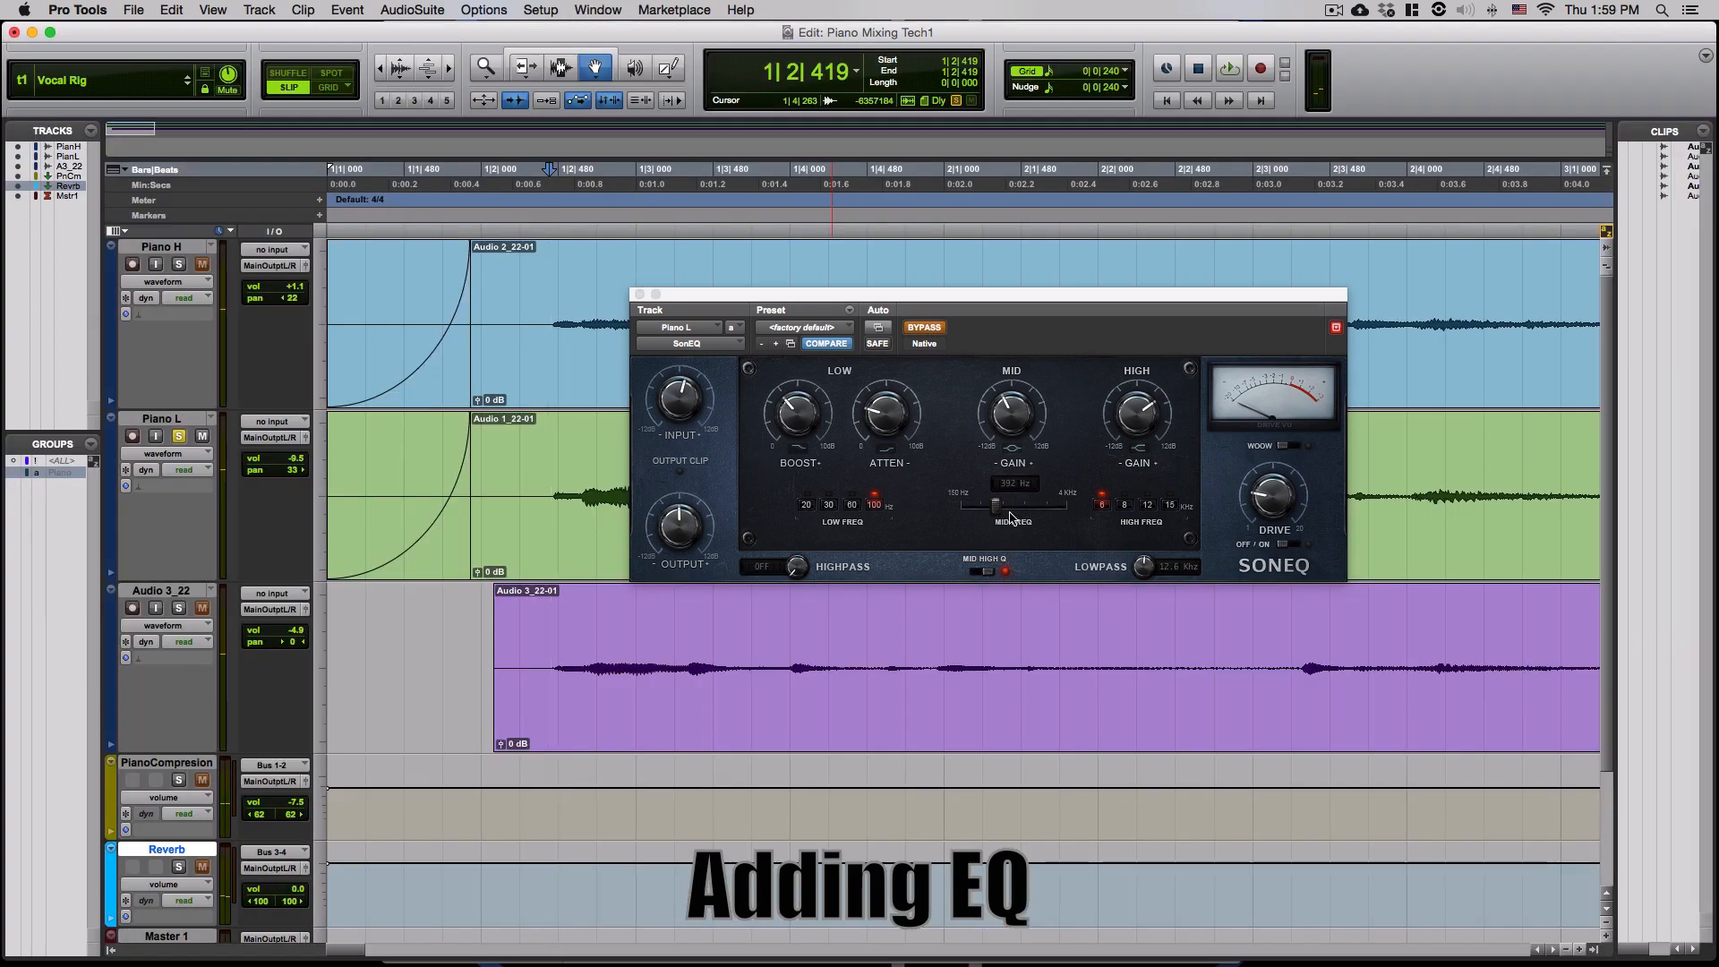
pyautogui.click(1402, 170)
pyautogui.press('space')
pyautogui.press('r')
pyautogui.press('r')
pyautogui.press('r')
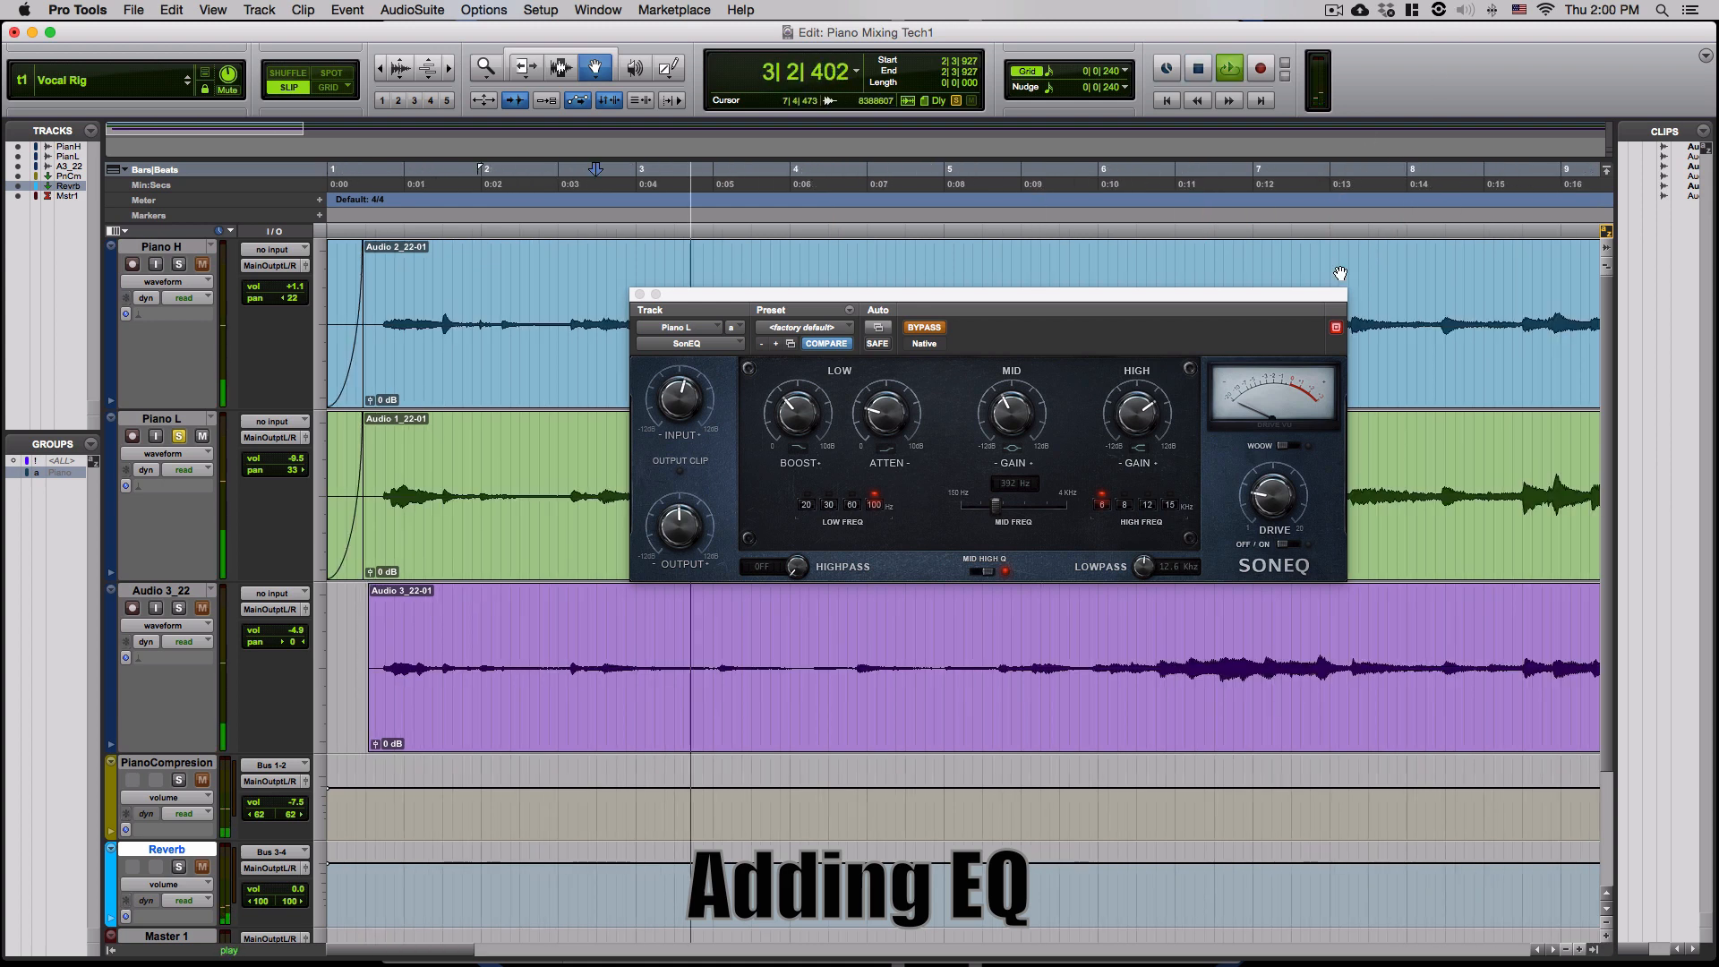
pyautogui.click(1402, 175)
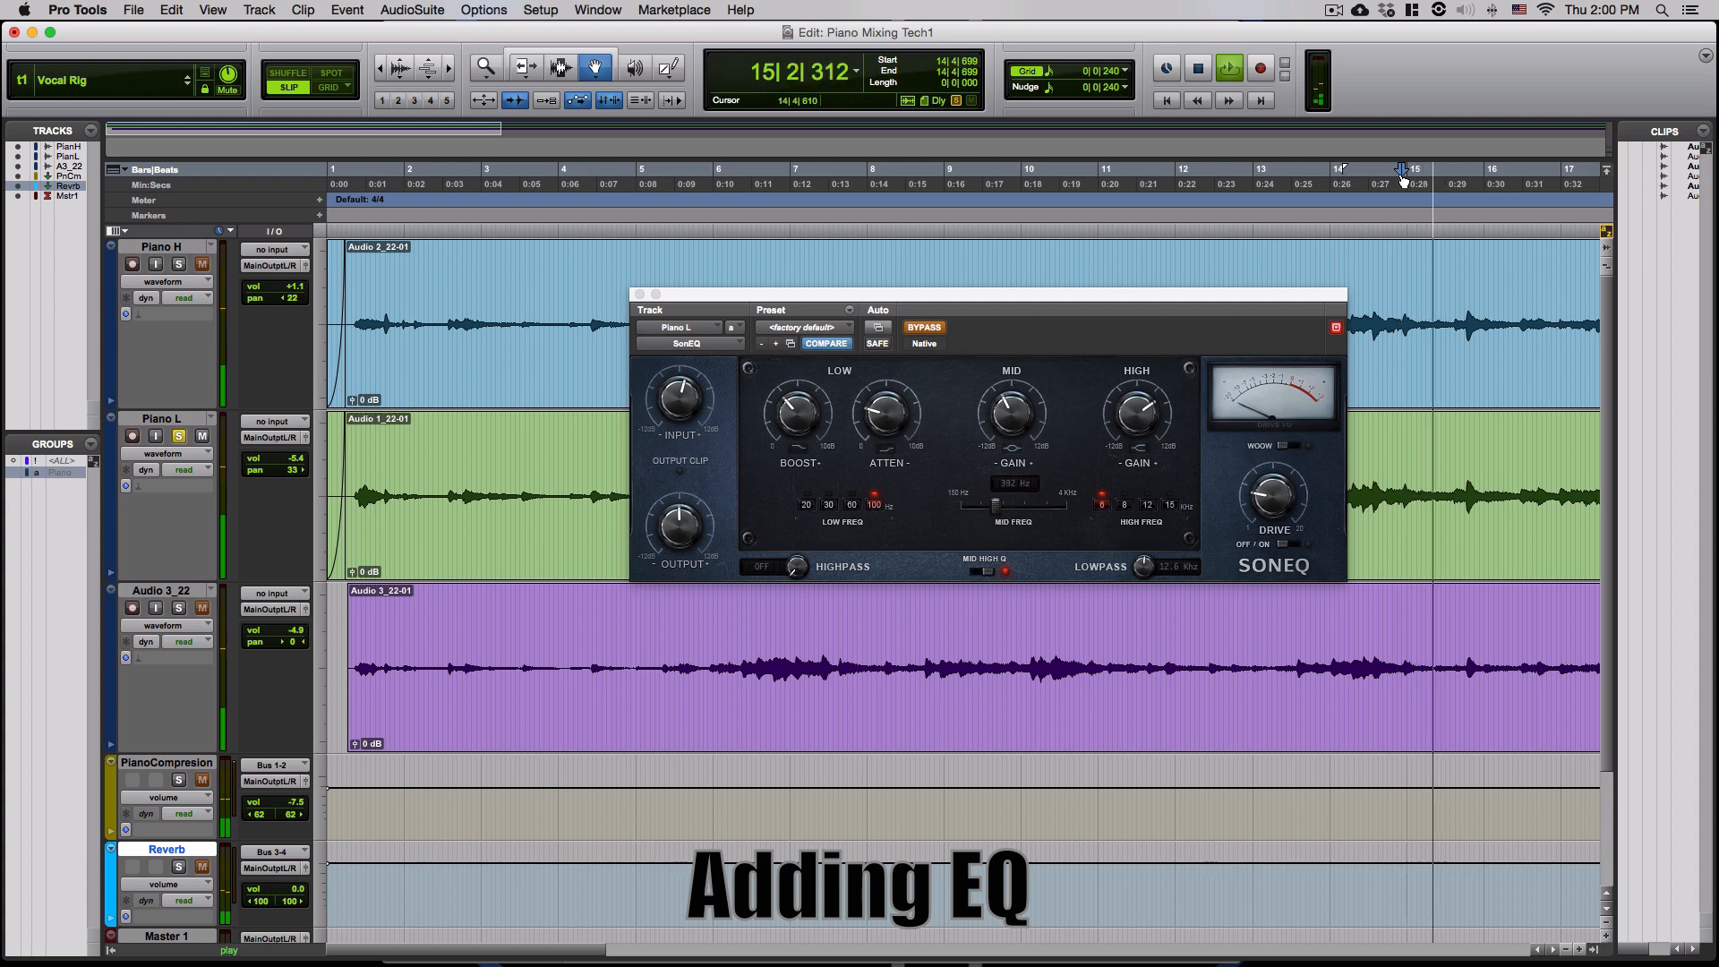
# - Back in the mixer, compare Piano L with its SonEQ active and bypassed, ending with it active, and unsolo the track
pyautogui.press('super+equal')
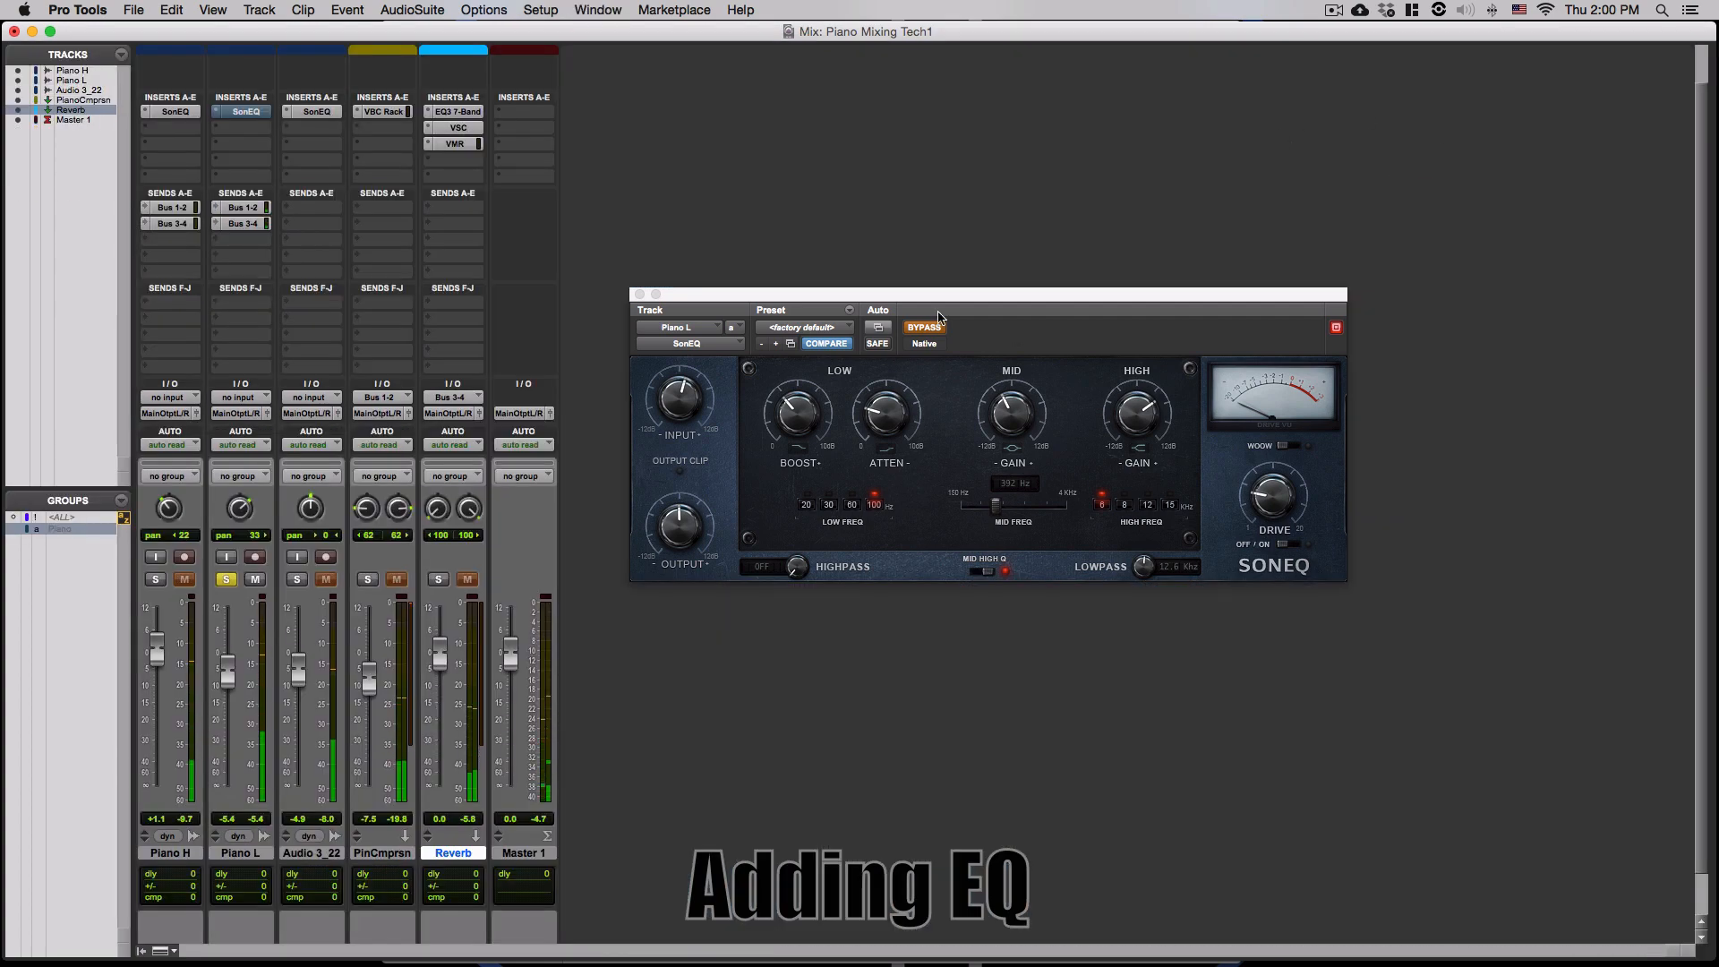
pyautogui.click(929, 331)
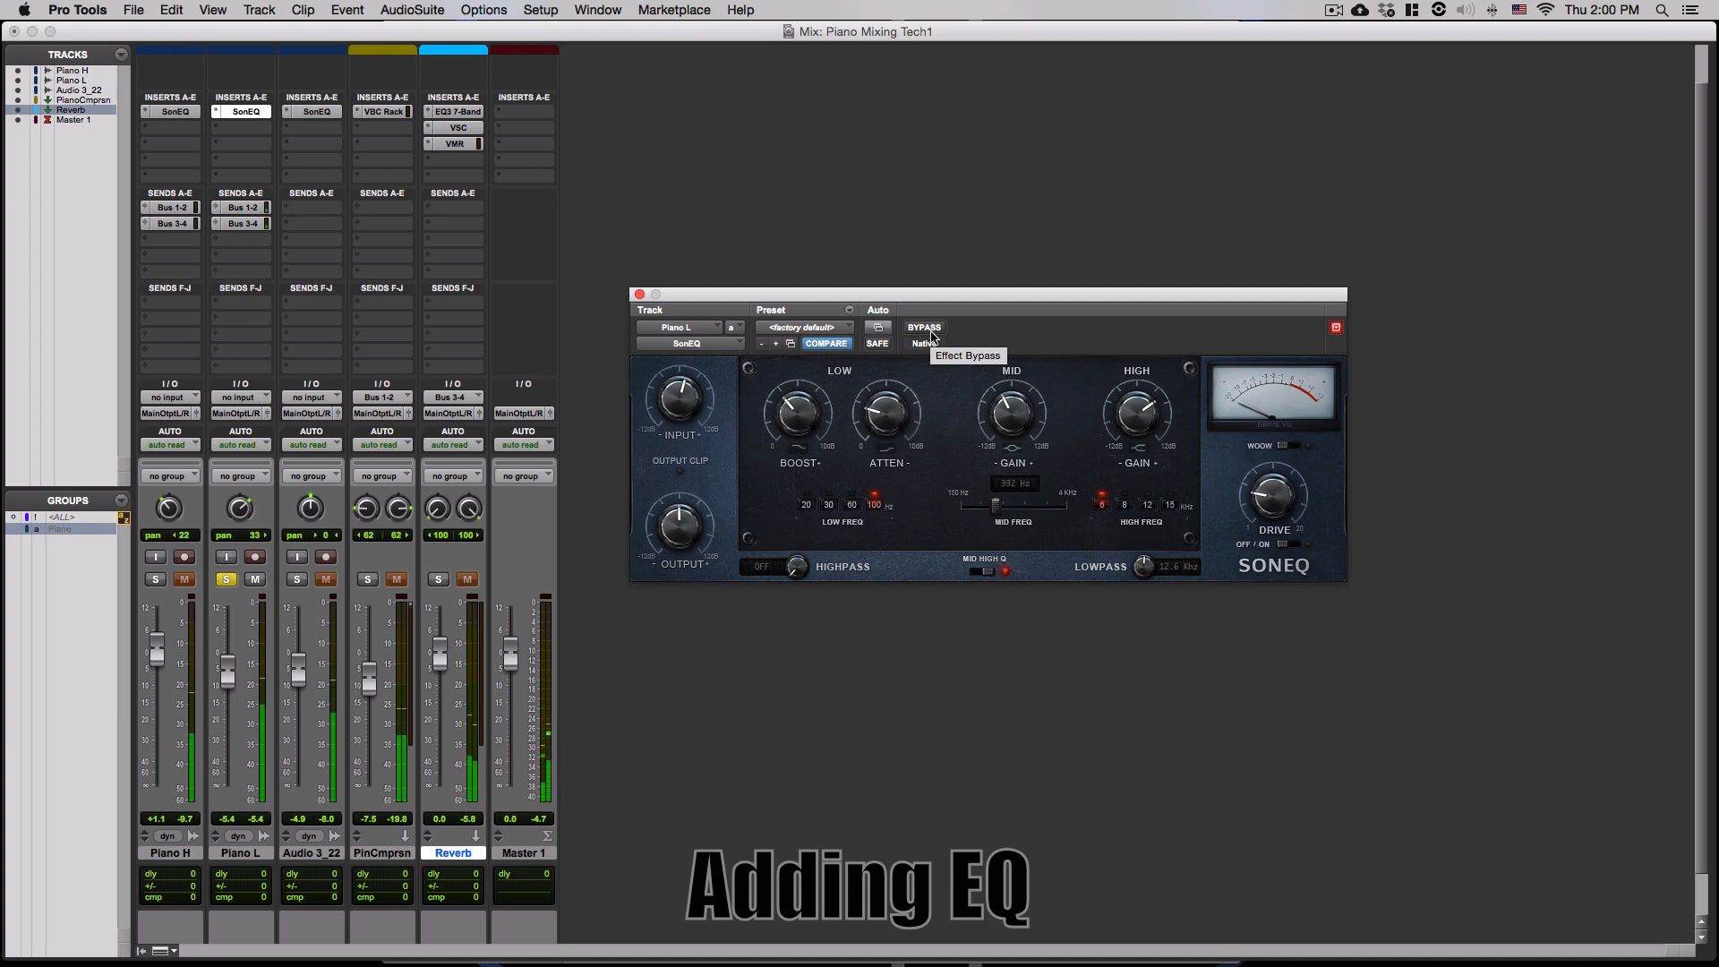
pyautogui.click(931, 331)
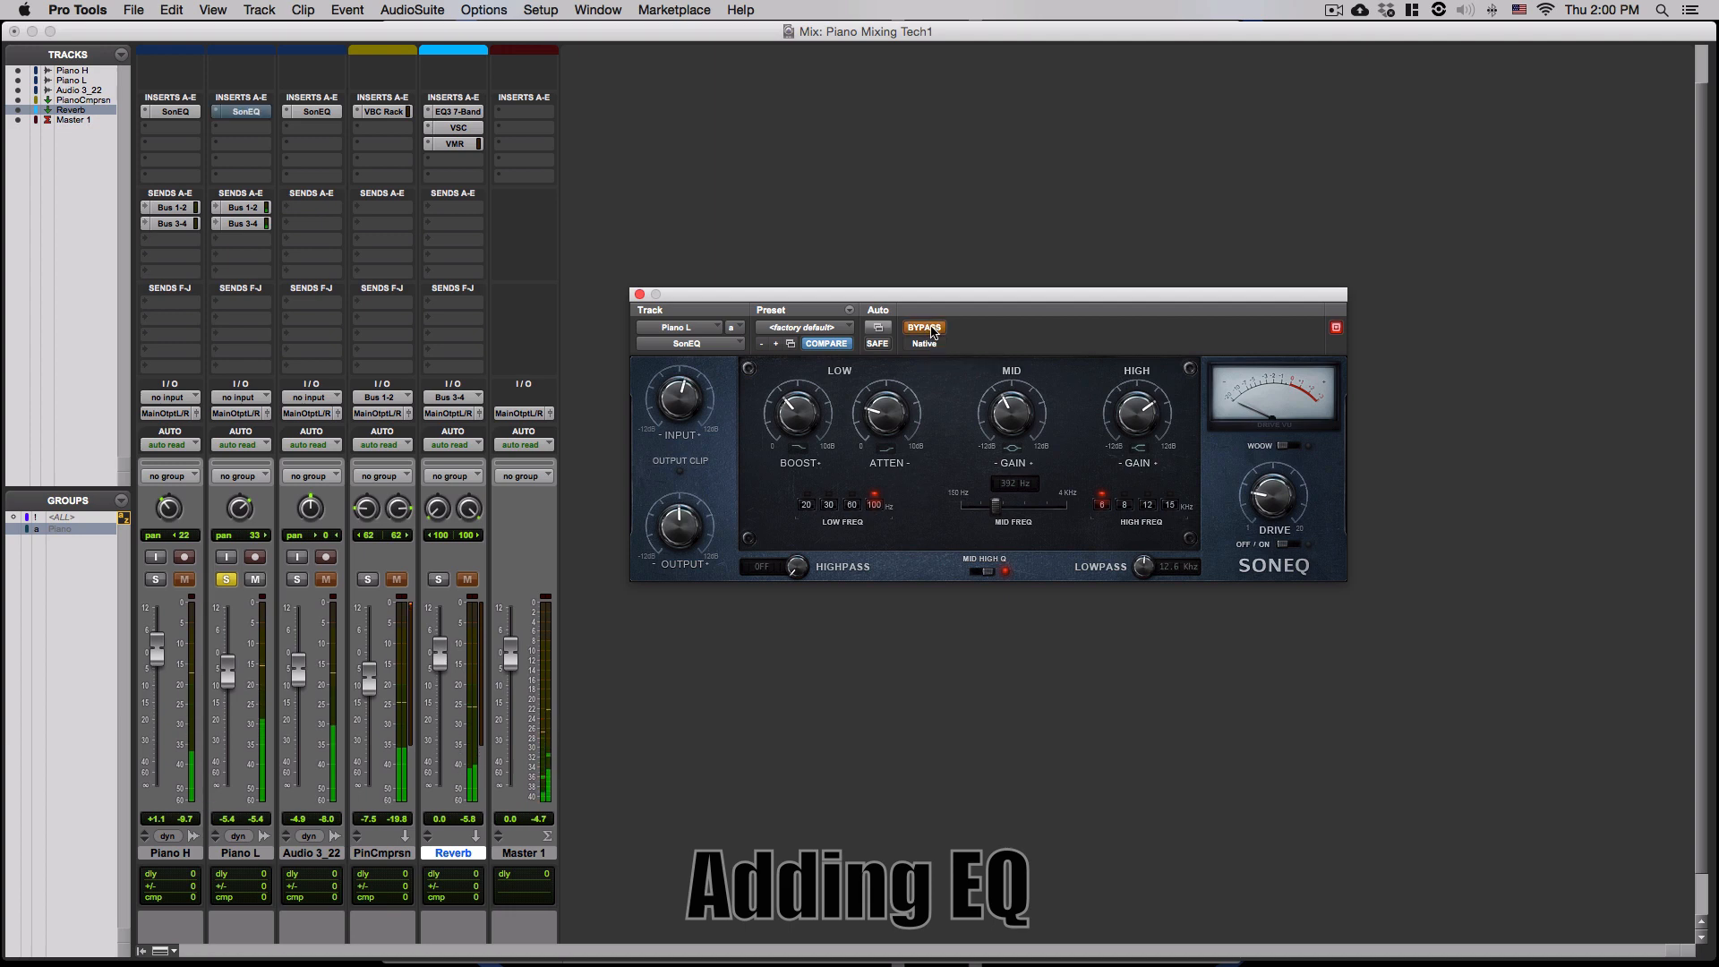
pyautogui.click(931, 331)
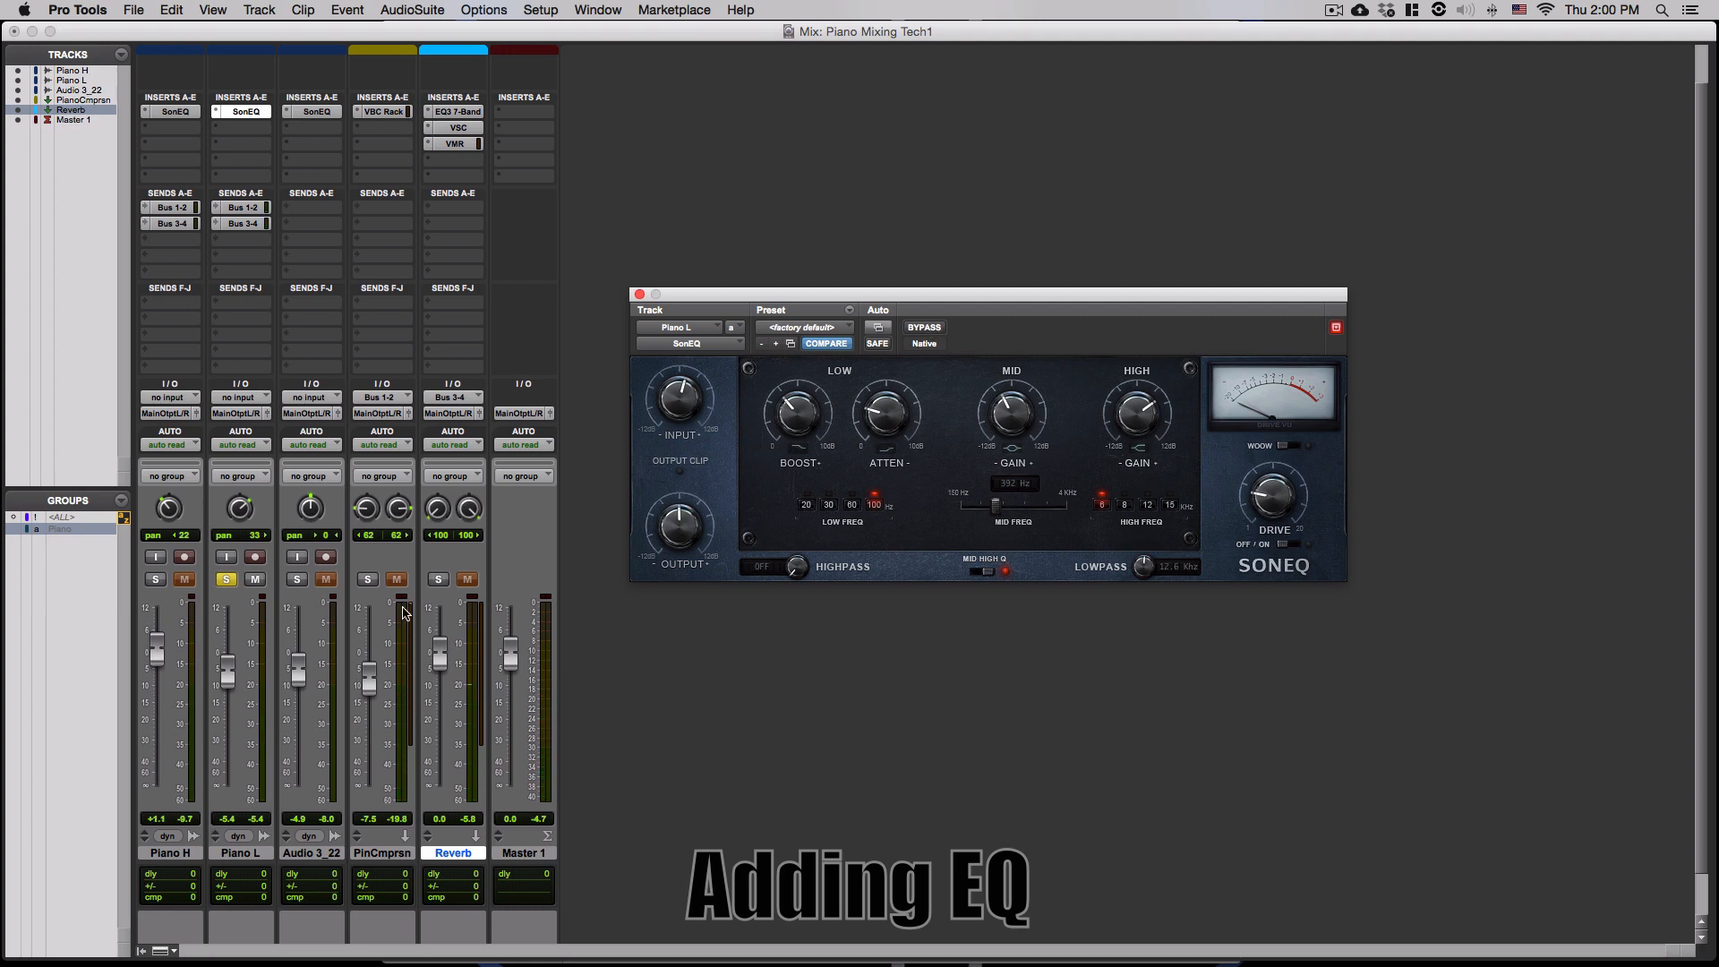
pyautogui.click(229, 584)
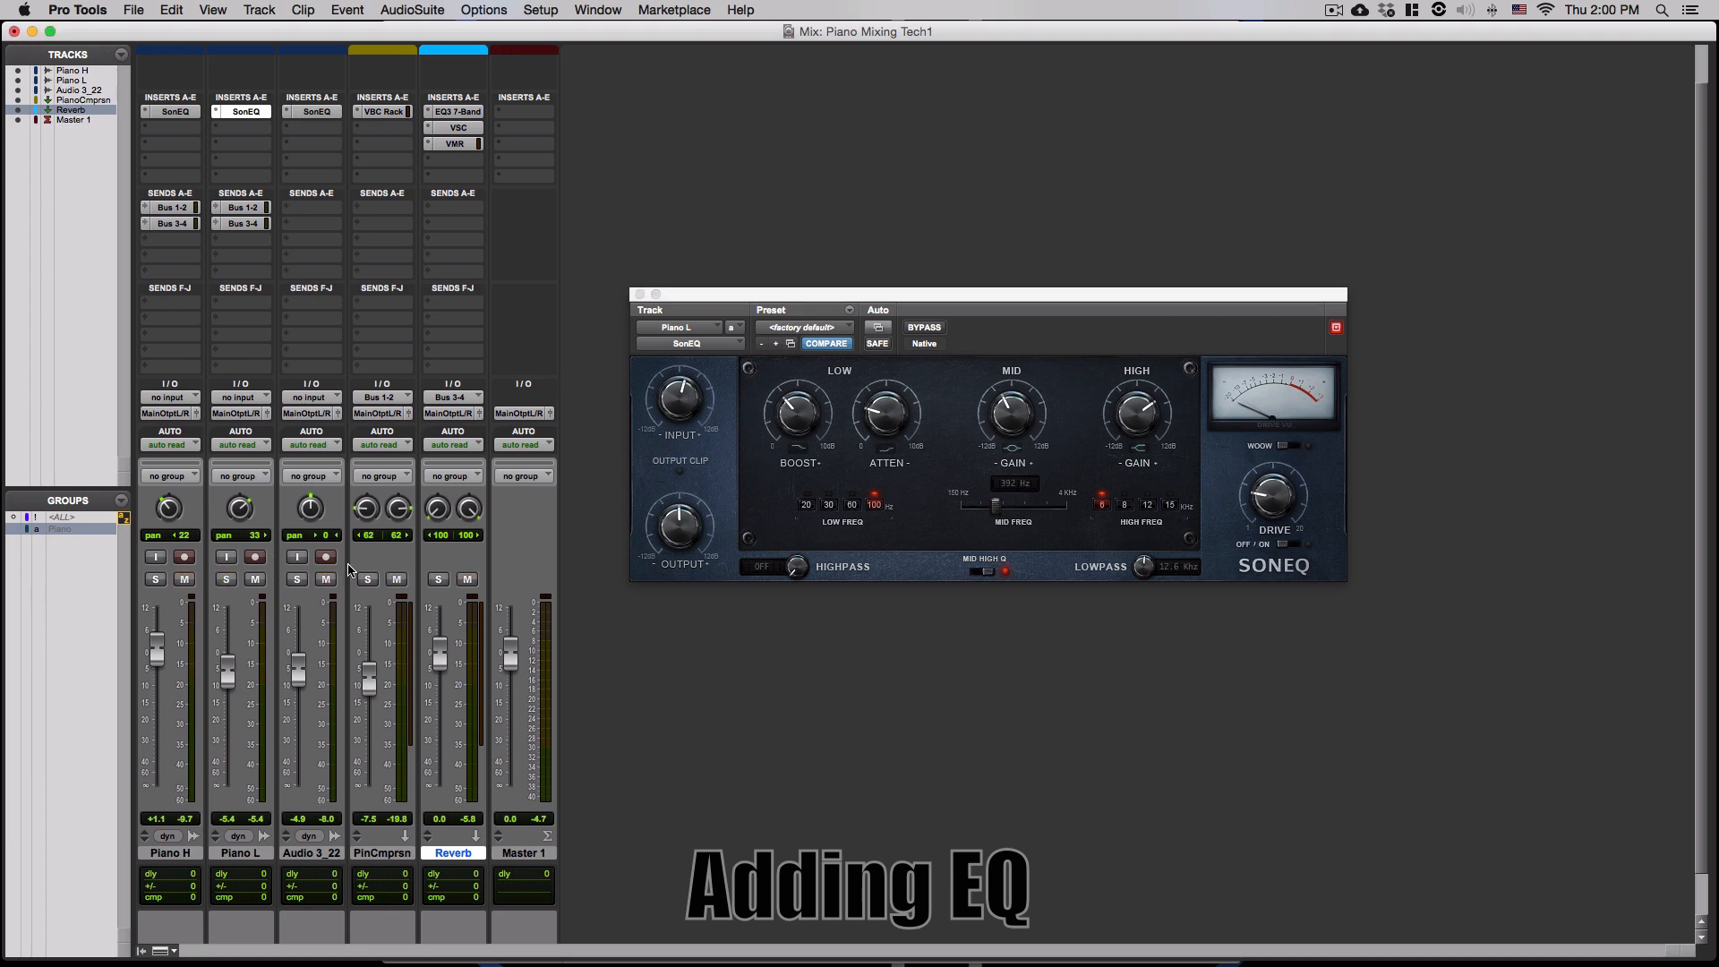
# - Solo Audio 3_22 and open its SonEQ equalizer in place of the Piano L plug-in window
pyautogui.click(297, 580)
pyautogui.click(640, 296)
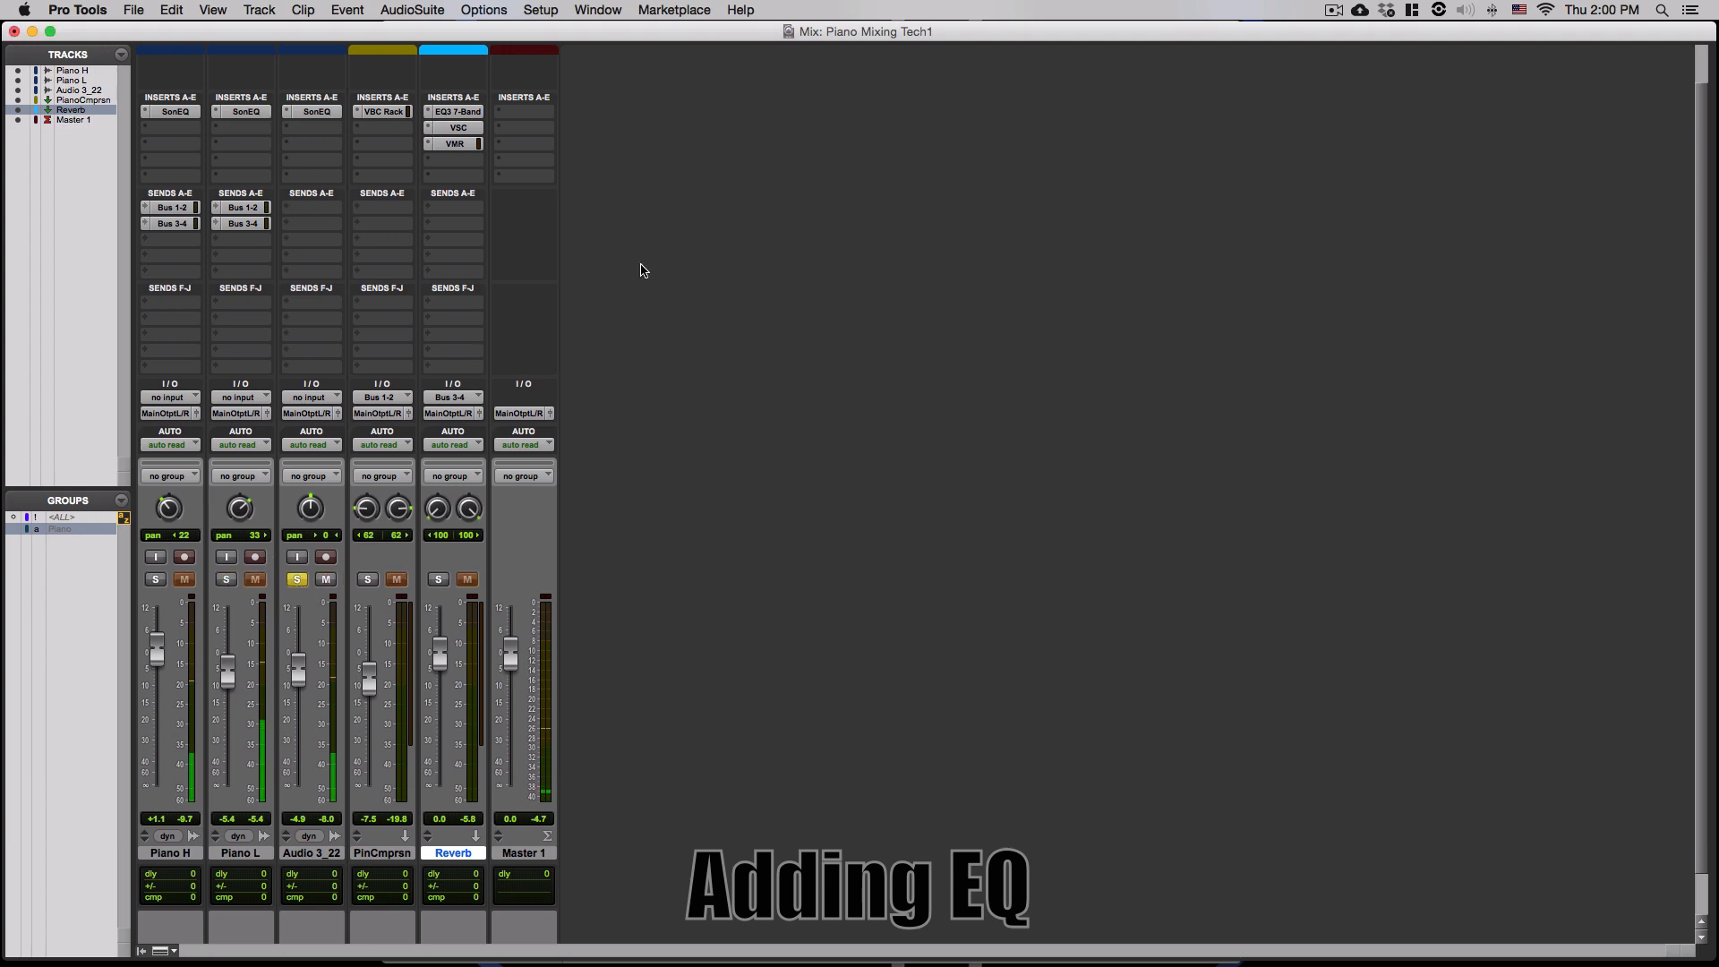
pyautogui.click(317, 112)
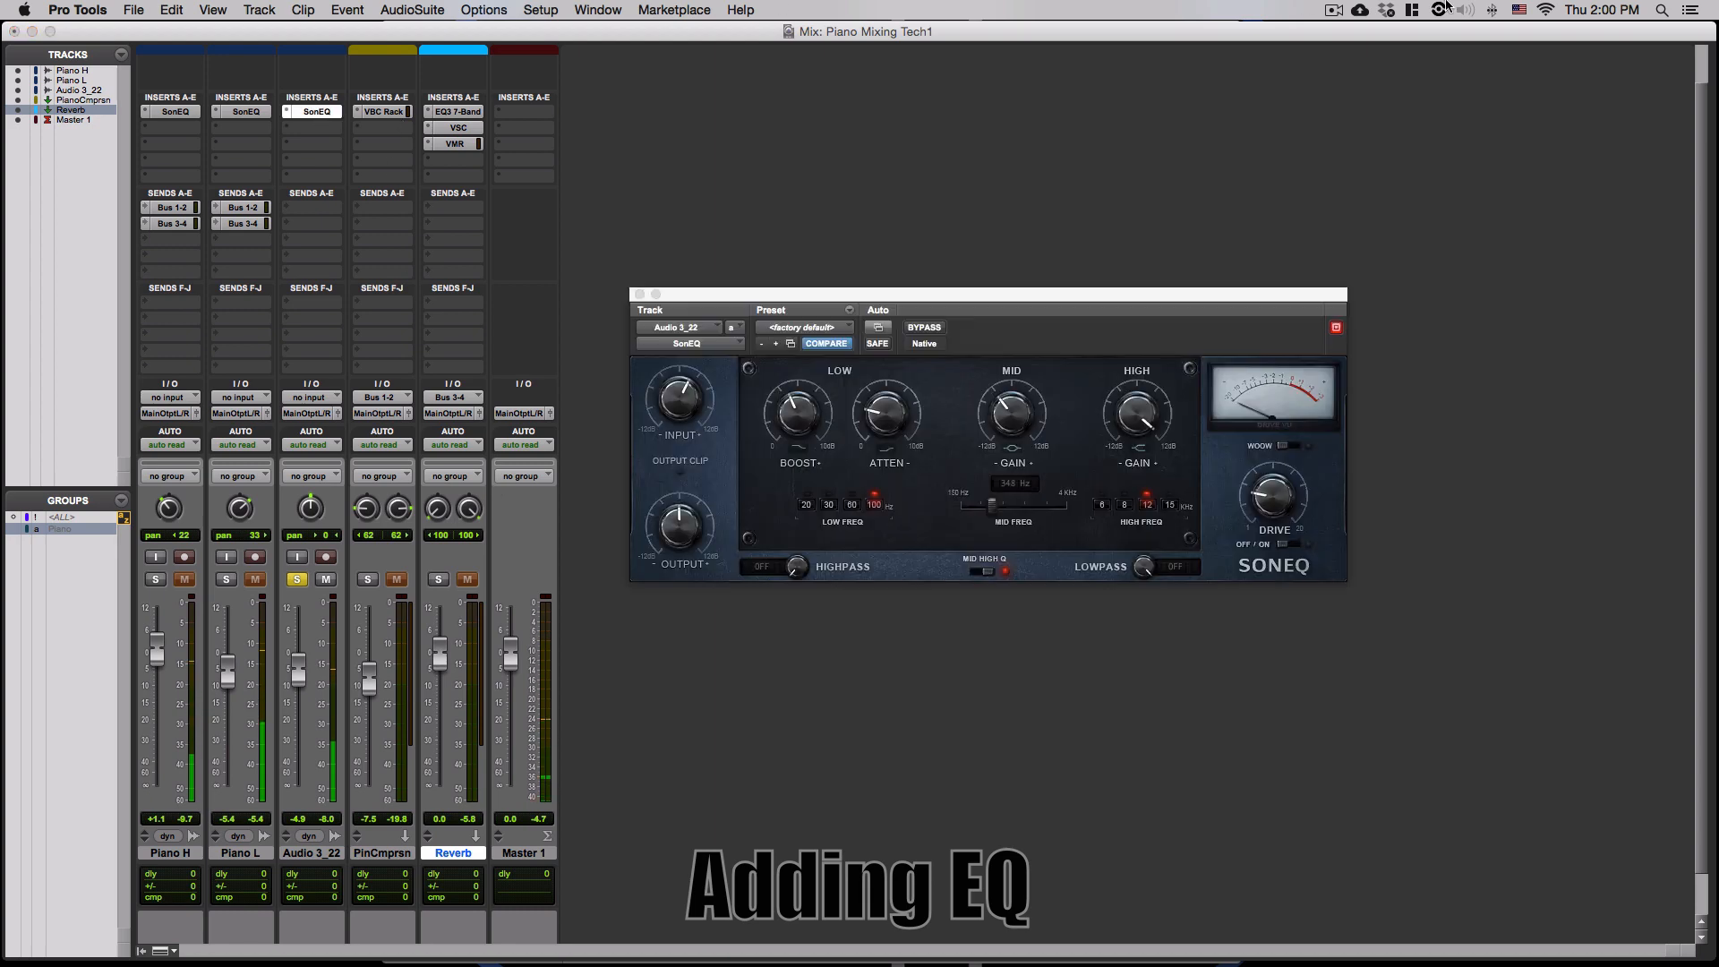
# - Compare Audio 3_22 with its SonEQ bypassed and active, ending with it active, then close the plug-in and unsolo the track
pyautogui.click(924, 328)
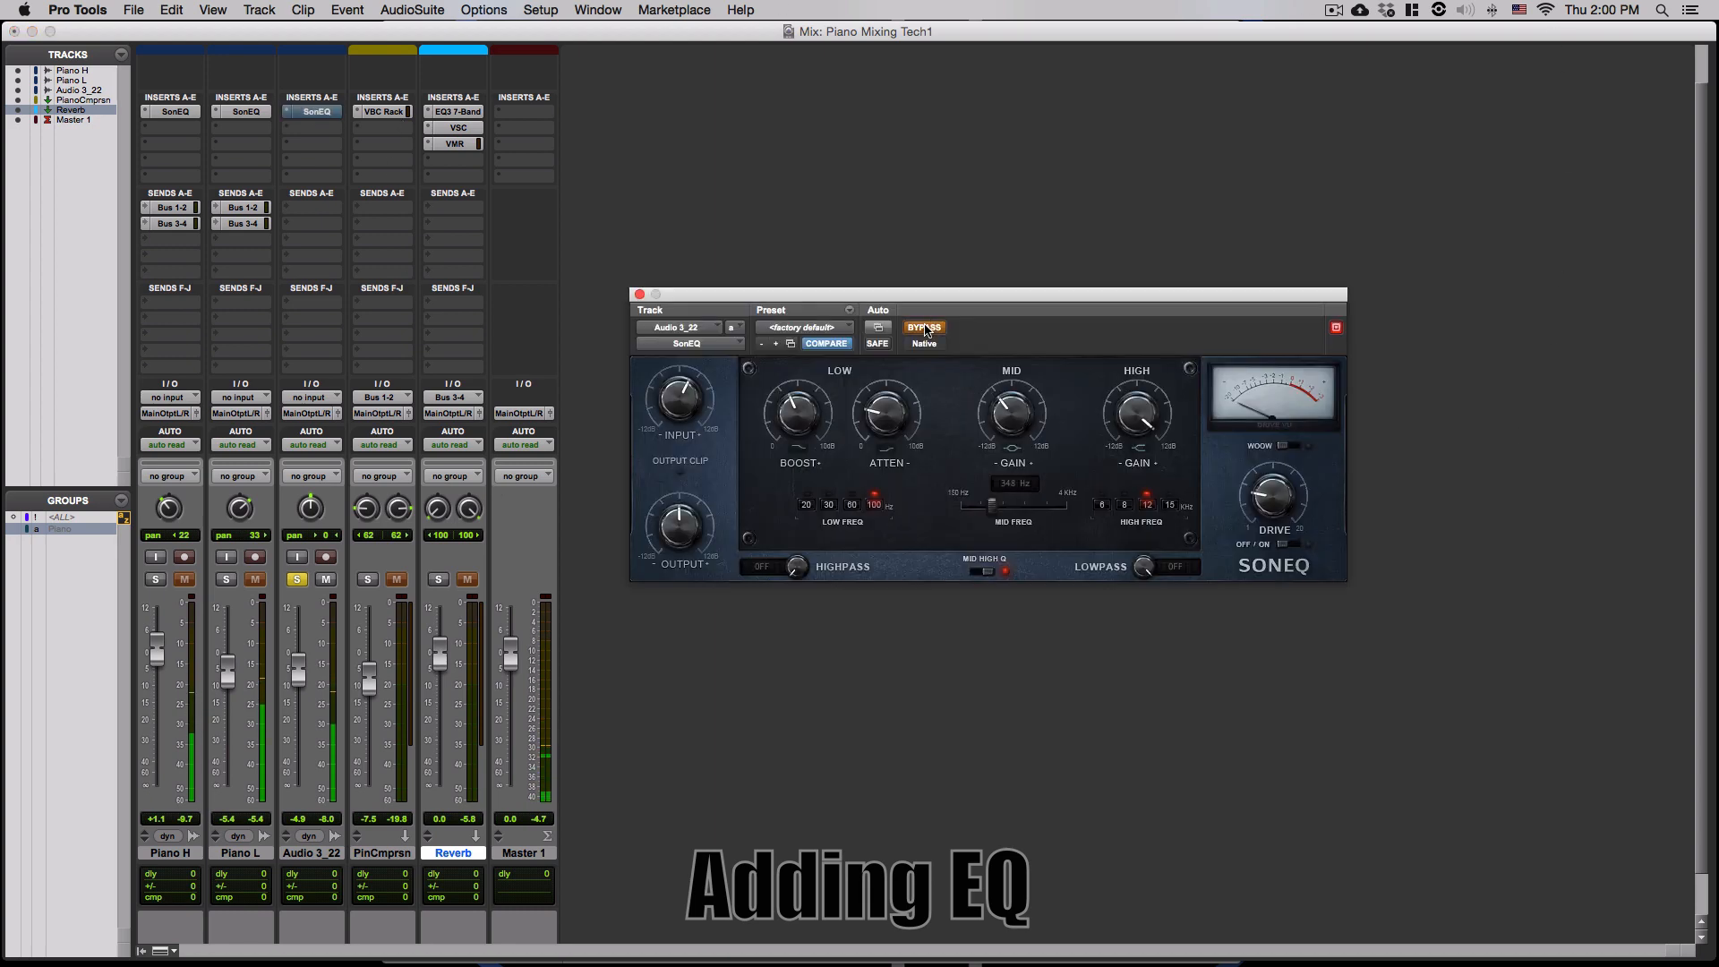
pyautogui.click(924, 327)
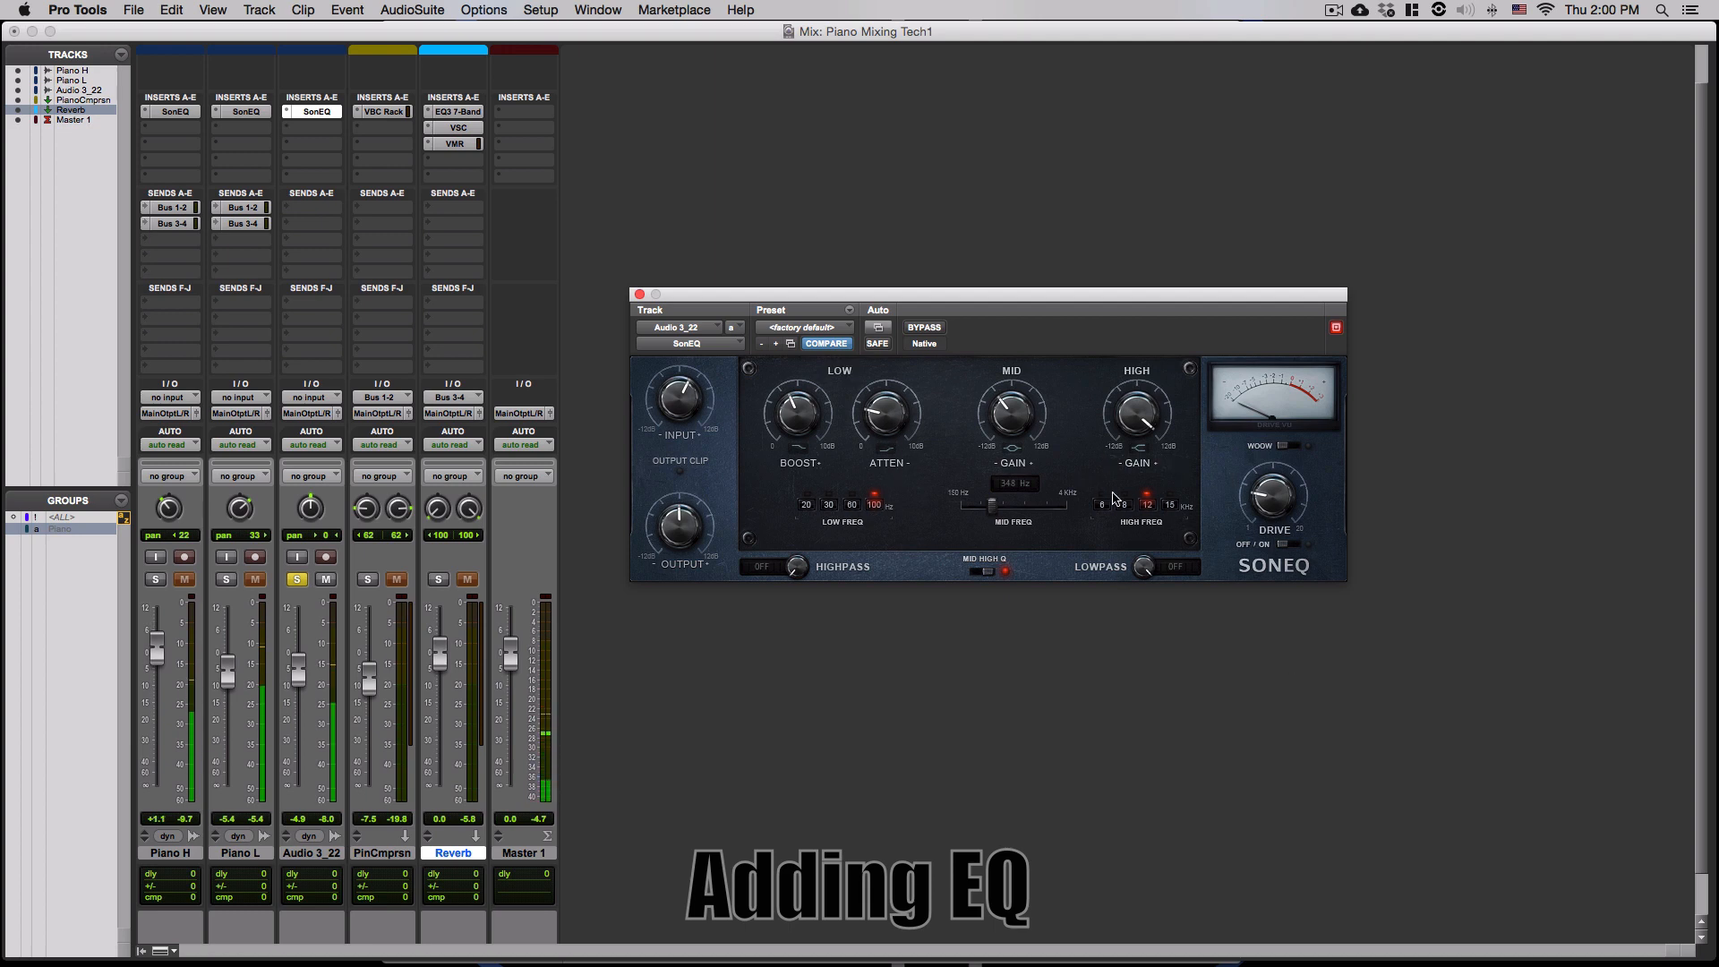
pyautogui.click(924, 328)
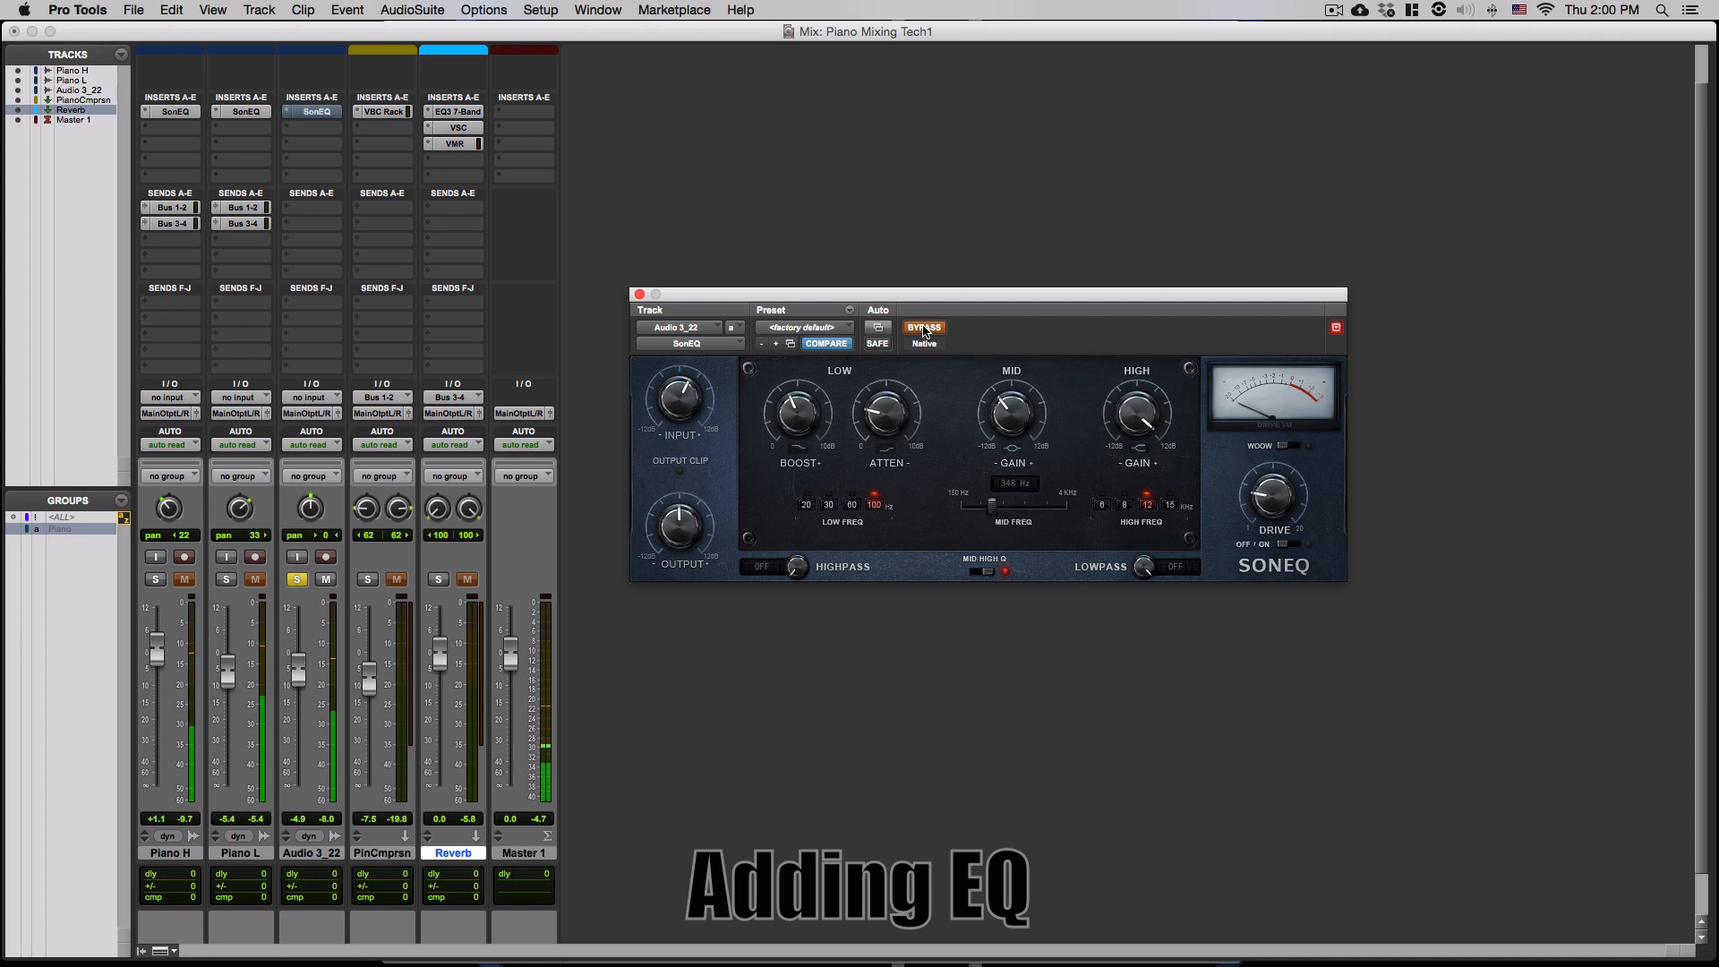
pyautogui.click(924, 328)
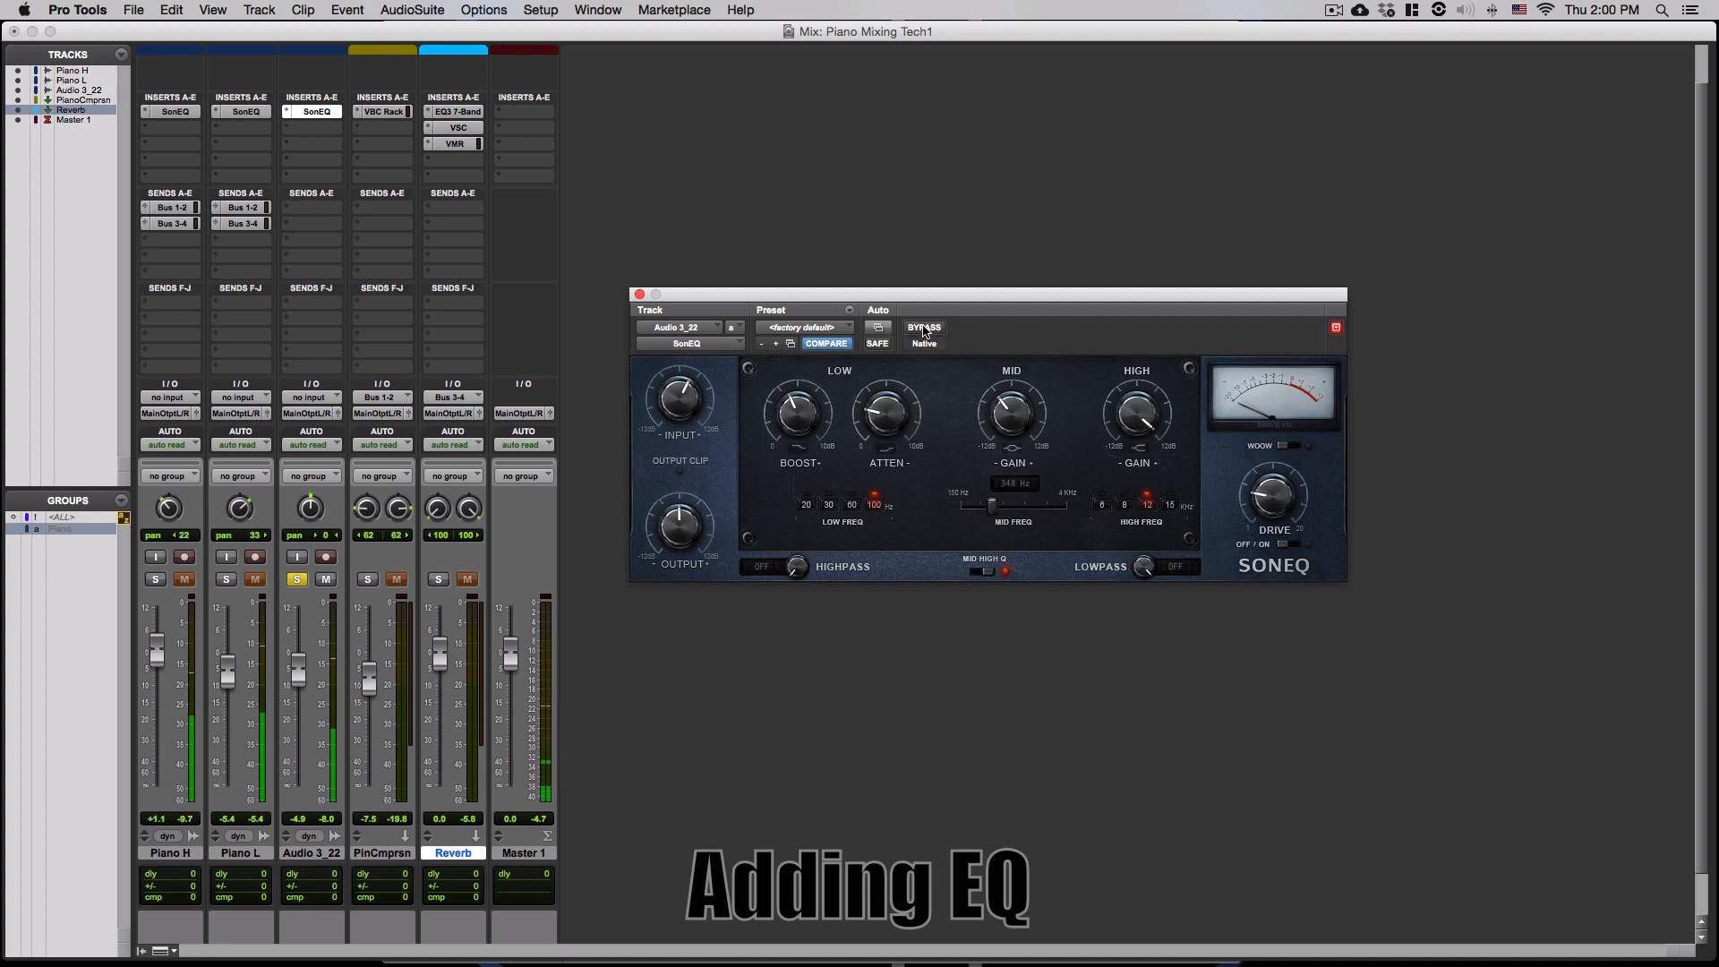
pyautogui.click(639, 294)
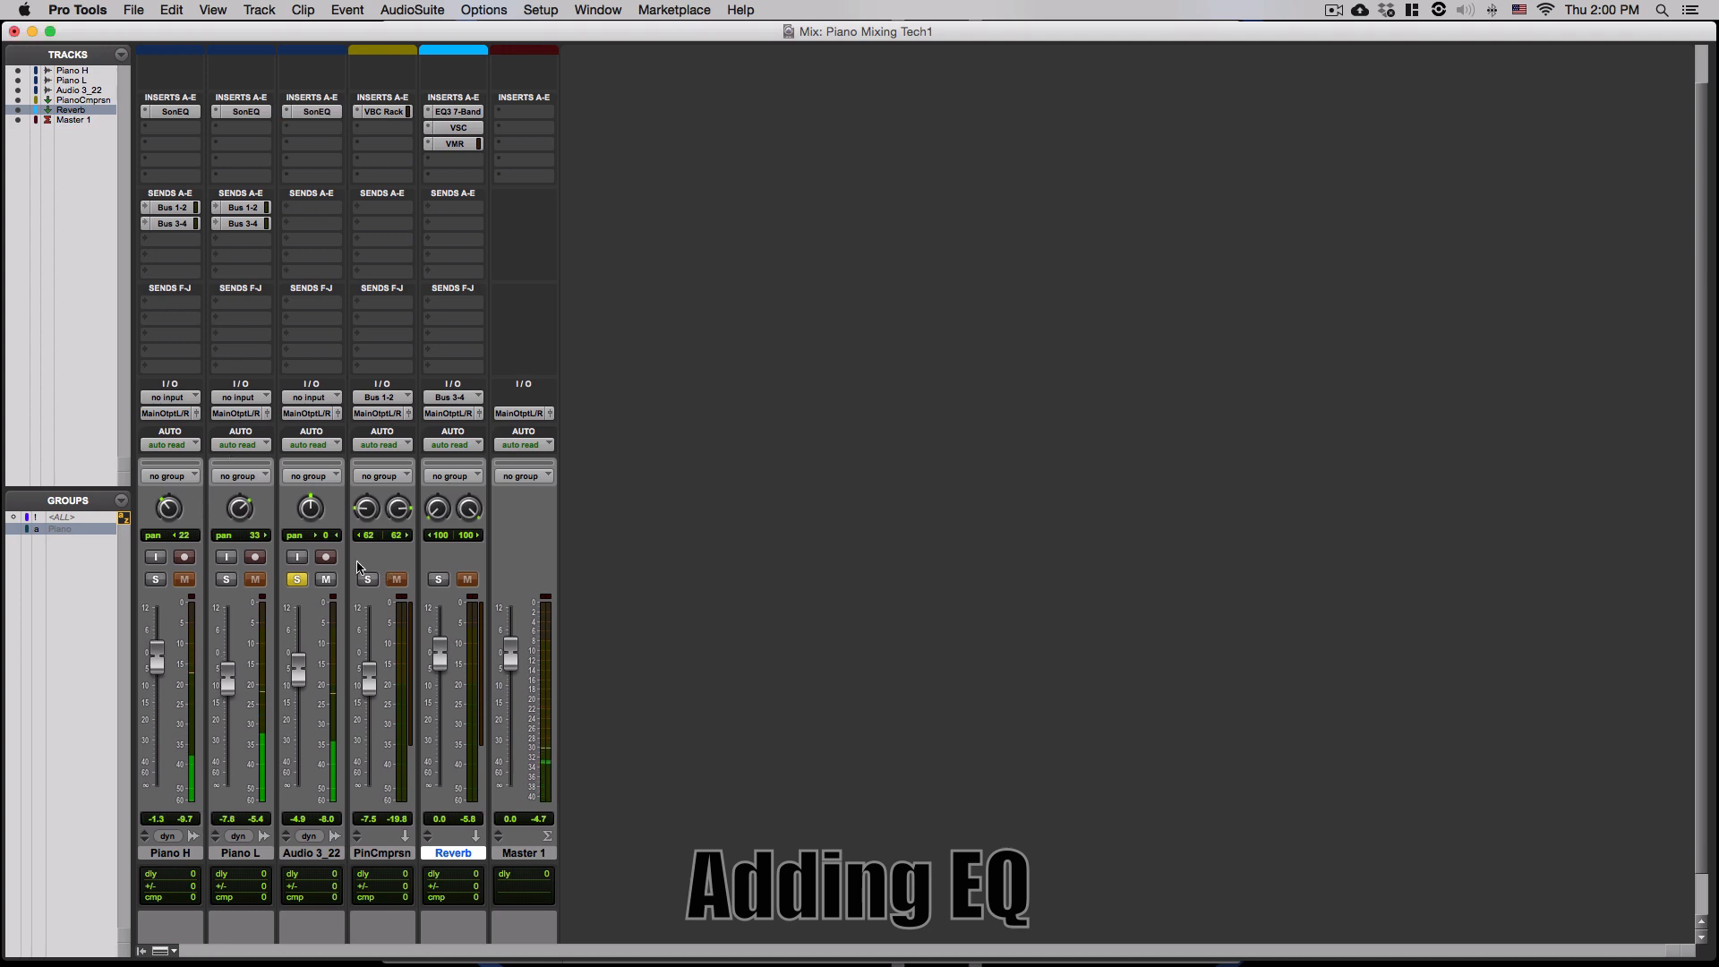
pyautogui.click(294, 580)
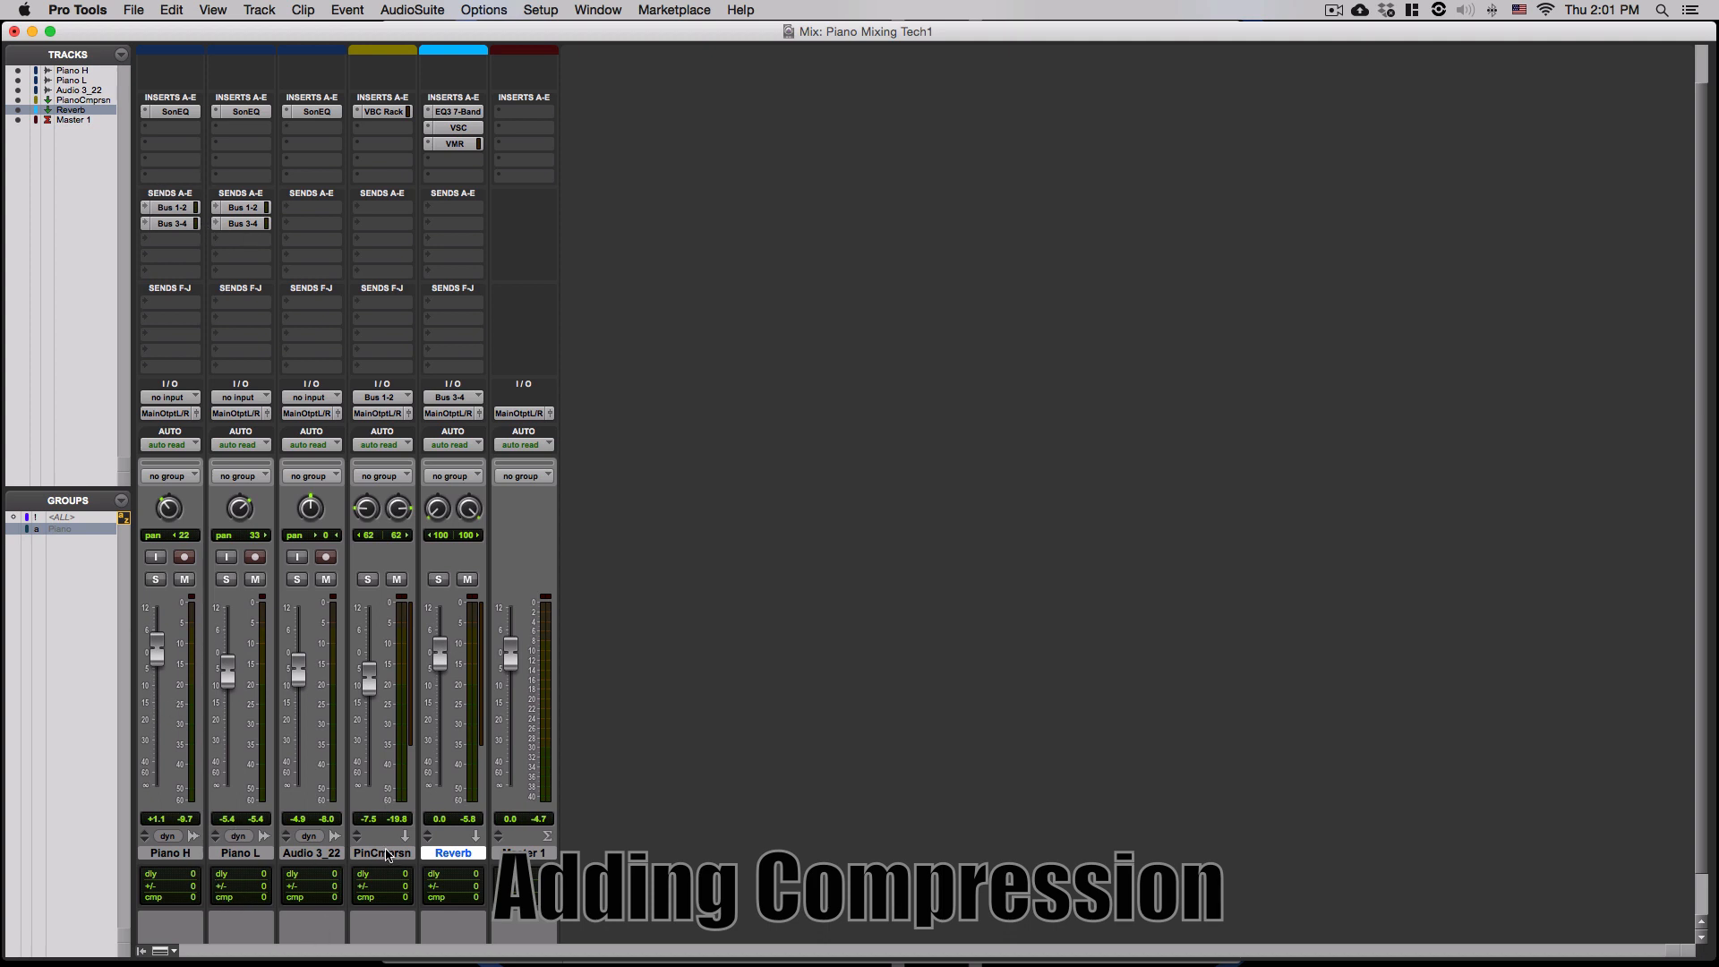
# - Open the VBC Rack on the Piano Compression track, move its window fully into view and review the FG-Grey and FG-Red compressor settings
pyautogui.click(380, 112)
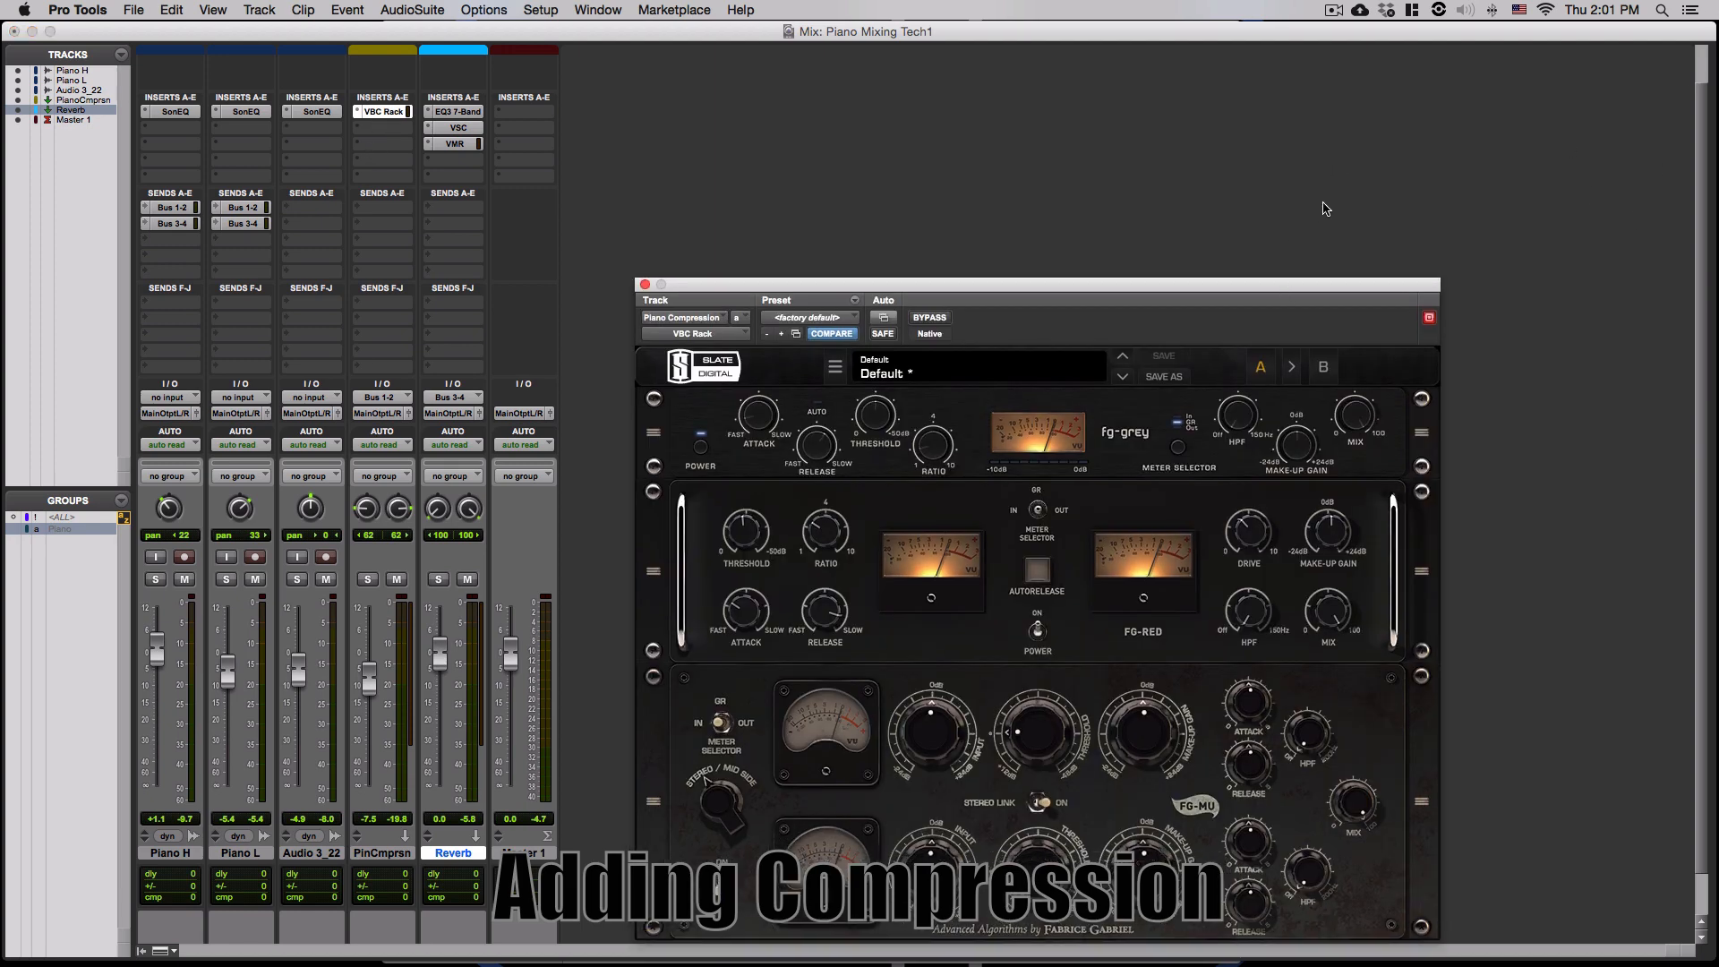
pyautogui.moveTo(1190, 284); pyautogui.dragTo(1251, 158)
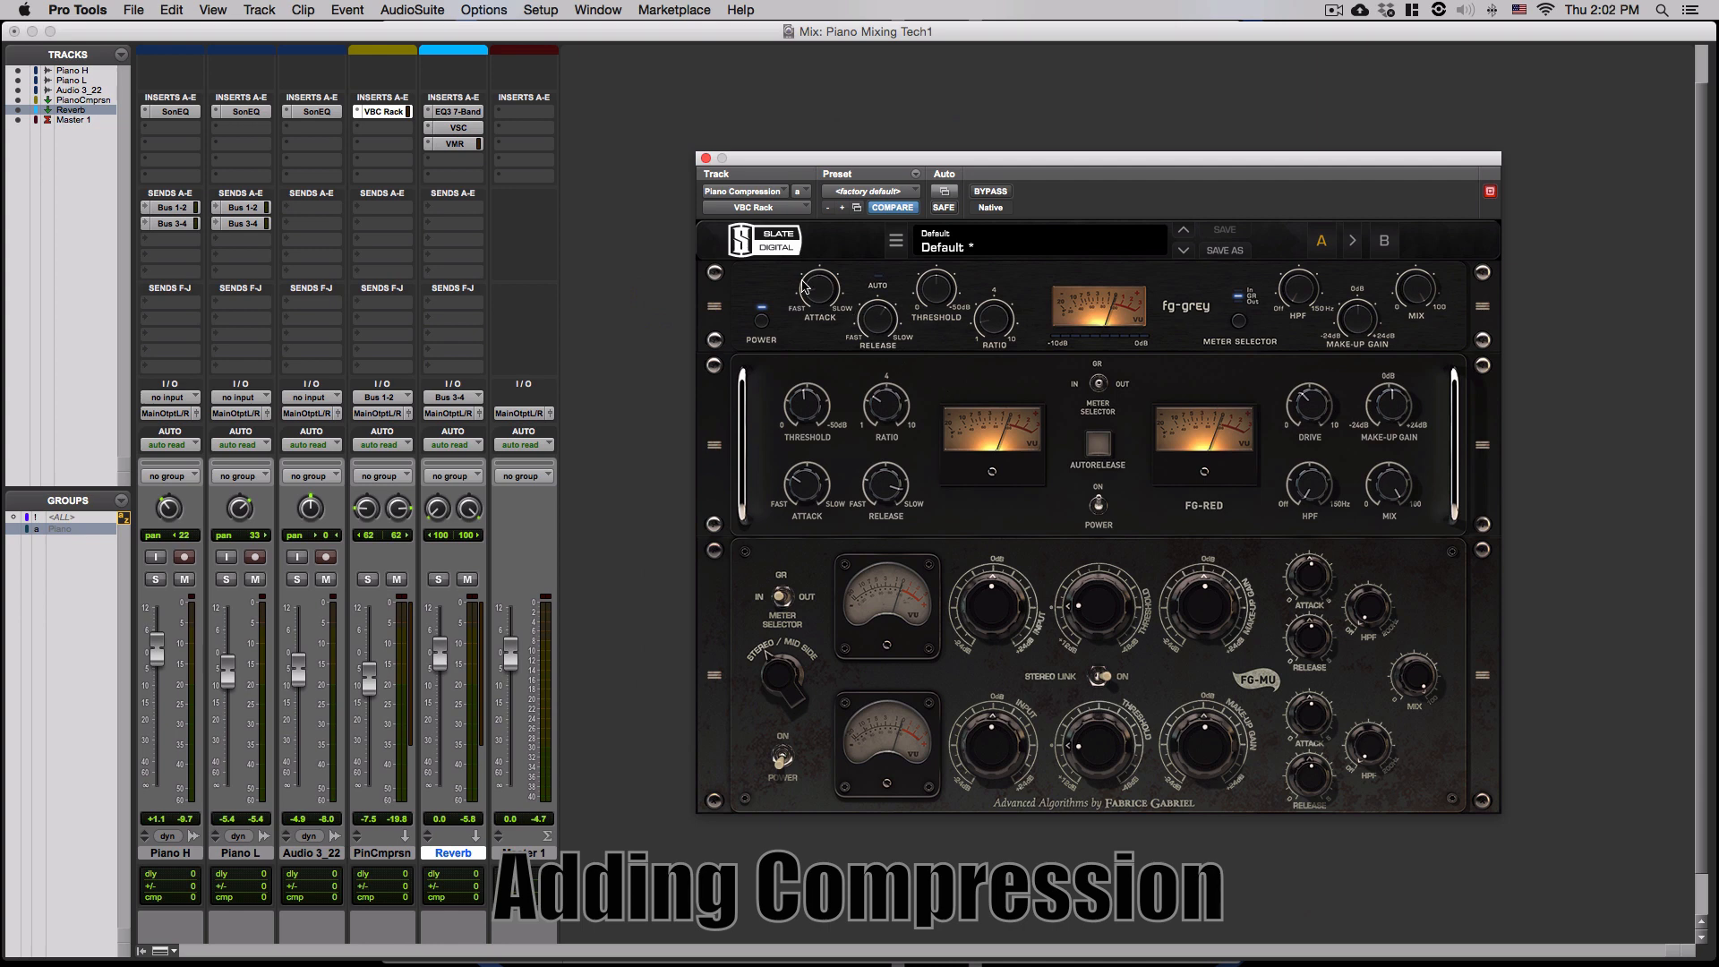
pyautogui.moveTo(803, 287)
pyautogui.moveTo(998, 328)
pyautogui.moveTo(931, 303)
pyautogui.moveTo(815, 414)
pyautogui.moveTo(805, 491)
pyautogui.moveTo(883, 486)
pyautogui.moveTo(887, 418)
# - Compare the playing piano mix with the VBC Rack bypassed and active, ending with it active, and close the plug-in
pyautogui.click(989, 194)
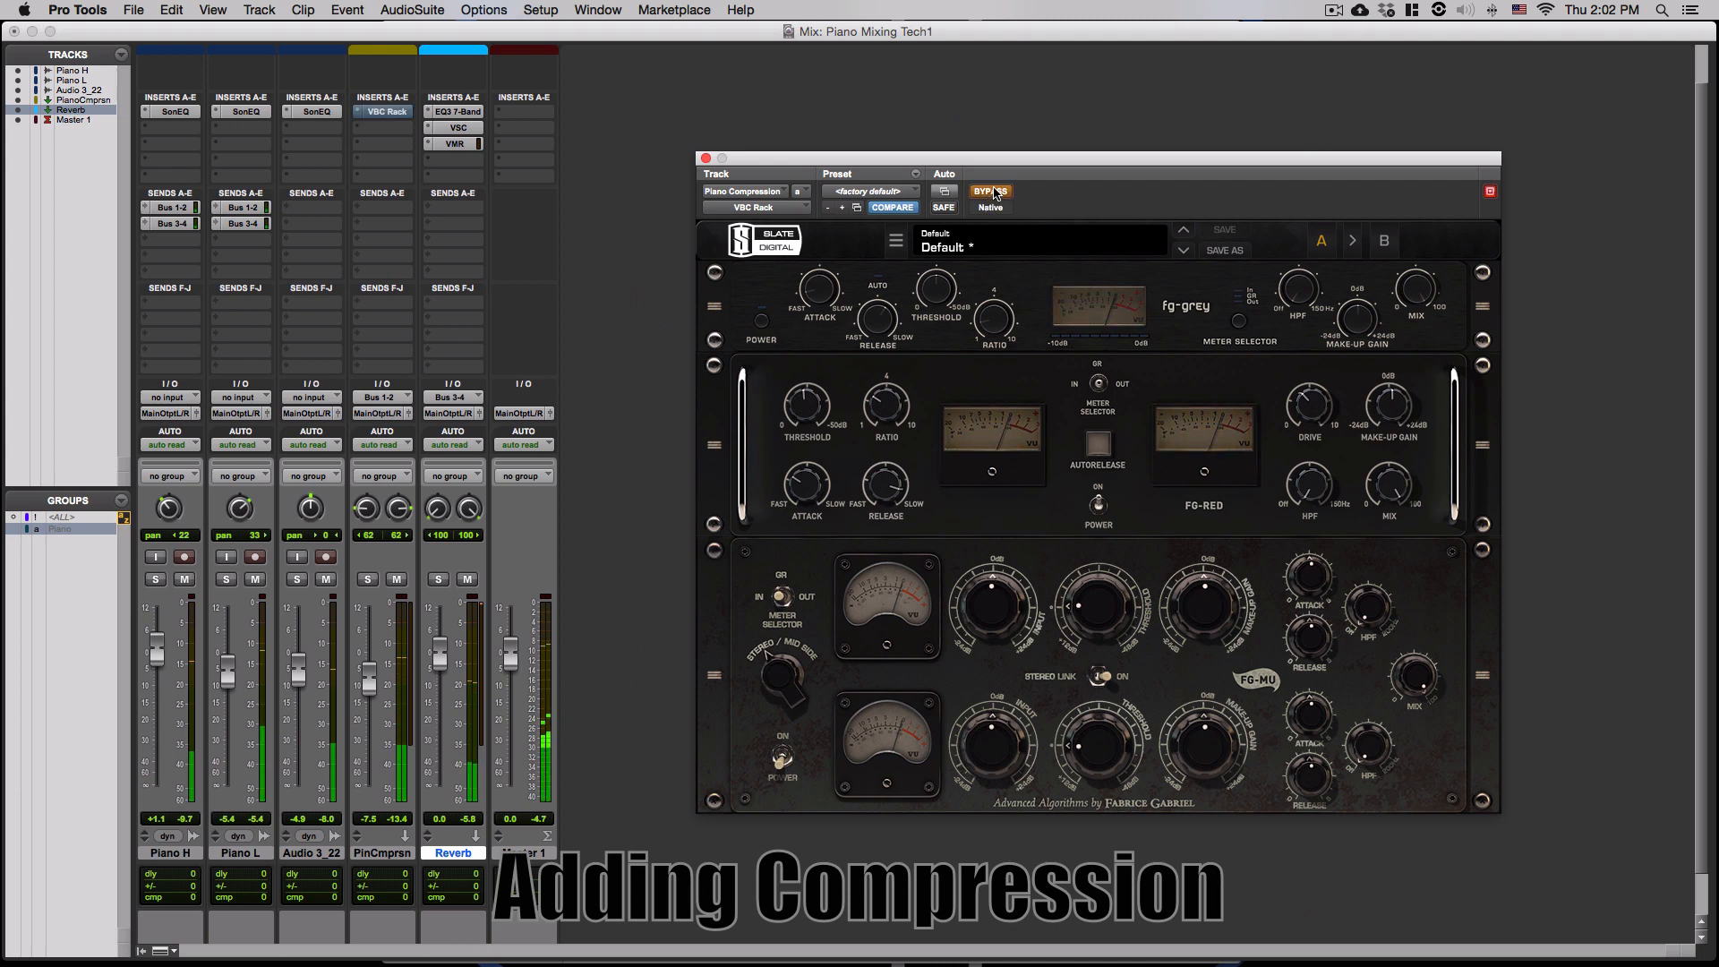
pyautogui.click(994, 192)
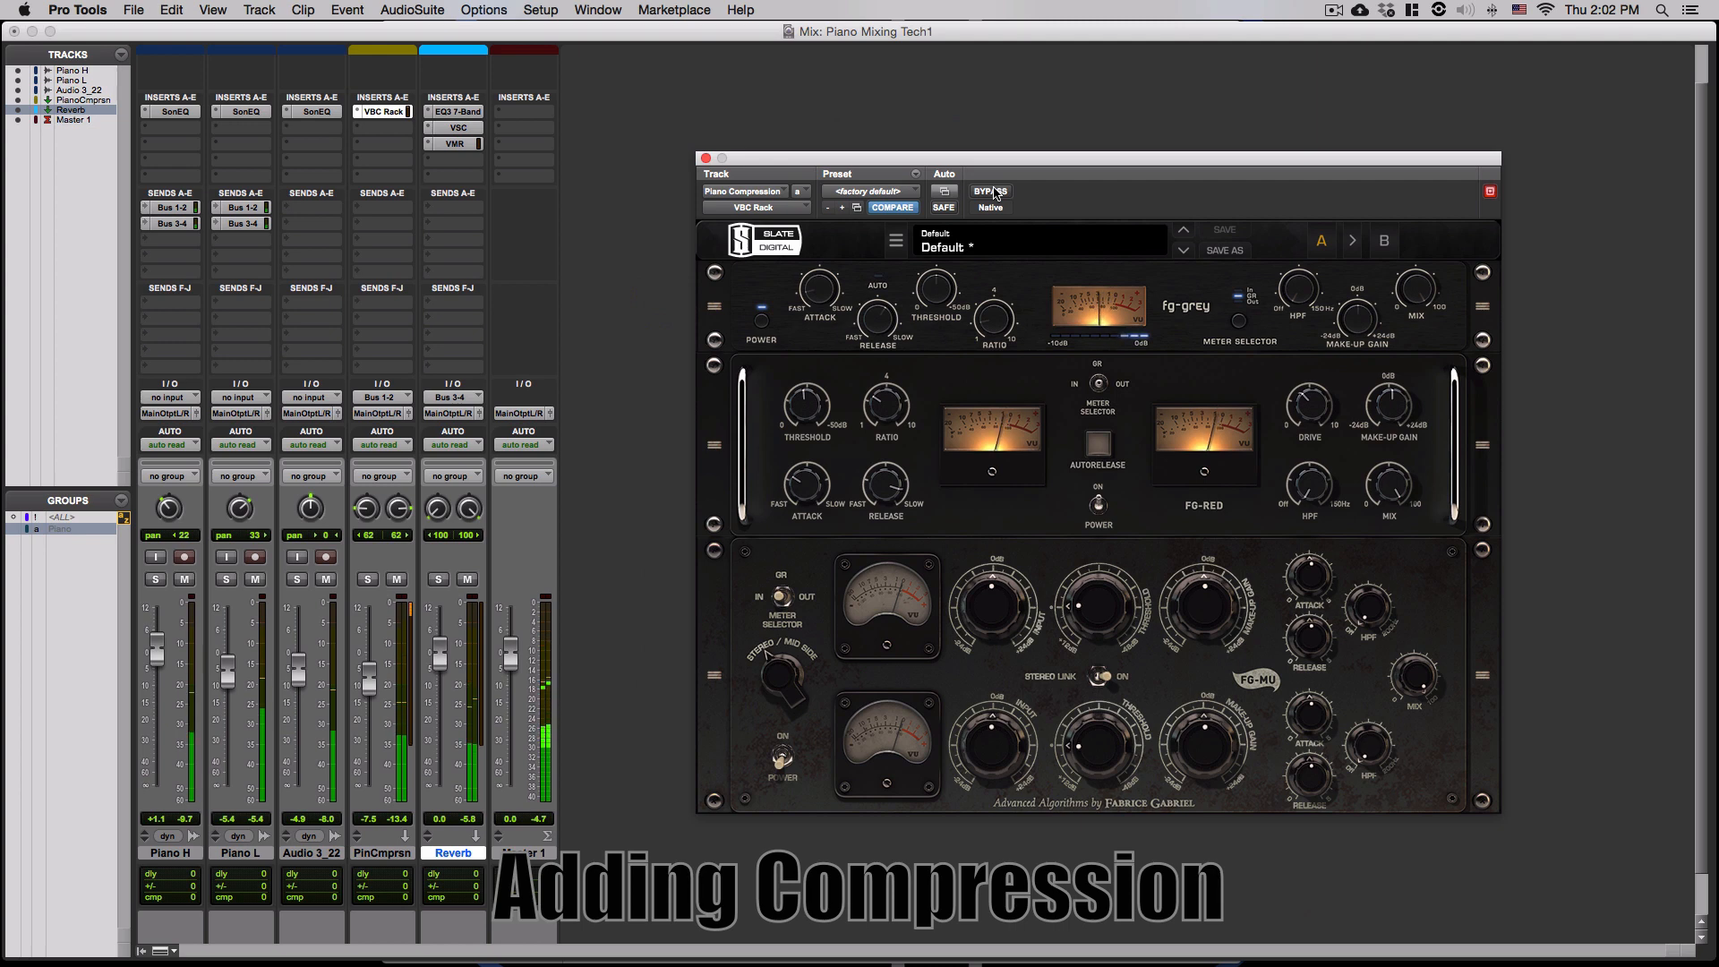
pyautogui.click(994, 193)
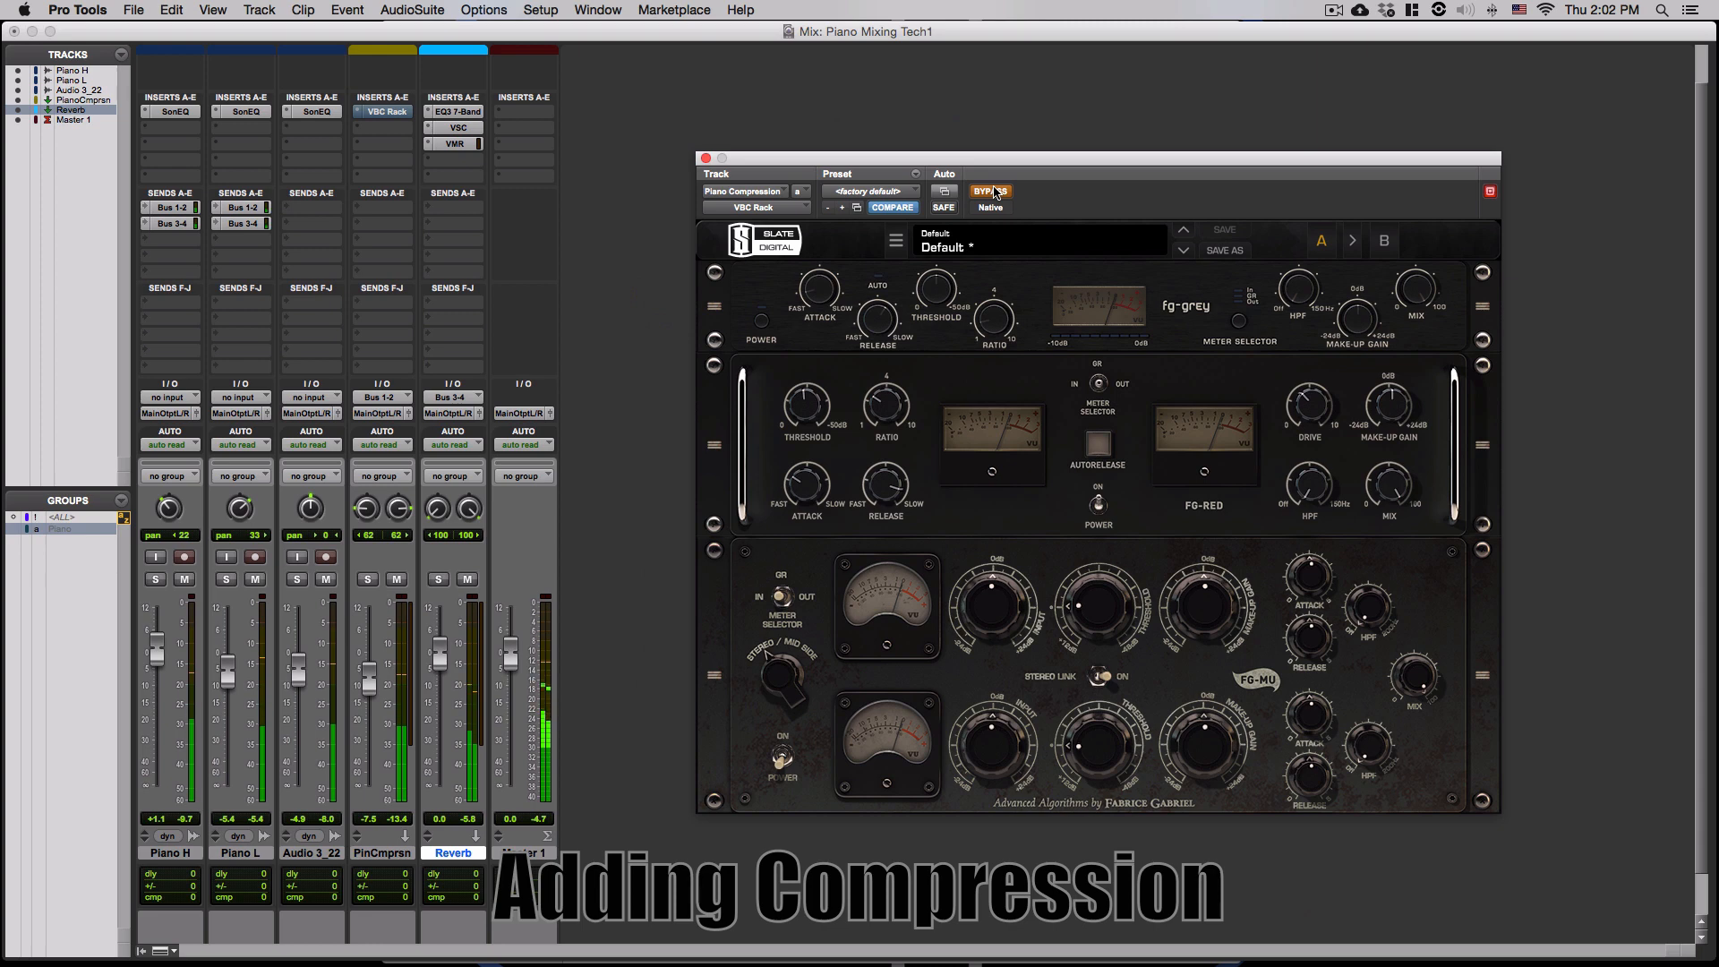
pyautogui.click(994, 192)
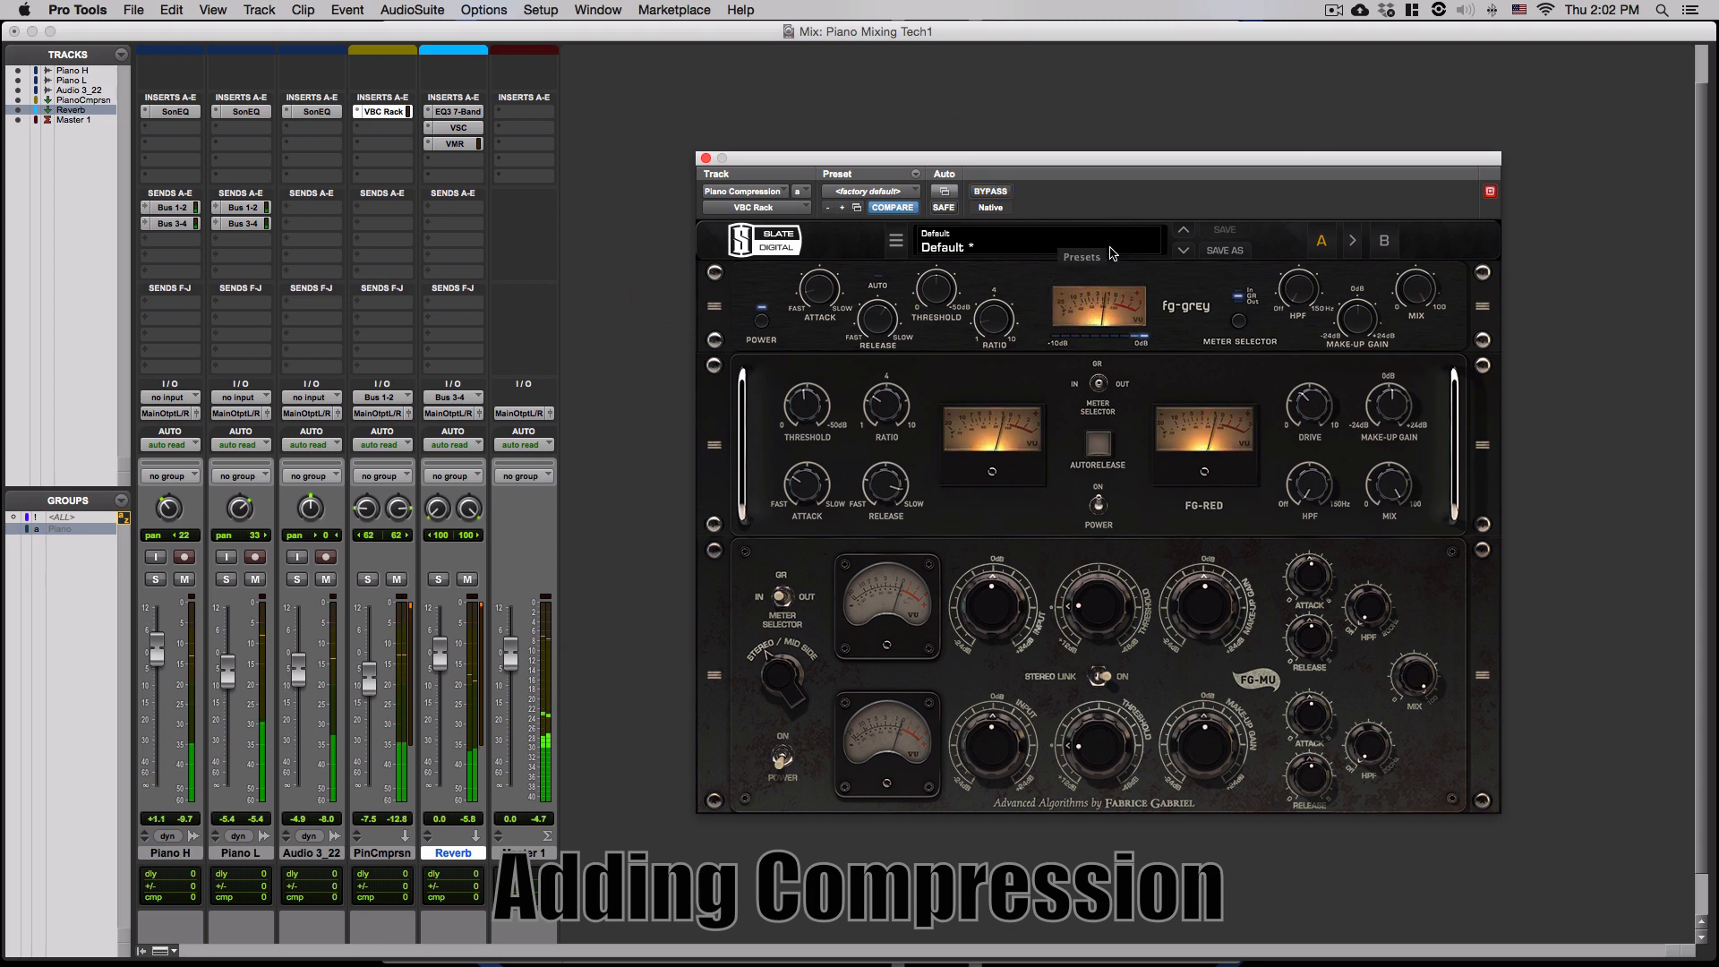
pyautogui.click(982, 193)
pyautogui.click(981, 192)
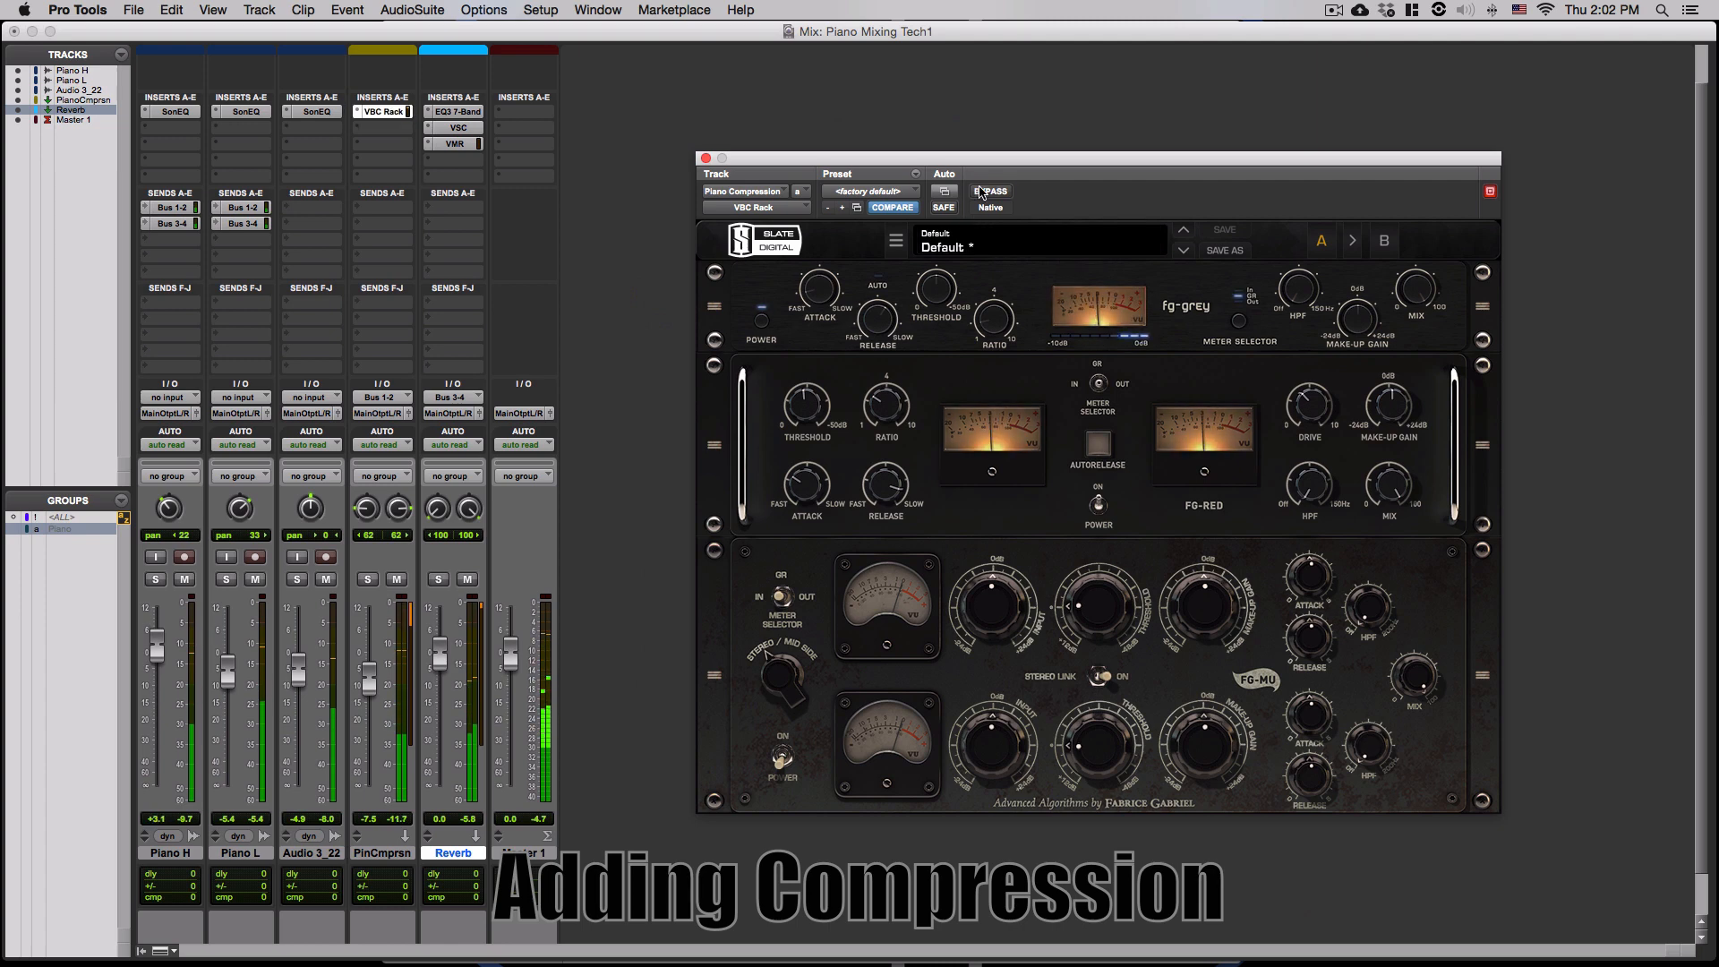
pyautogui.moveTo(1121, 232)
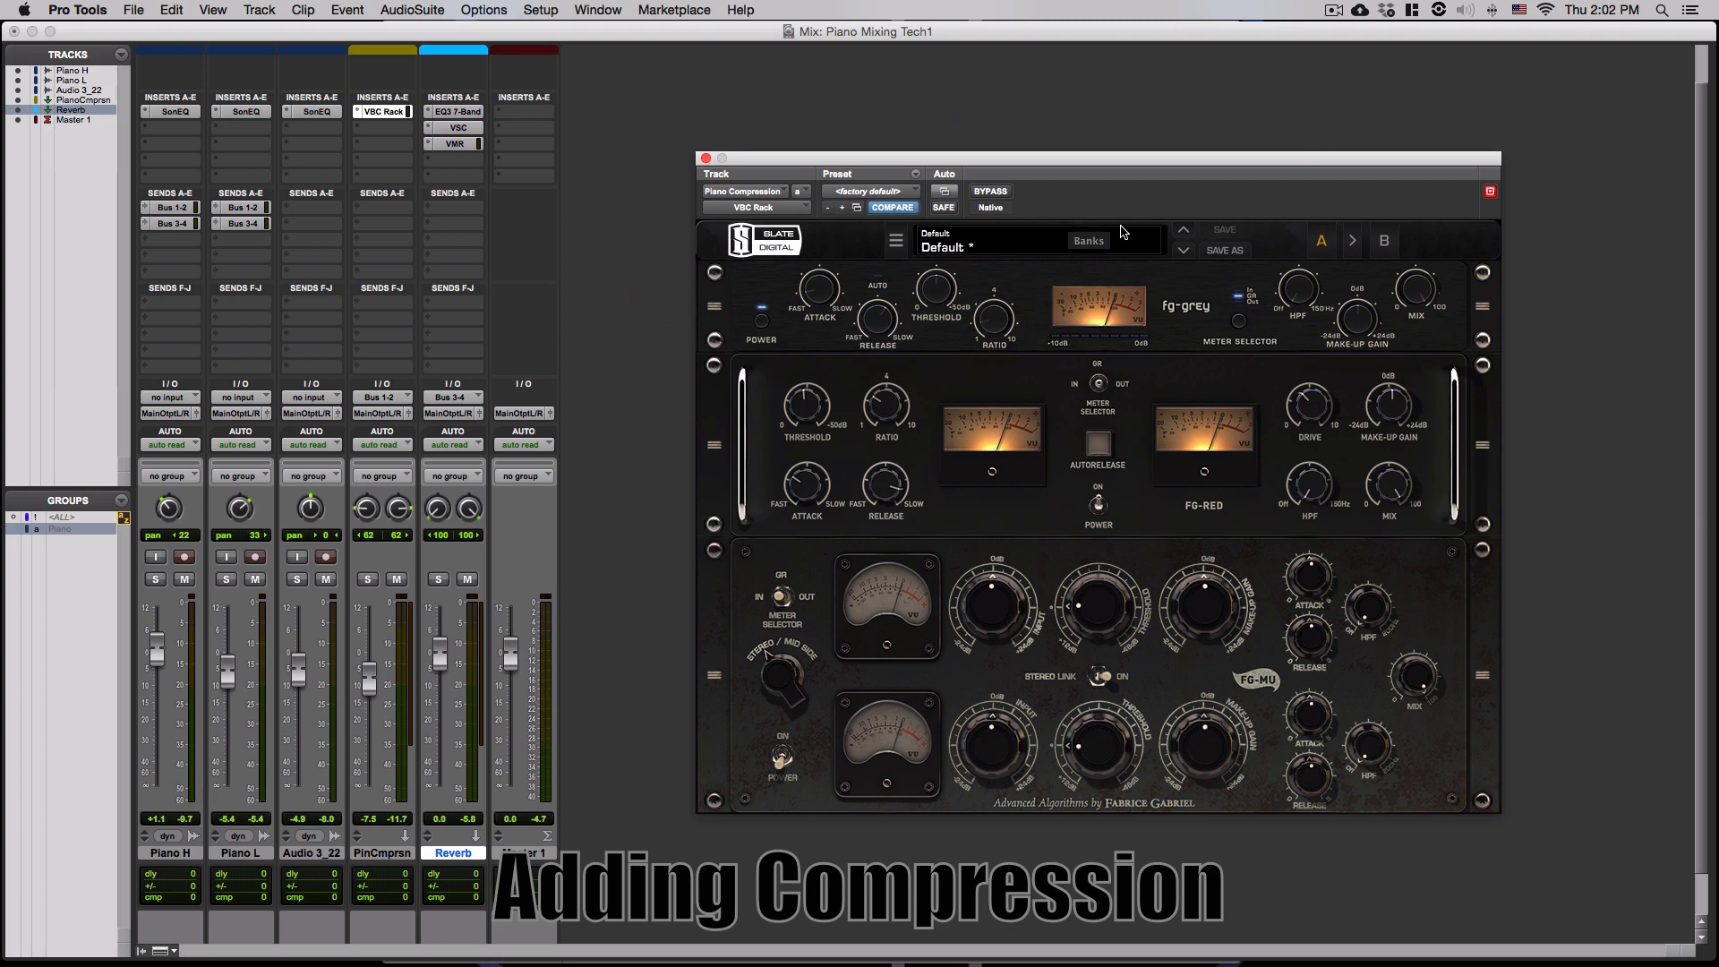
pyautogui.click(703, 160)
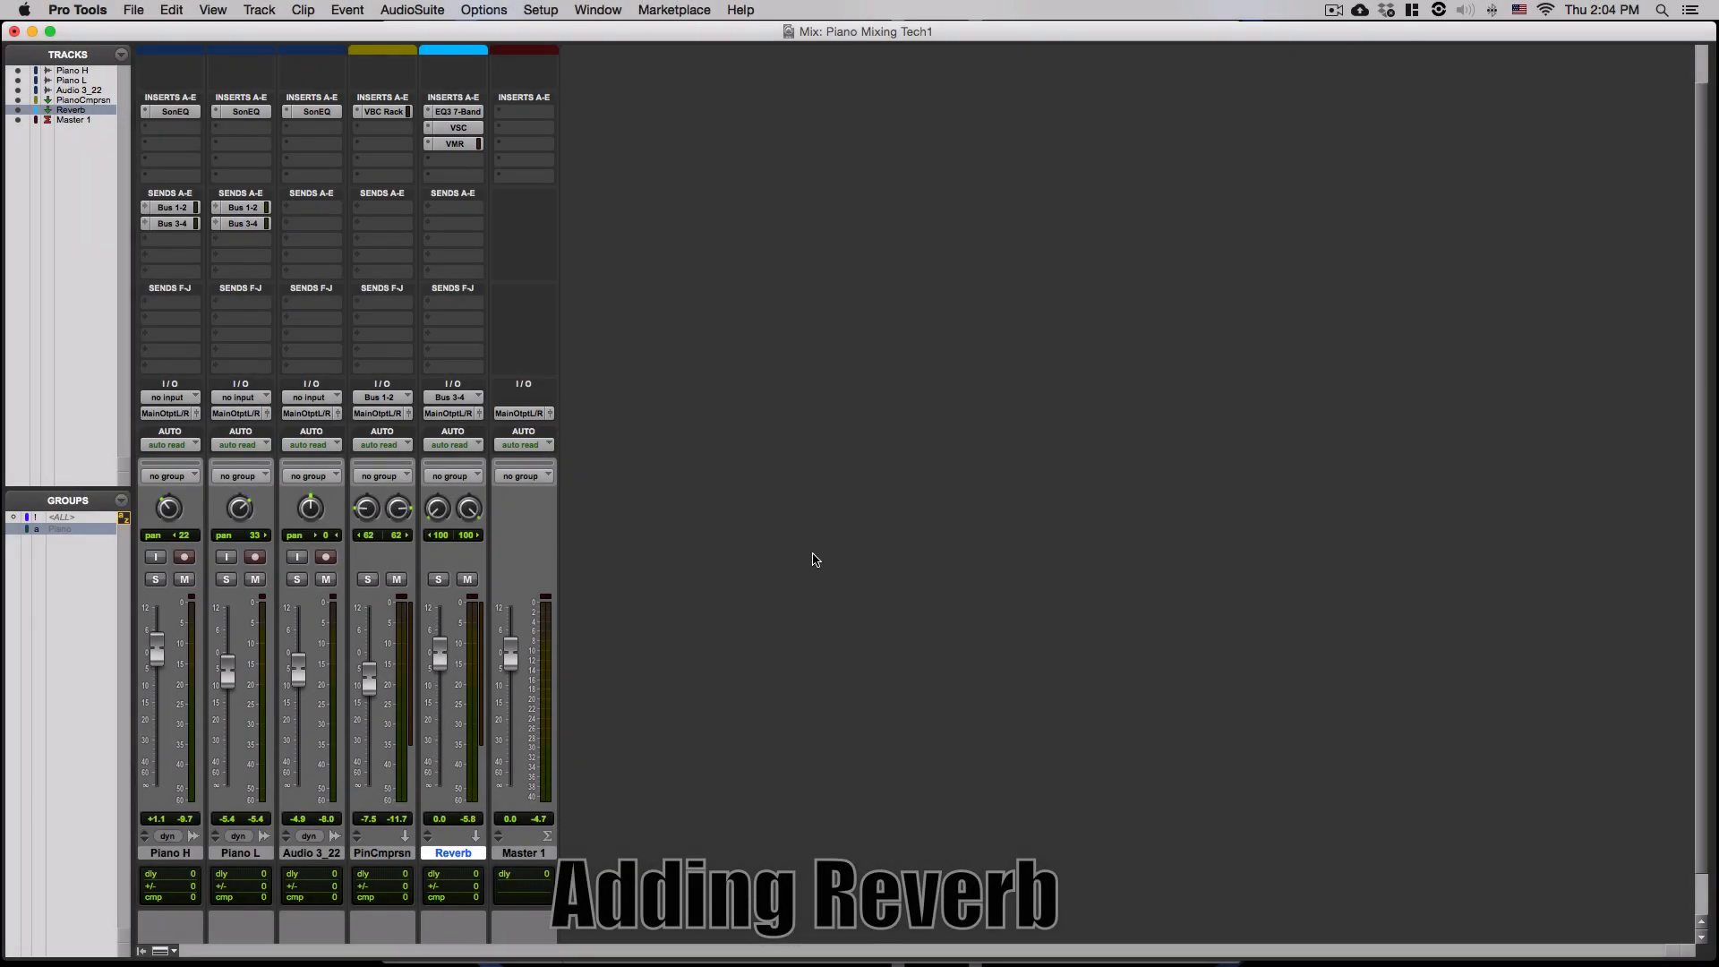
# - Open VerbSuite Classics on the Reverb track, reposition its window and review the width, chorus and dry/wet settings
pyautogui.scroll(2, 807, 448)
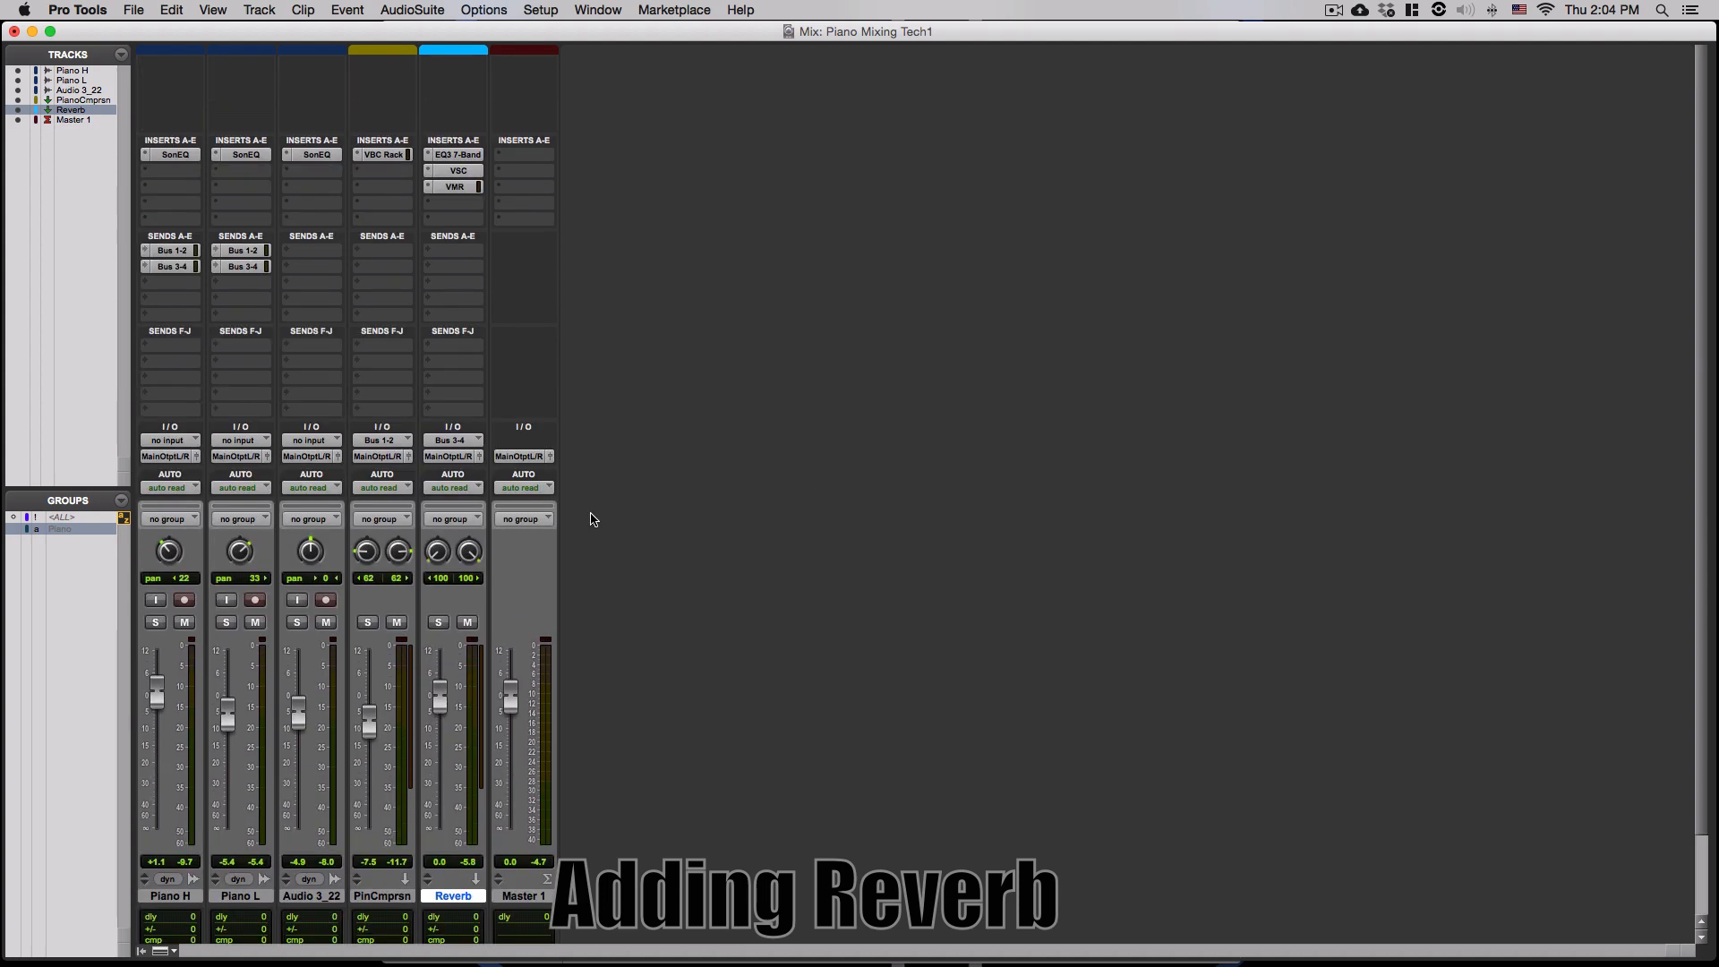
pyautogui.click(464, 172)
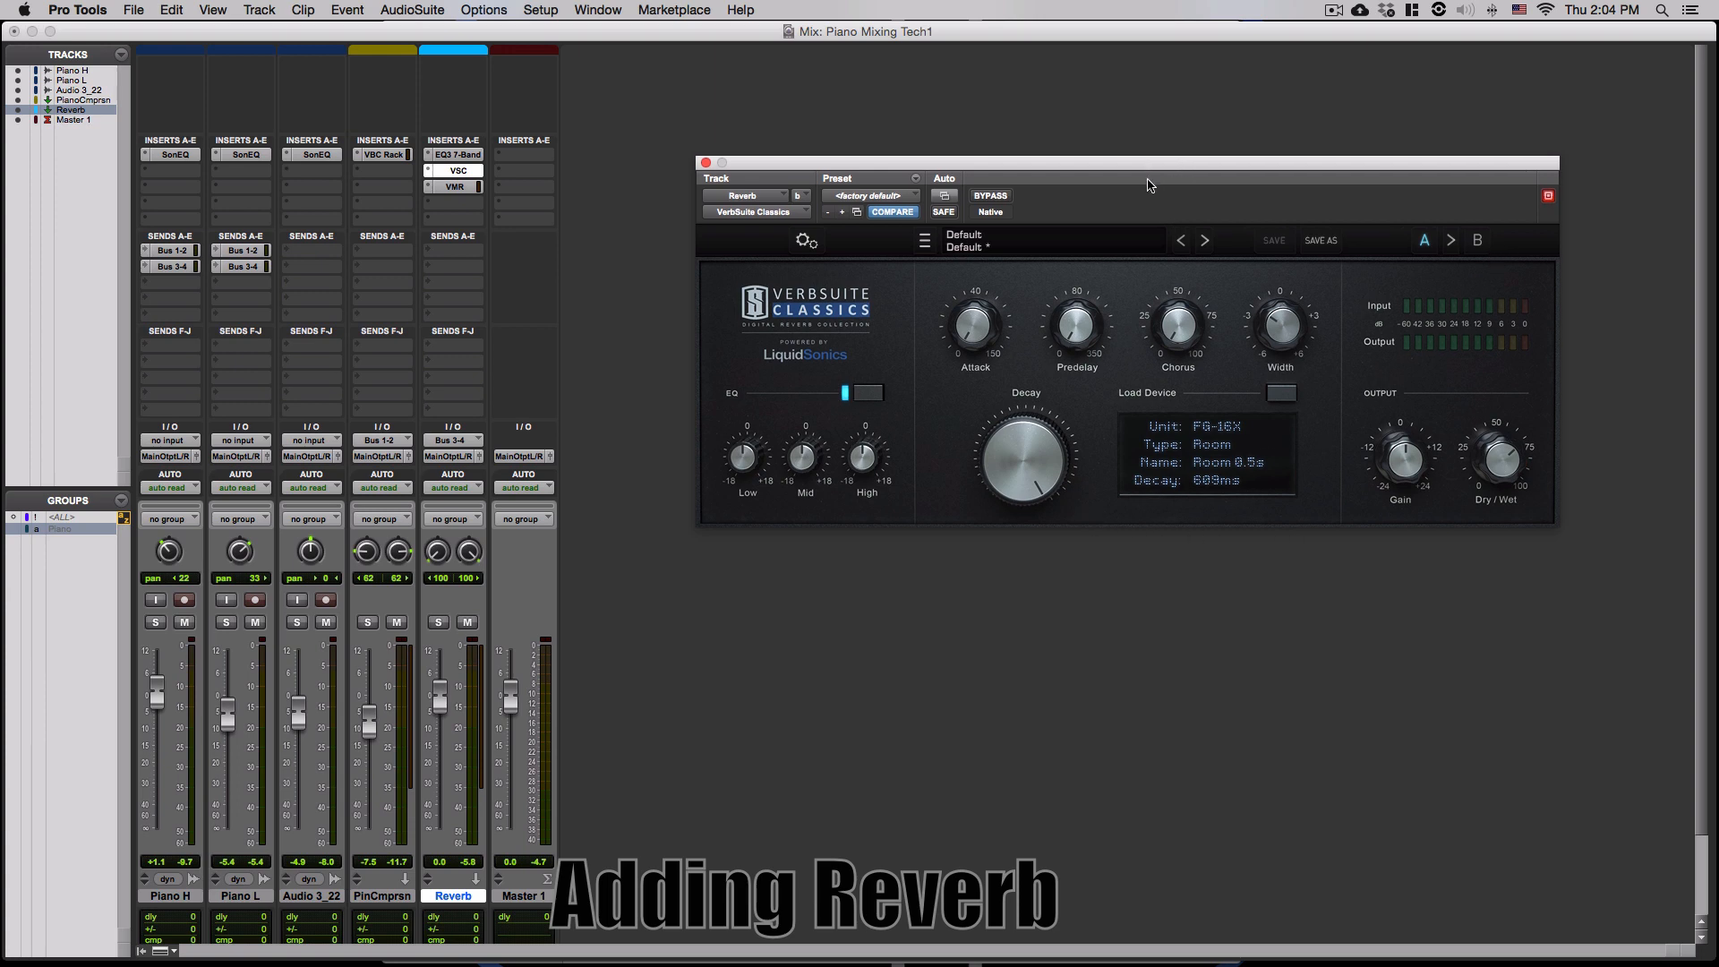
pyautogui.moveTo(1150, 164); pyautogui.dragTo(1154, 208)
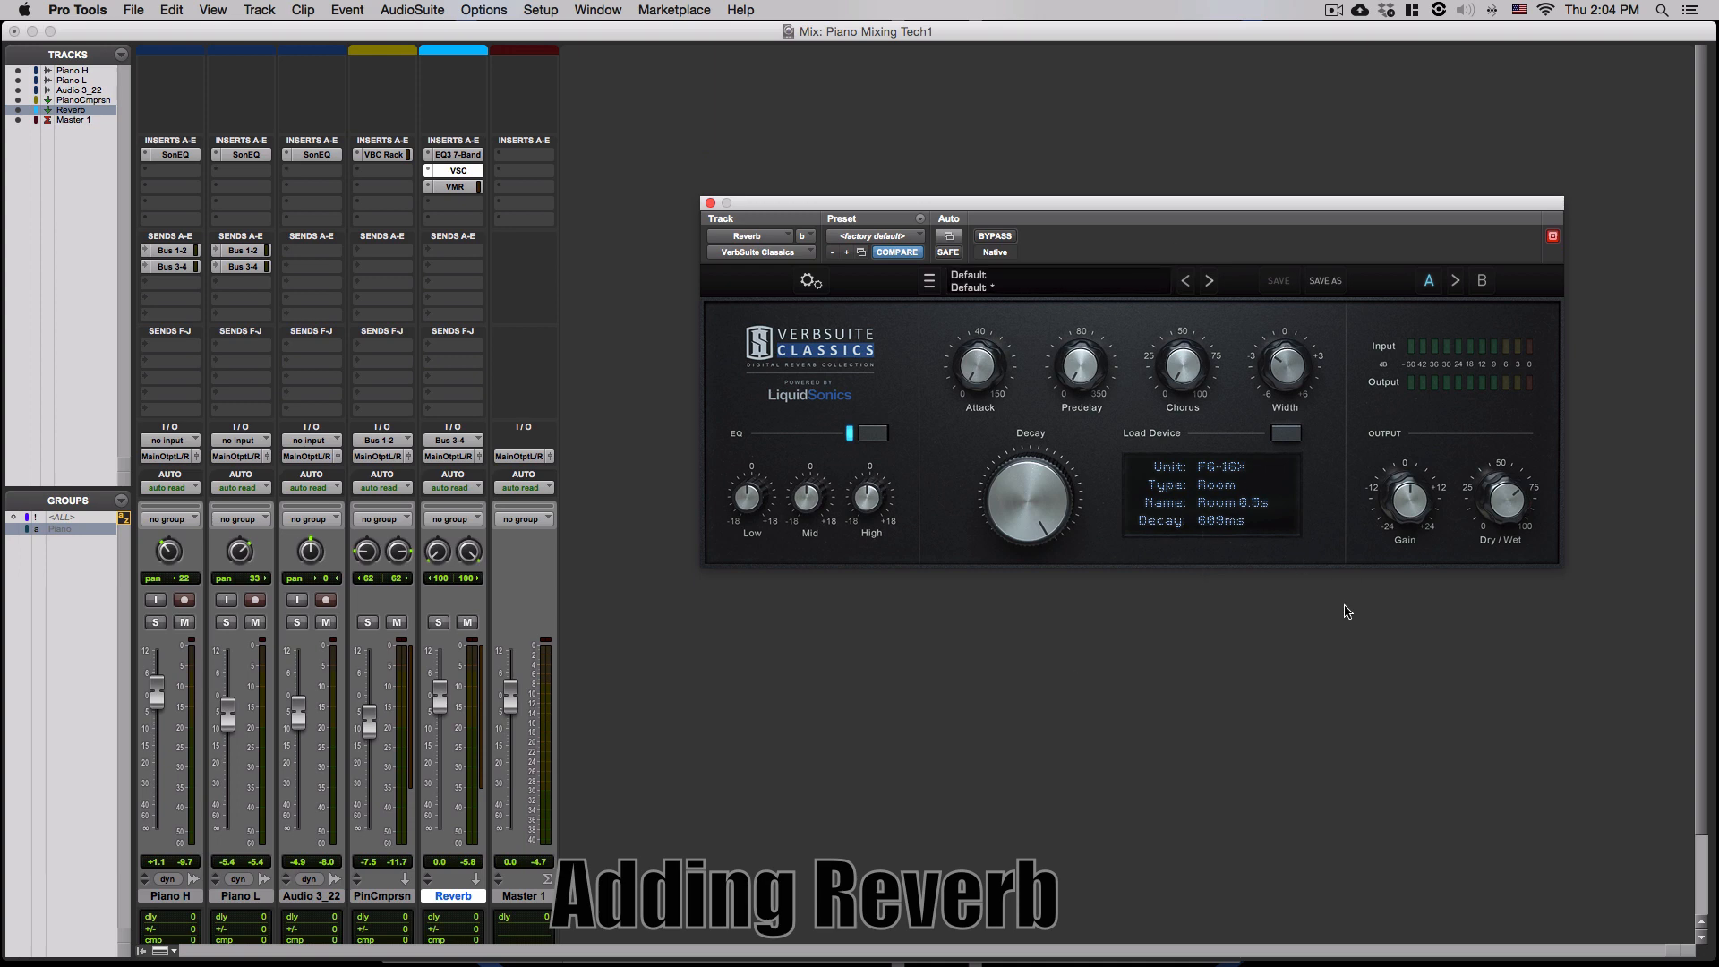
pyautogui.moveTo(1292, 365)
pyautogui.moveTo(1197, 356)
pyautogui.moveTo(1494, 492)
# - Compare the playing piano mix with VerbSuite Classics bypassed and active, ending with it active, and close the plug-in
pyautogui.click(1006, 237)
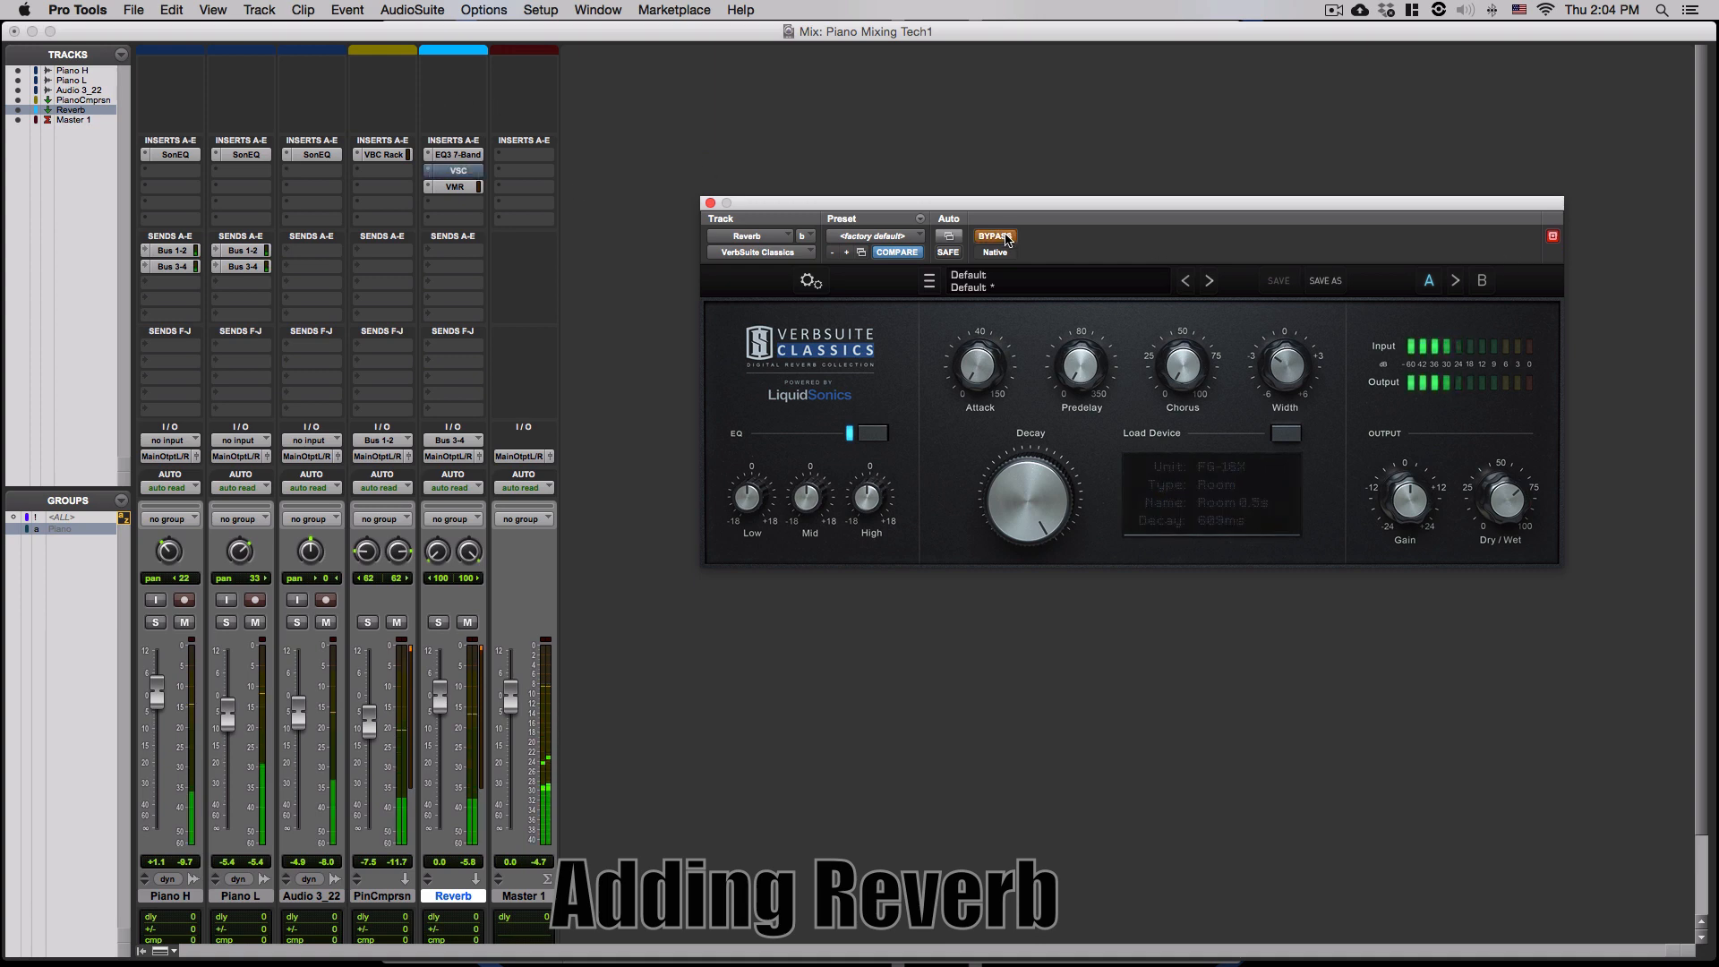
pyautogui.click(1005, 237)
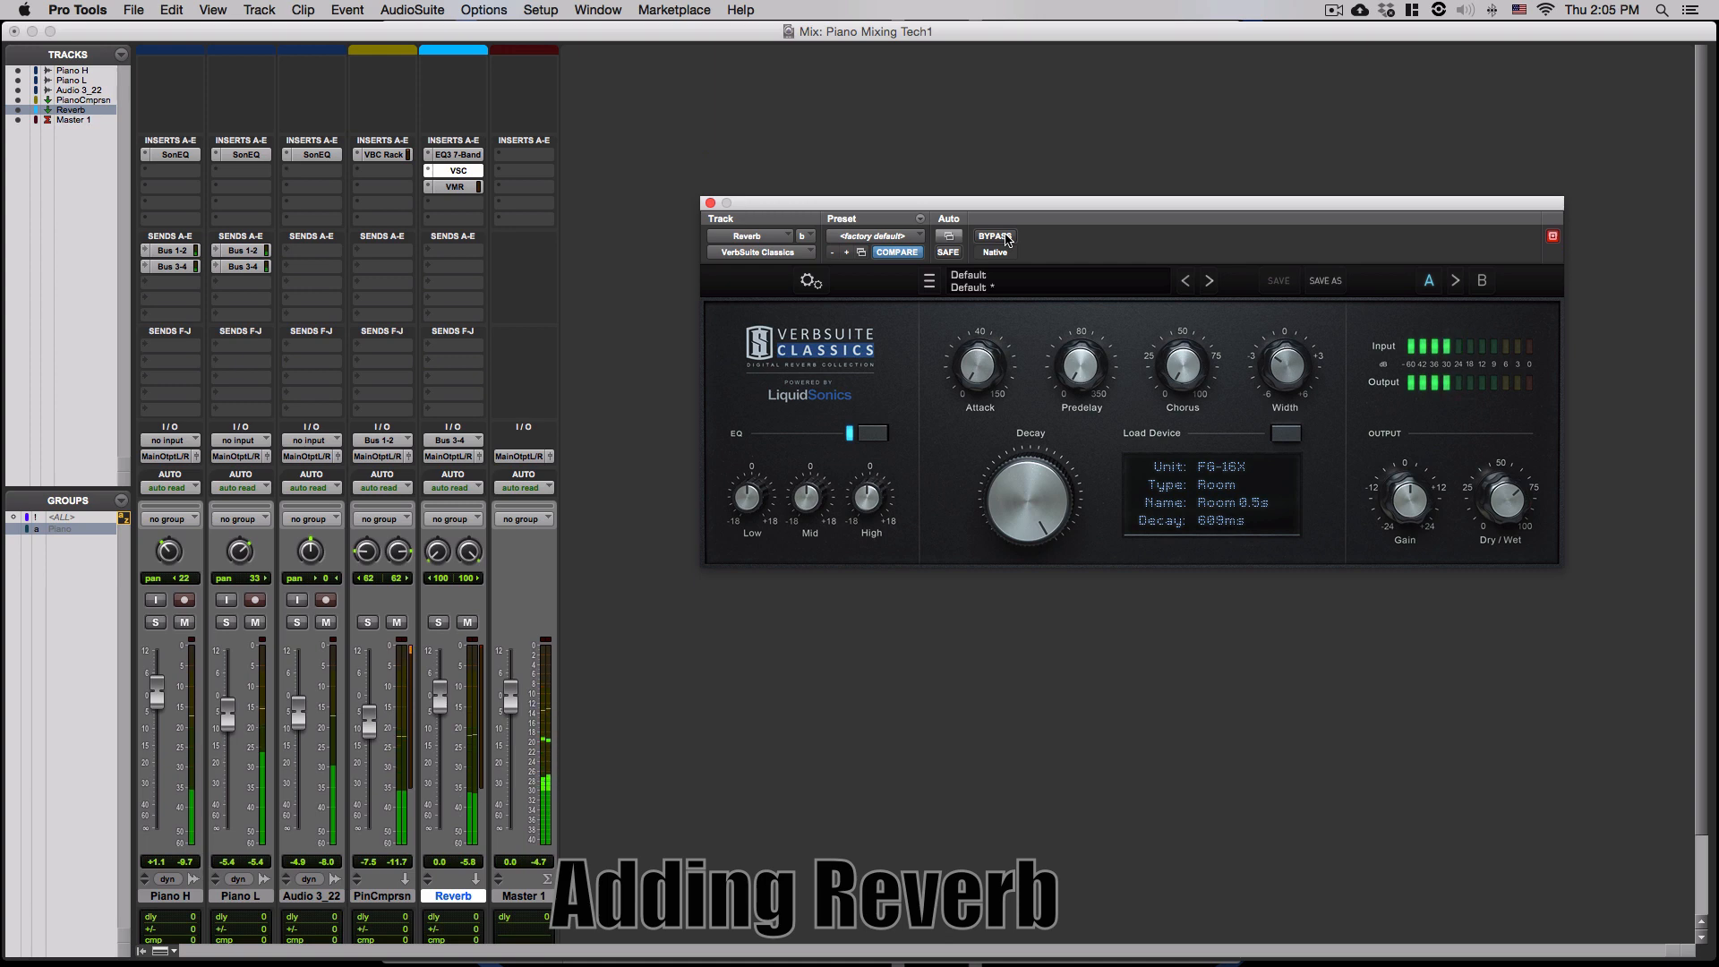
pyautogui.click(1005, 238)
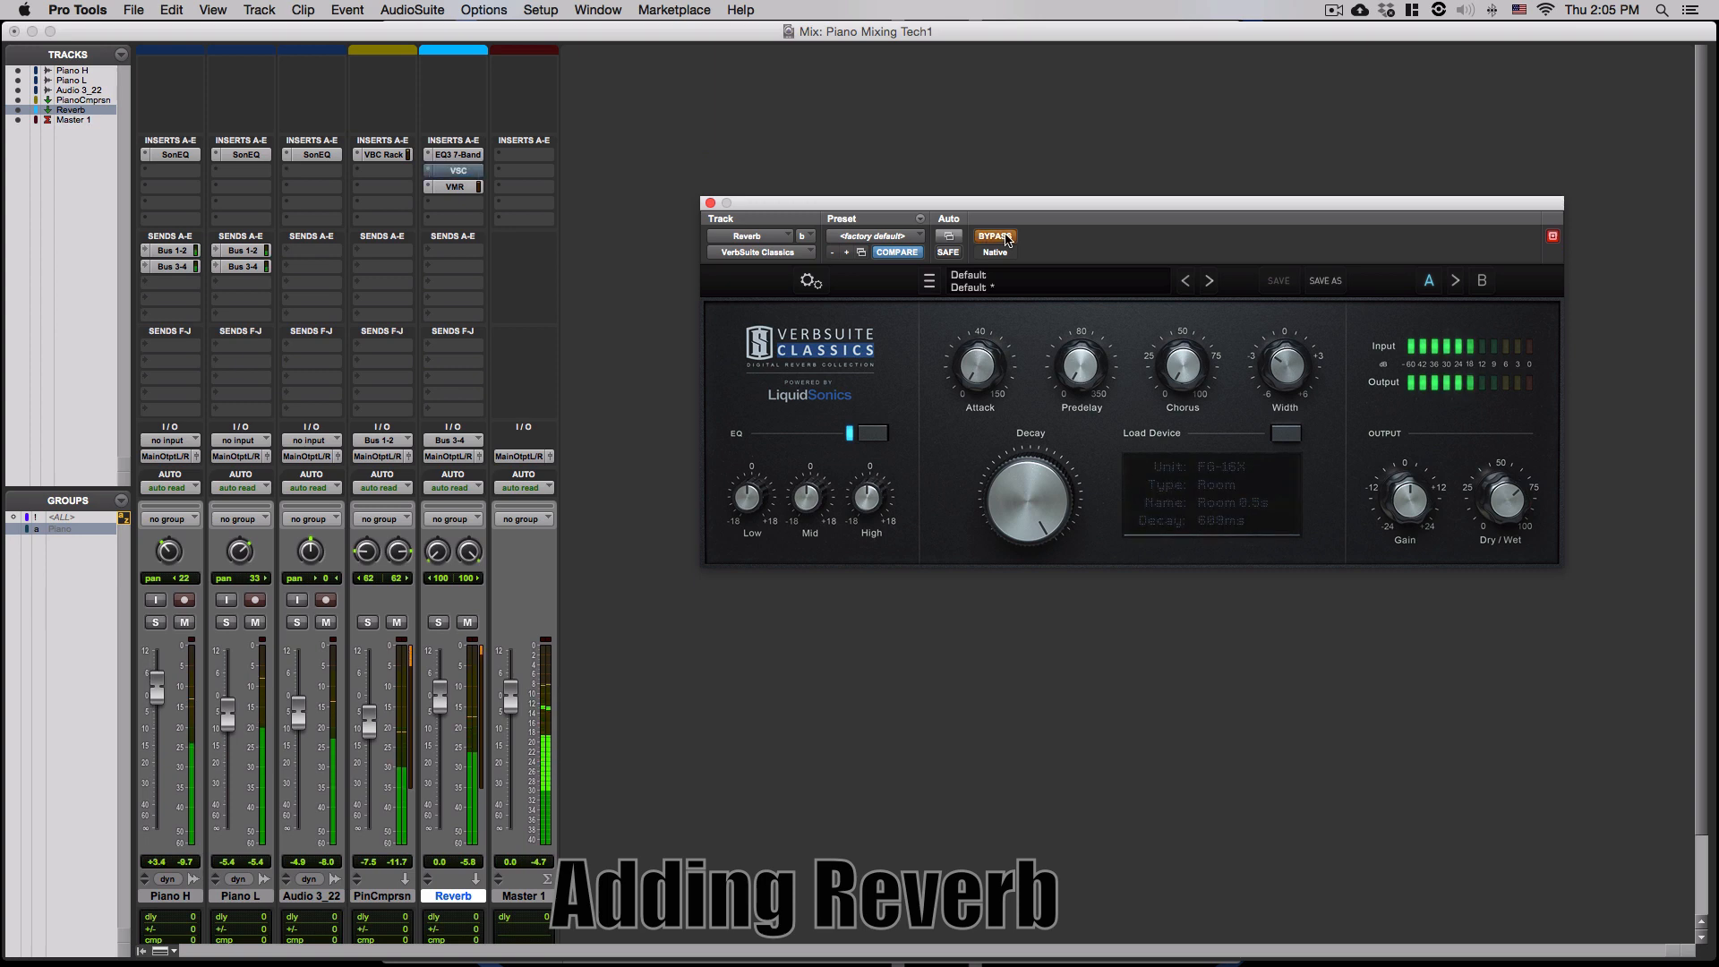
pyautogui.click(1005, 237)
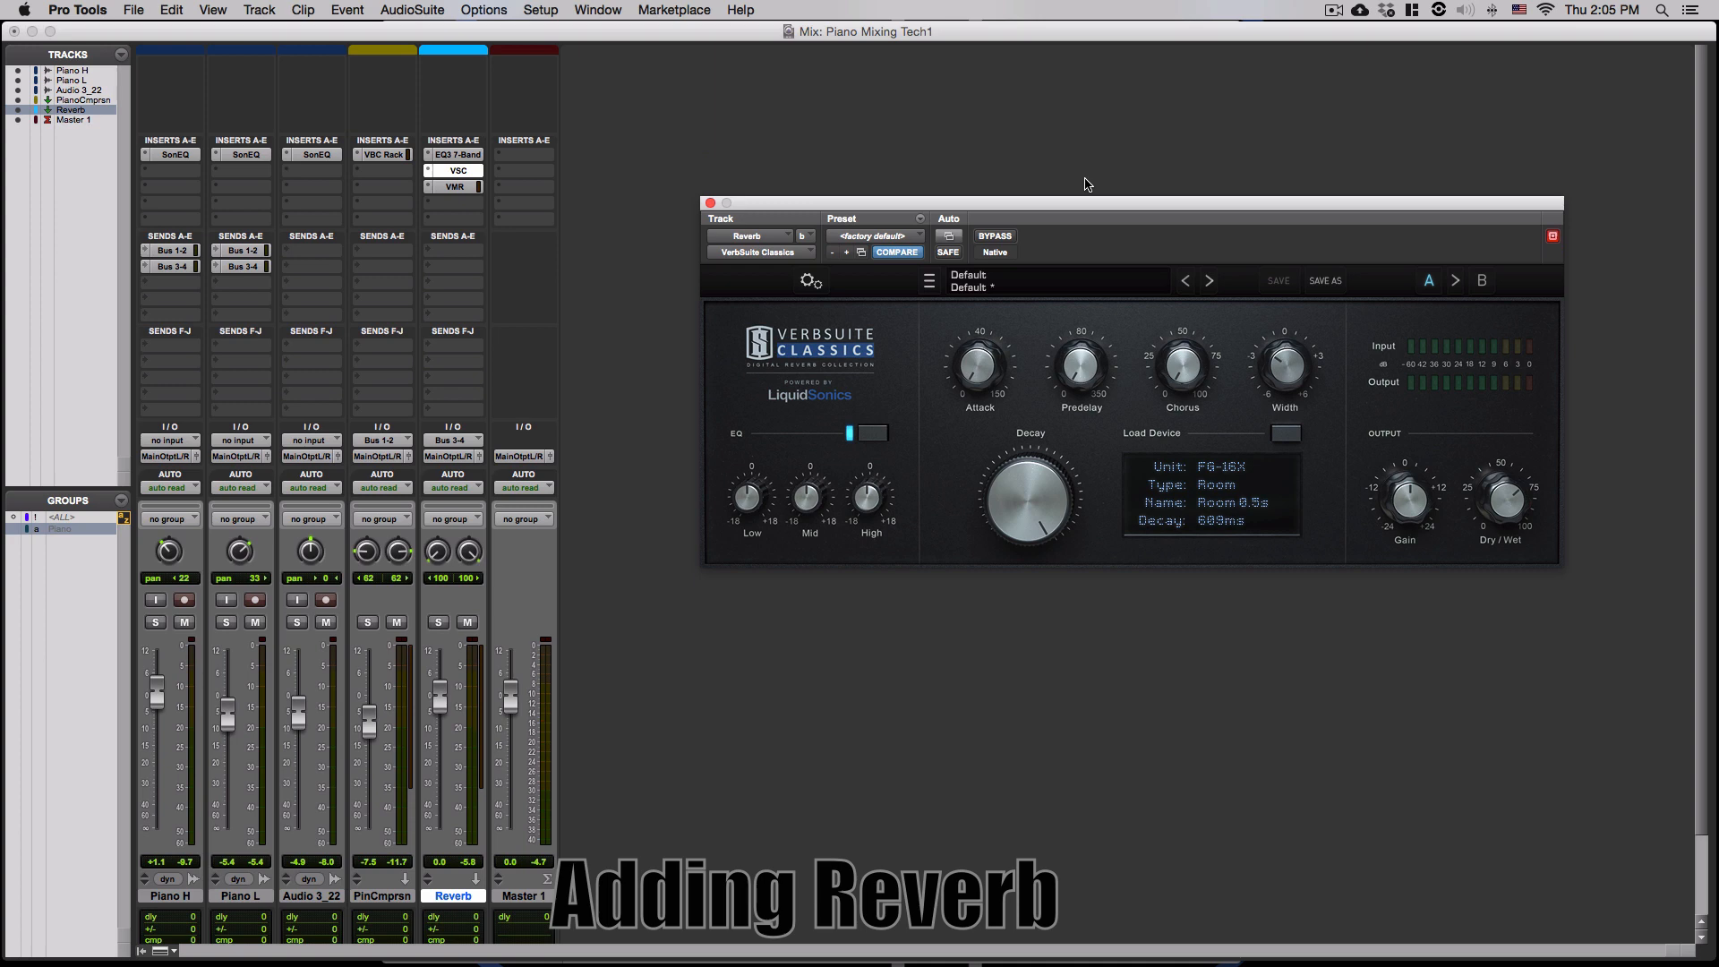
pyautogui.click(711, 203)
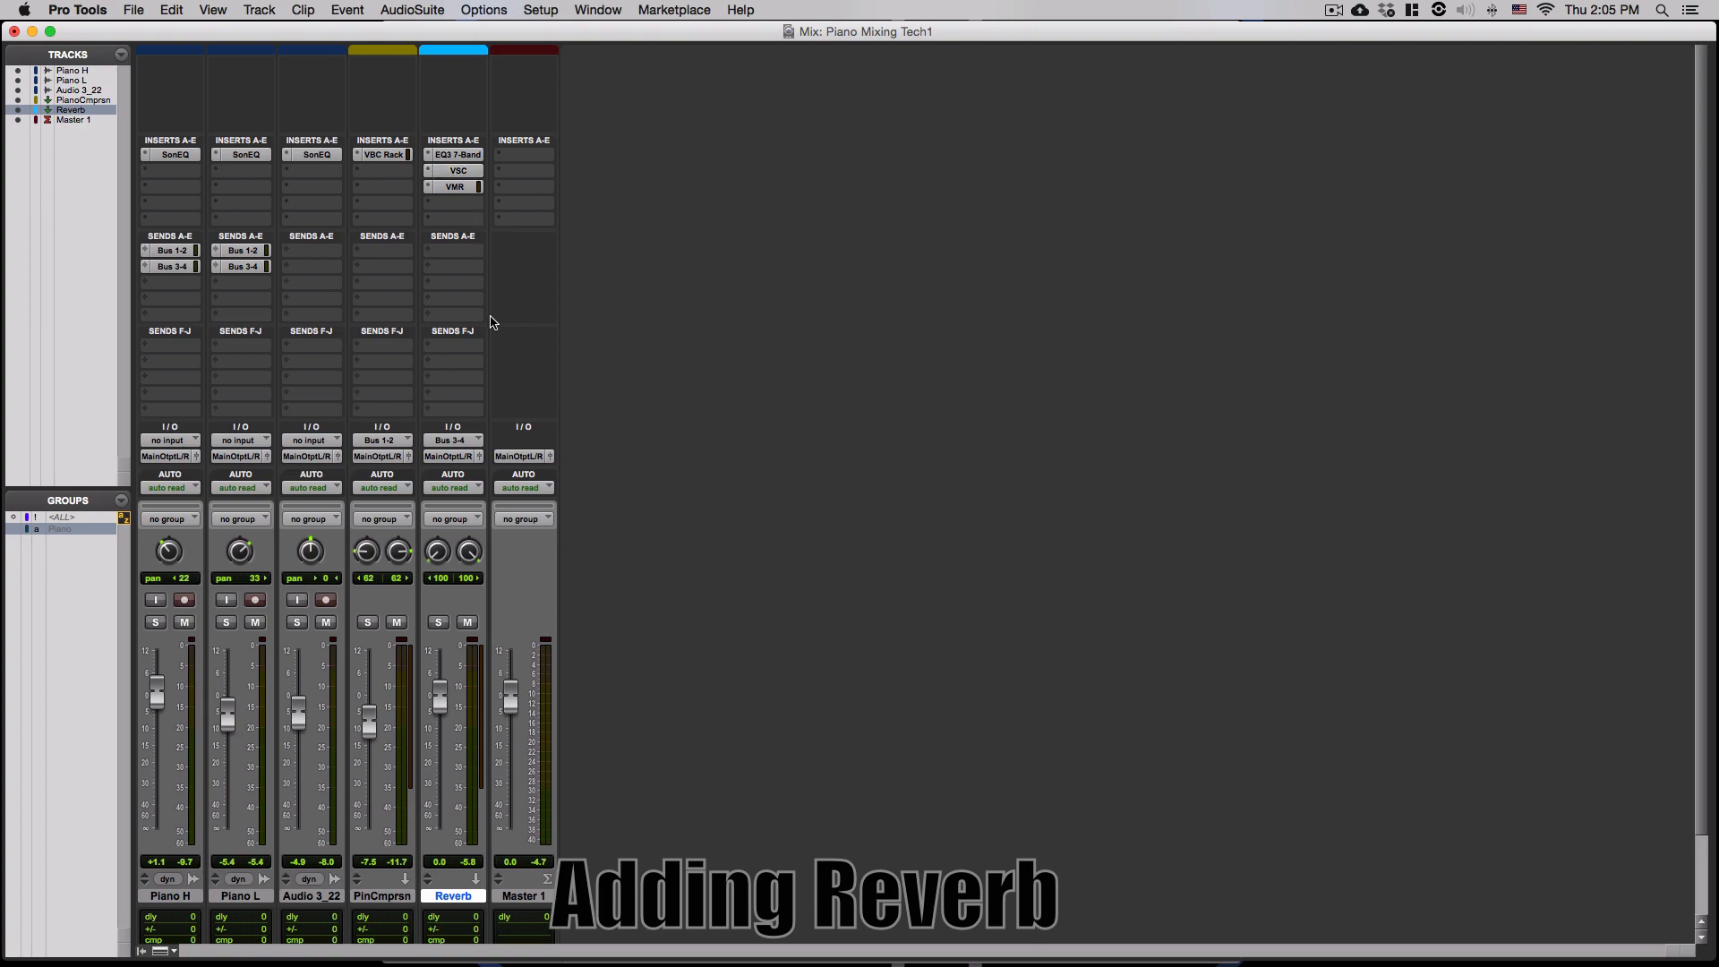
# - Preview the Reverb track's EQ3 7-Band and Virtual Mix Rack inserts, review the EQ's high-pass, low-pass and band cuts, and close it
pyautogui.click(466, 155)
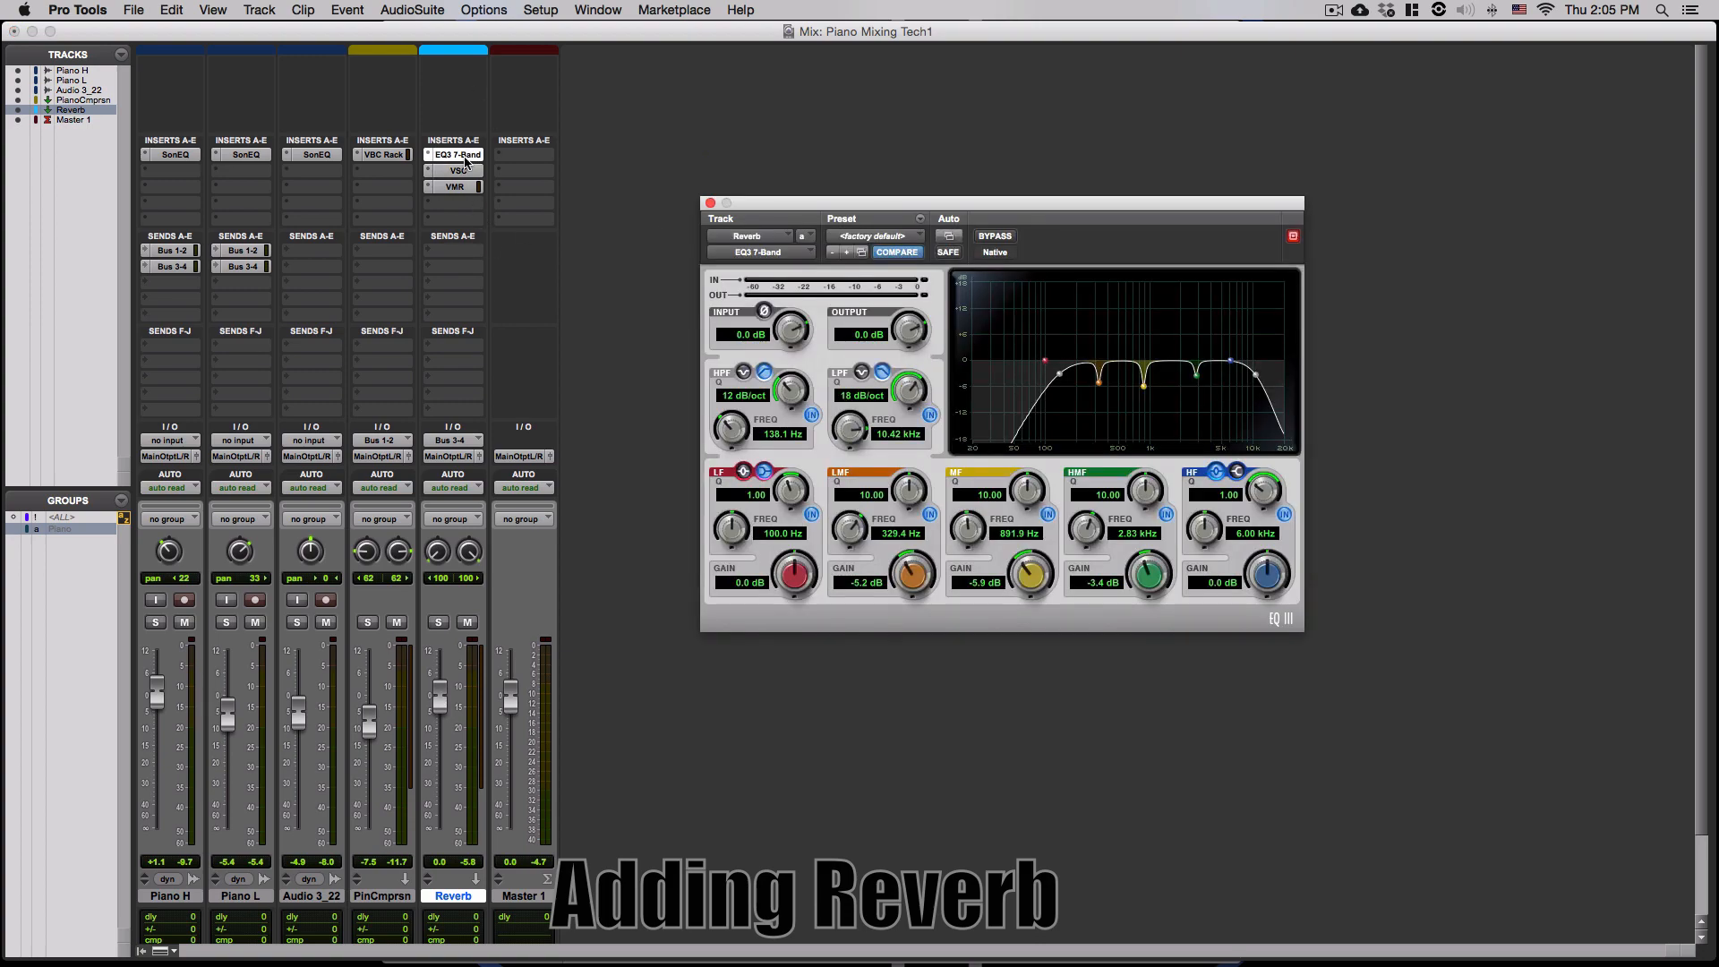
pyautogui.click(456, 187)
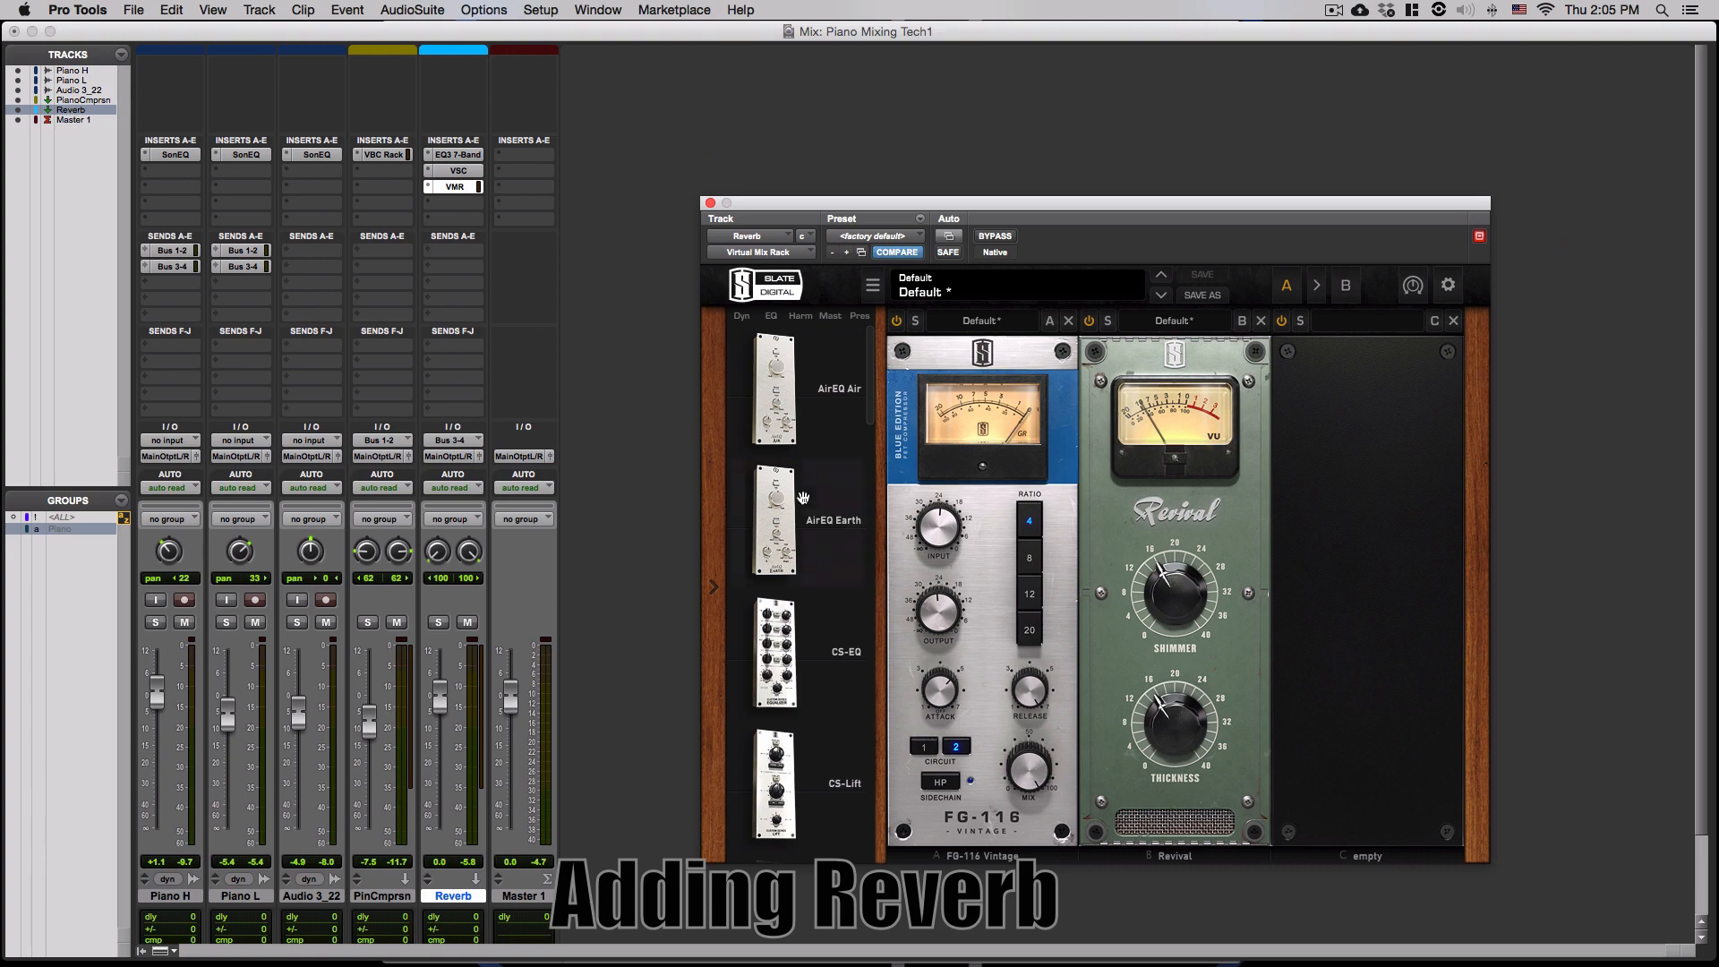
pyautogui.click(562, 178)
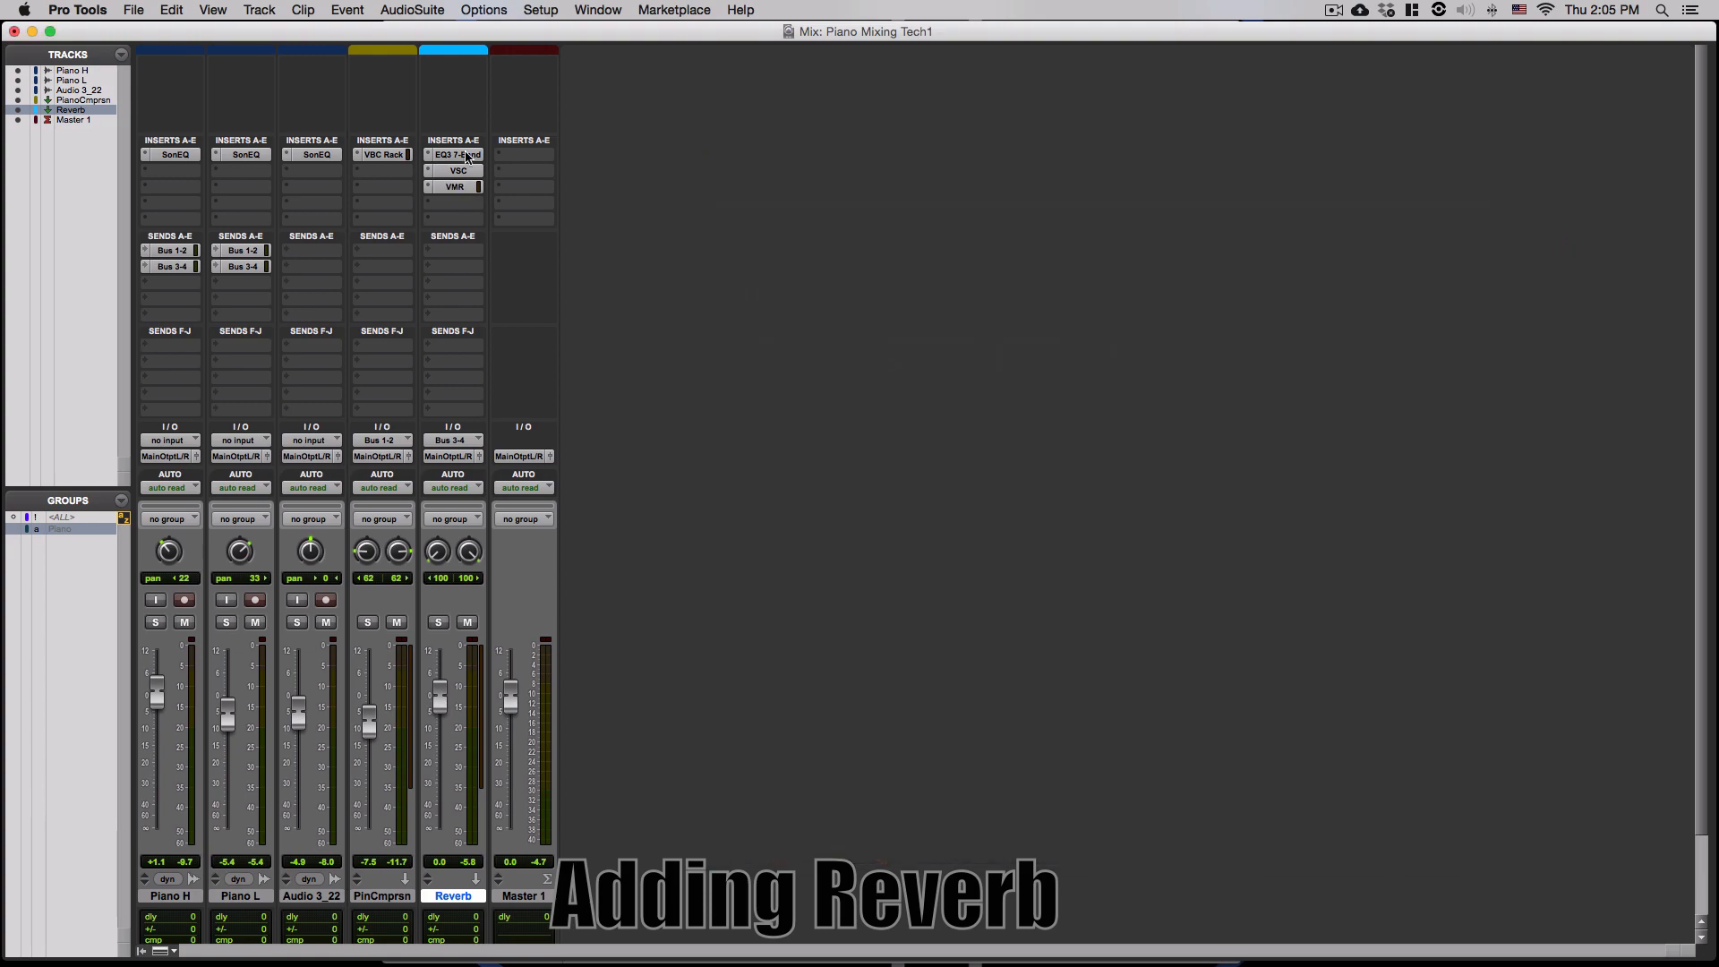
pyautogui.click(466, 154)
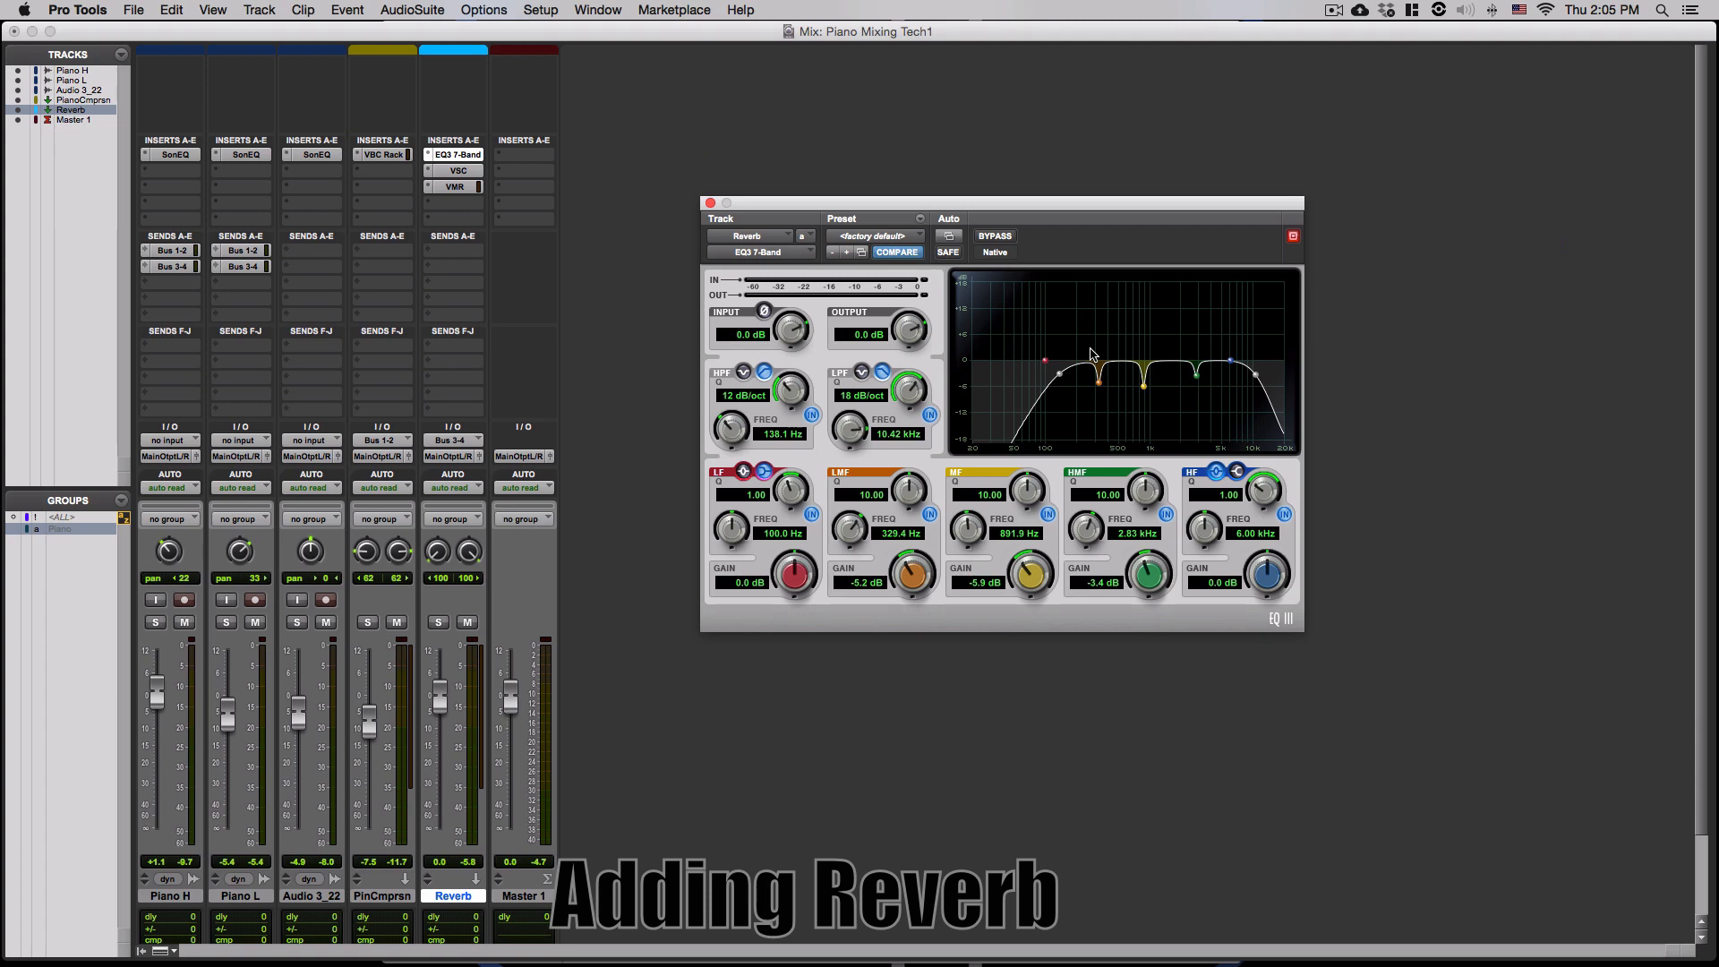
pyautogui.click(710, 203)
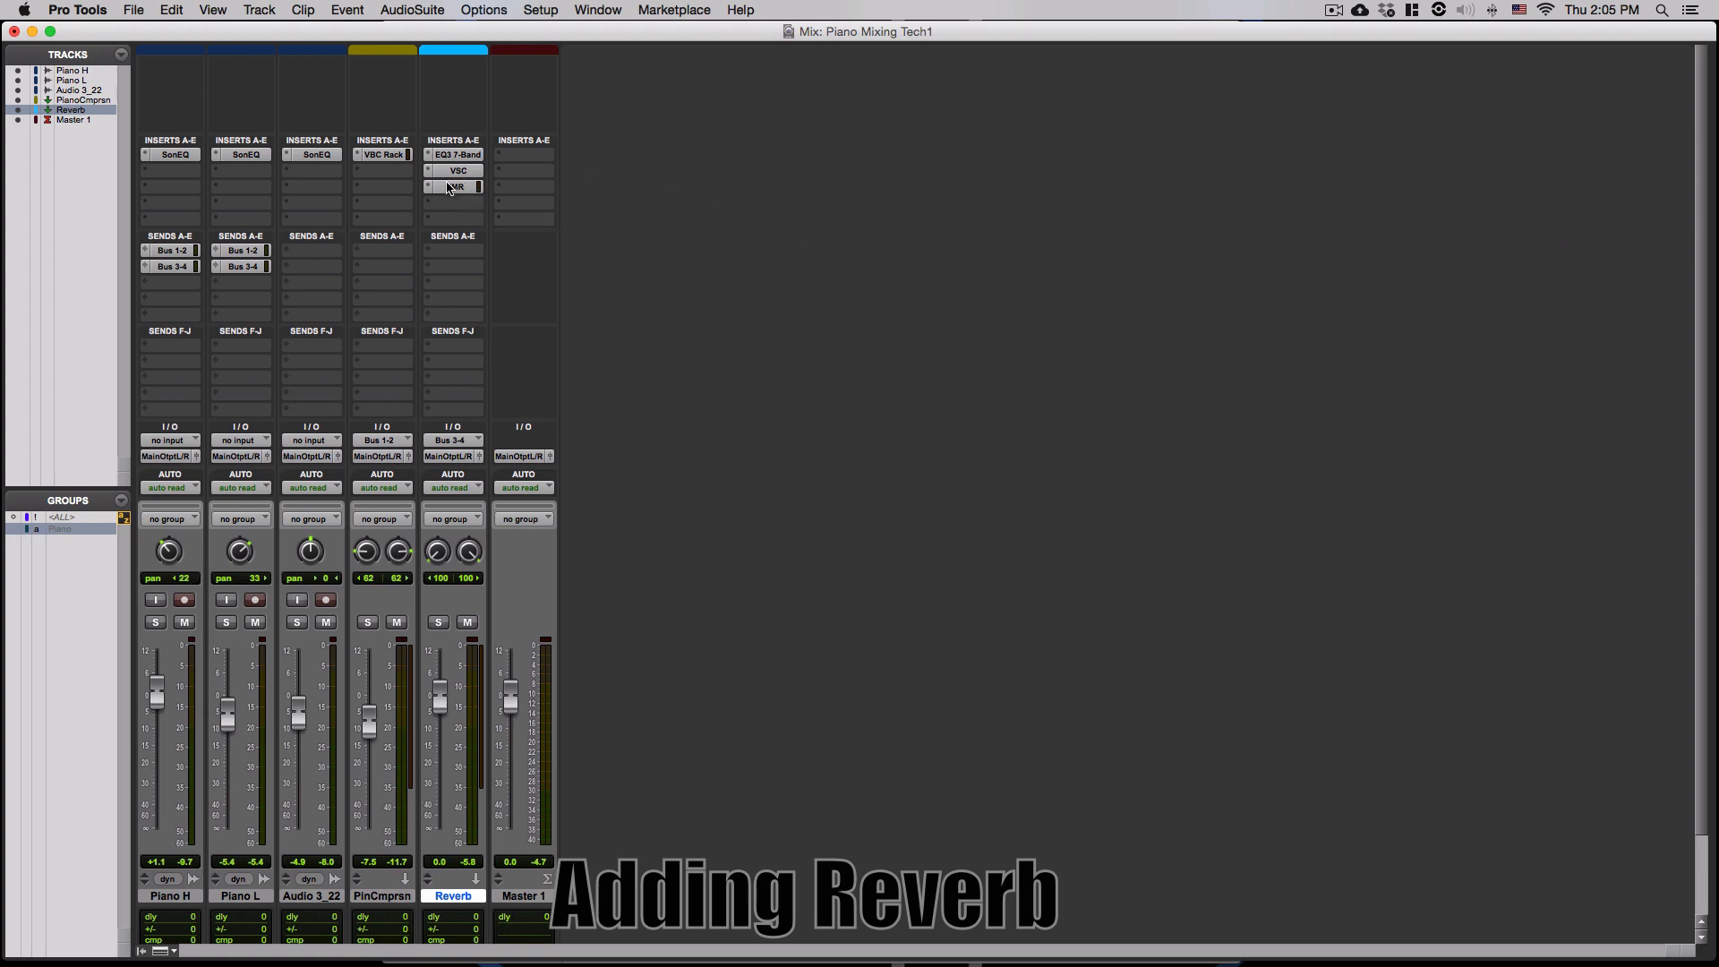
# - Open Virtual Mix Rack on the Reverb track, move its window fully into view, review the FG-116 and Revival settings, and close it
pyautogui.click(449, 188)
pyautogui.moveTo(1115, 202); pyautogui.dragTo(1174, 106)
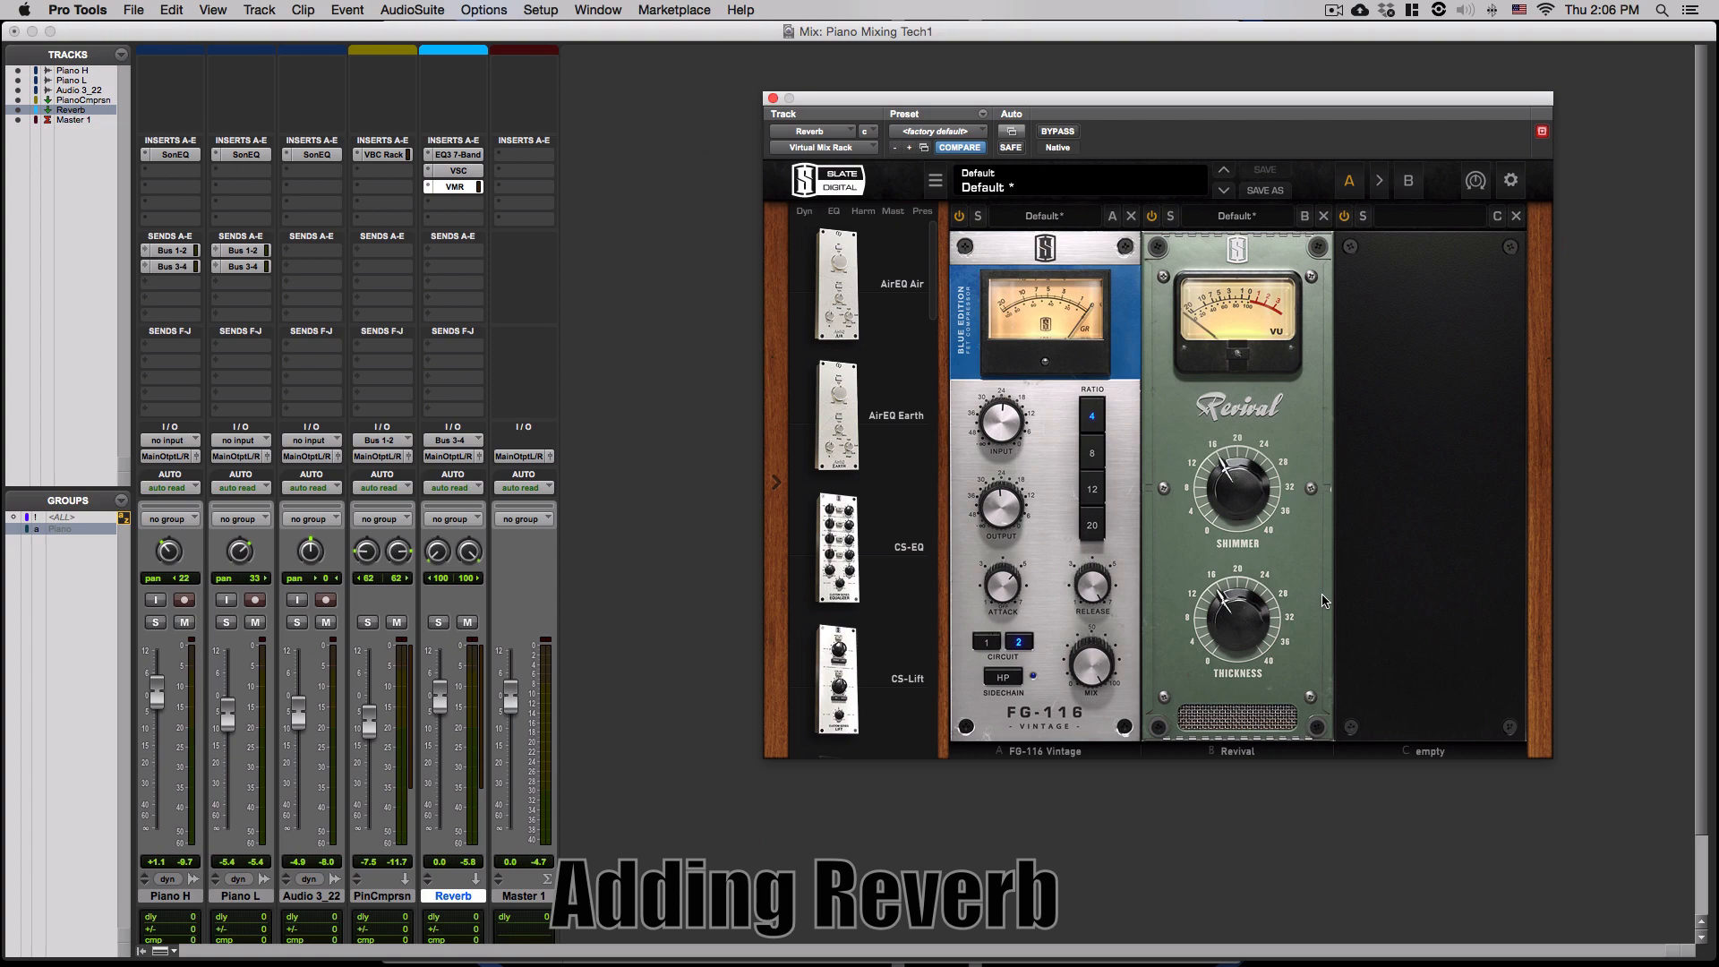
pyautogui.click(772, 97)
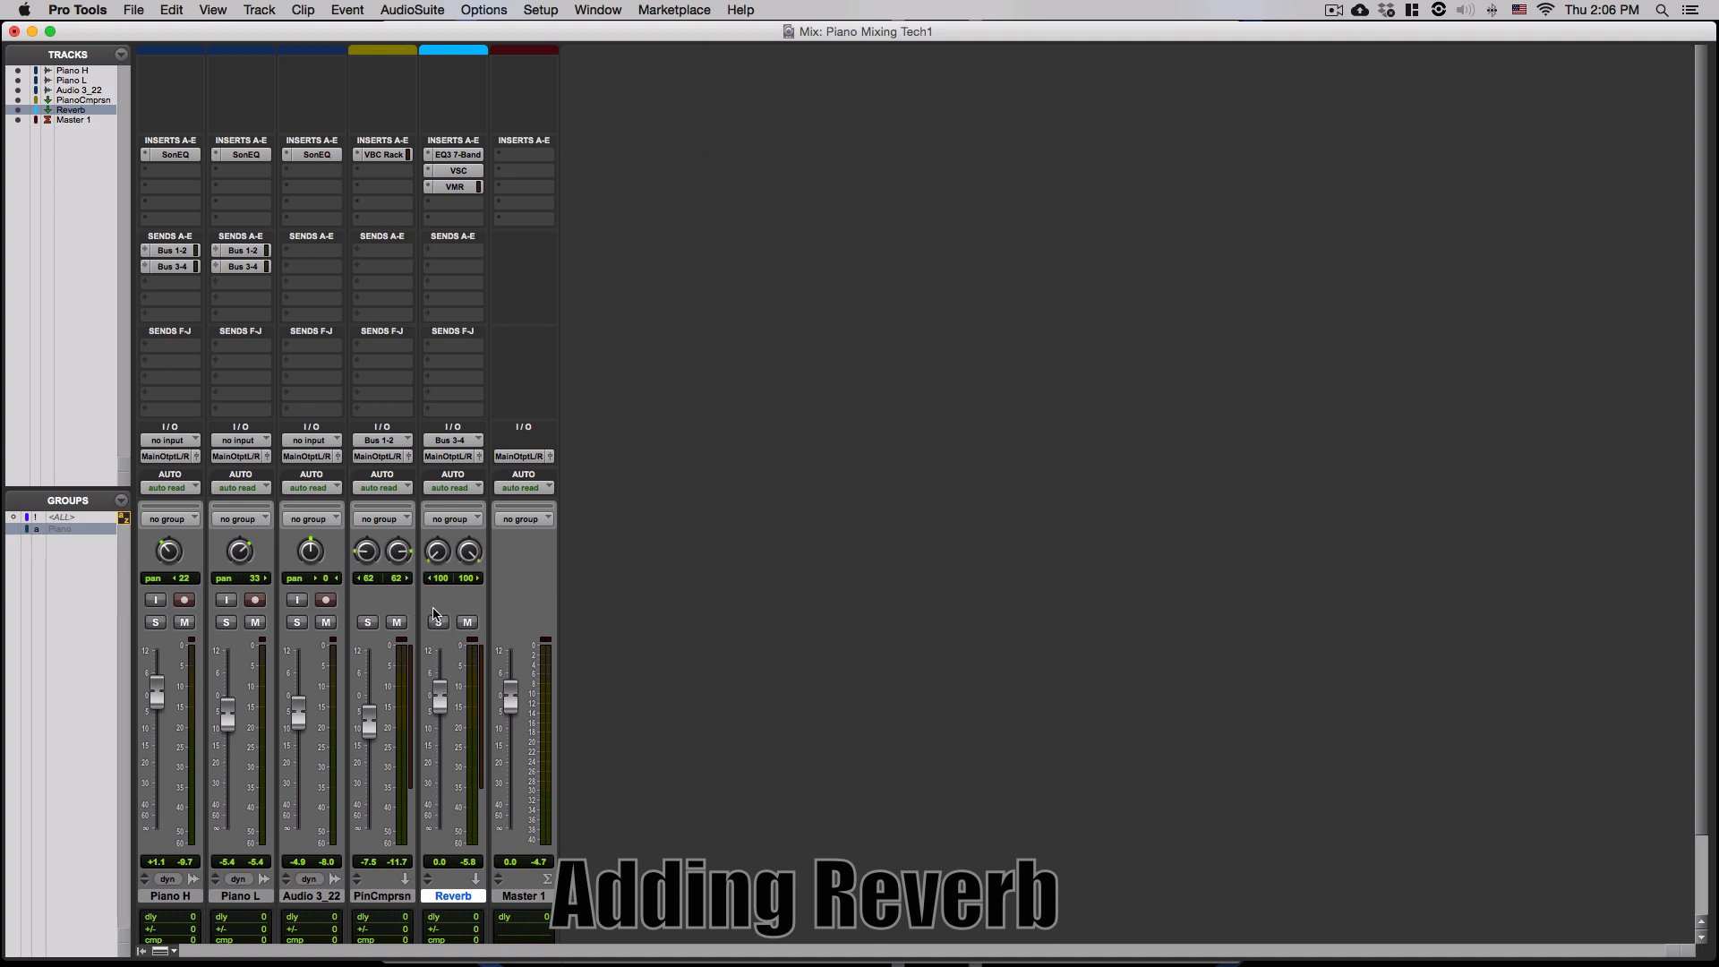
# - Play the piano mix and compare it with the Reverb track muted and unmuted, ending with it unmuted
pyautogui.press('space')
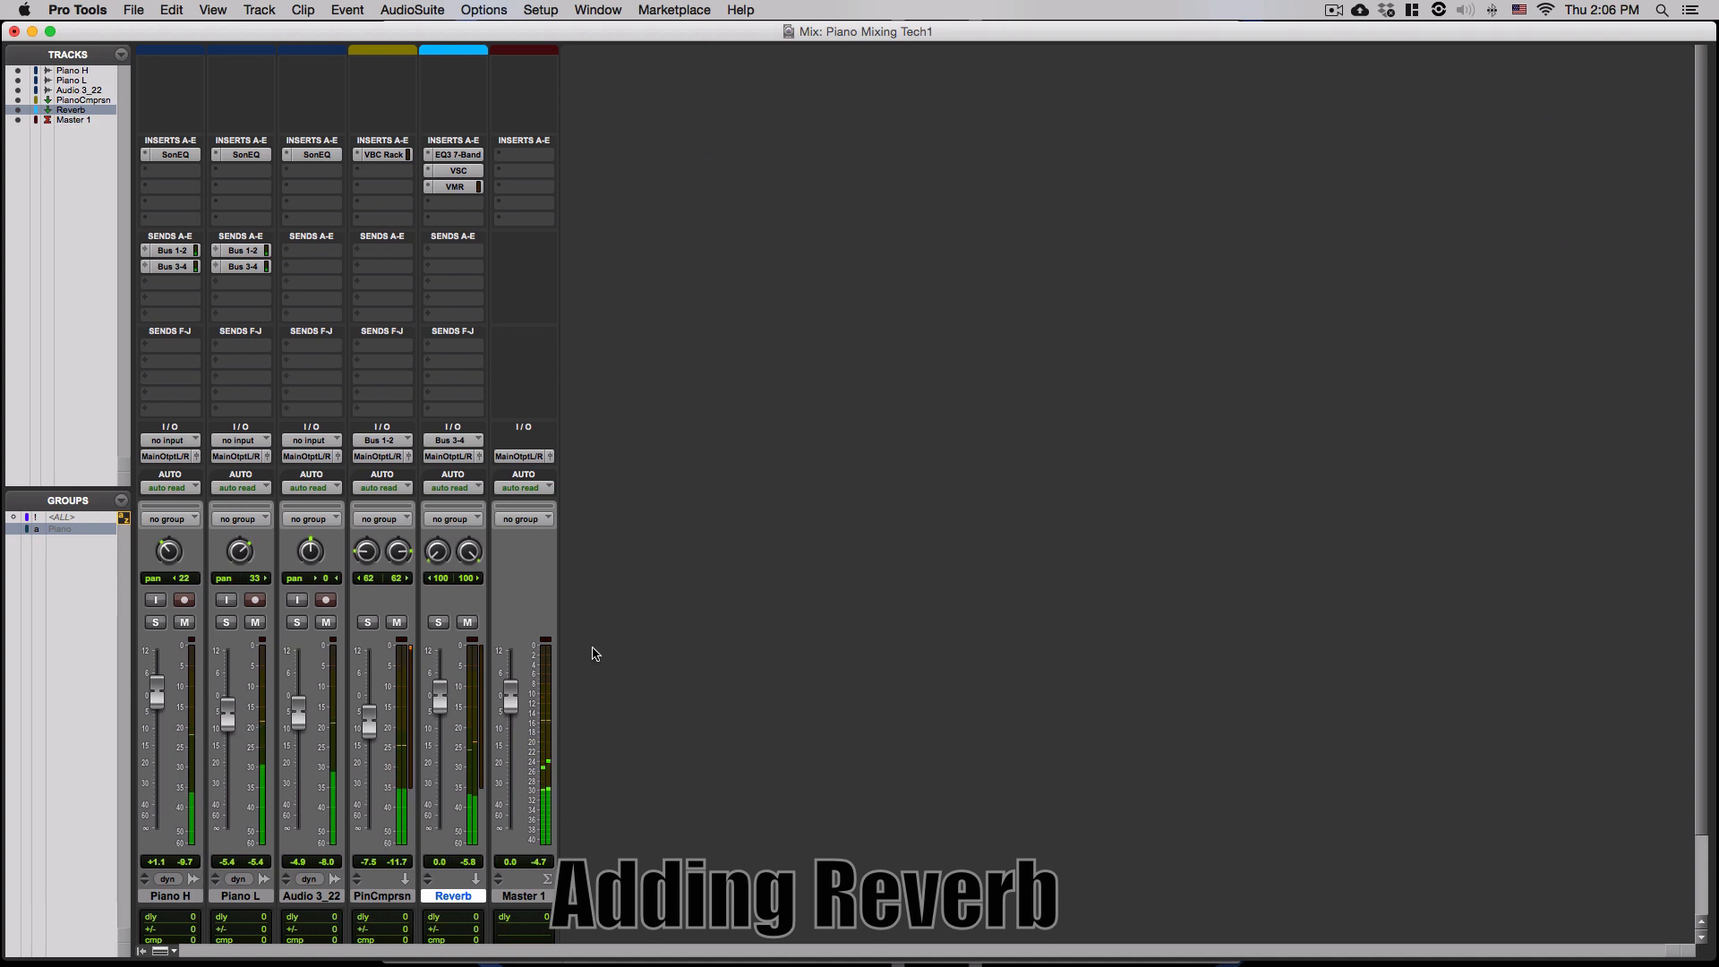
pyautogui.click(466, 621)
pyautogui.click(466, 621)
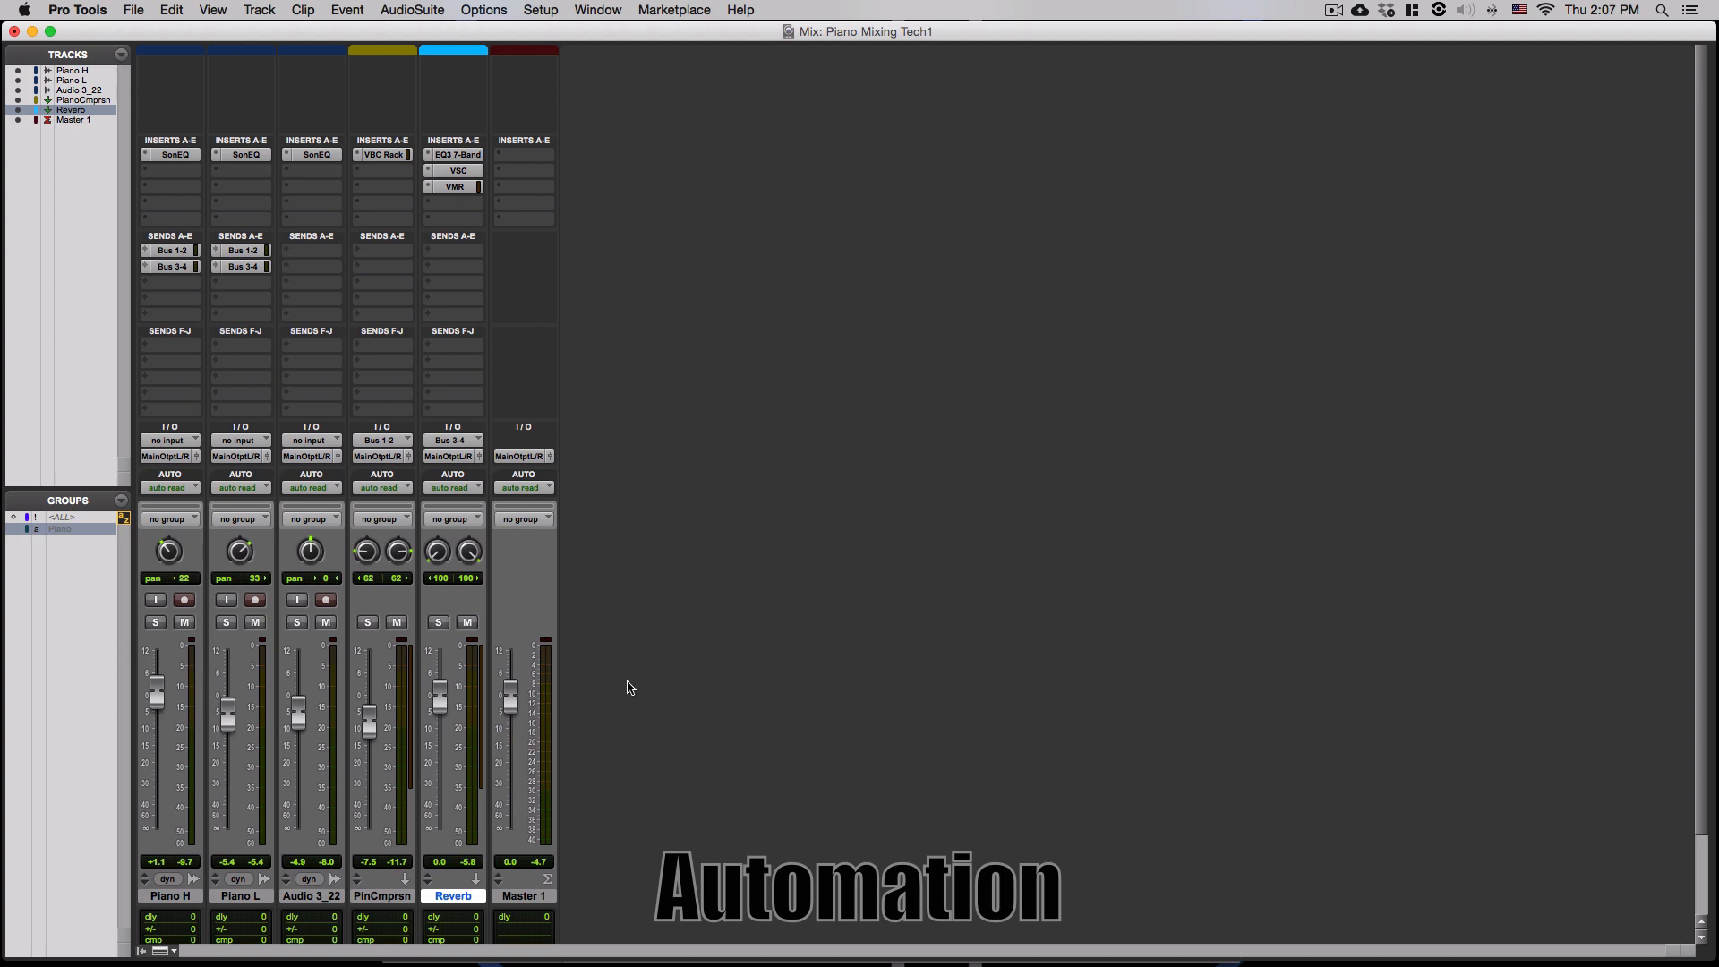
# - Switch to the Edit window and set the track view of Piano H, Piano L and Audio 3_22 to volume
pyautogui.press('super+equal')
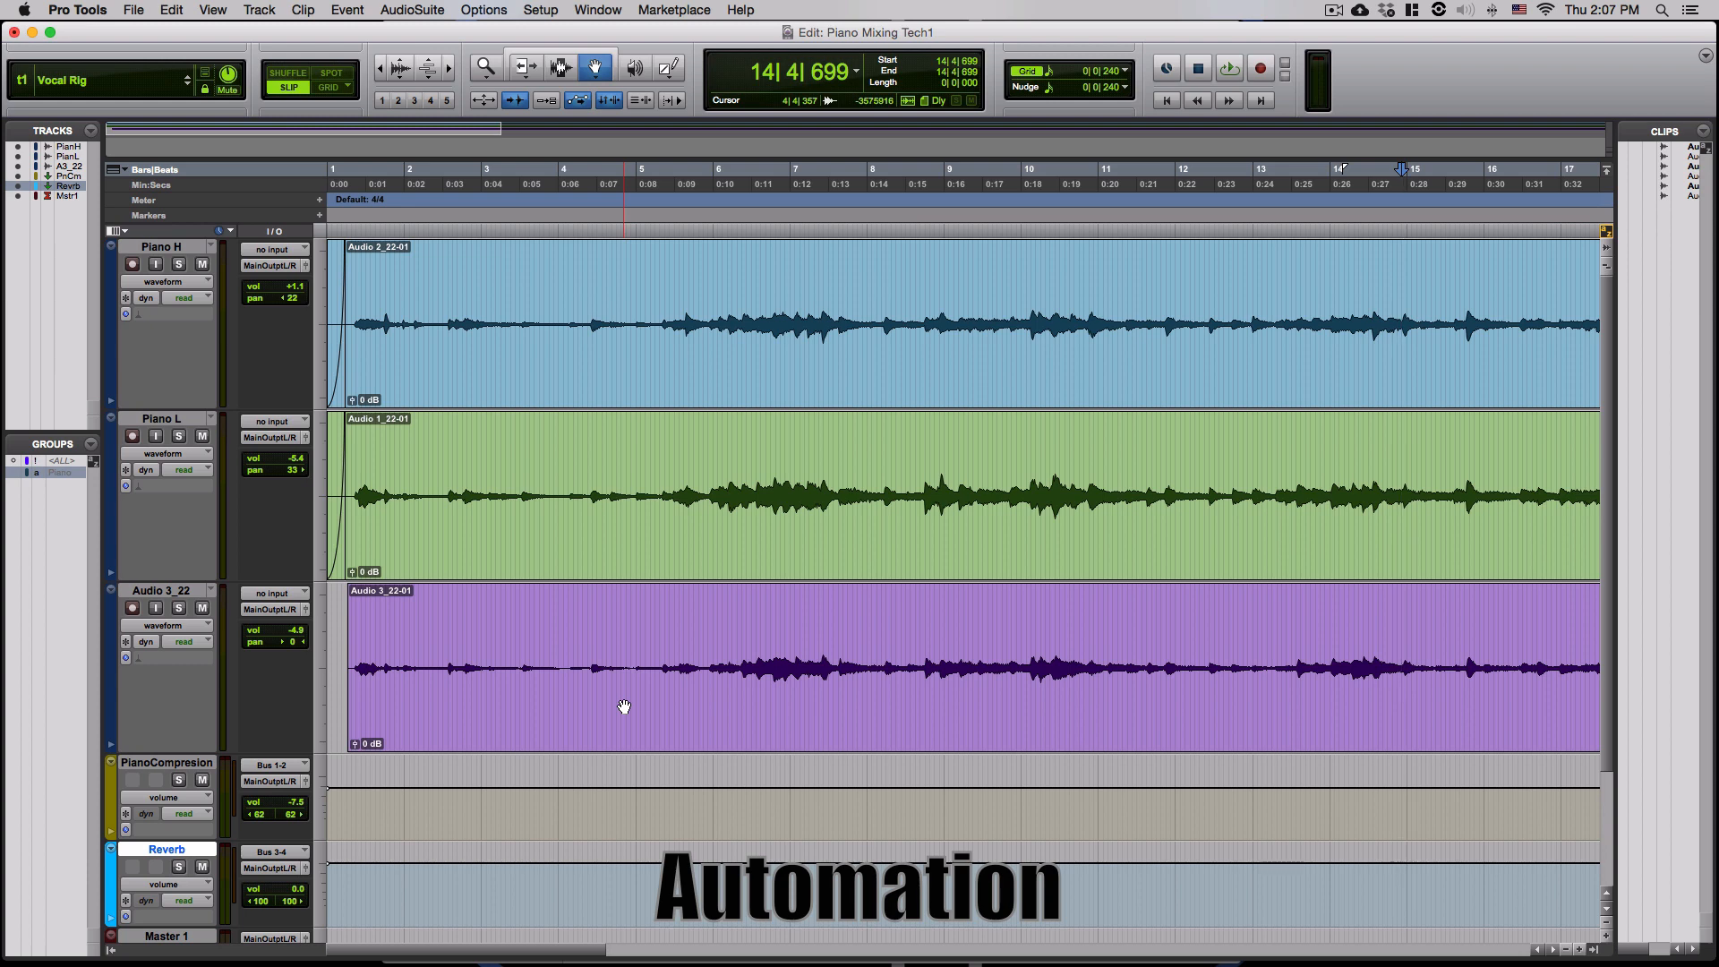
pyautogui.click(205, 283)
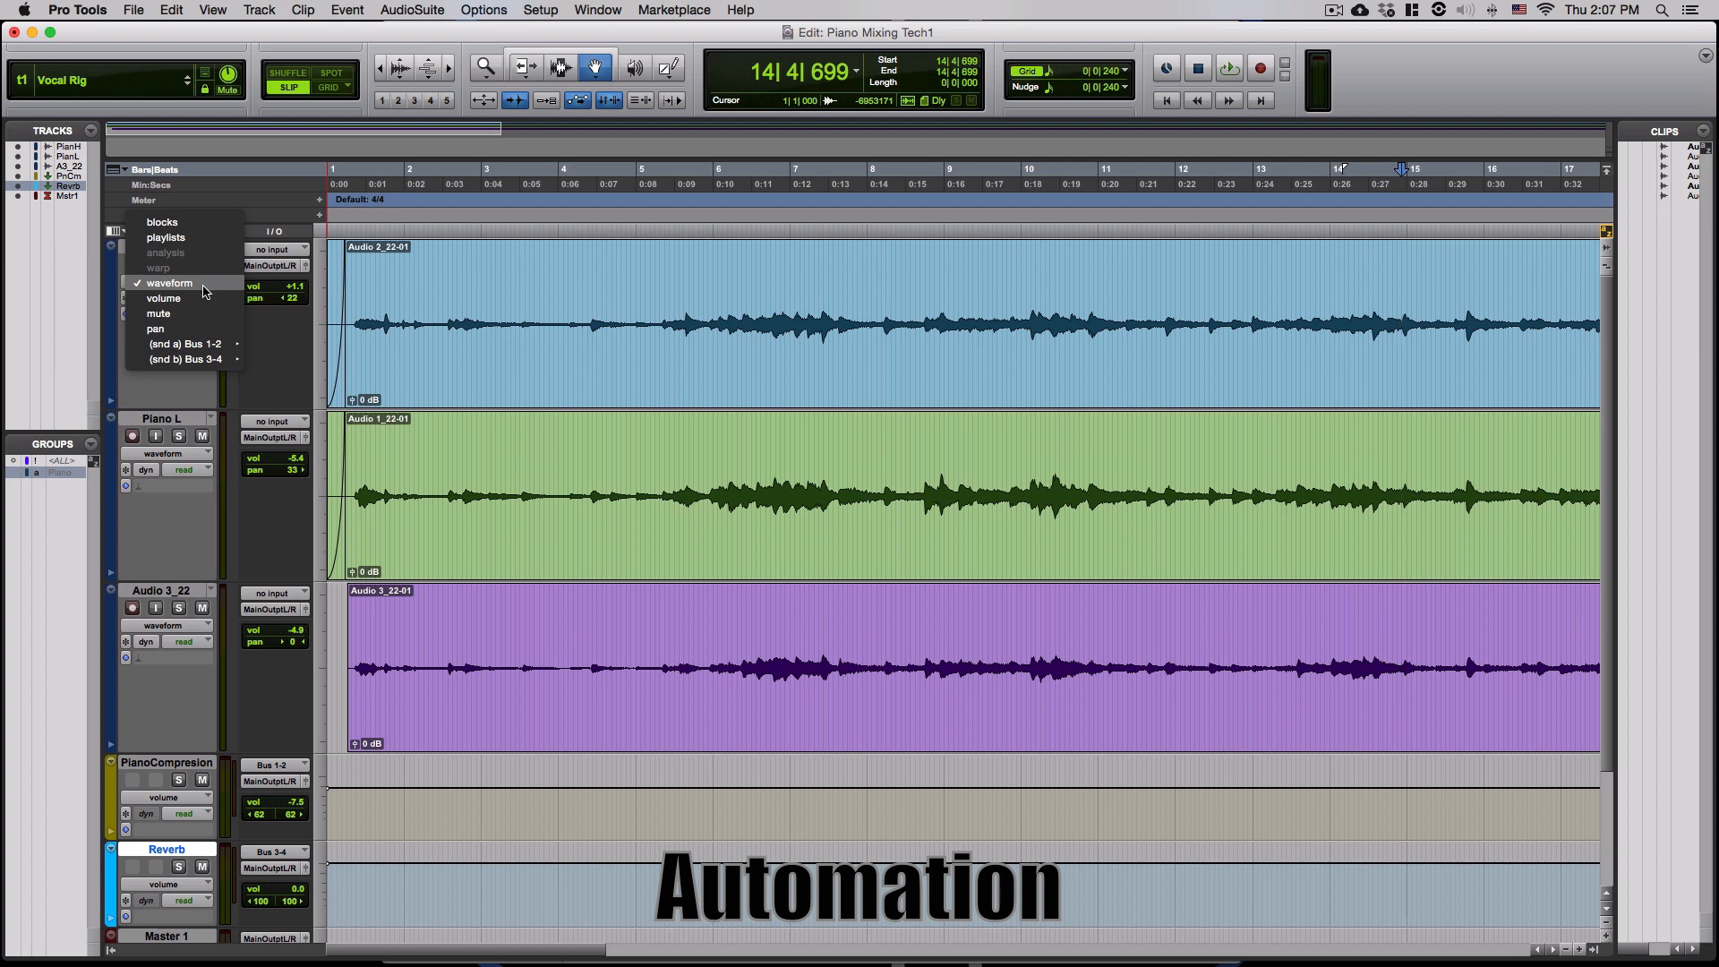
pyautogui.click(205, 297)
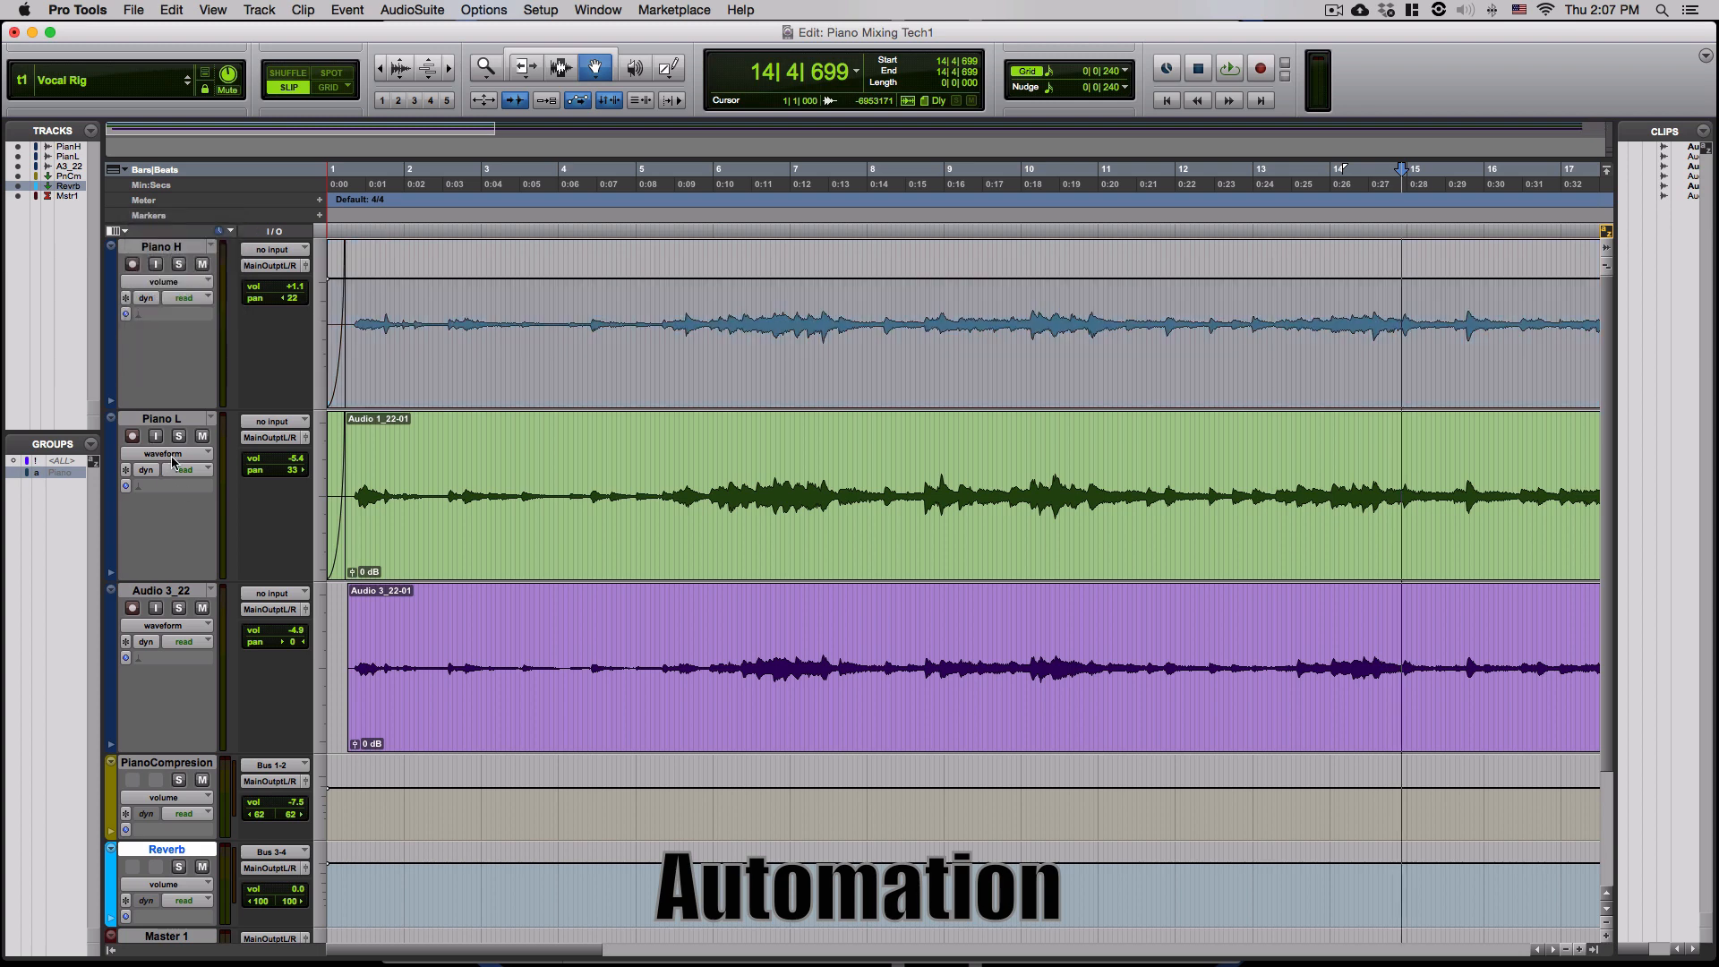
pyautogui.click(178, 456)
pyautogui.click(170, 470)
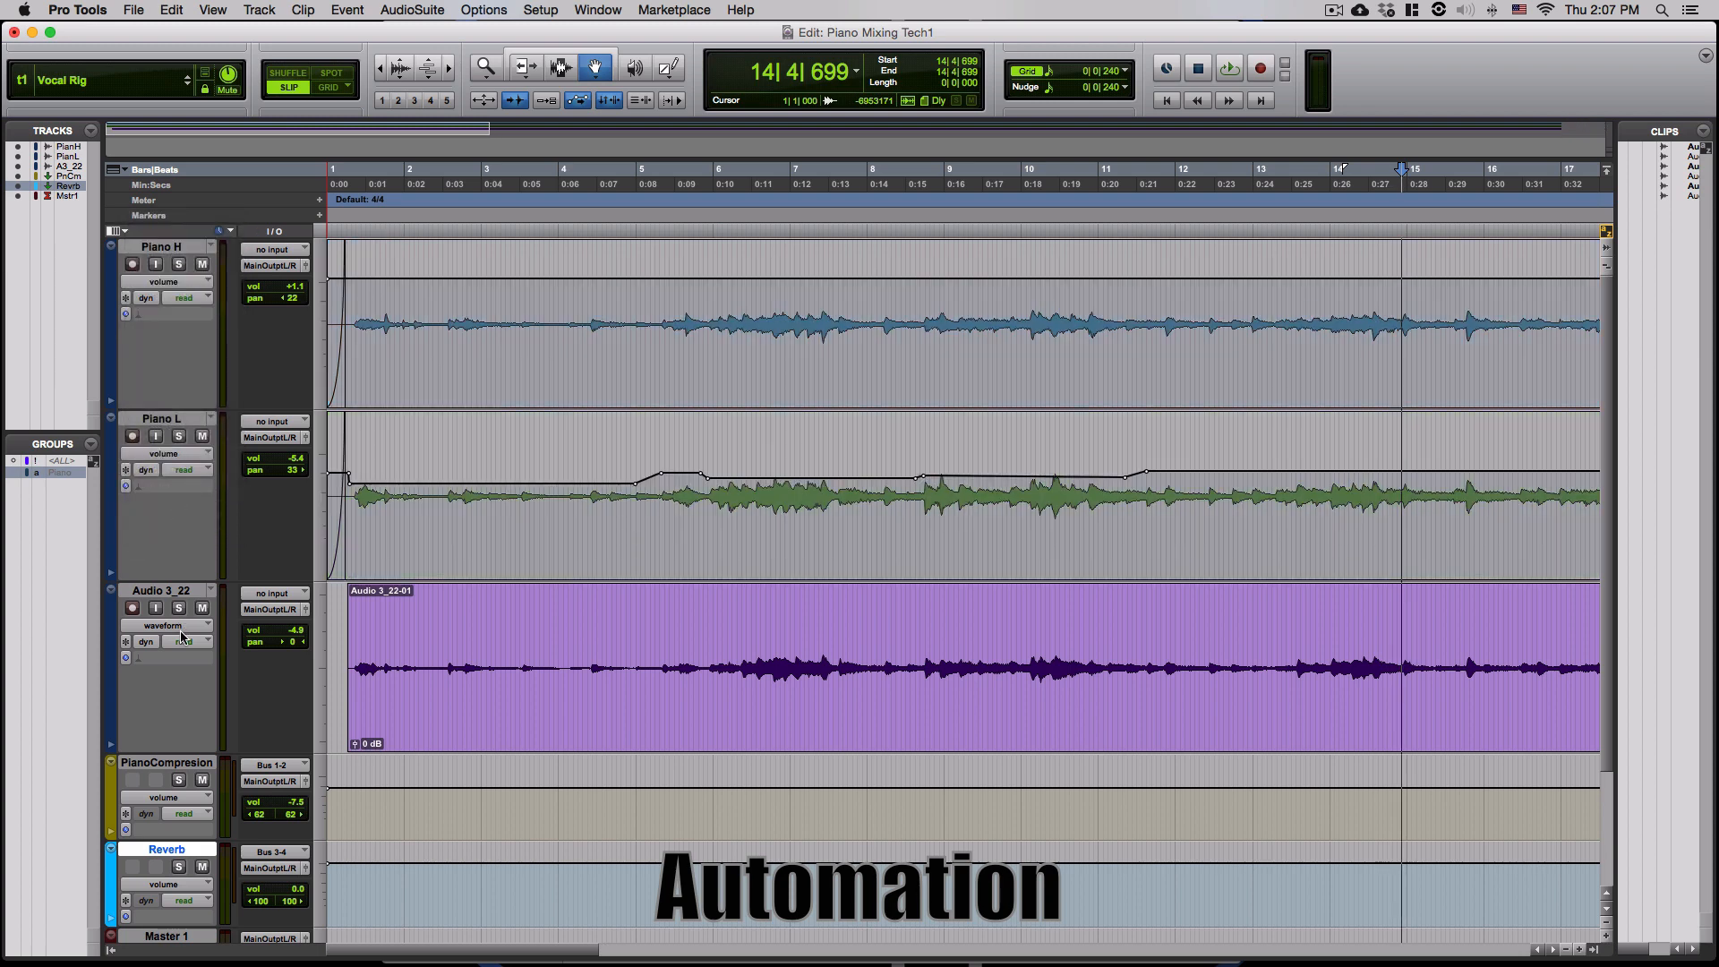
pyautogui.click(183, 632)
pyautogui.click(186, 642)
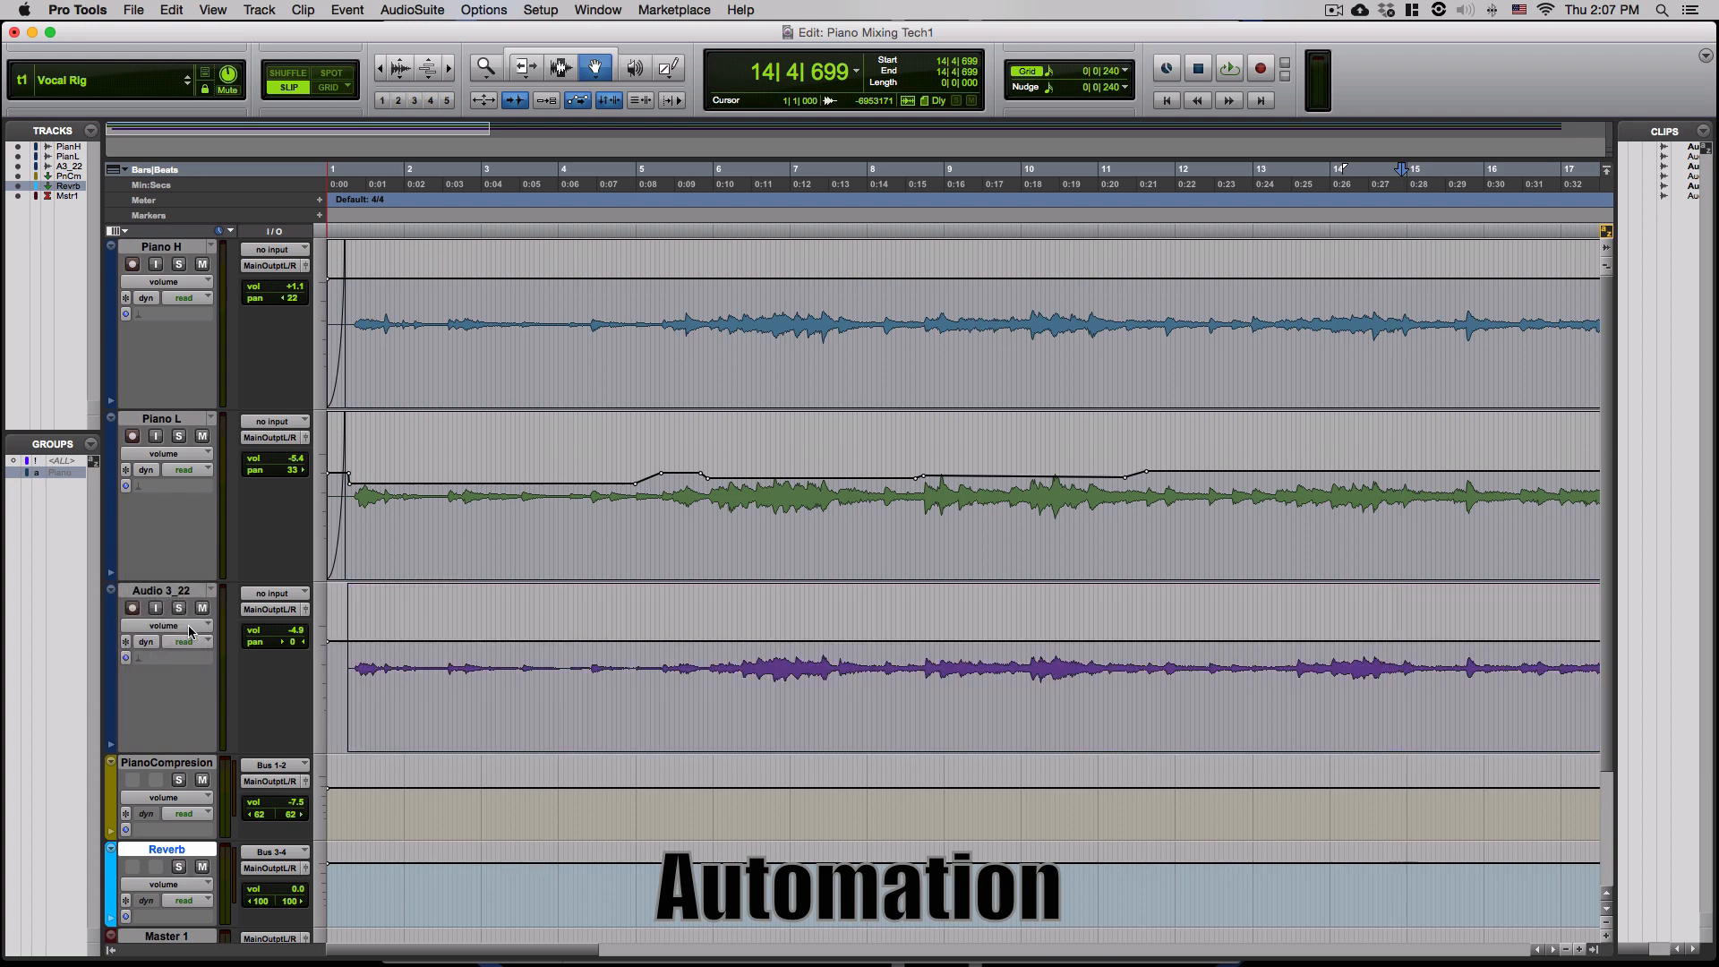
# - Examine the volume automation across the whole song and play the passage from bar 19 to hear the Piano H level moves
pyautogui.press('r')
pyautogui.press('r')
pyautogui.press('r')
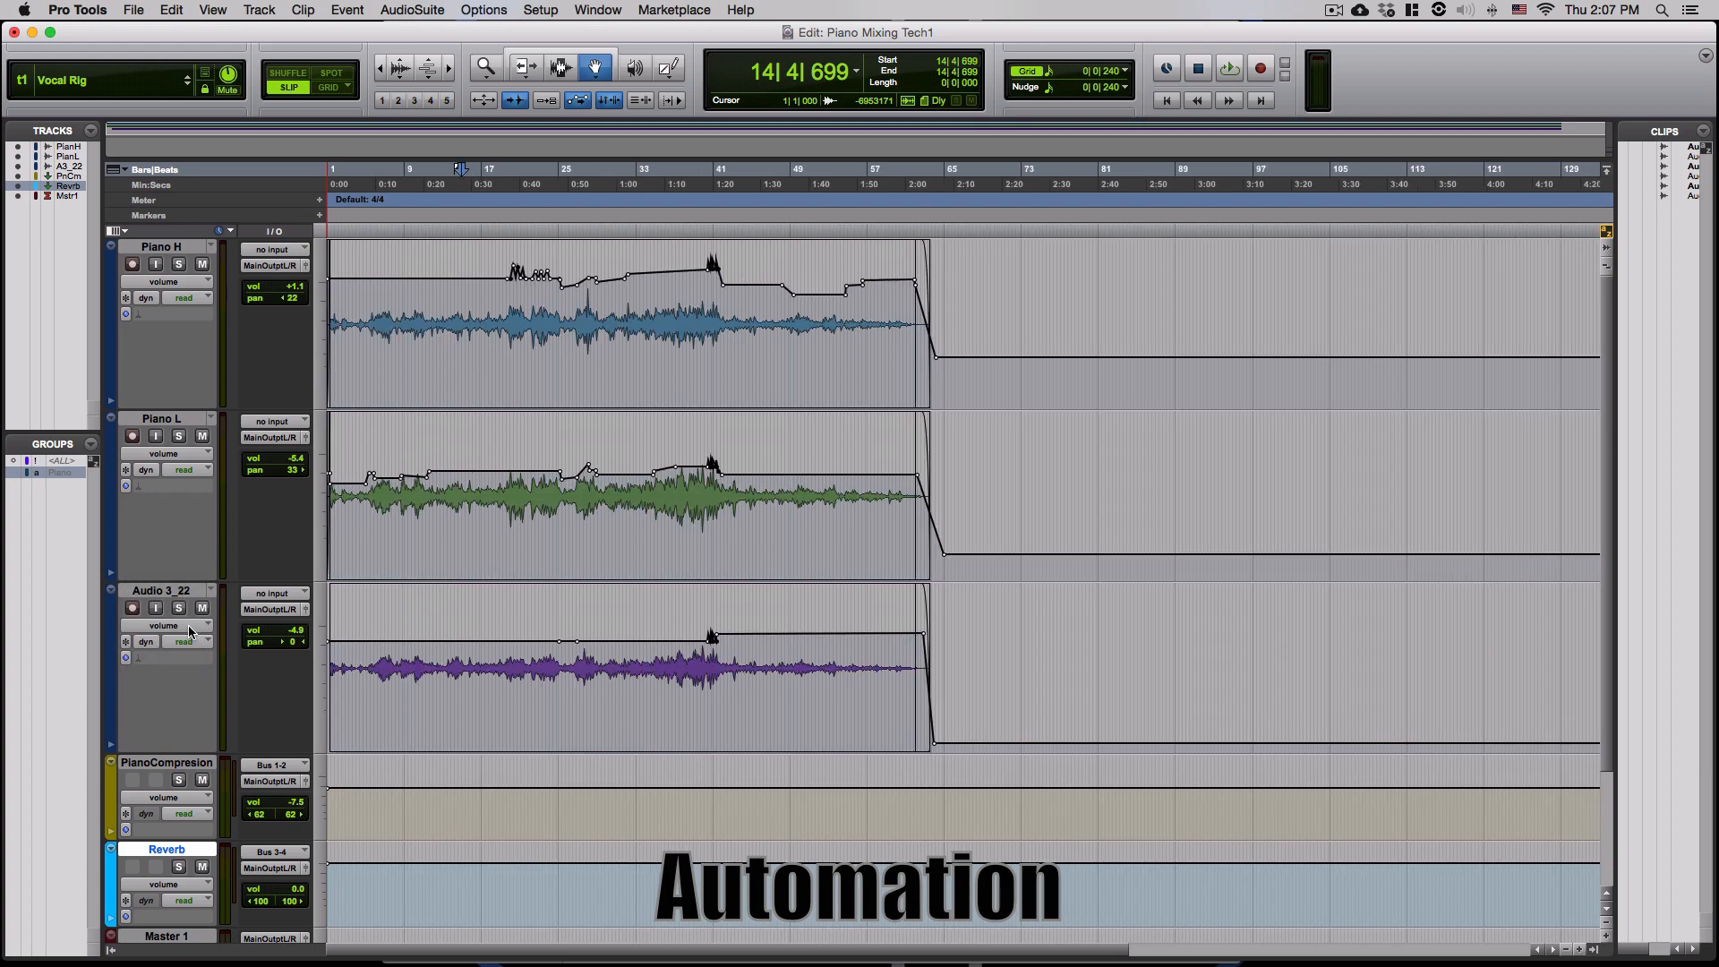
pyautogui.press('t')
pyautogui.press('t')
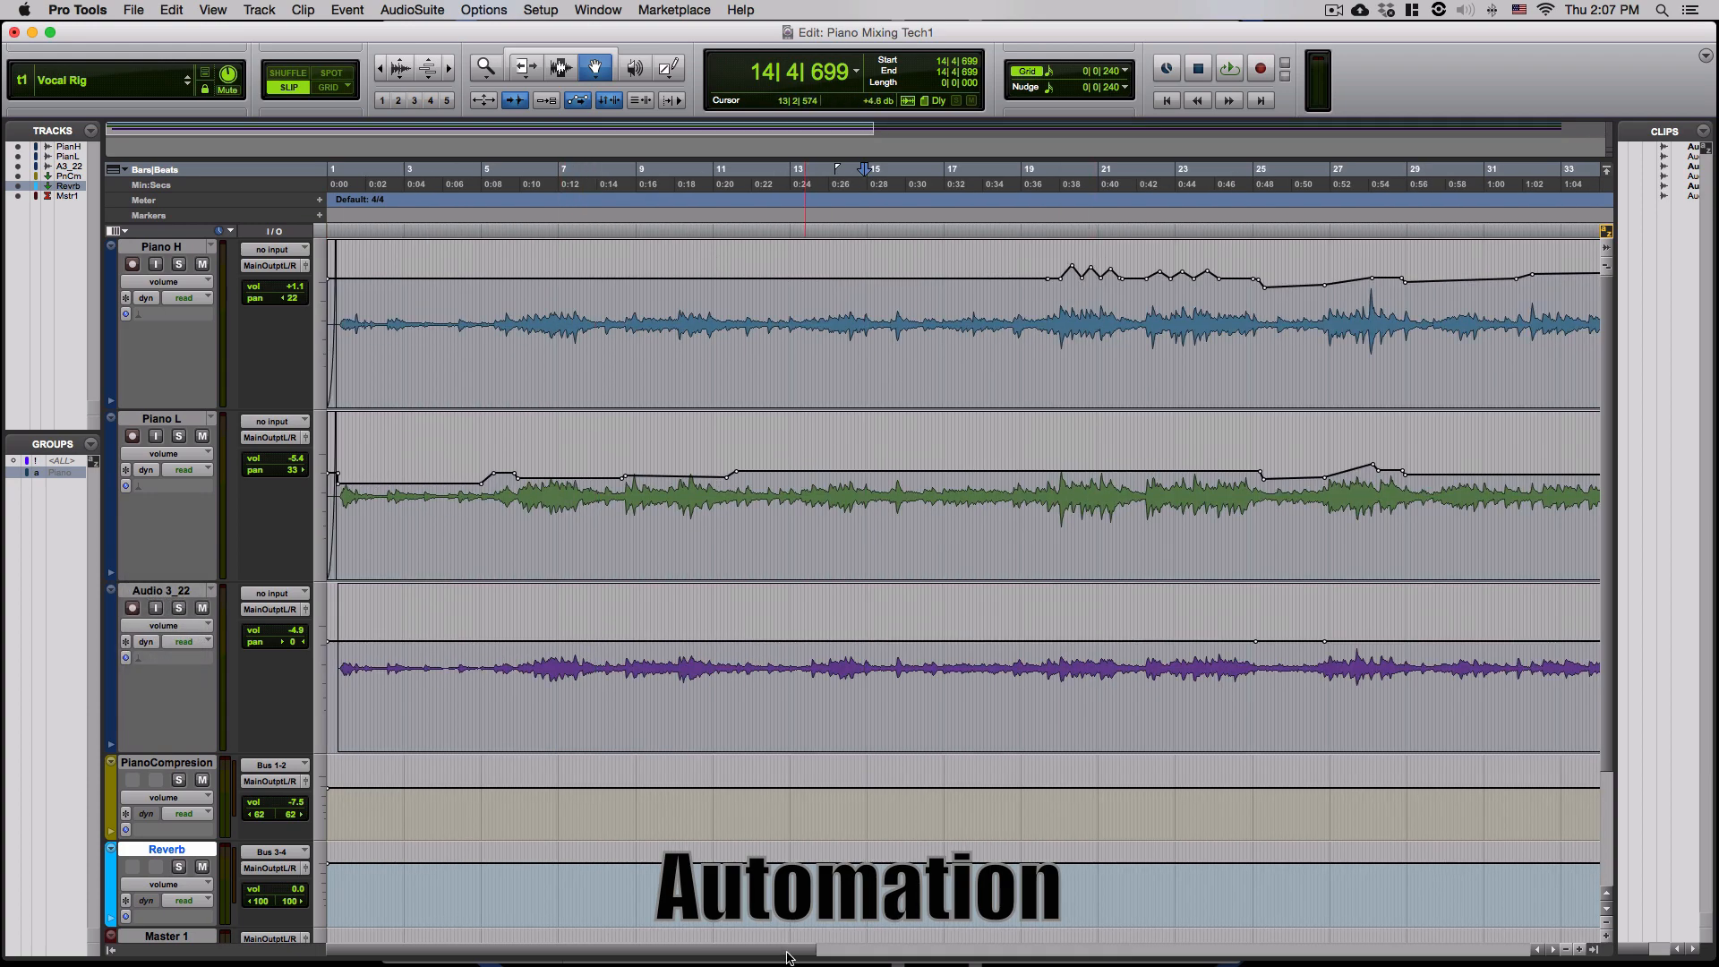
pyautogui.moveTo(796, 952); pyautogui.dragTo(890, 949)
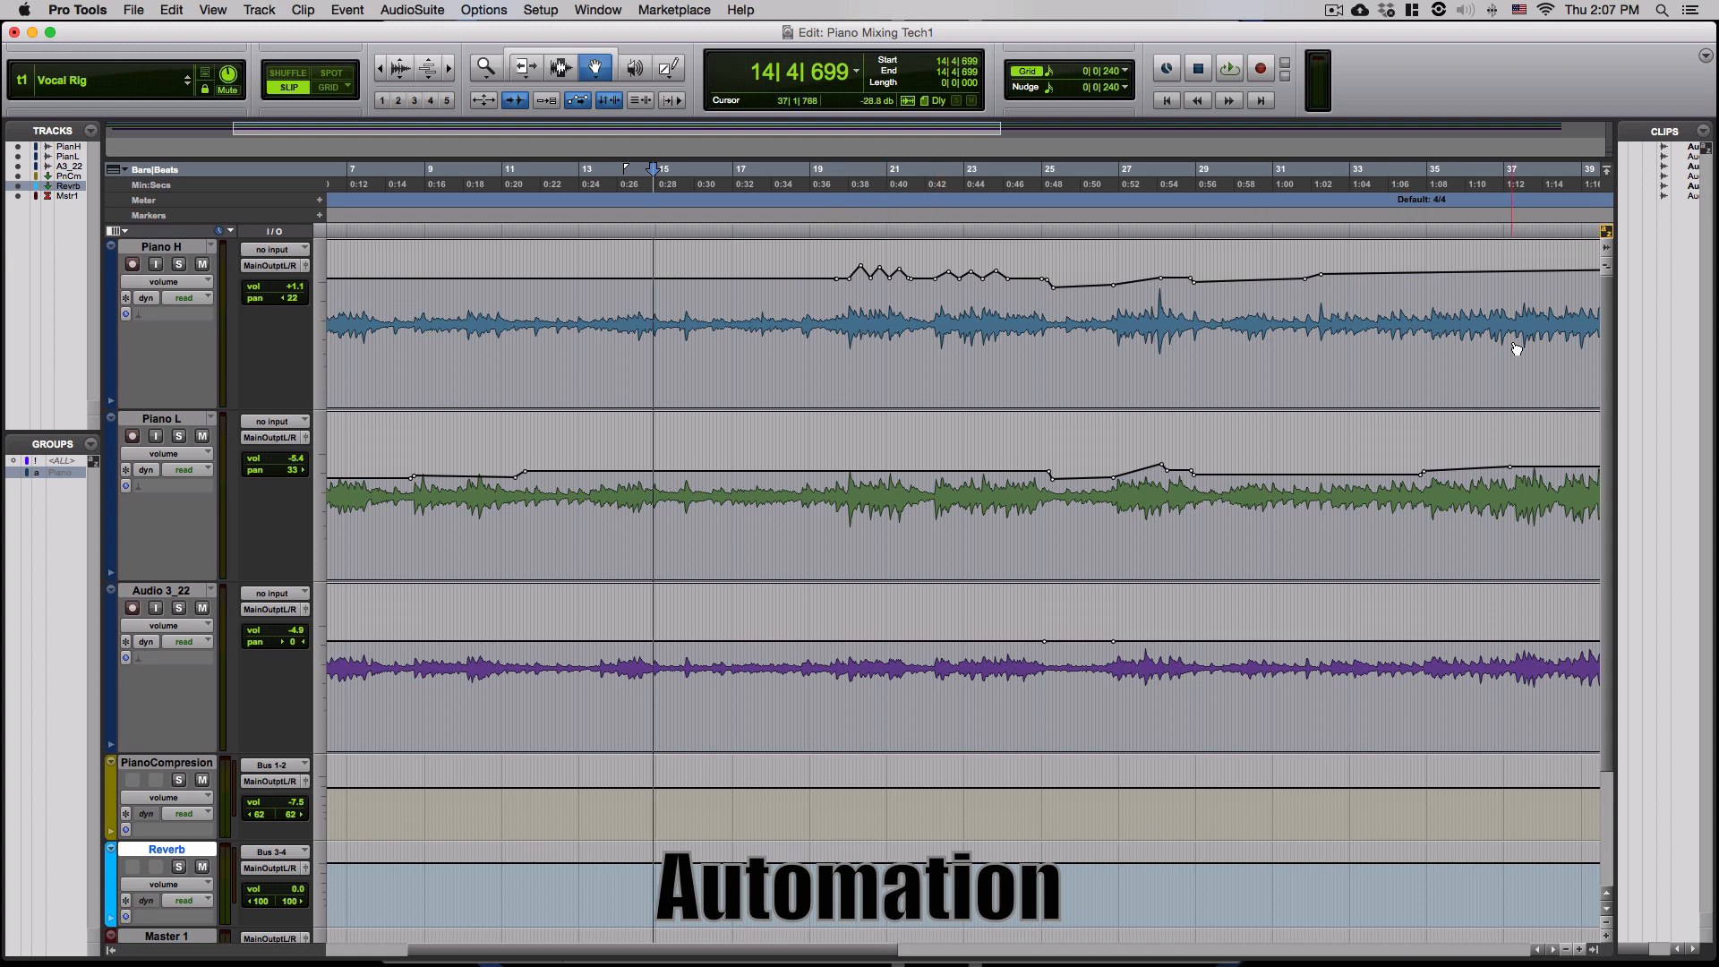
pyautogui.press('super+bracketright')
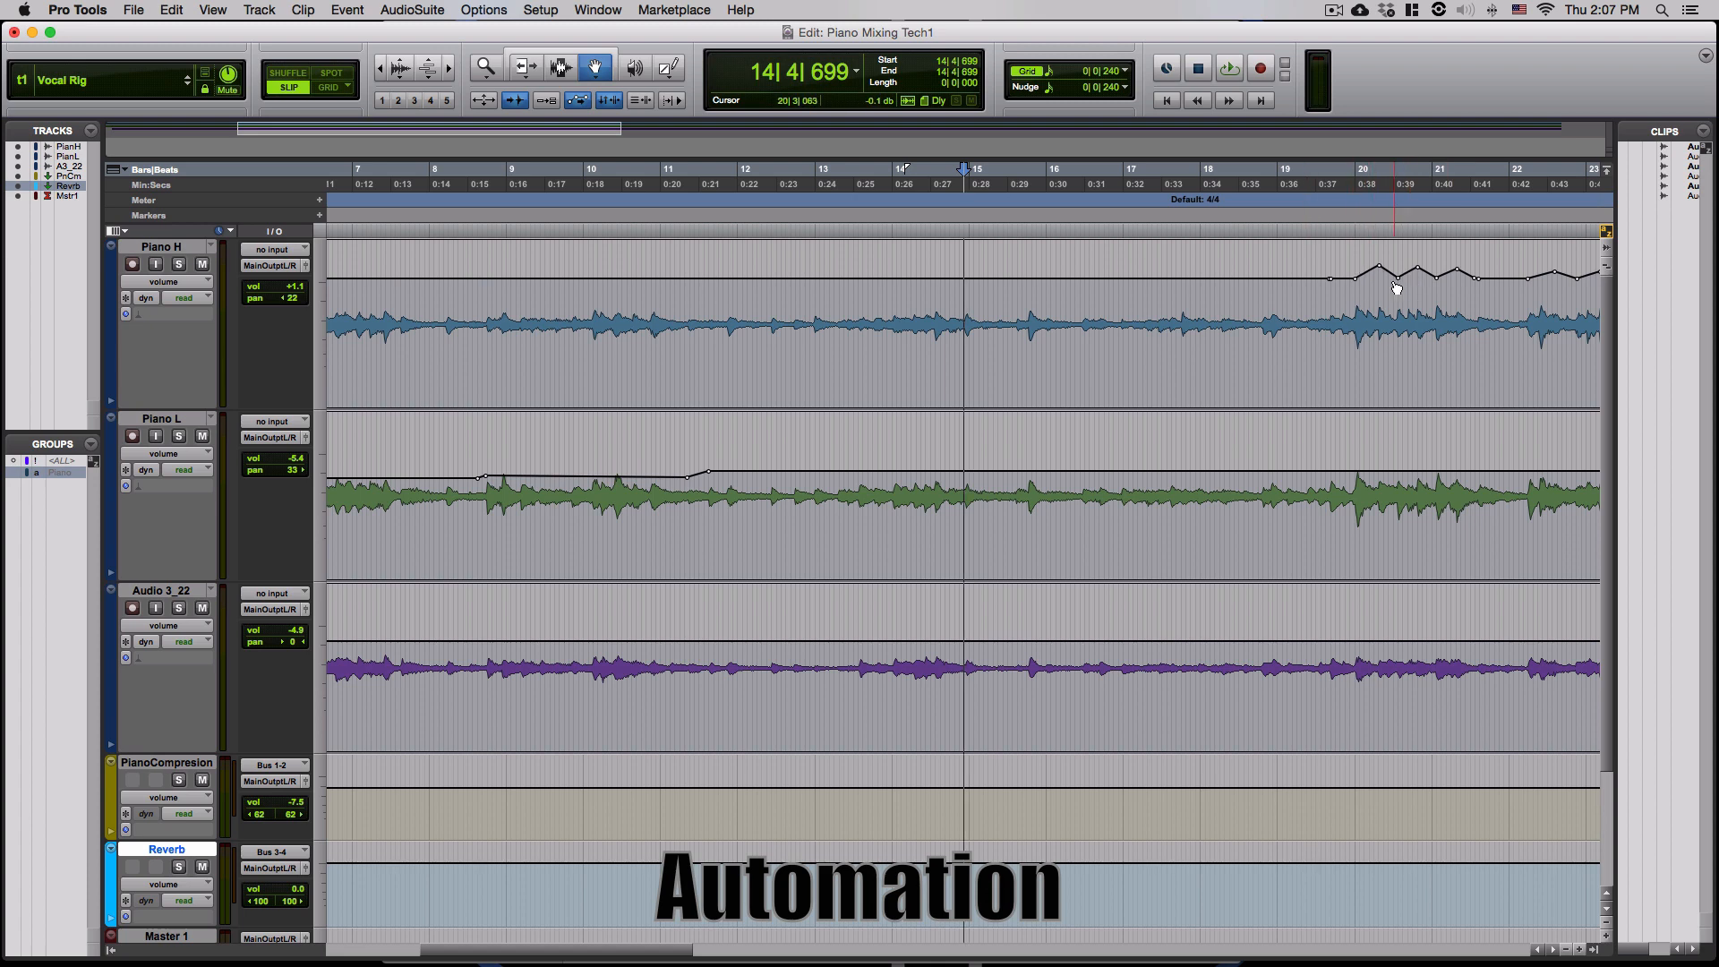
pyautogui.click(1312, 180)
pyautogui.press('space')
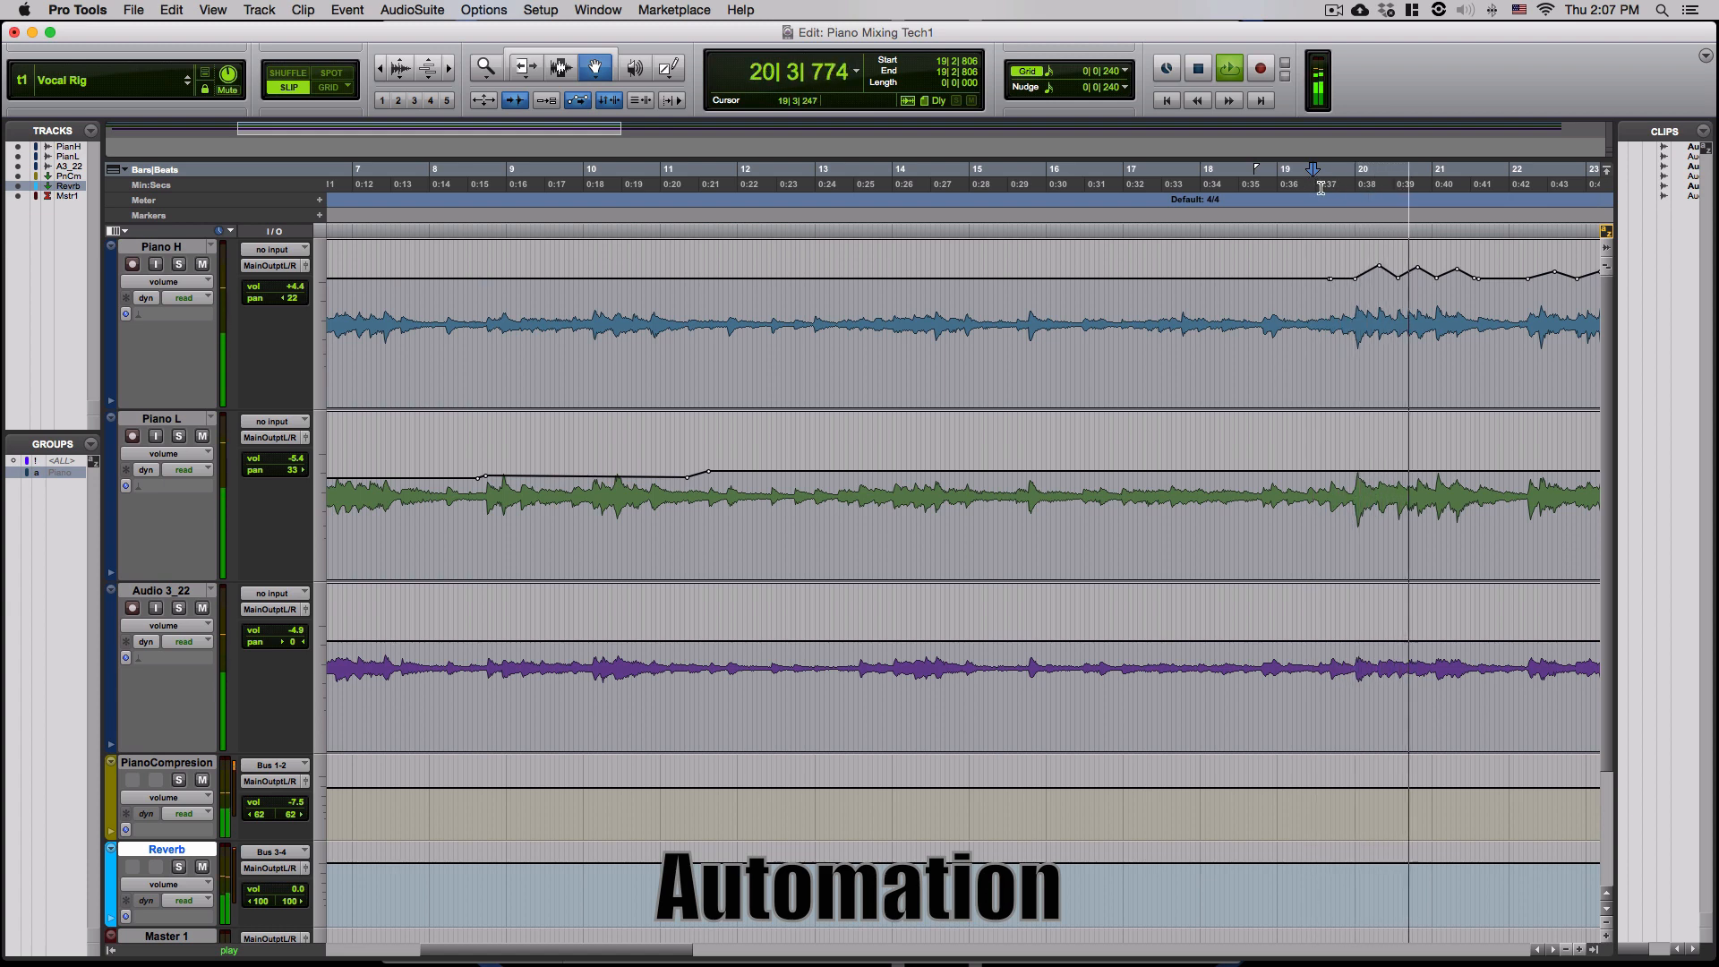
pyautogui.press('space')
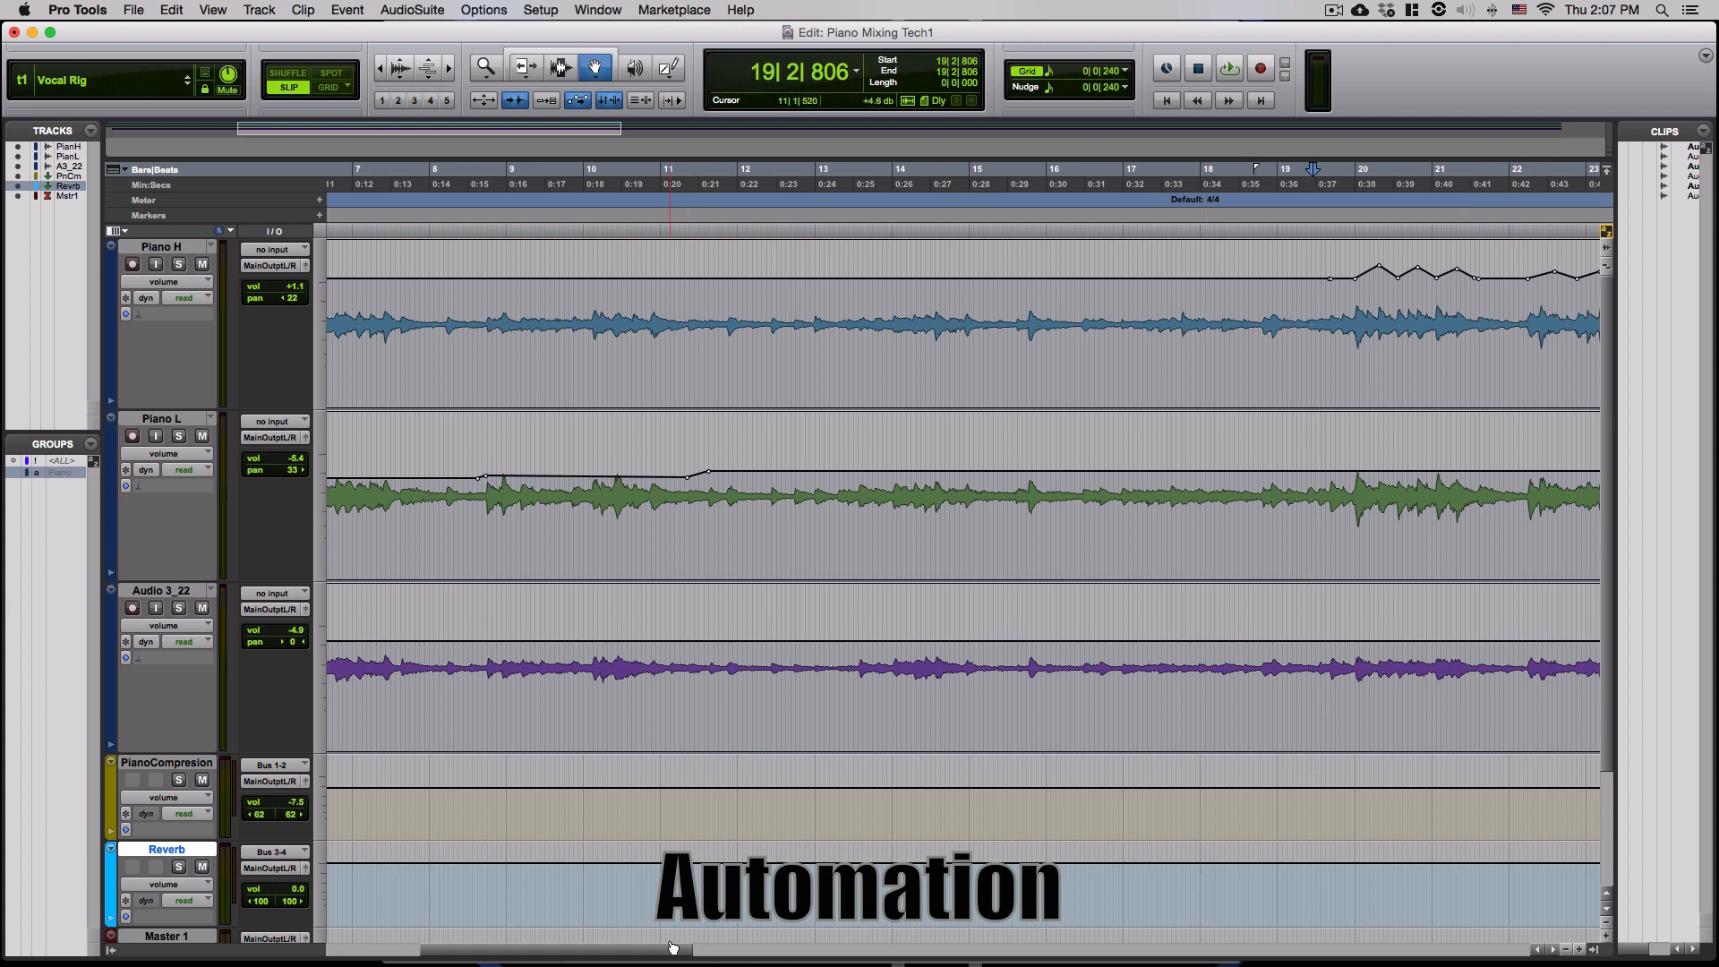
# - Play the passage from bar 25 to hear the volume automation on Piano H and Piano L, and stop playback
pyautogui.moveTo(685, 951); pyautogui.dragTo(886, 950)
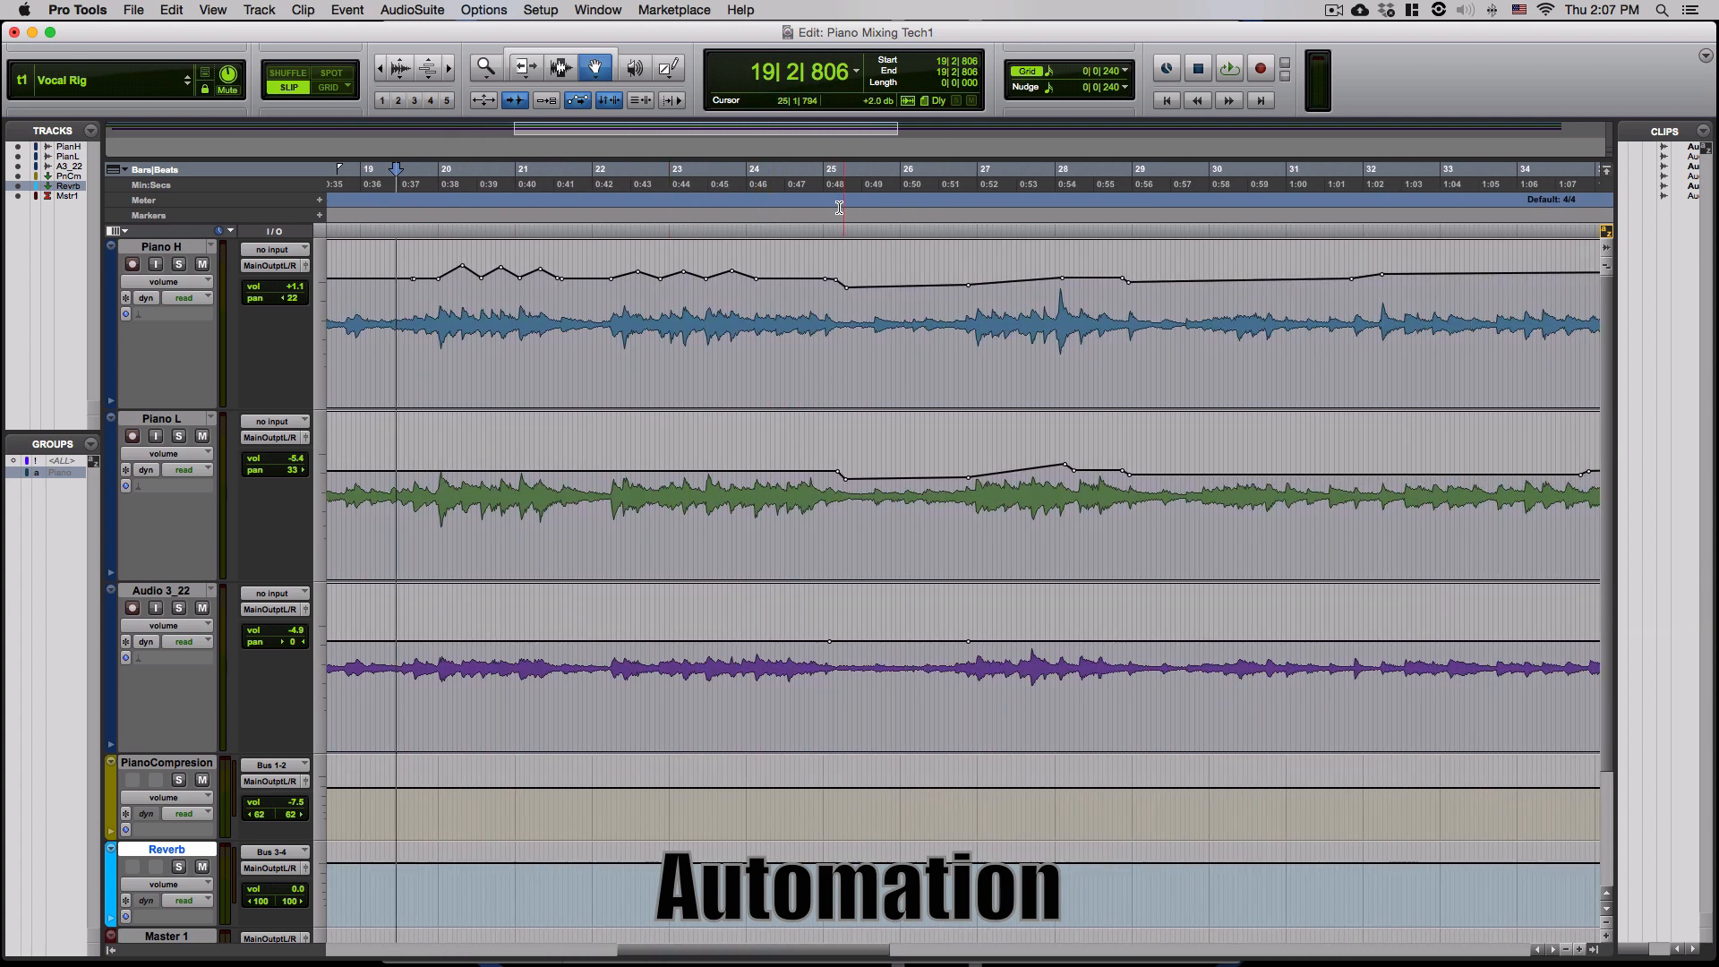
pyautogui.click(830, 175)
pyautogui.press('space')
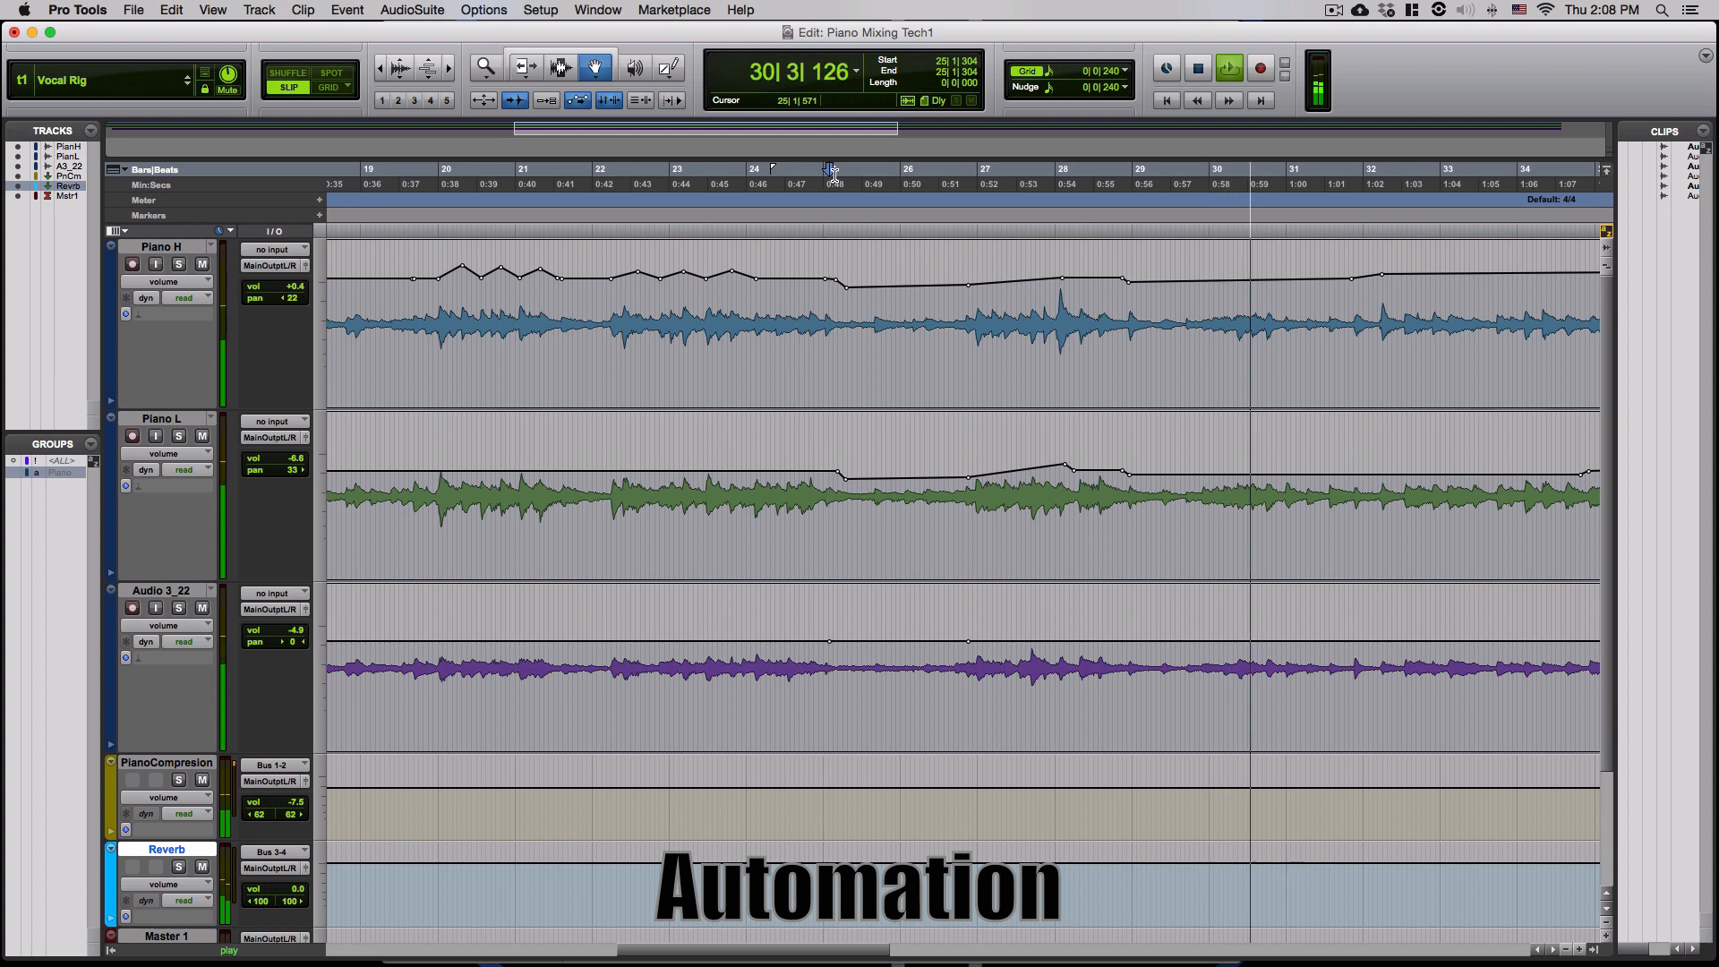
pyautogui.press('space')
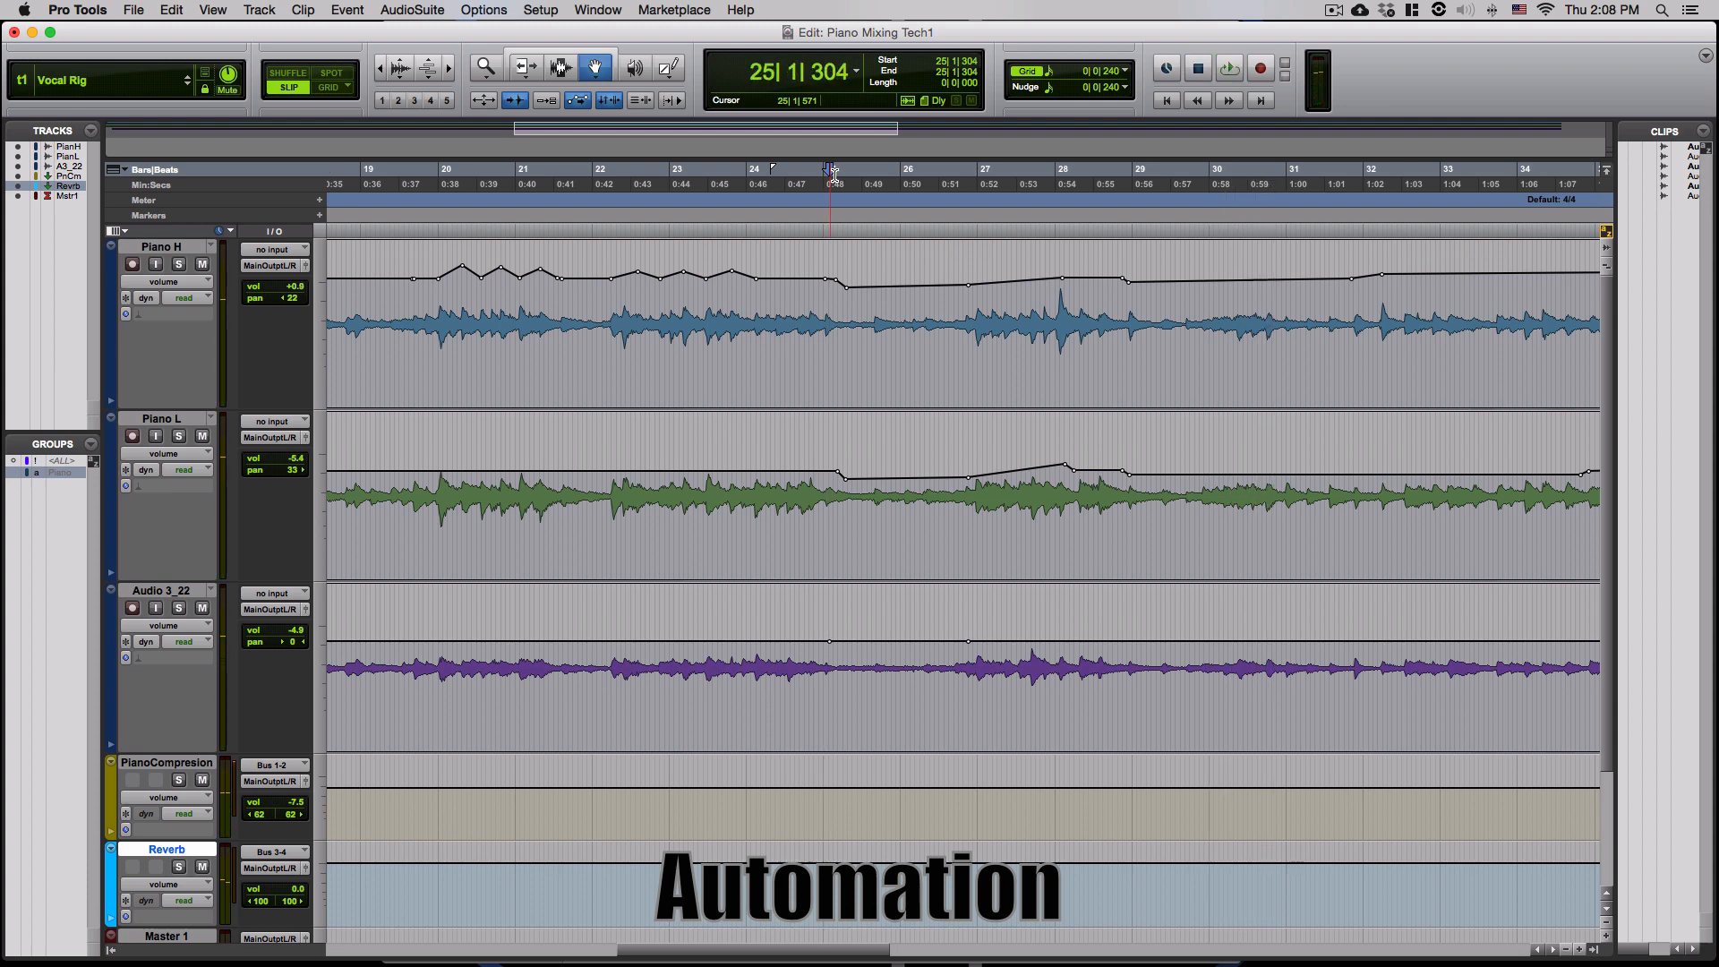